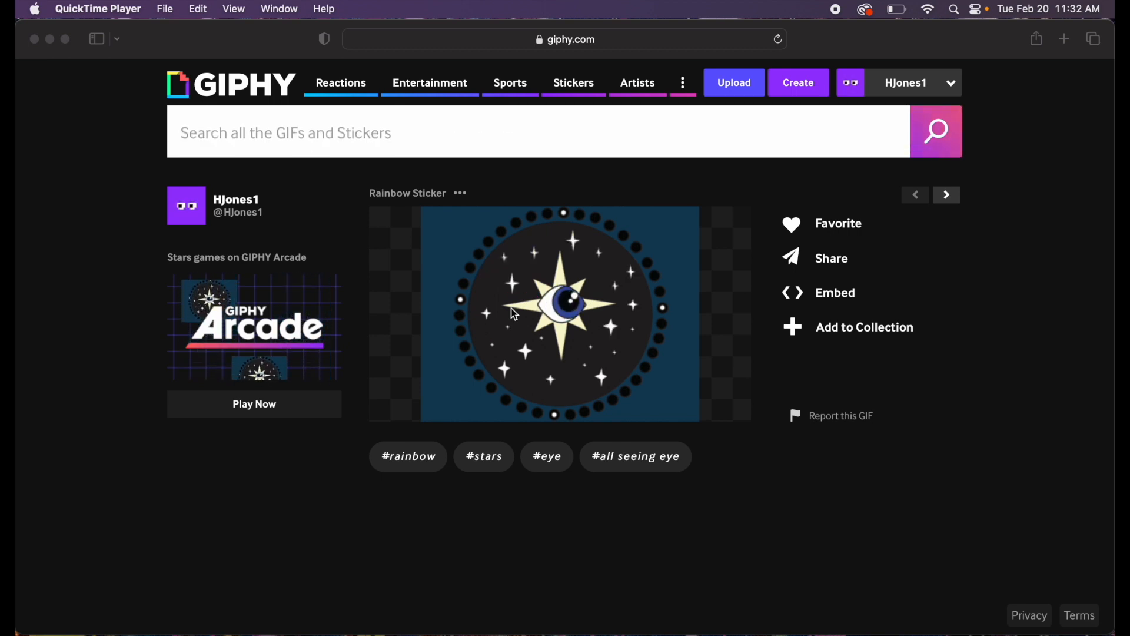
Minimize the GIPHY browser window and move the IMG_5145.jpg sketch window toward the middle of the desktop.
{"action": "left_click", "coordinate": [51, 40]}
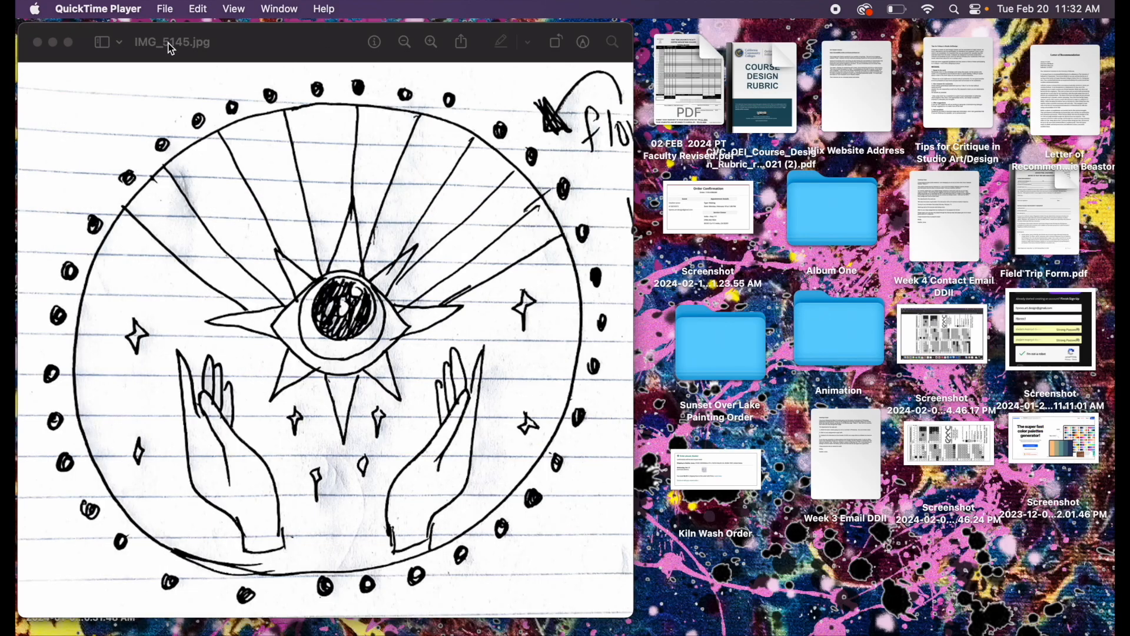
{"action": "left_click_drag", "start_coordinate": [264, 44], "coordinate": [456, 22]}
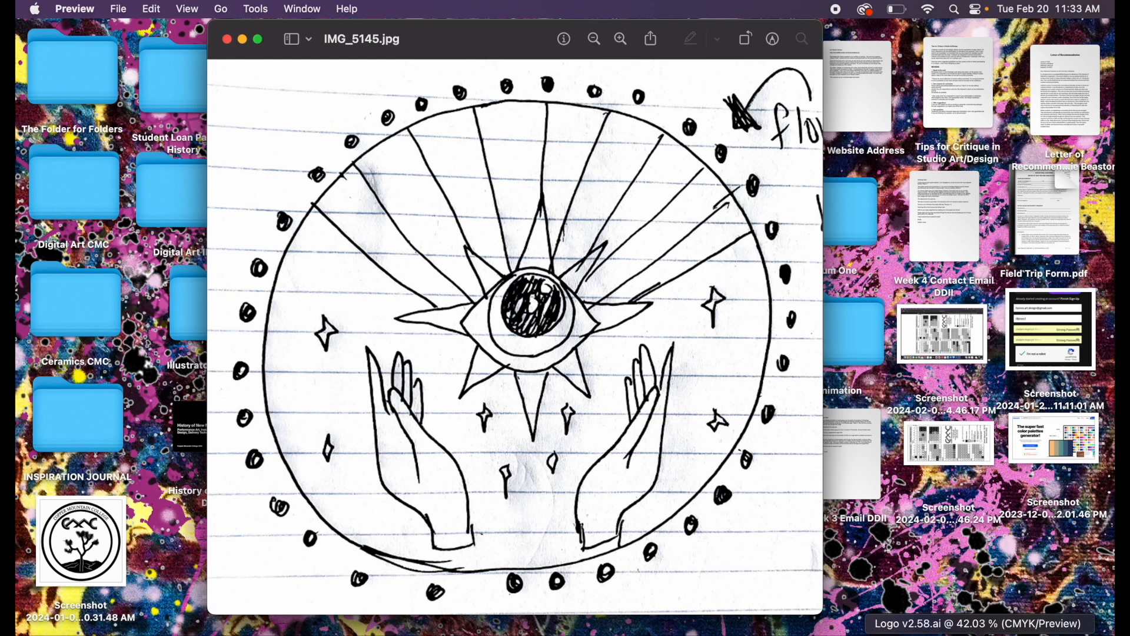
Switch to Illustrator and create a new 11 x 8.5 in landscape print document with 8 artboards in CMYK color.
{"action": "left_click", "coordinate": [981, 631]}
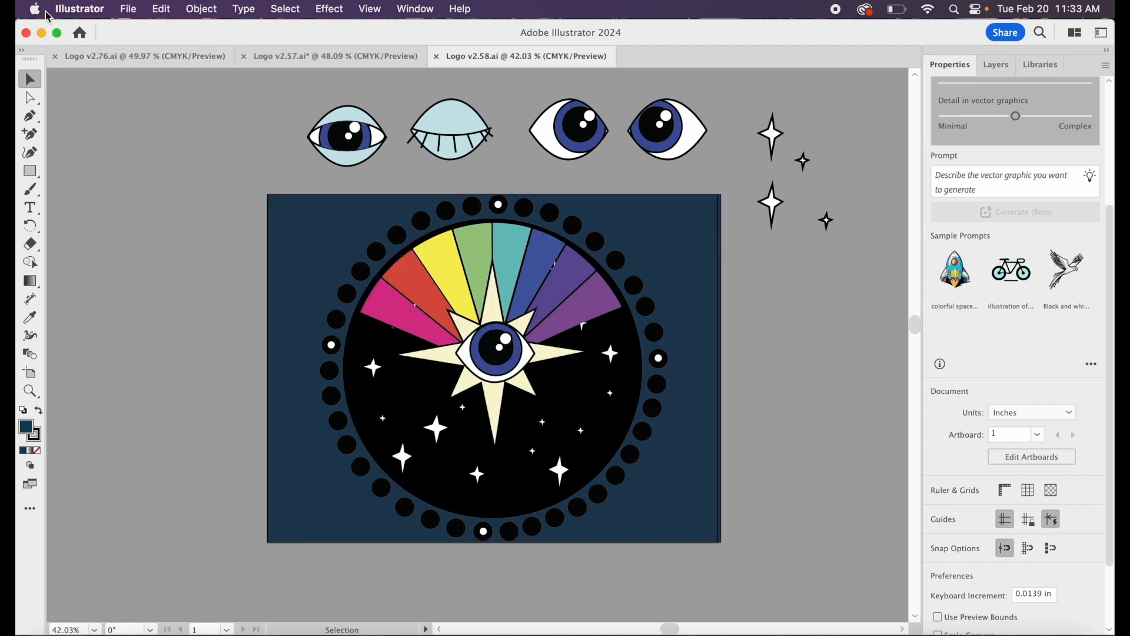
{"action": "left_click", "coordinate": [80, 33]}
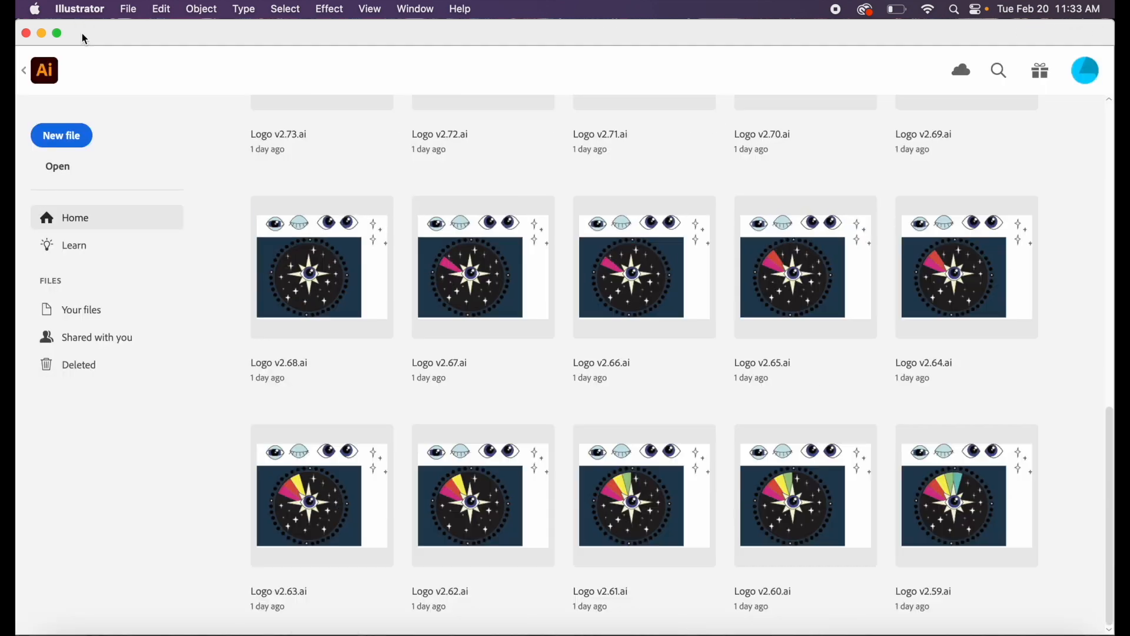
{"action": "left_click", "coordinate": [62, 136]}
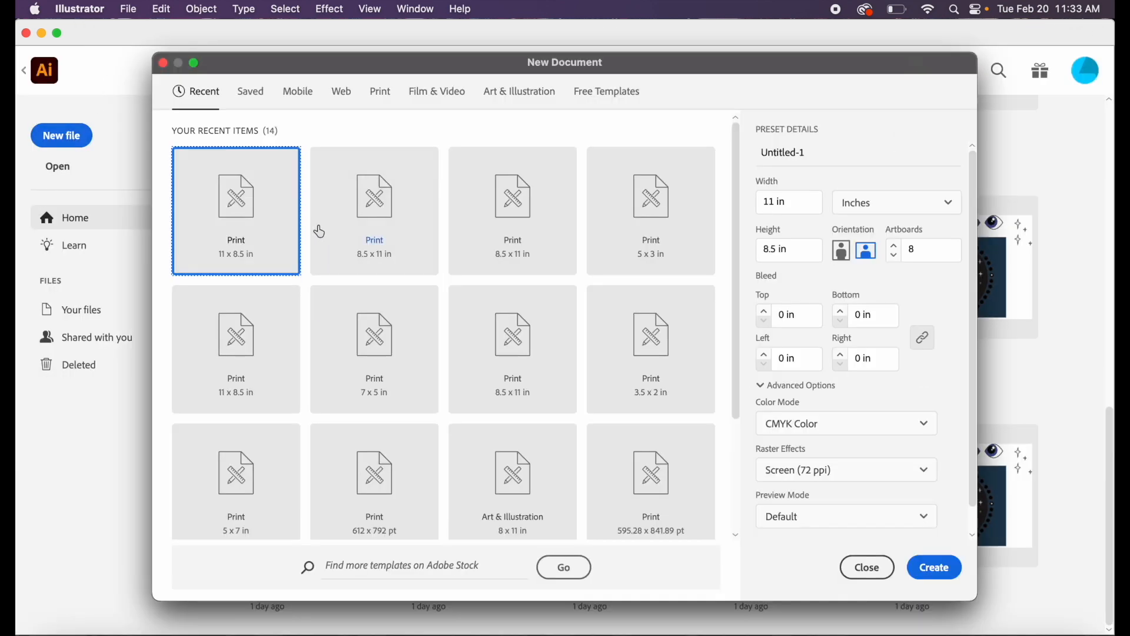
{"action": "left_click", "coordinate": [934, 567]}
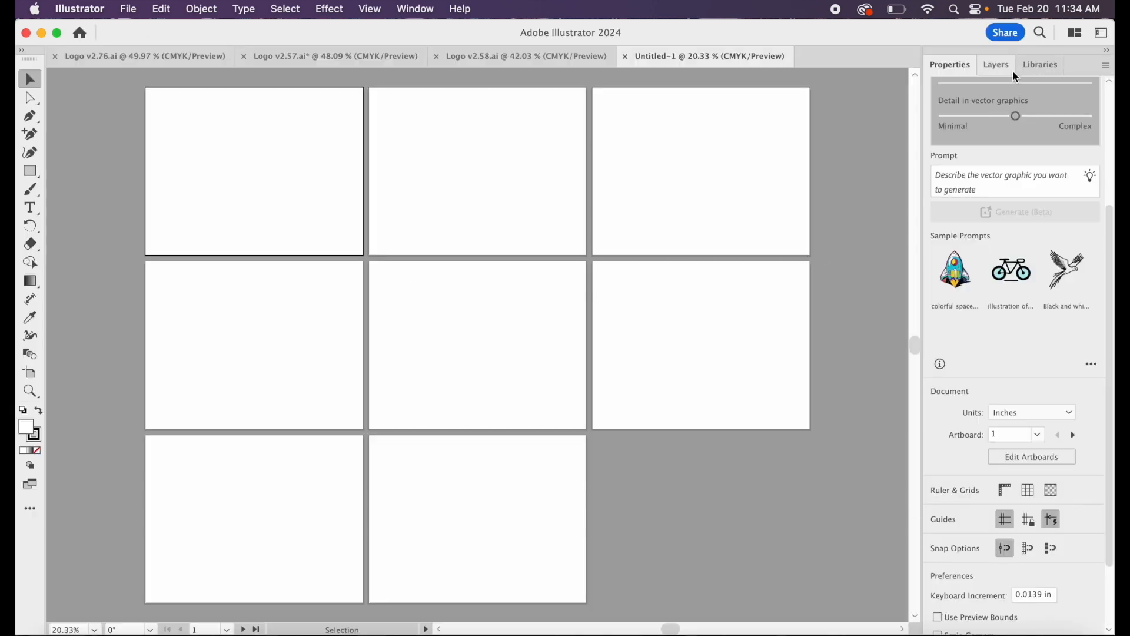
Delete Artboards 8 through 2 so that only Artboard 1 remains in the document.
{"action": "scroll", "coordinate": [992, 300], "scroll_direction": "down", "scroll_amount": 3}
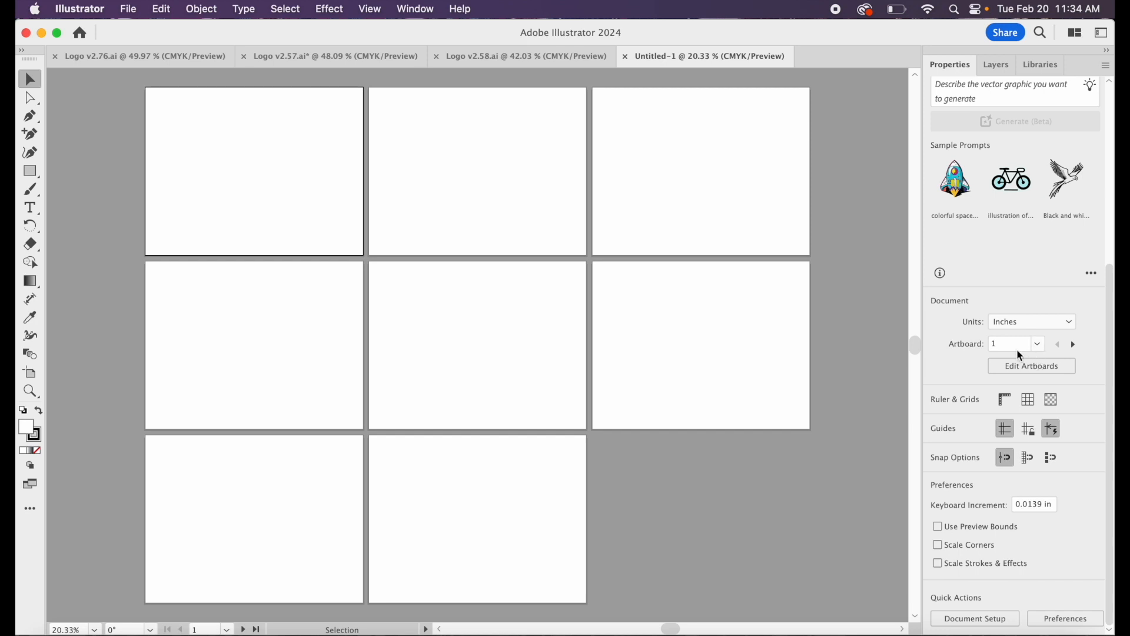
{"action": "left_click", "coordinate": [1031, 367]}
{"action": "left_click", "coordinate": [426, 514]}
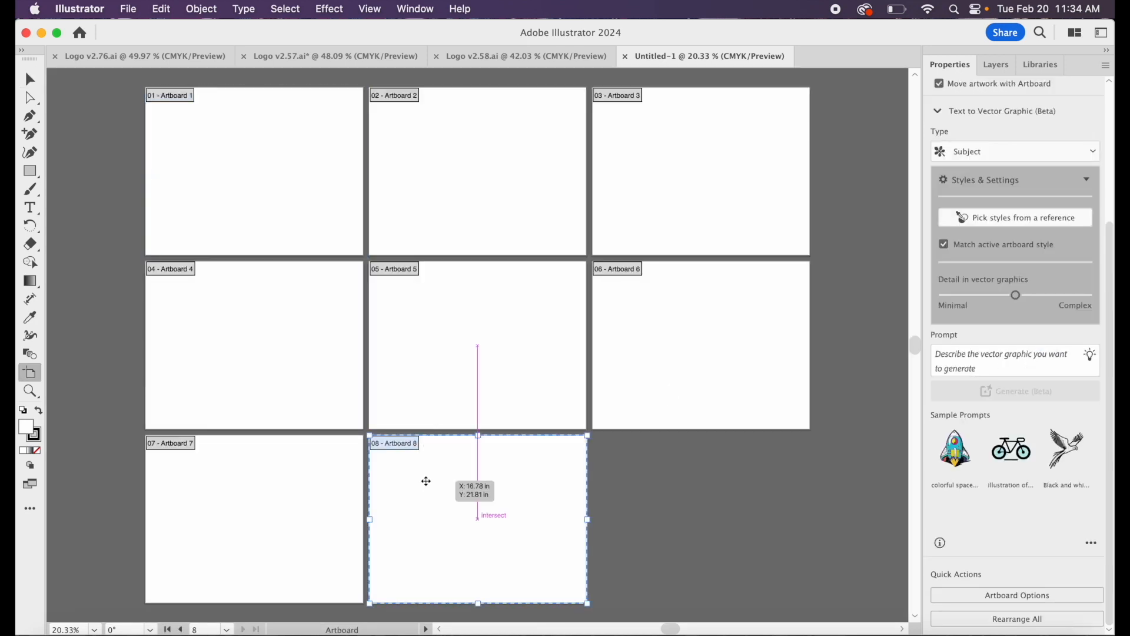
{"action": "key", "text": "Delete"}
{"action": "key", "text": "Delete"}
{"action": "key", "text": "Delete"}
{"action": "key", "text": "Delete"}
{"action": "key", "text": "Delete"}
{"action": "key", "text": "Delete"}
{"action": "key", "text": "Delete"}
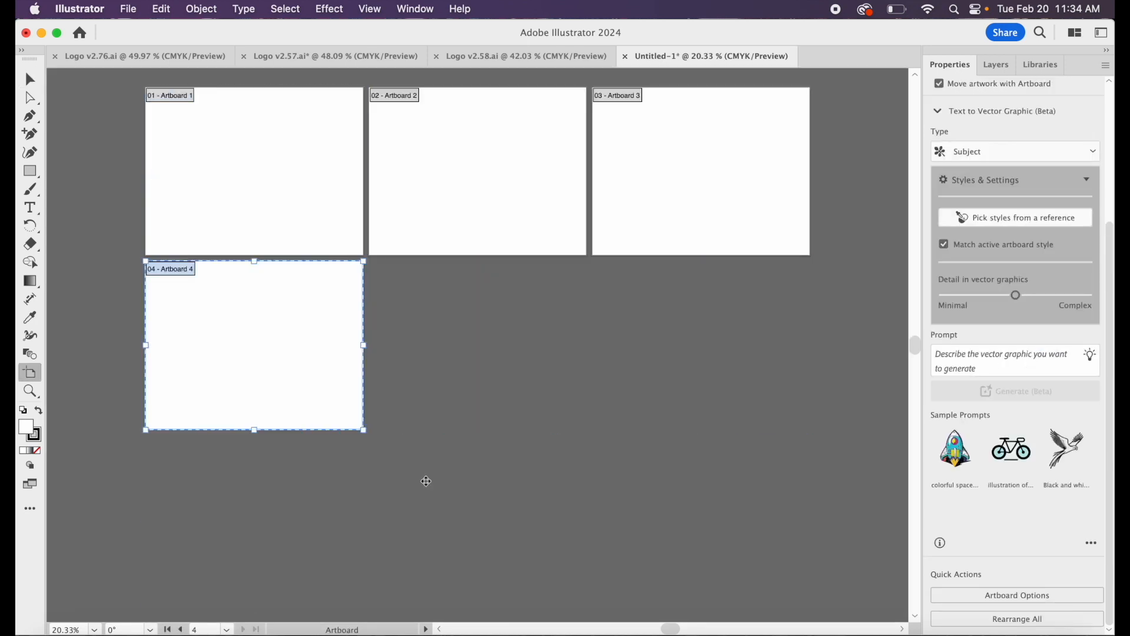
Place IMG_5145.jpg from the Desktop as a linked image, starting near the upper-left corner of the artboard.
{"action": "scroll", "coordinate": [427, 481], "scroll_direction": "left", "scroll_amount": 8}
{"action": "scroll", "coordinate": [426, 481], "scroll_direction": "up", "scroll_amount": 3}
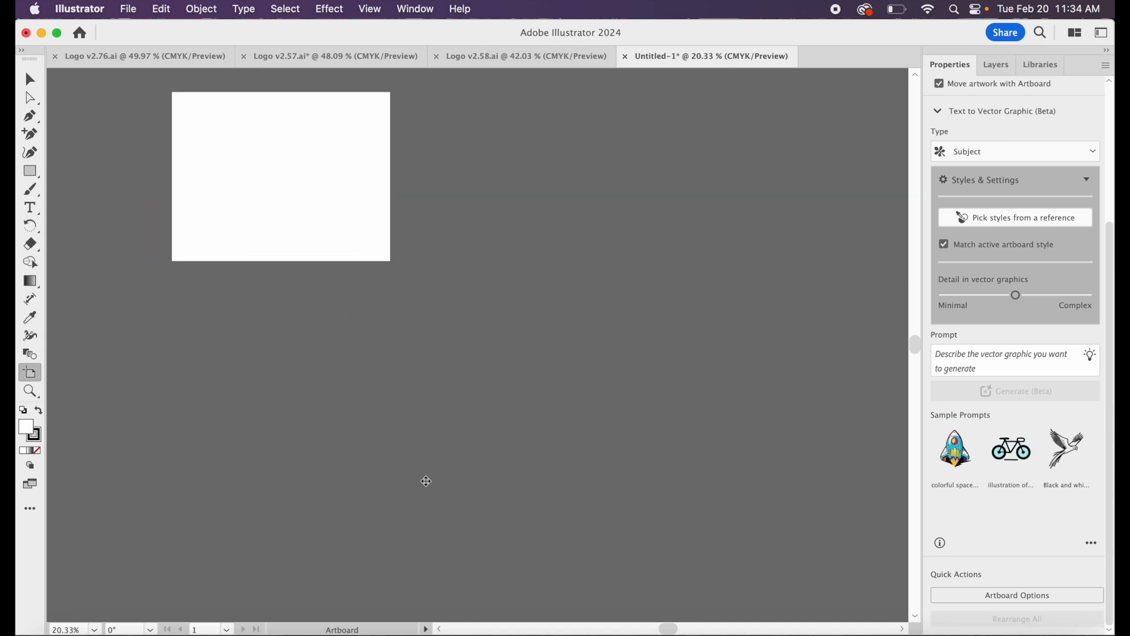
{"action": "scroll", "coordinate": [433, 462], "scroll_direction": "up", "scroll_amount": 5}
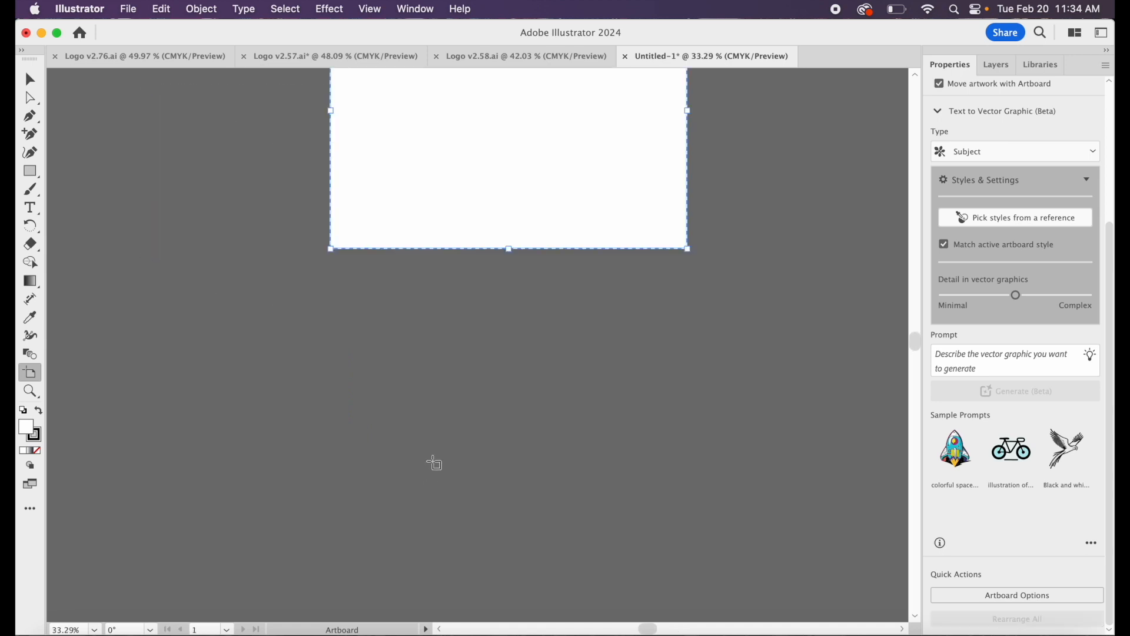
{"action": "scroll", "coordinate": [433, 462], "scroll_direction": "up", "scroll_amount": 6}
{"action": "scroll", "coordinate": [433, 462], "scroll_direction": "right", "scroll_amount": 2}
{"action": "scroll", "coordinate": [434, 463], "scroll_direction": "up", "scroll_amount": 3}
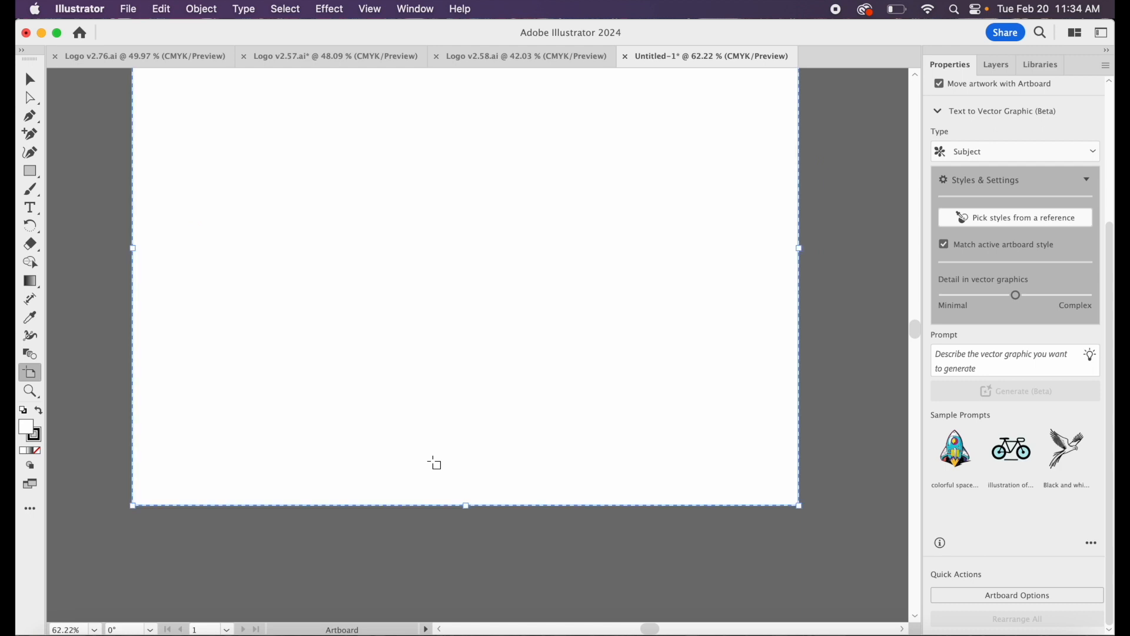
{"action": "scroll", "coordinate": [433, 463], "scroll_direction": "down", "scroll_amount": 3}
{"action": "scroll", "coordinate": [433, 463], "scroll_direction": "up", "scroll_amount": 2}
{"action": "left_click", "coordinate": [433, 462]}
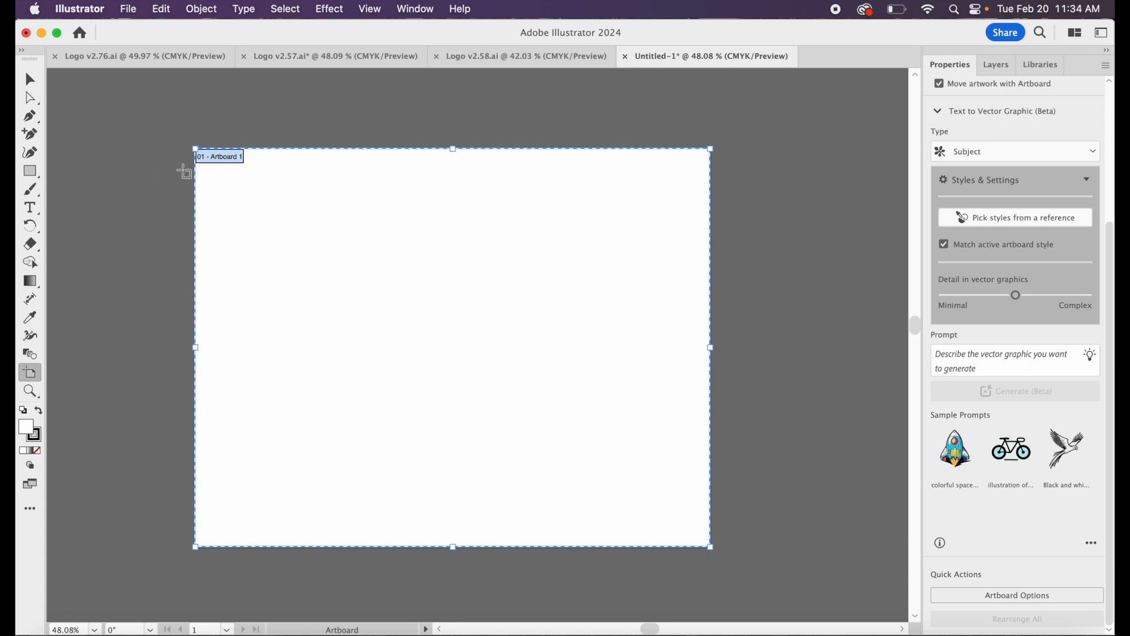
{"action": "left_click", "coordinate": [129, 11]}
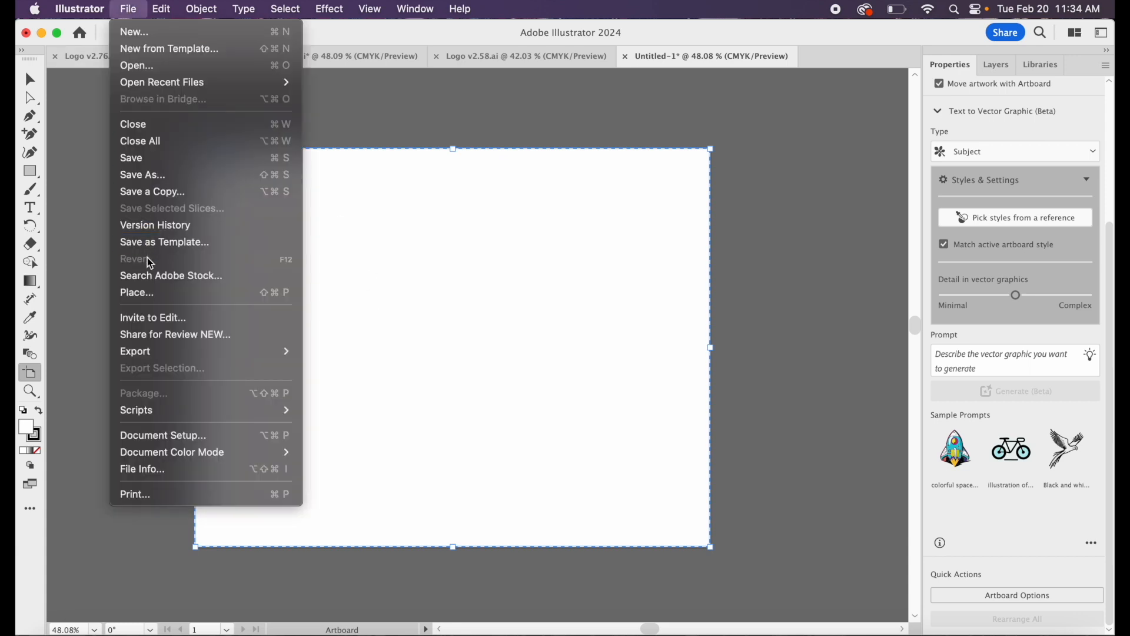
{"action": "left_click", "coordinate": [152, 294]}
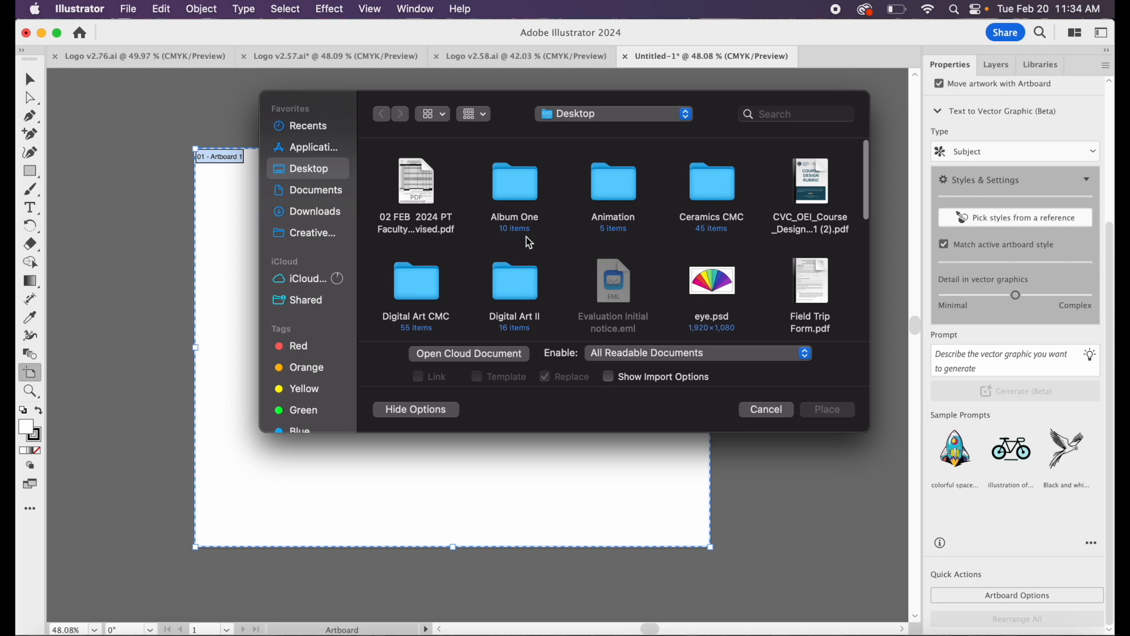
{"action": "scroll", "coordinate": [710, 208], "scroll_direction": "down", "scroll_amount": 5}
{"action": "left_click", "coordinate": [709, 207]}
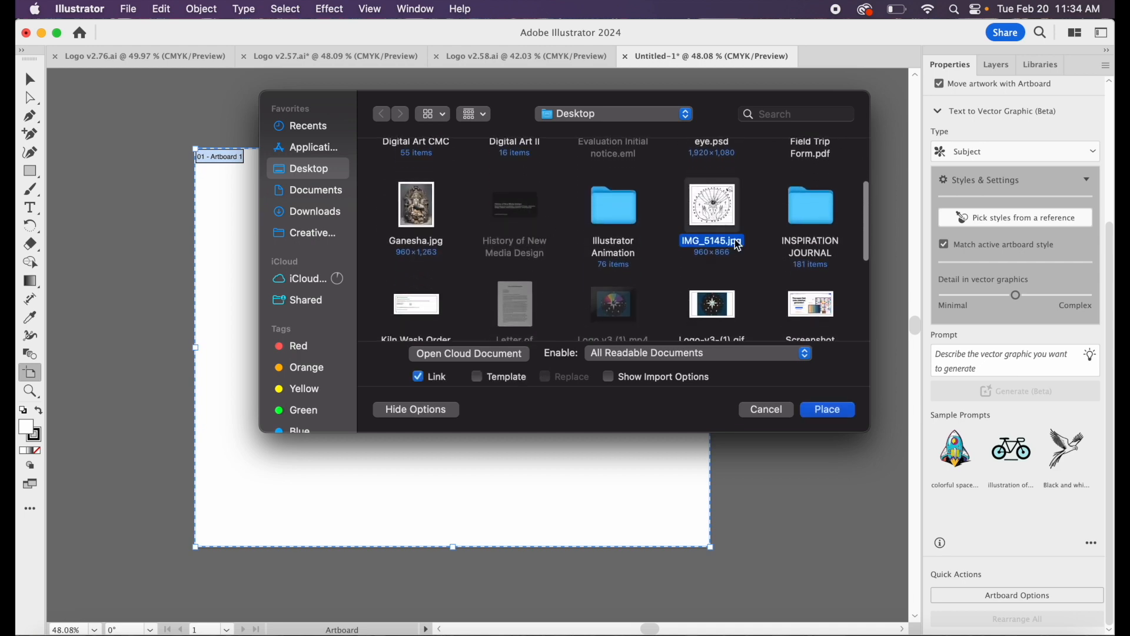
{"action": "left_click", "coordinate": [829, 413]}
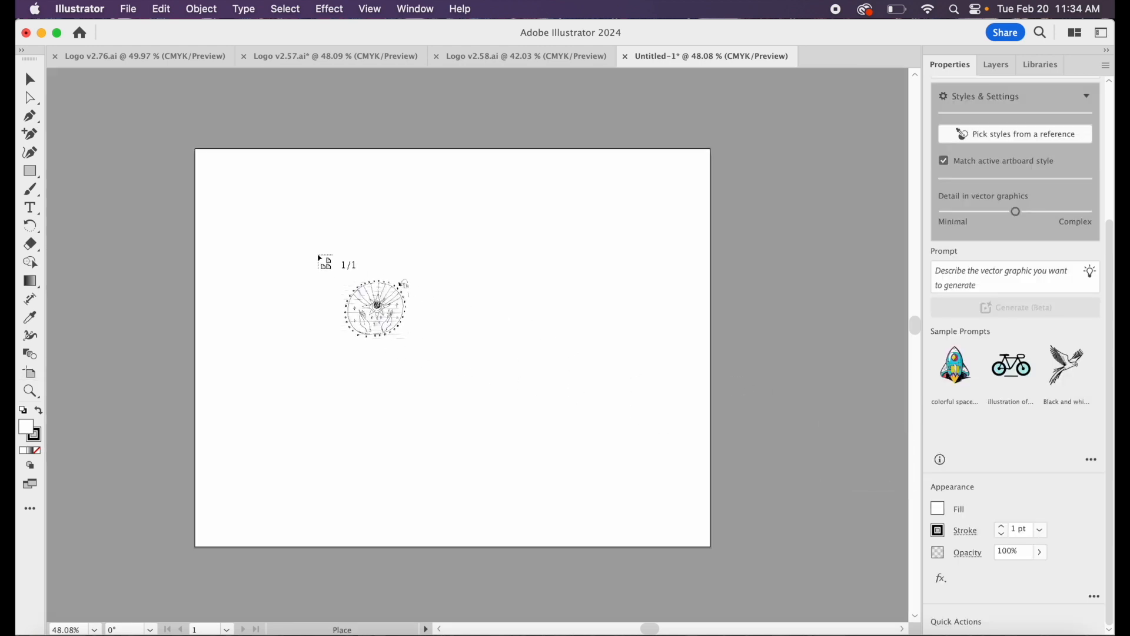
{"action": "left_click", "coordinate": [211, 163]}
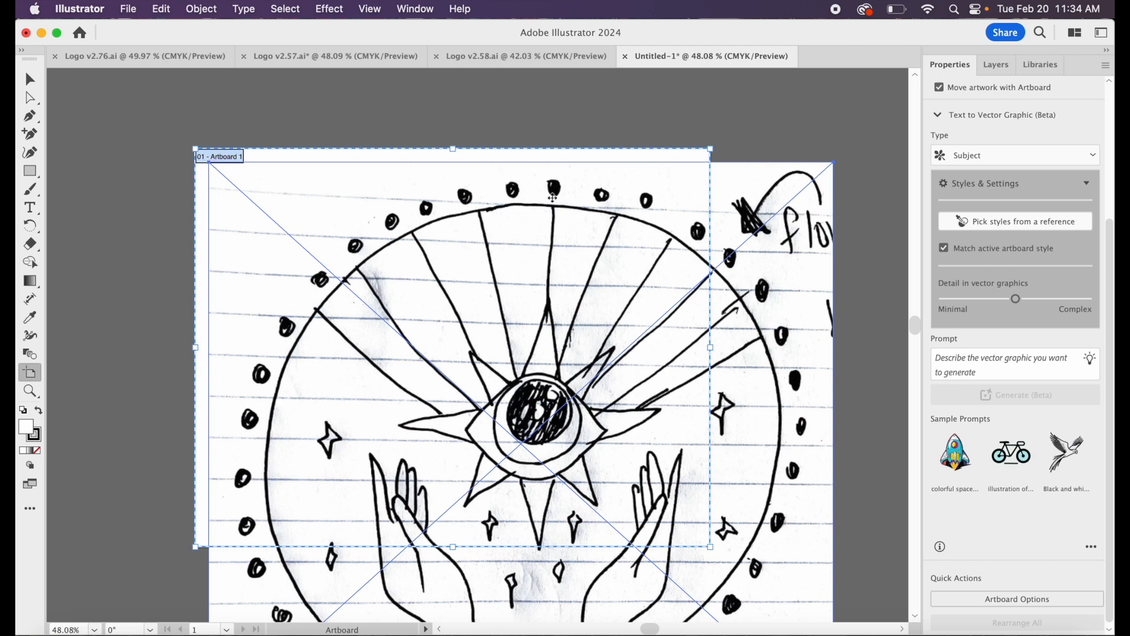
Scale the placed sketch down to fit inside the artboard and move it to the artboard's center.
{"action": "scroll", "coordinate": [579, 303], "scroll_direction": "down", "scroll_amount": 5}
{"action": "scroll", "coordinate": [579, 303], "scroll_direction": "right", "scroll_amount": 2}
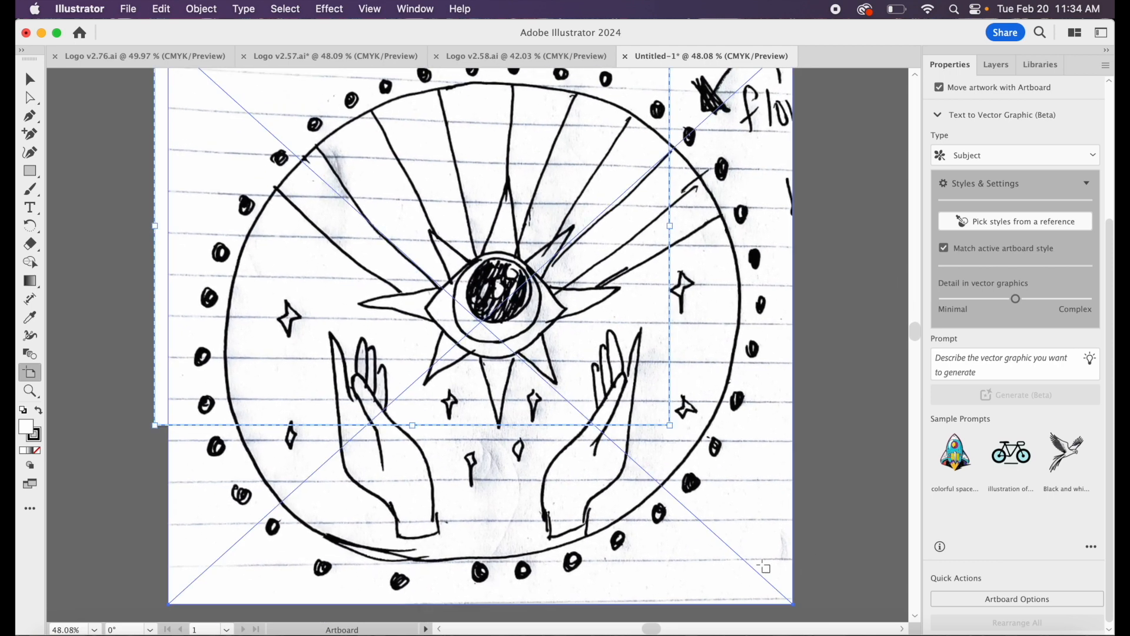
{"action": "key", "text": "v"}
{"action": "left_click_drag", "start_coordinate": [792, 605], "coordinate": [560, 406]}
{"action": "scroll", "coordinate": [457, 321], "scroll_direction": "up", "scroll_amount": 2}
{"action": "scroll", "coordinate": [457, 321], "scroll_direction": "left", "scroll_amount": 2}
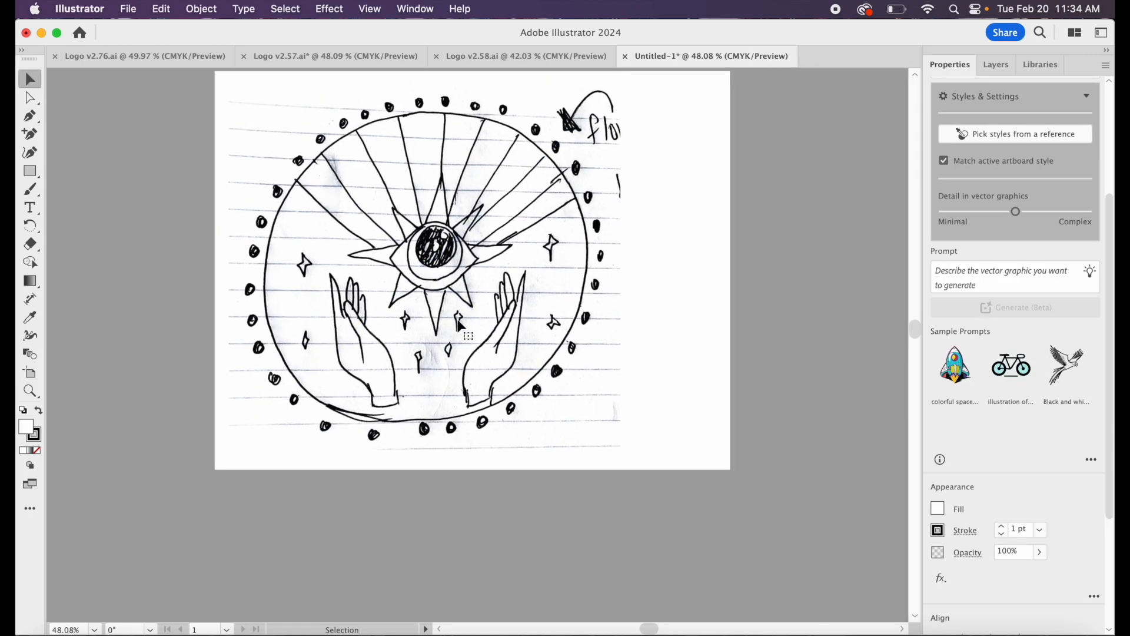
{"action": "scroll", "coordinate": [458, 320], "scroll_direction": "up", "scroll_amount": 2}
{"action": "left_click_drag", "start_coordinate": [427, 300], "coordinate": [469, 303]}
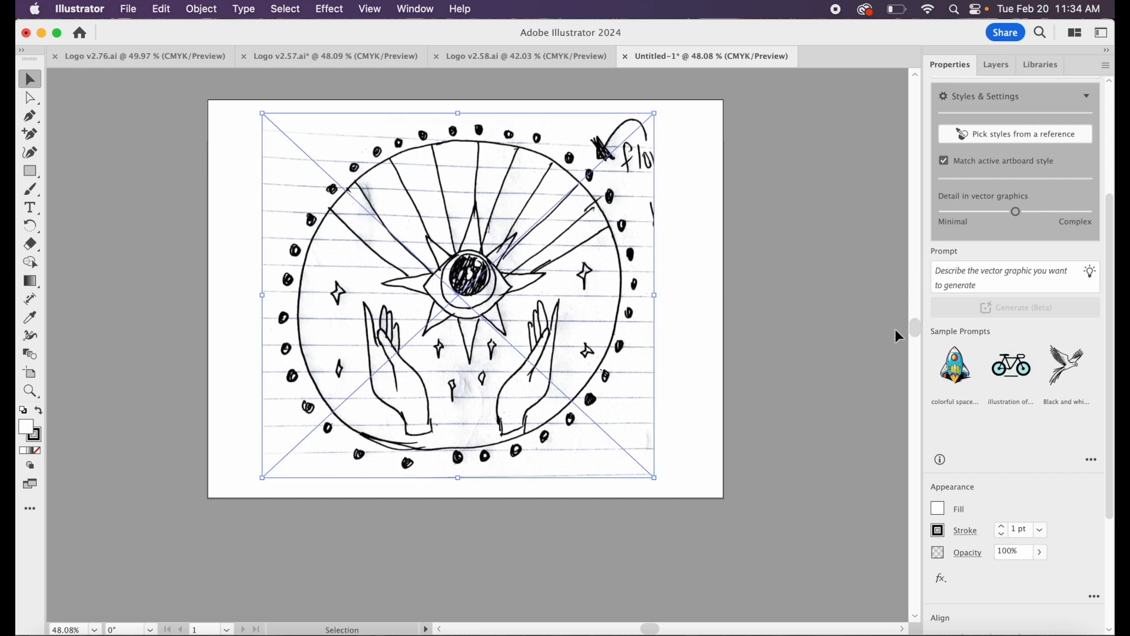
Add a new layer above the sketch and trace the closed eye outline on it with the Curvature tool.
{"action": "left_click", "coordinate": [1001, 65]}
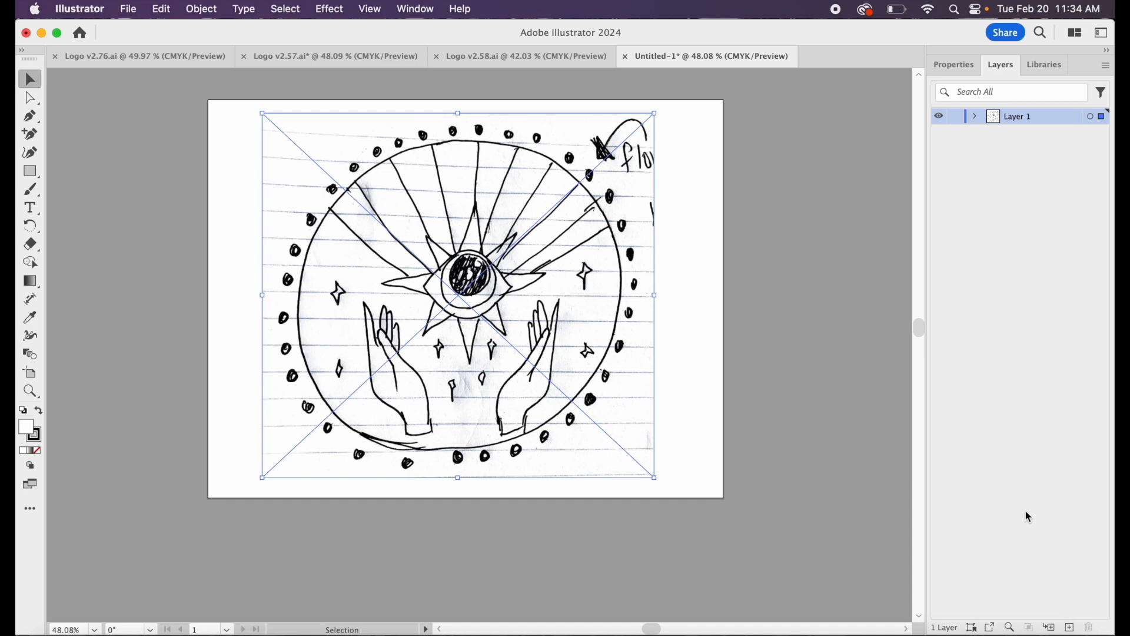
{"action": "left_click", "coordinate": [1072, 629]}
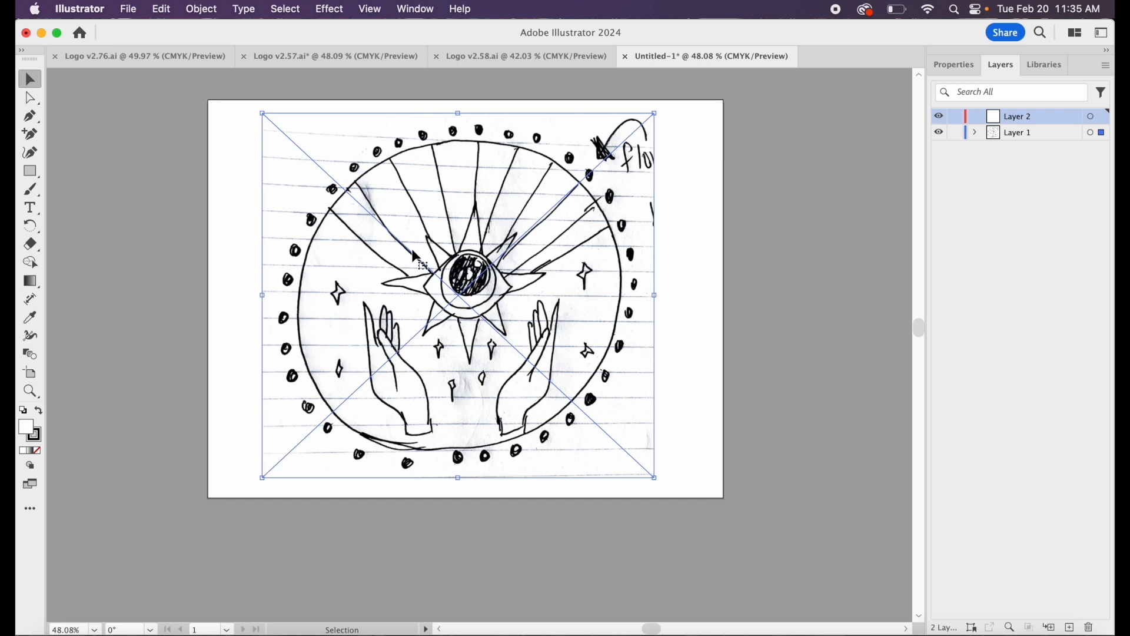
{"action": "left_click", "coordinate": [31, 155]}
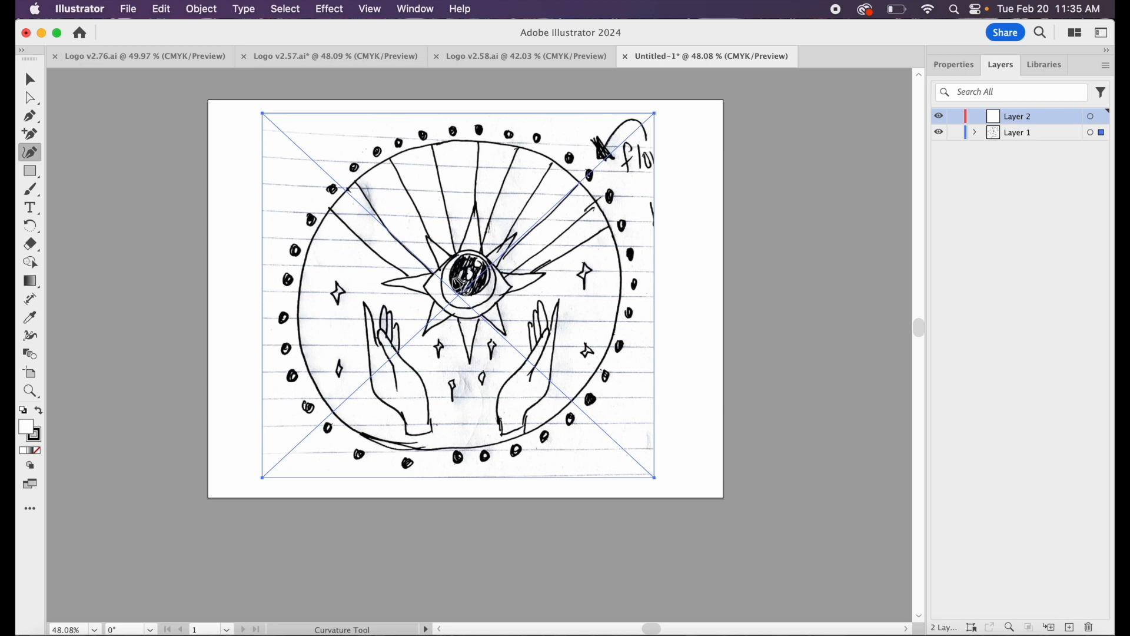
{"action": "left_click", "coordinate": [424, 283]}
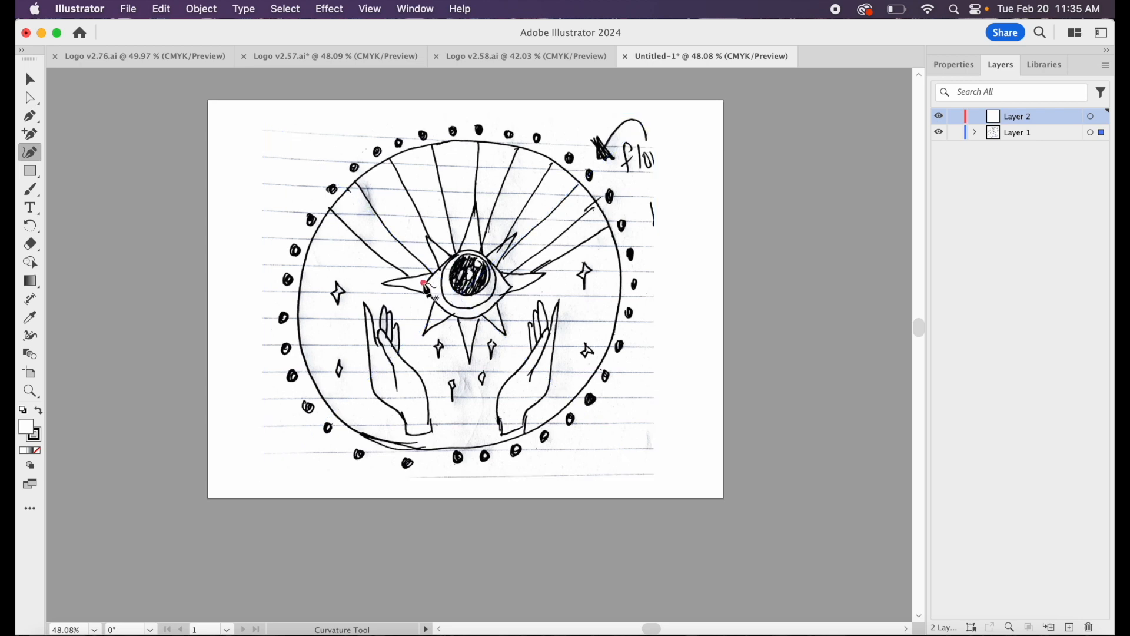
{"action": "left_click", "coordinate": [468, 248]}
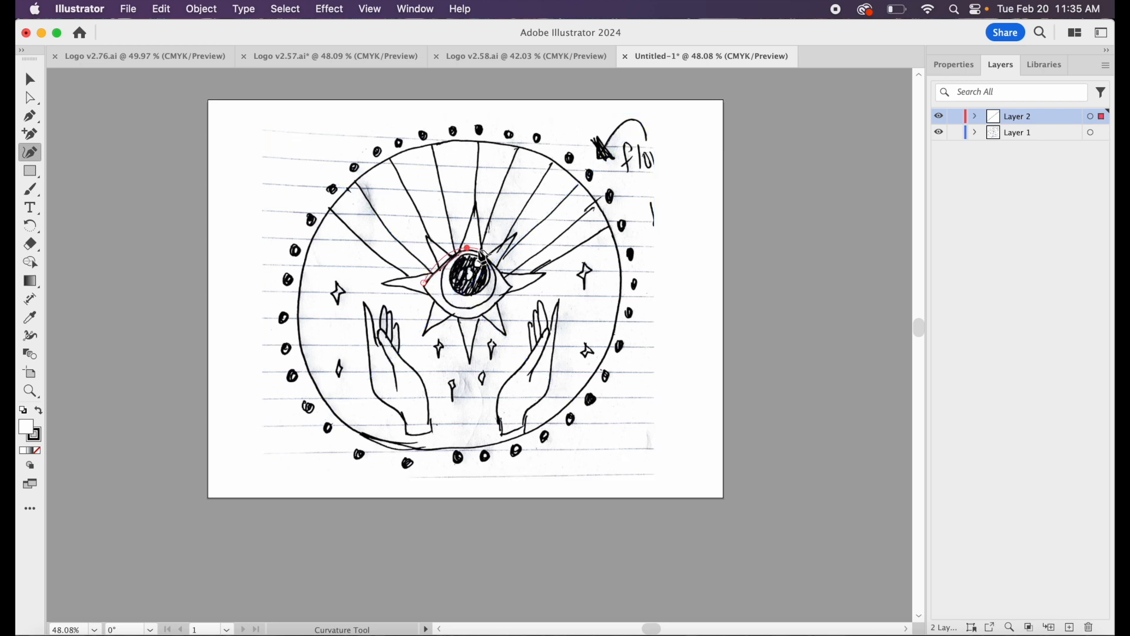
{"action": "left_click", "coordinate": [476, 247]}
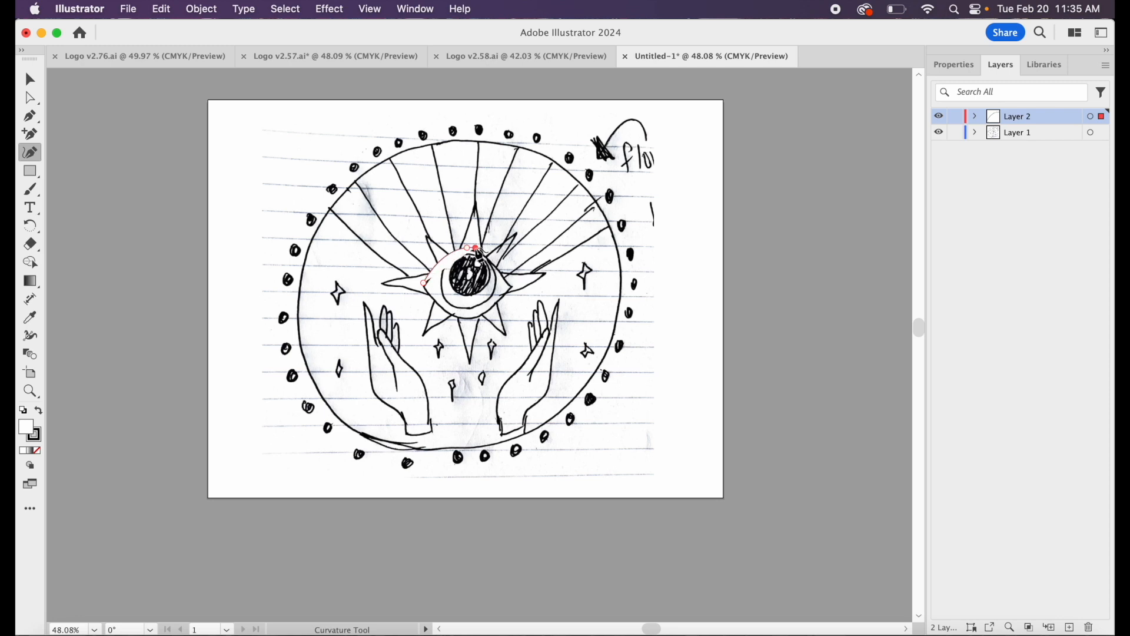
{"action": "left_click", "coordinate": [512, 286]}
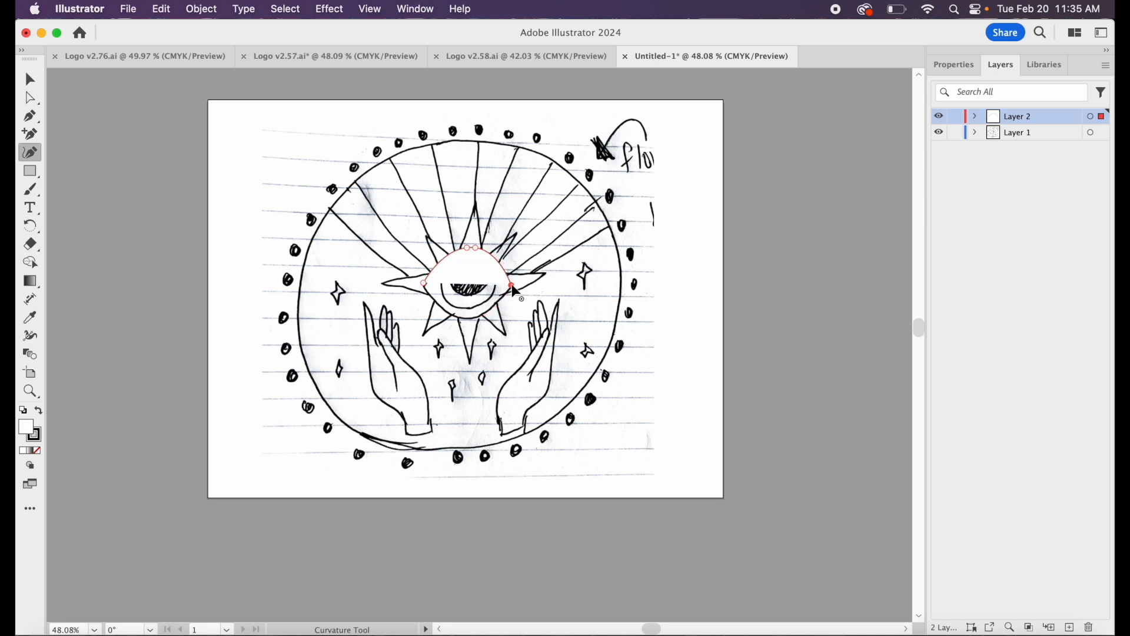
{"action": "left_click", "coordinate": [468, 318]}
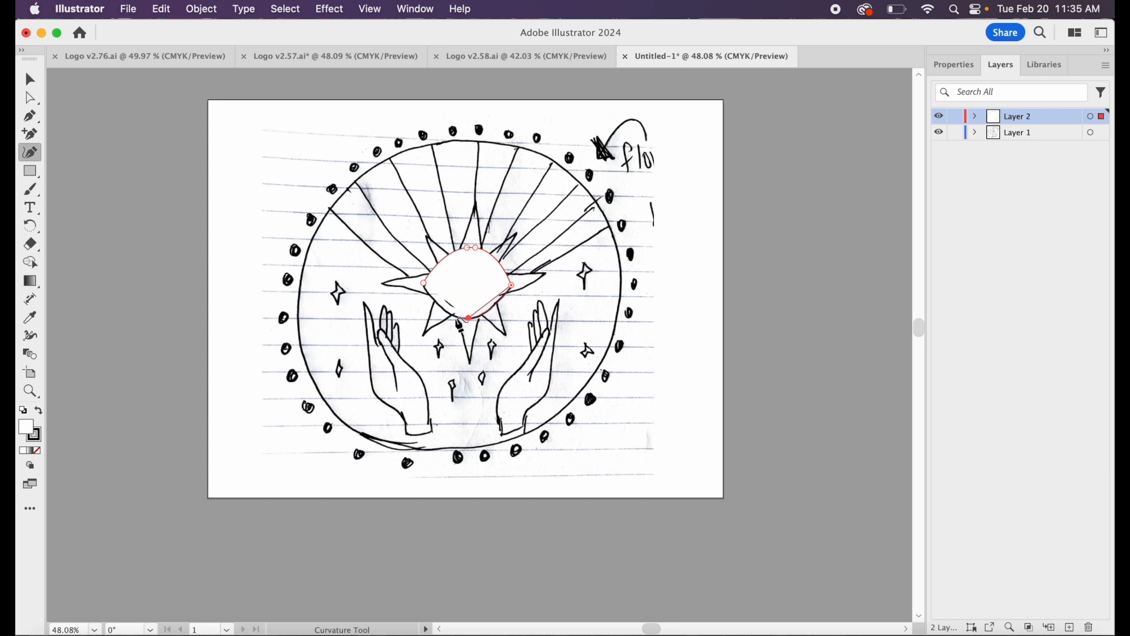
{"action": "left_click", "coordinate": [446, 311]}
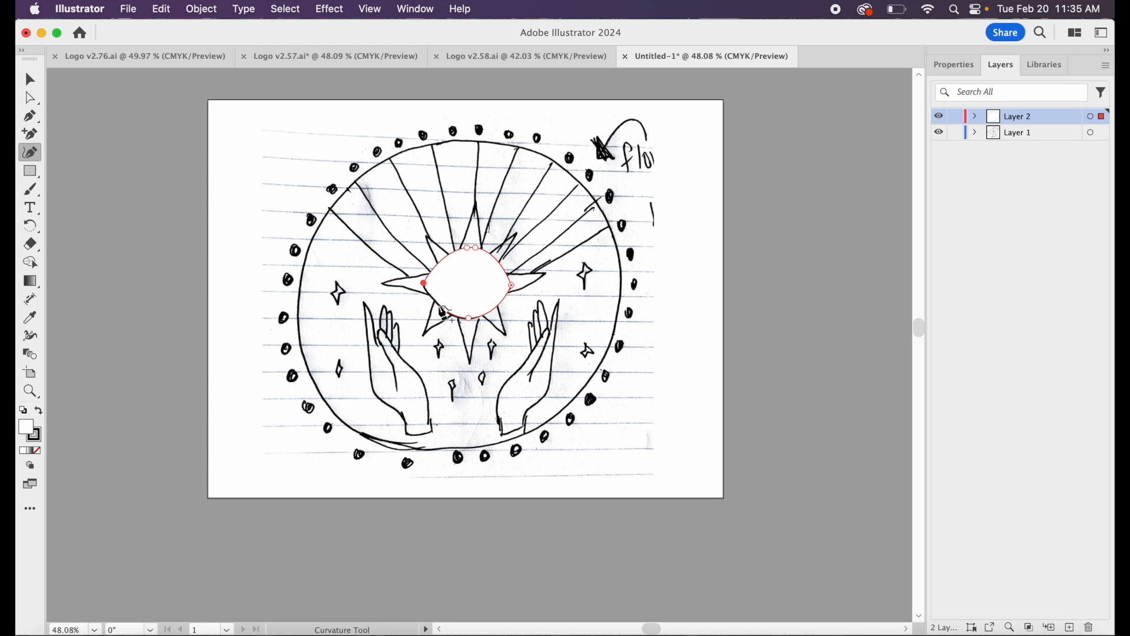
{"action": "left_click", "coordinate": [423, 285]}
Add anchor points along the eye outline's lower-left edge with the Curvature tool to follow the sketched curve.
{"action": "left_click", "coordinate": [446, 311]}
{"action": "left_click", "coordinate": [424, 283]}
{"action": "left_click", "coordinate": [435, 303]}
{"action": "scroll", "coordinate": [384, 306], "scroll_direction": "up", "scroll_amount": 5}
{"action": "left_click", "coordinate": [379, 302]}
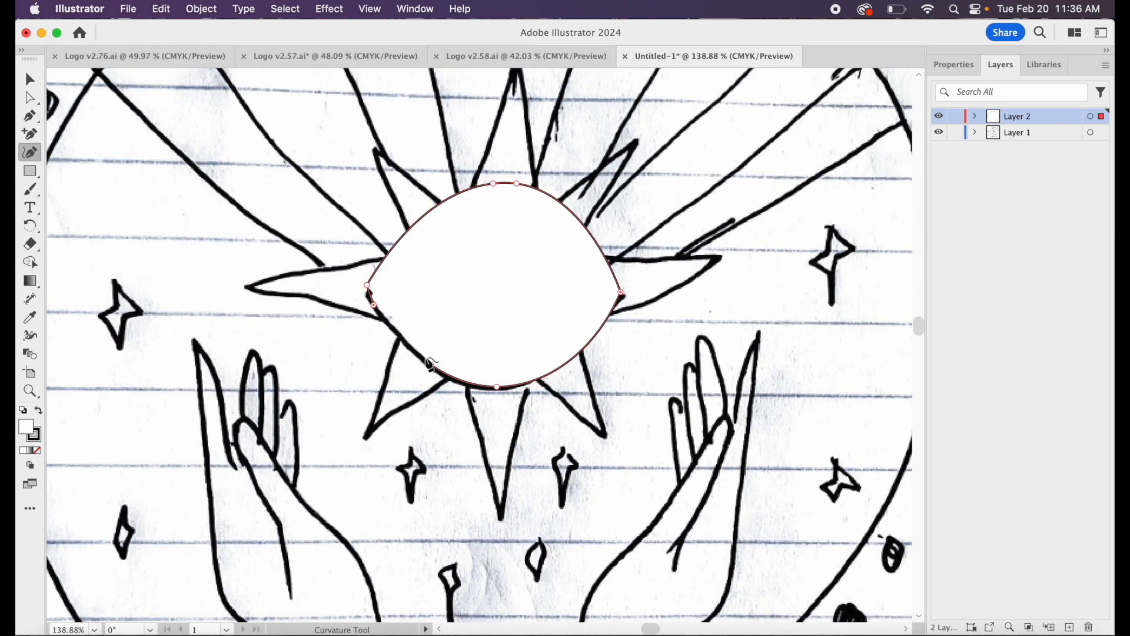
Adjust the anchor points and handles near the eye outline's left corner with Direct Selection to match the sketch.
{"action": "left_click", "coordinate": [34, 101]}
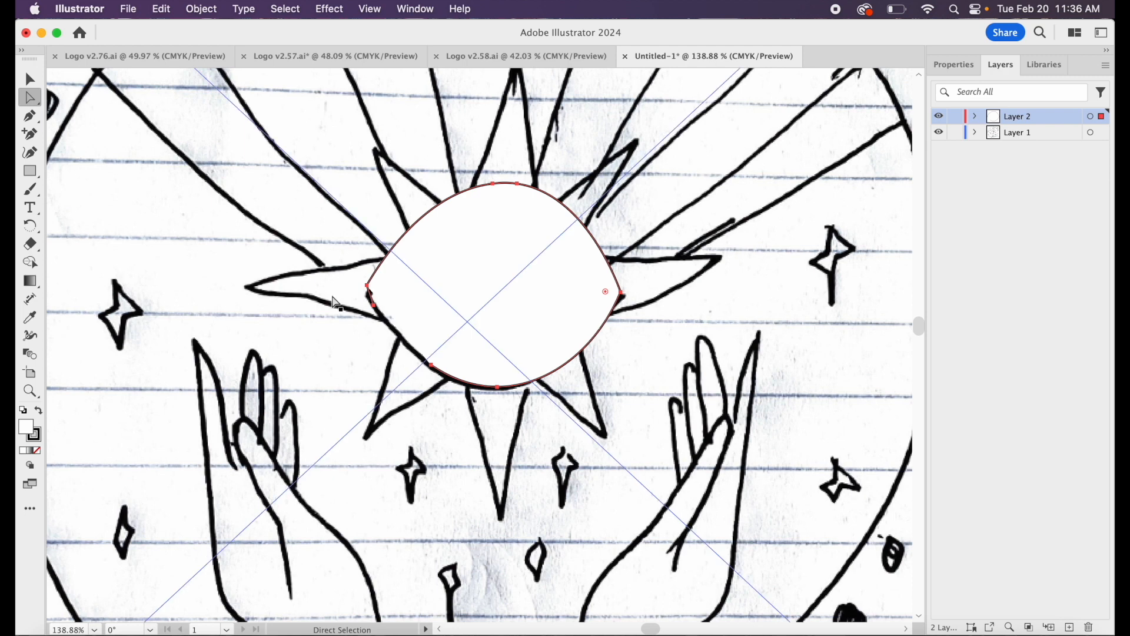
{"action": "left_click_drag", "start_coordinate": [374, 305], "coordinate": [433, 376]}
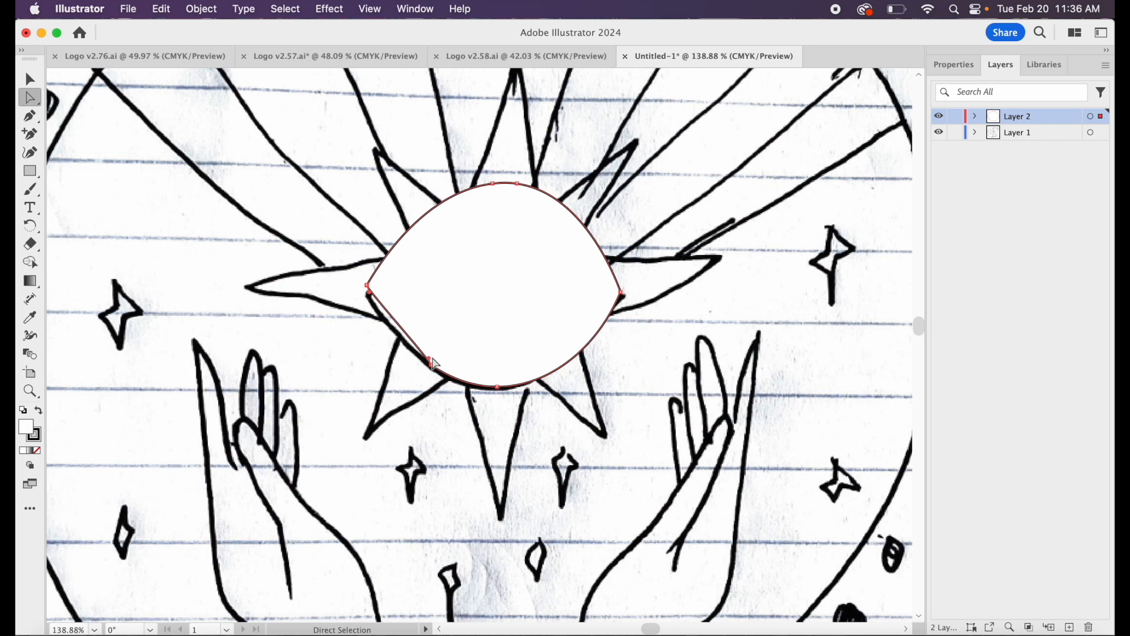
{"action": "left_click_drag", "start_coordinate": [431, 360], "coordinate": [391, 348]}
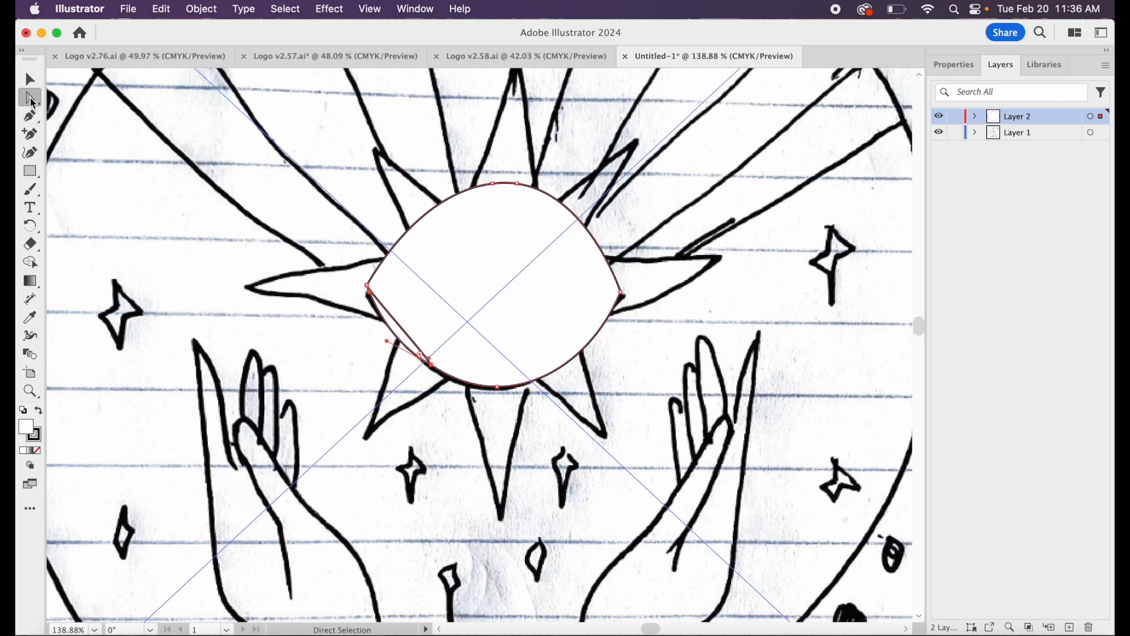
{"action": "key", "text": "Delete"}
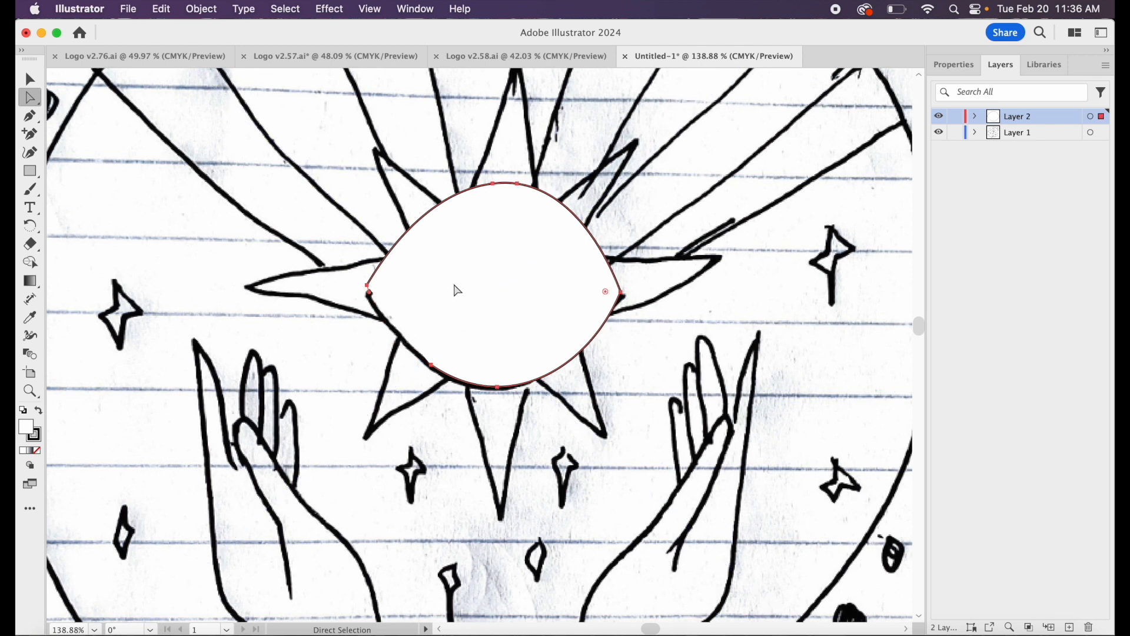
Close the gap at the eye outline's left corner by moving its lower anchor point onto the upper one with Direct Selection.
{"action": "left_click", "coordinate": [30, 153]}
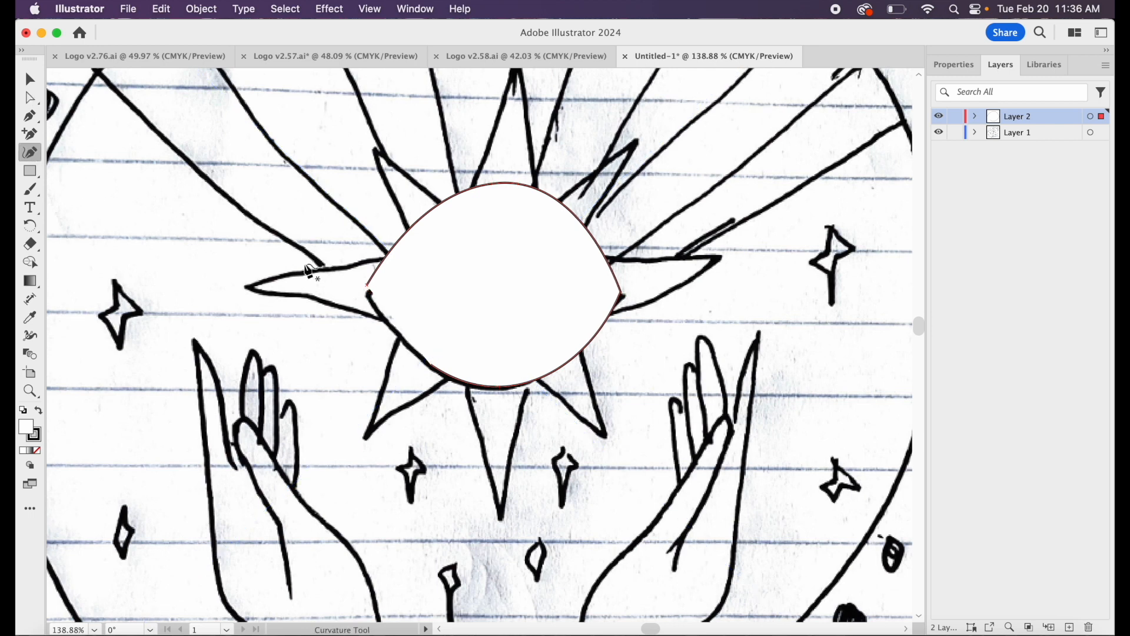
{"action": "left_click", "coordinate": [431, 365]}
{"action": "left_click", "coordinate": [368, 288]}
{"action": "left_click", "coordinate": [370, 293]}
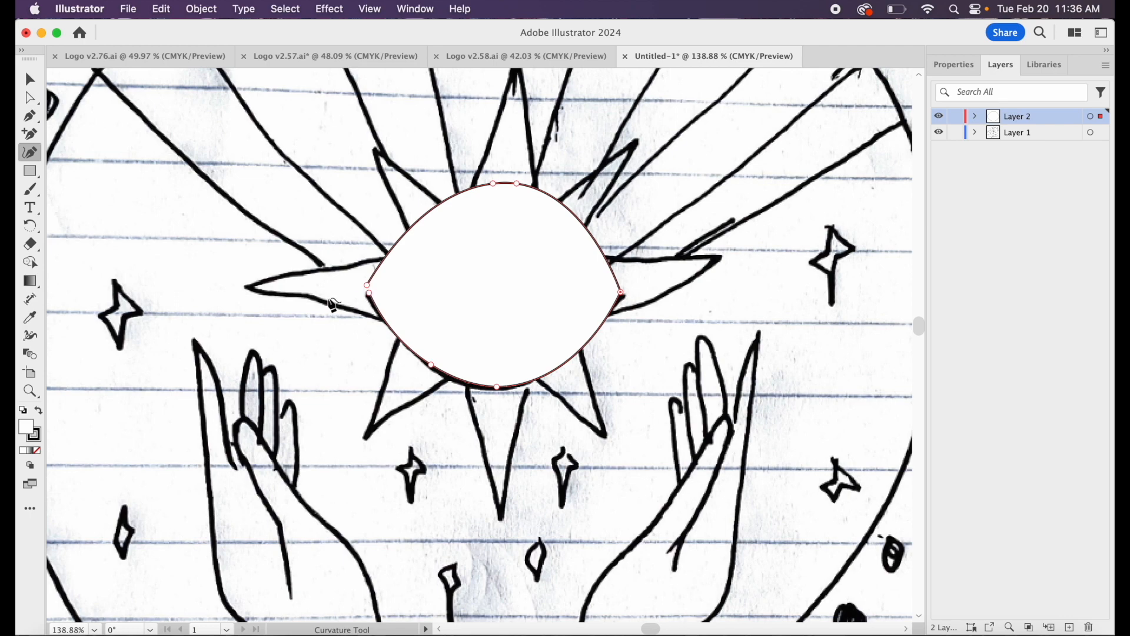
{"action": "scroll", "coordinate": [434, 286], "scroll_direction": "up", "scroll_amount": 3}
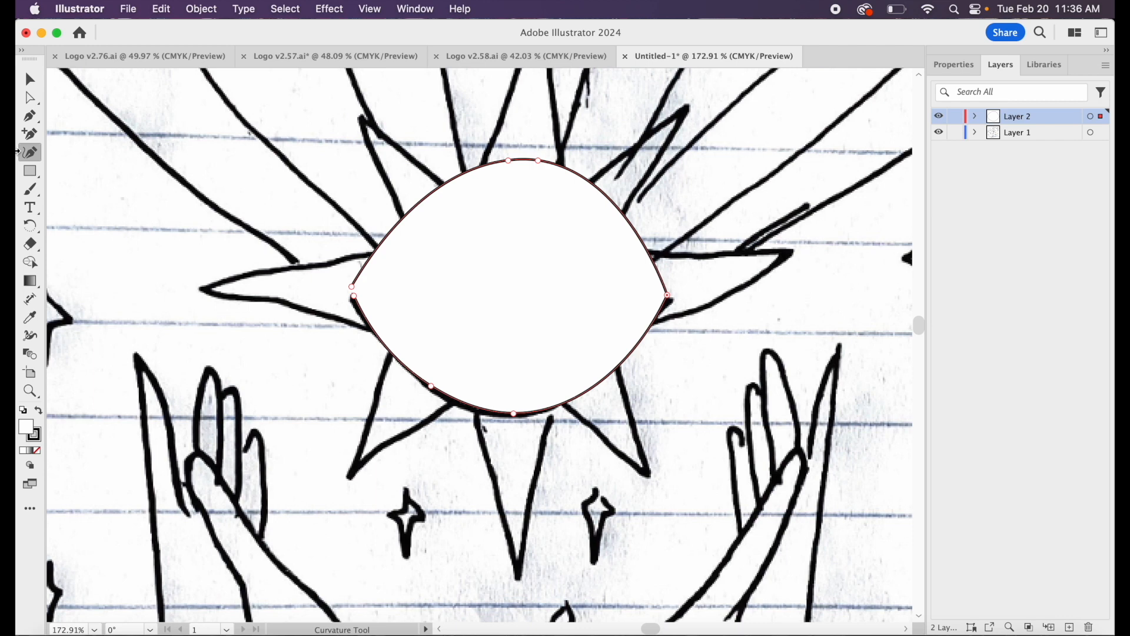
{"action": "left_click", "coordinate": [30, 97]}
{"action": "left_click", "coordinate": [355, 297]}
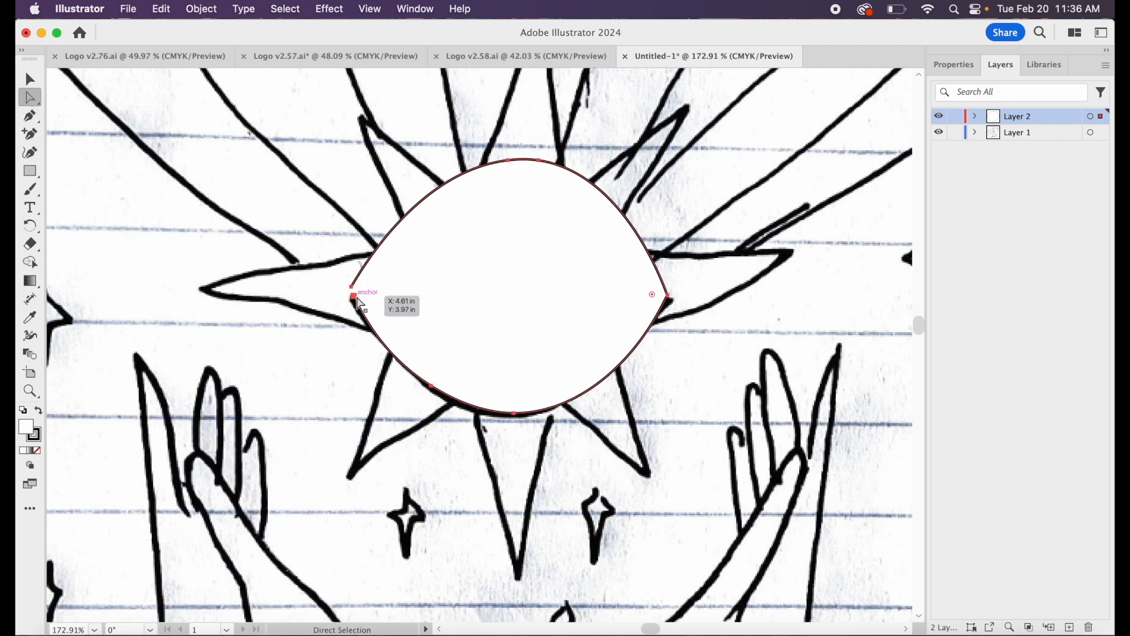
{"action": "left_click_drag", "start_coordinate": [359, 303], "coordinate": [352, 292]}
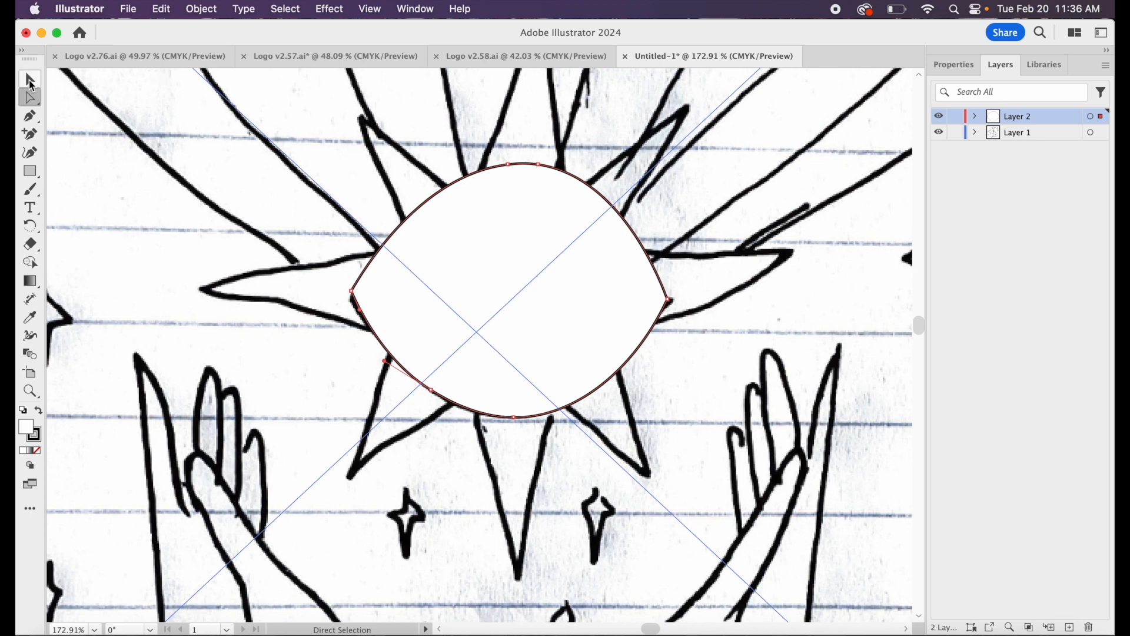
Remove the eye outline's fill and set its stroke weight to 3 pt.
{"action": "left_click", "coordinate": [29, 81]}
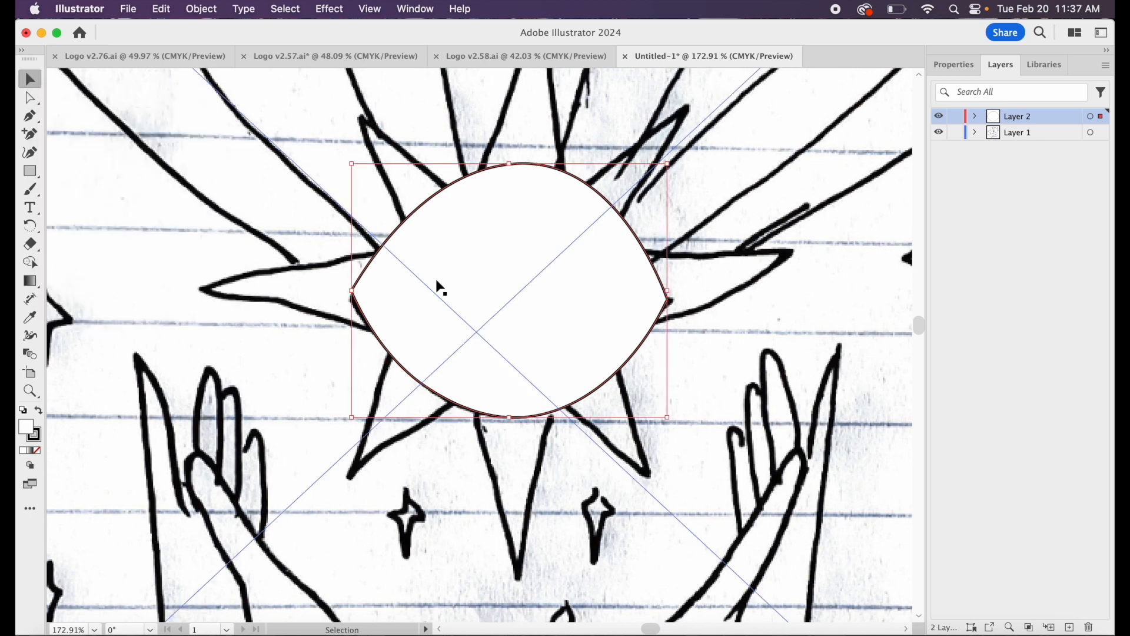
{"action": "scroll", "coordinate": [463, 318], "scroll_direction": "down", "scroll_amount": 5}
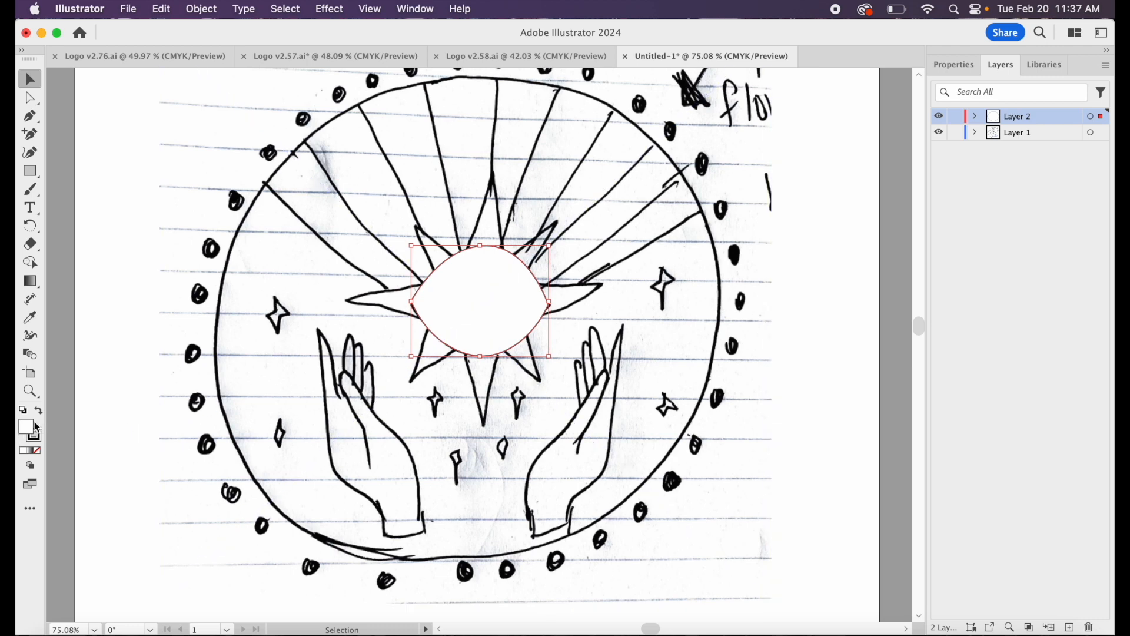
{"action": "left_click", "coordinate": [38, 451]}
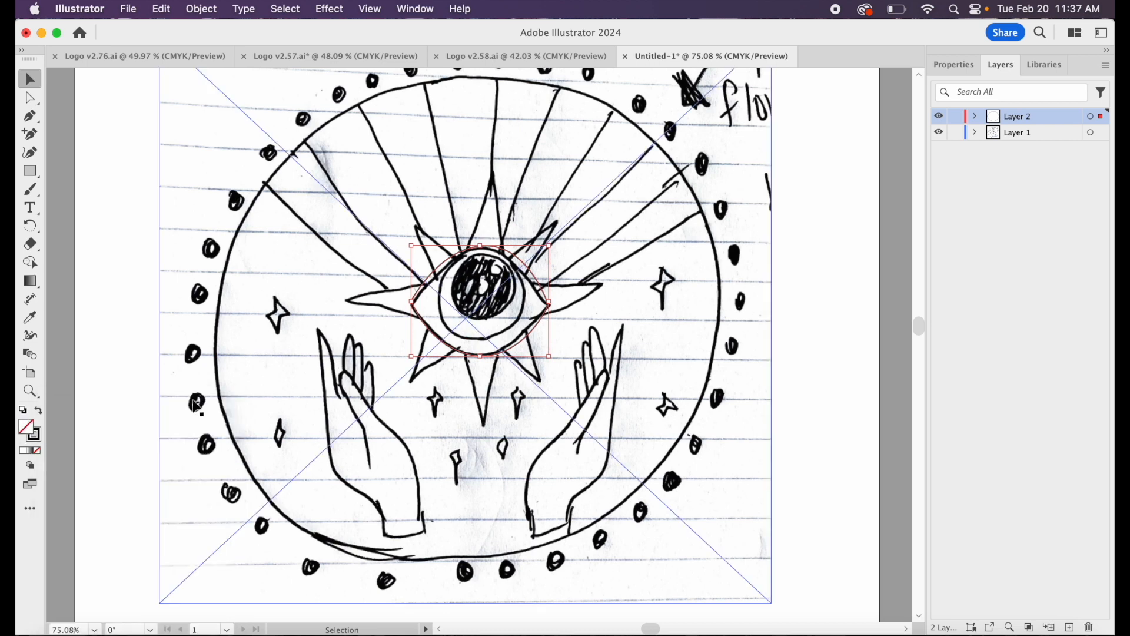
{"action": "left_click", "coordinate": [969, 71]}
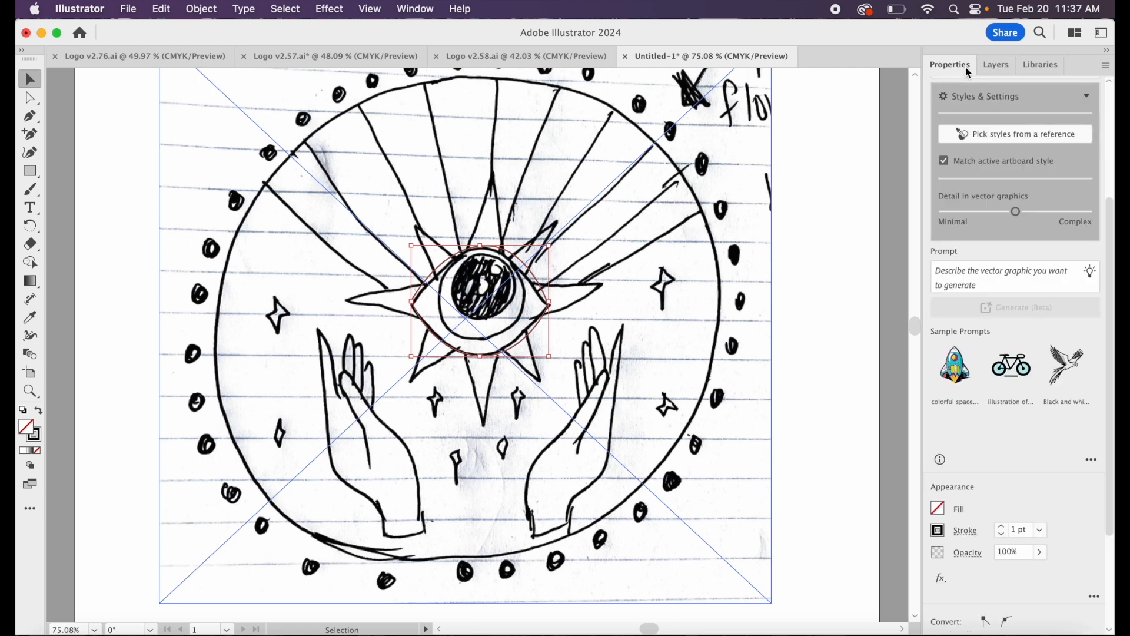
{"action": "left_click", "coordinate": [1001, 529]}
{"action": "left_click", "coordinate": [1001, 530]}
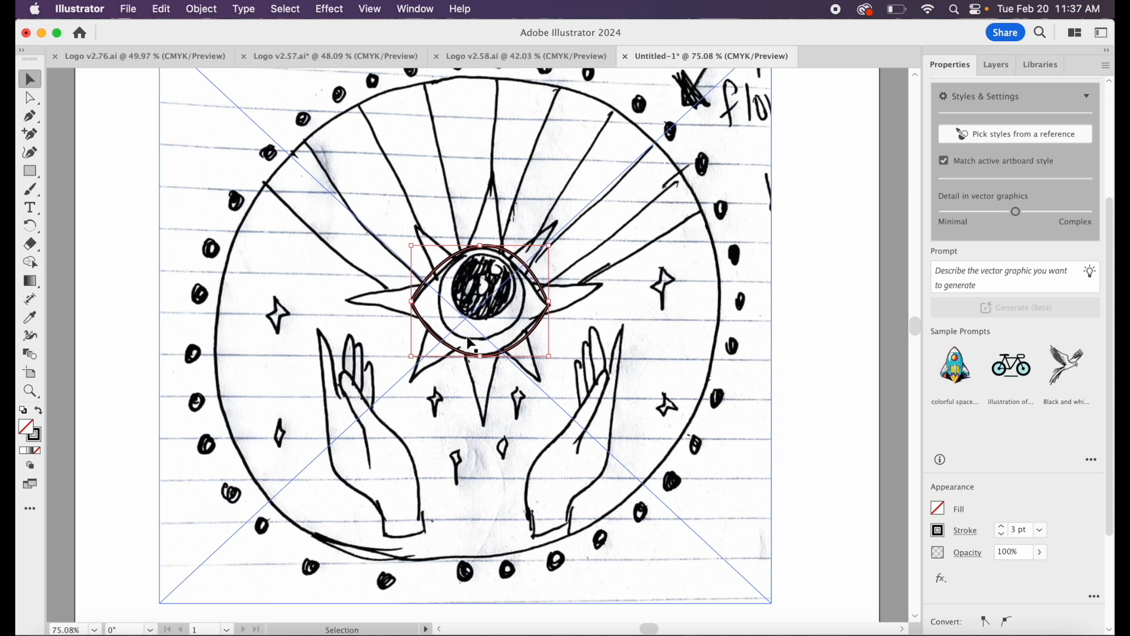
Draw a circle with the Ellipse tool for the iris and move it up against the eye outline's upper edge.
{"action": "left_click_drag", "start_coordinate": [38, 177], "coordinate": [105, 192]}
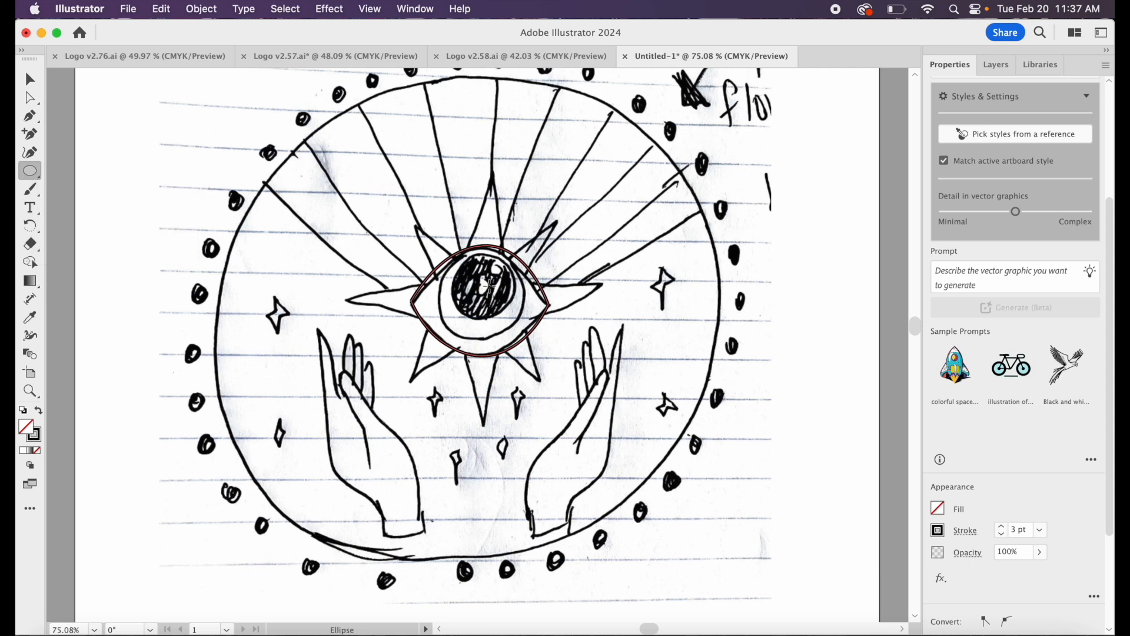
{"action": "left_click_drag", "start_coordinate": [460, 257], "coordinate": [536, 334]}
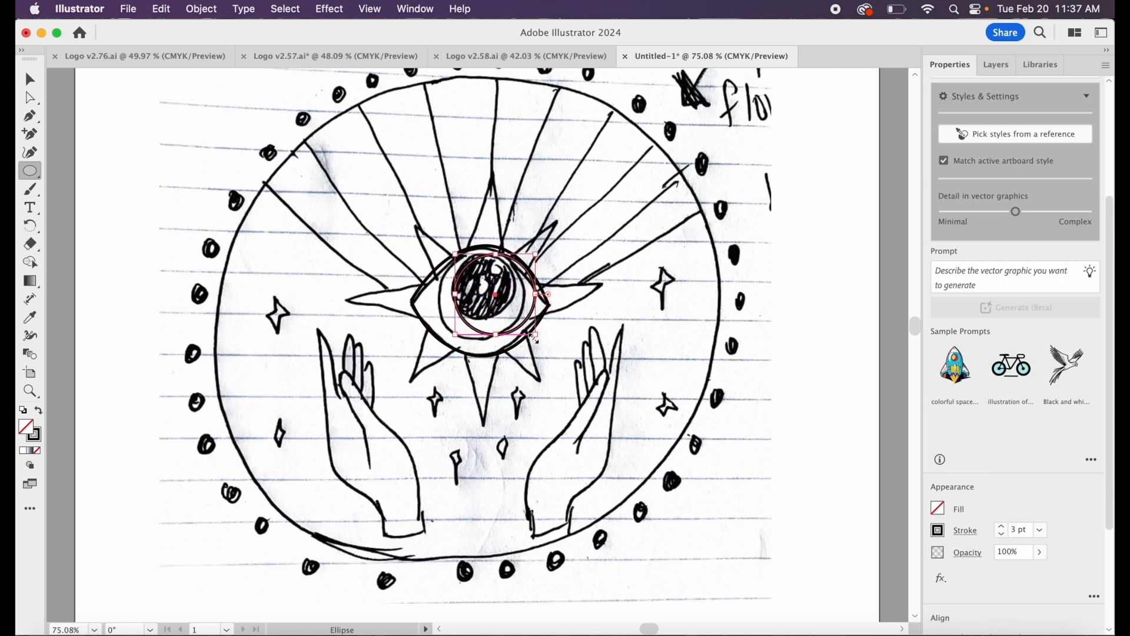
{"action": "left_click", "coordinate": [30, 79]}
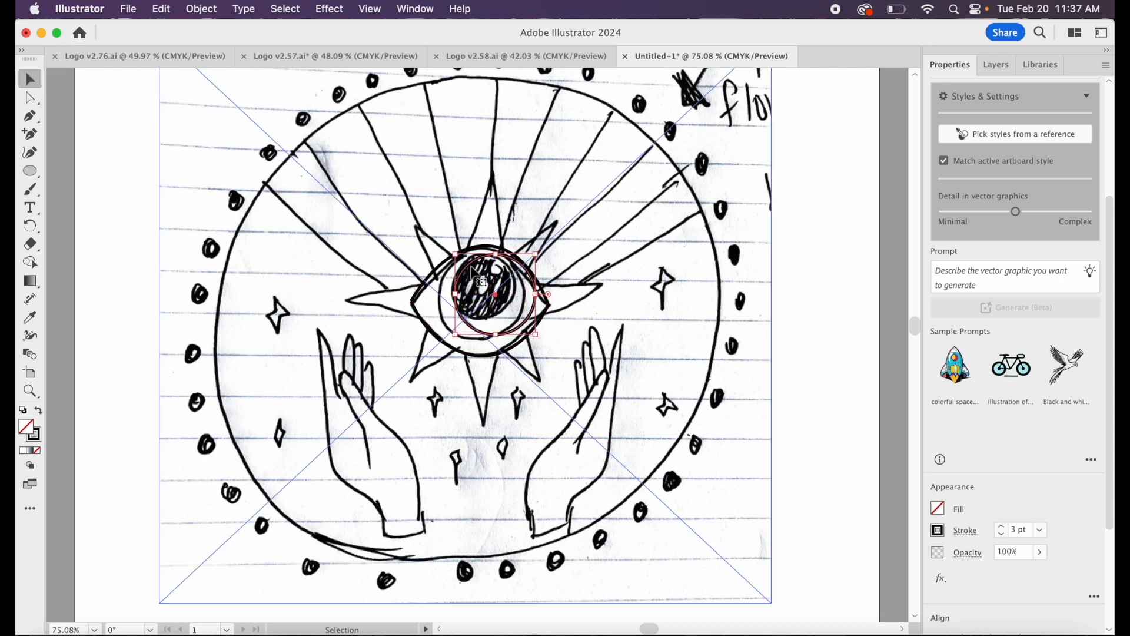
{"action": "left_click_drag", "start_coordinate": [474, 276], "coordinate": [461, 266]}
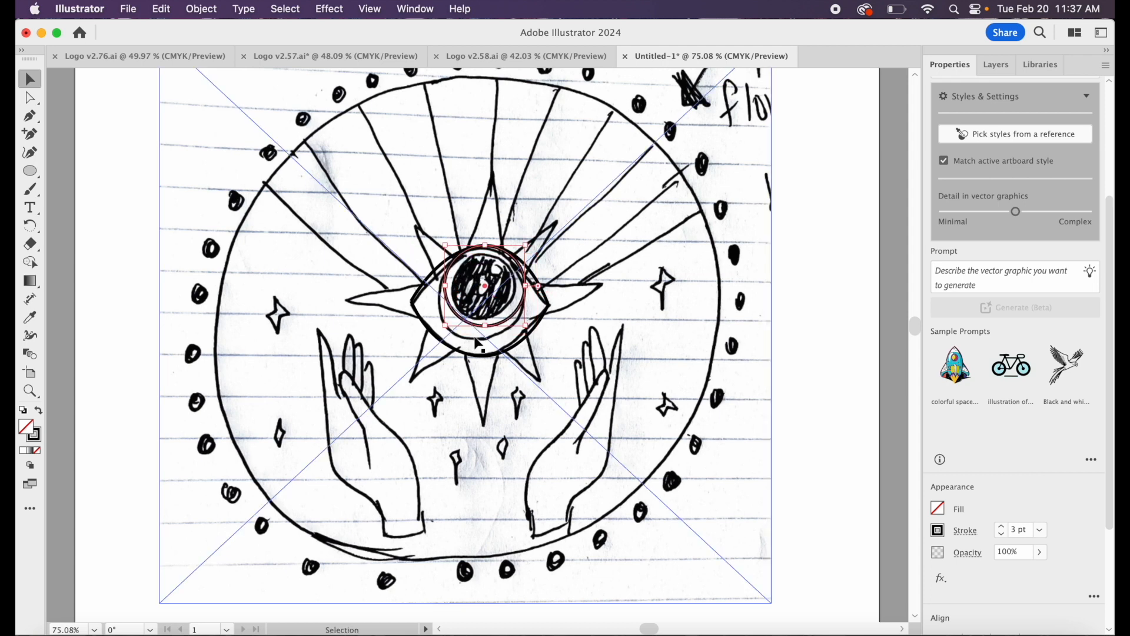
Paste a copy of the iris circle, scale it down and place it over the sketched pupil.
{"action": "key", "text": "a"}
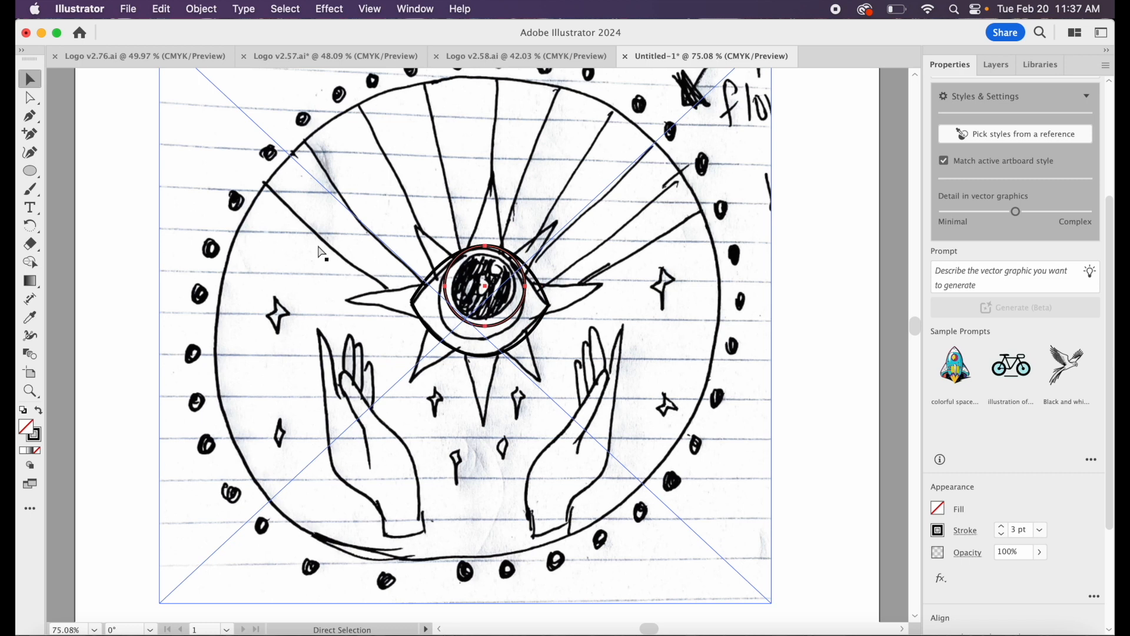
{"action": "key", "text": "super+v"}
{"action": "mouse_move", "coordinate": [521, 387]}
{"action": "left_mouse_down"}
{"action": "mouse_move", "coordinate": [498, 370]}
{"action": "mouse_move", "coordinate": [504, 336]}
{"action": "mouse_move", "coordinate": [476, 311]}
{"action": "mouse_move", "coordinate": [475, 331]}
{"action": "mouse_move", "coordinate": [498, 328]}
{"action": "mouse_move", "coordinate": [518, 283]}
{"action": "left_mouse_up"}
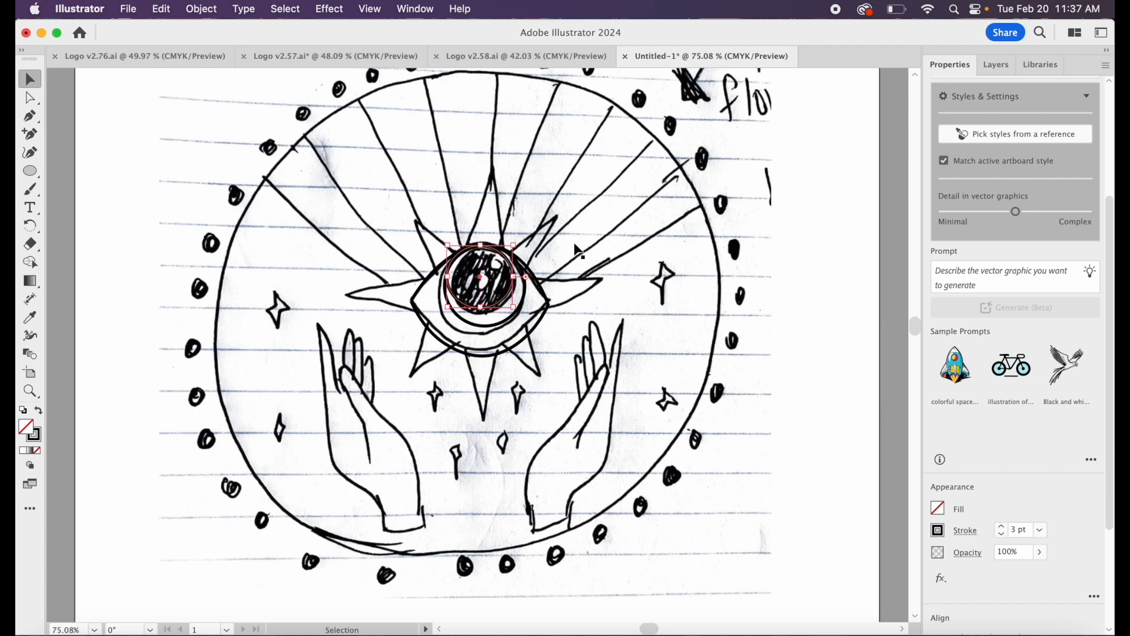
Hide the sketch on Layer 1, then center the pupil circle horizontally inside the iris and scale it down slightly.
{"action": "left_click", "coordinate": [996, 69]}
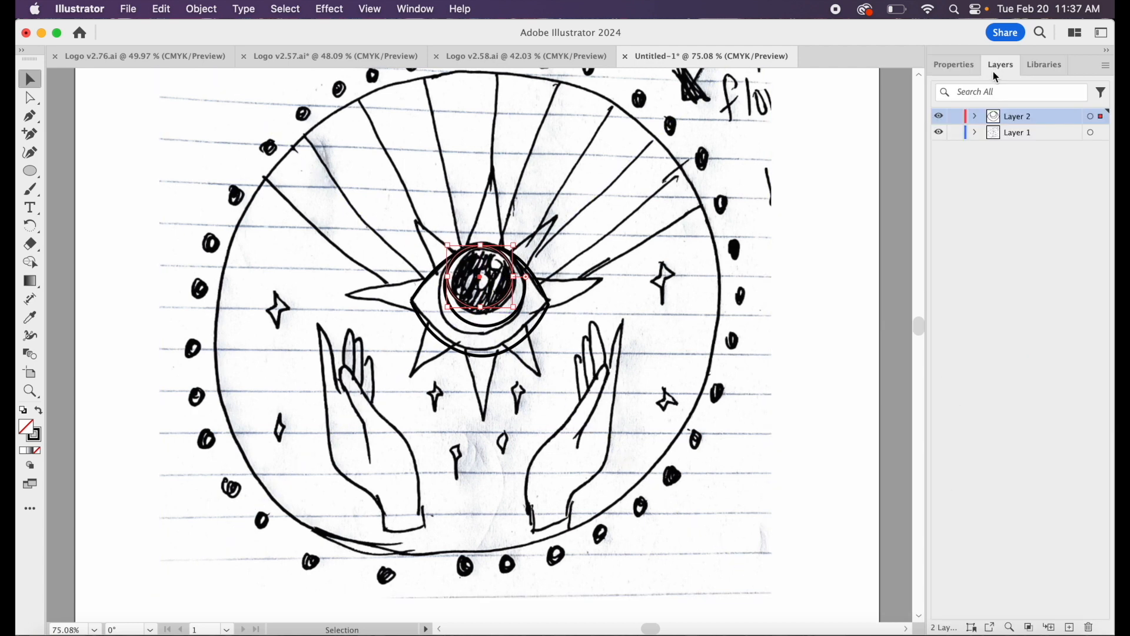
{"action": "left_click", "coordinate": [940, 135]}
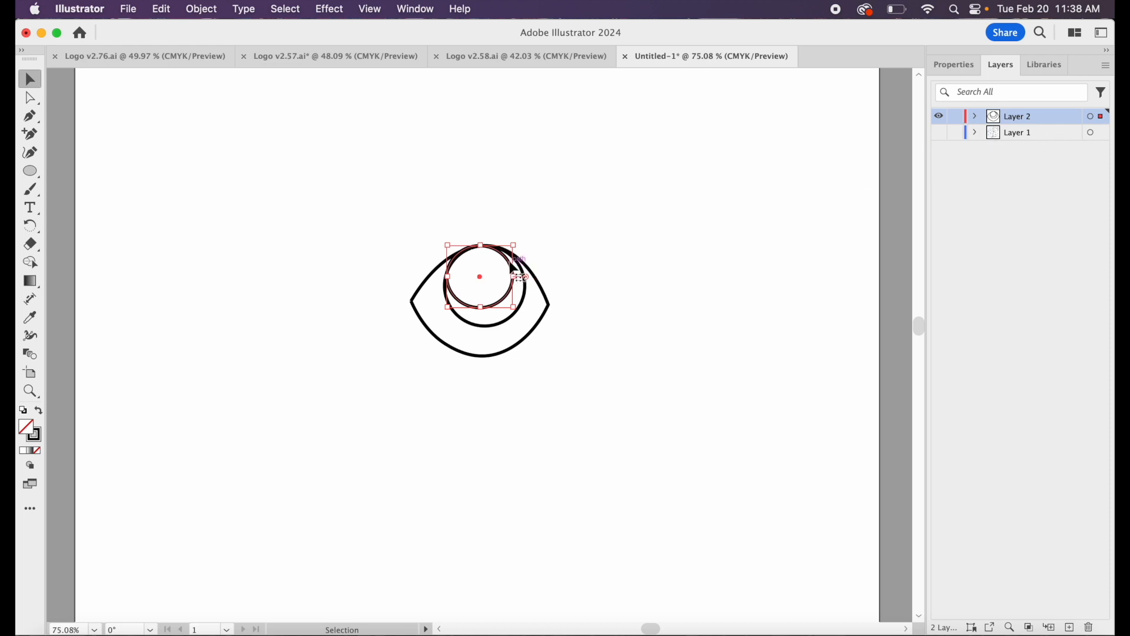
{"action": "left_click_drag", "start_coordinate": [510, 268], "coordinate": [517, 269]}
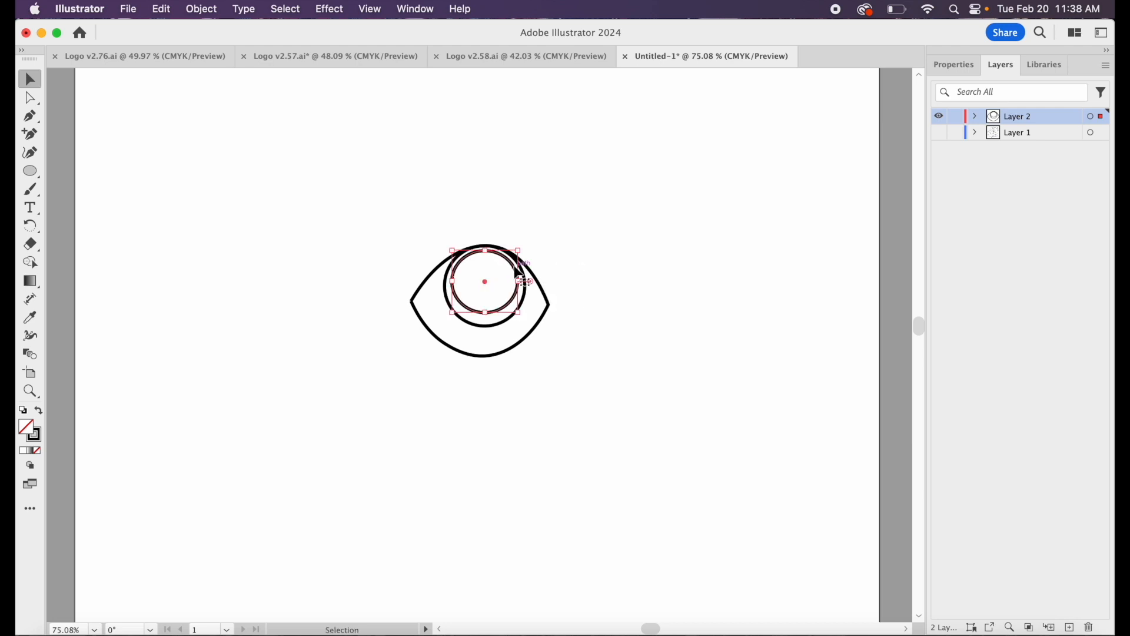
{"action": "left_click_drag", "start_coordinate": [516, 312], "coordinate": [510, 300]}
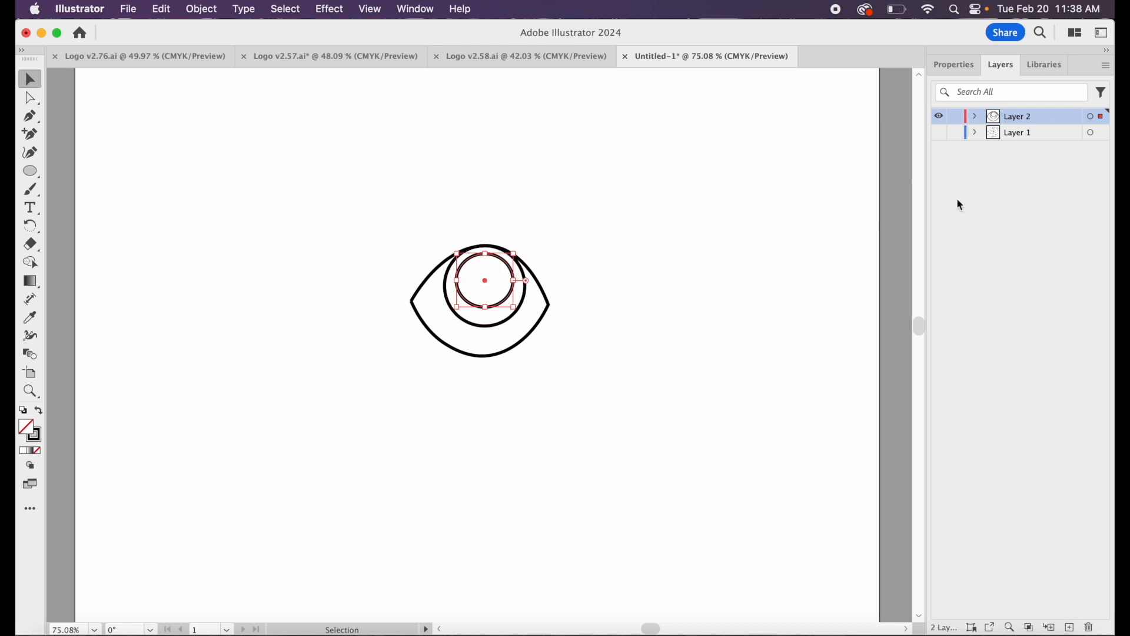
Paste another copy of the pupil circle and shrink it into a small highlight circle at the pupil's upper right.
{"action": "left_click", "coordinate": [975, 117]}
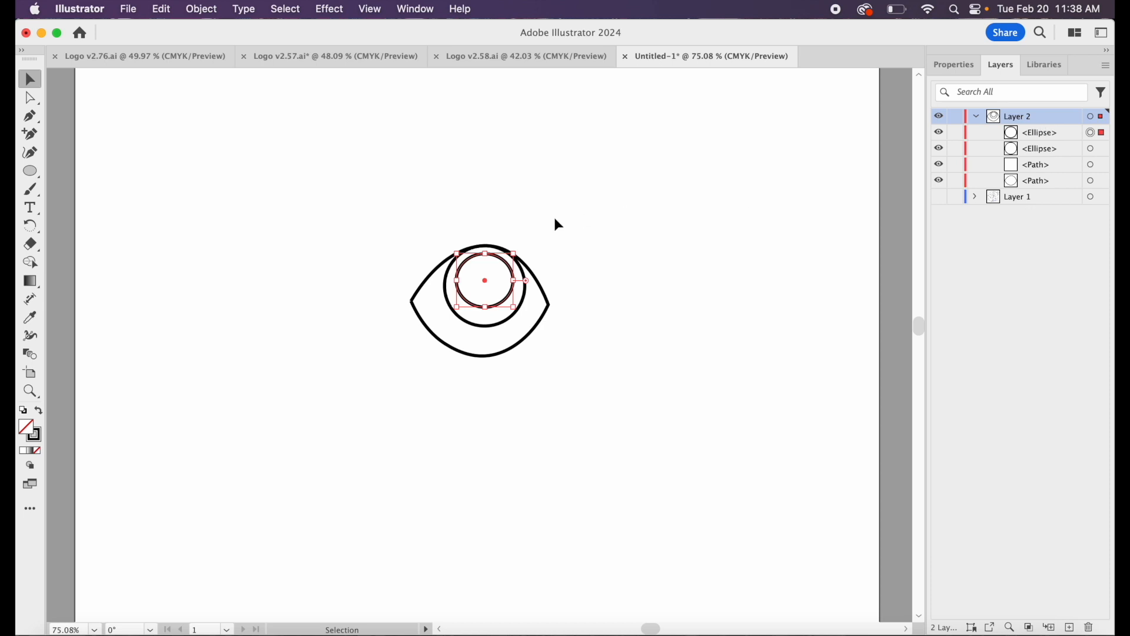
{"action": "key", "text": "super+v"}
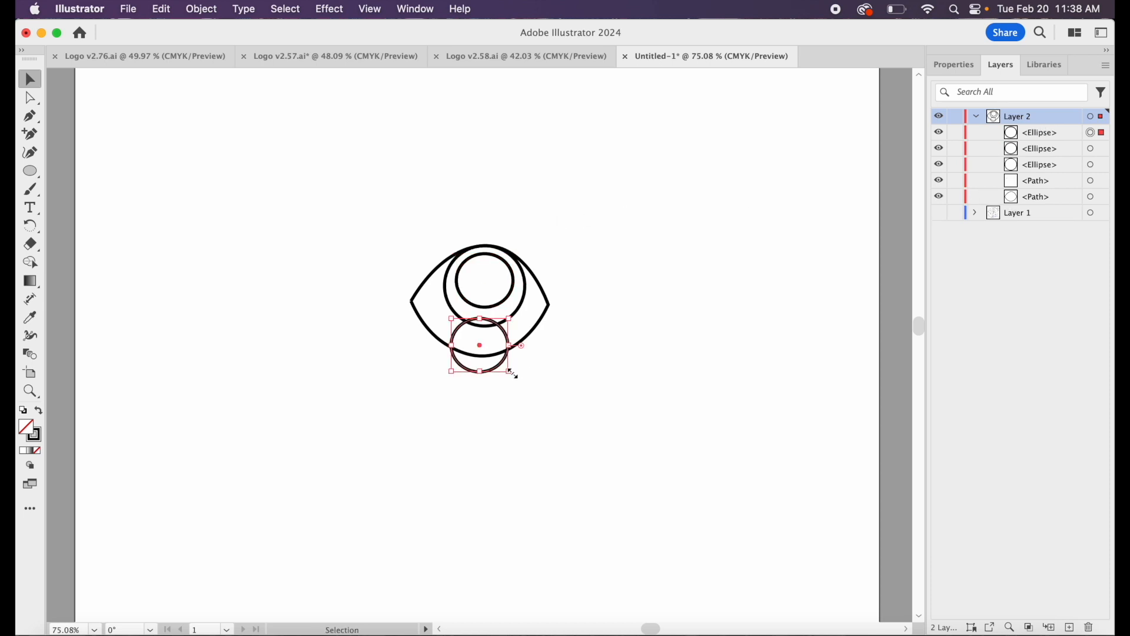
{"action": "left_click_drag", "start_coordinate": [509, 373], "coordinate": [511, 285]}
{"action": "left_click", "coordinate": [638, 217]}
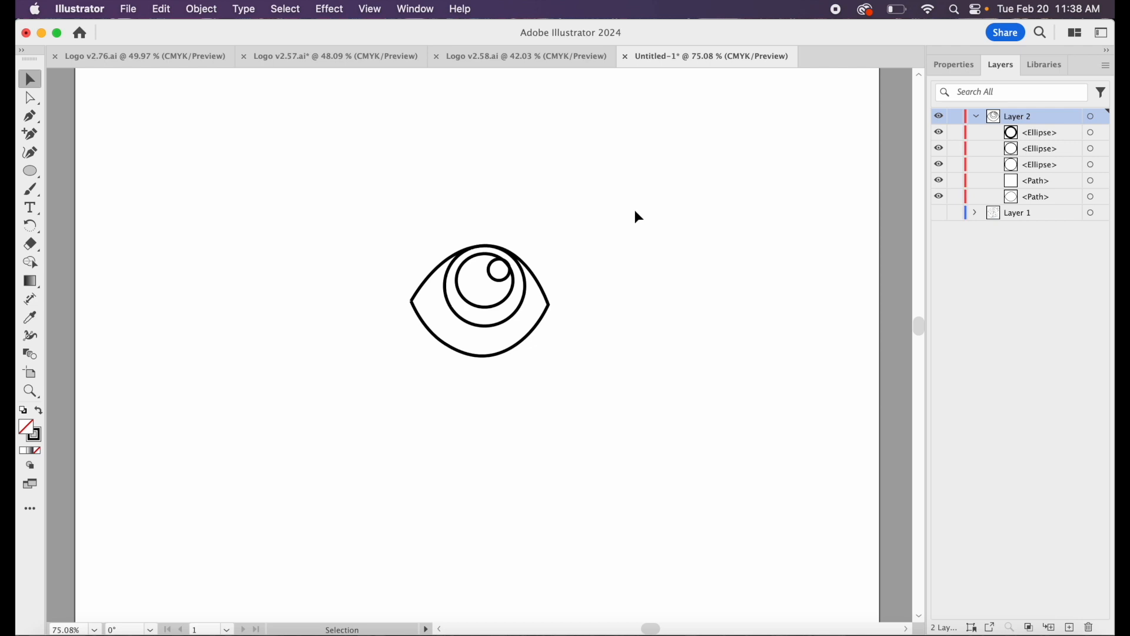
Fill the pupil circle with black.
{"action": "left_click", "coordinate": [1048, 155]}
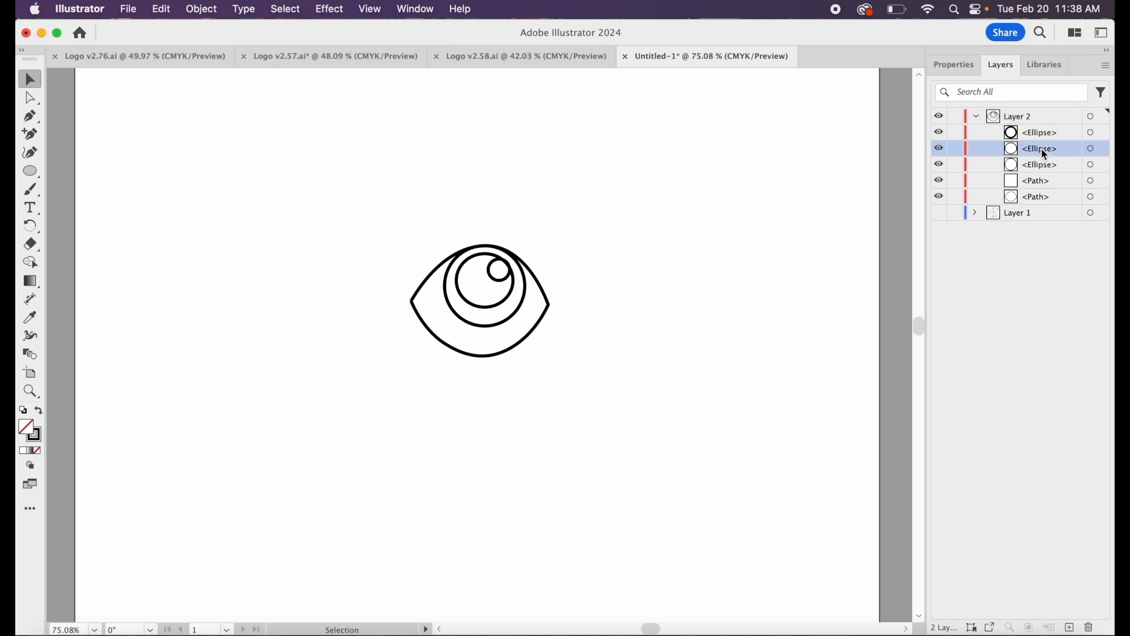
{"action": "left_click", "coordinate": [974, 66]}
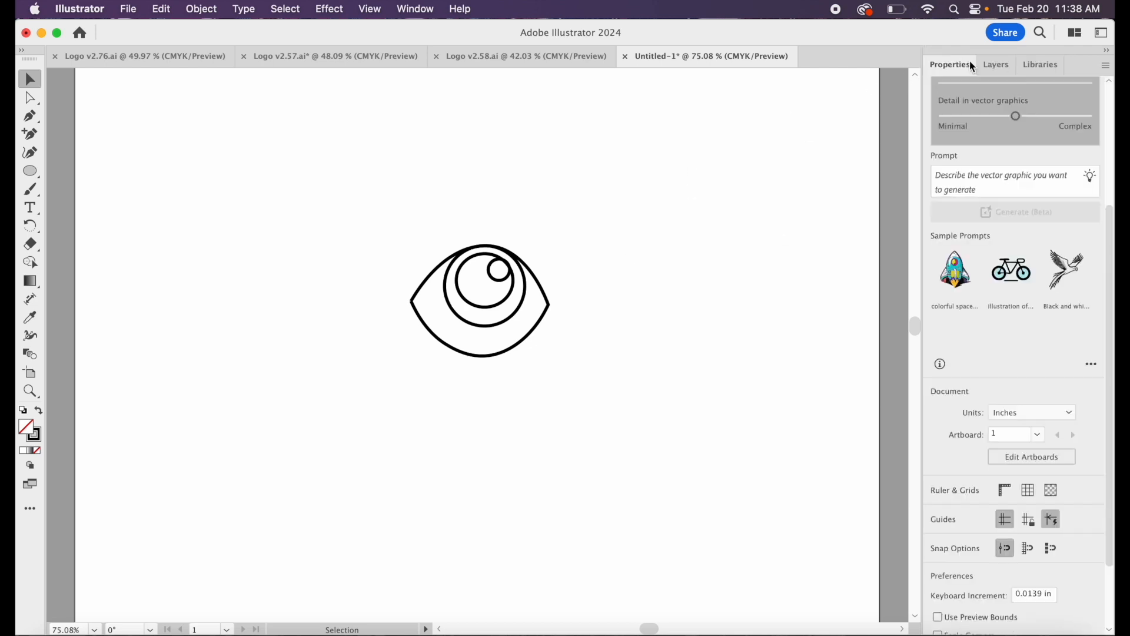
{"action": "scroll", "coordinate": [1005, 504], "scroll_direction": "down", "scroll_amount": 3}
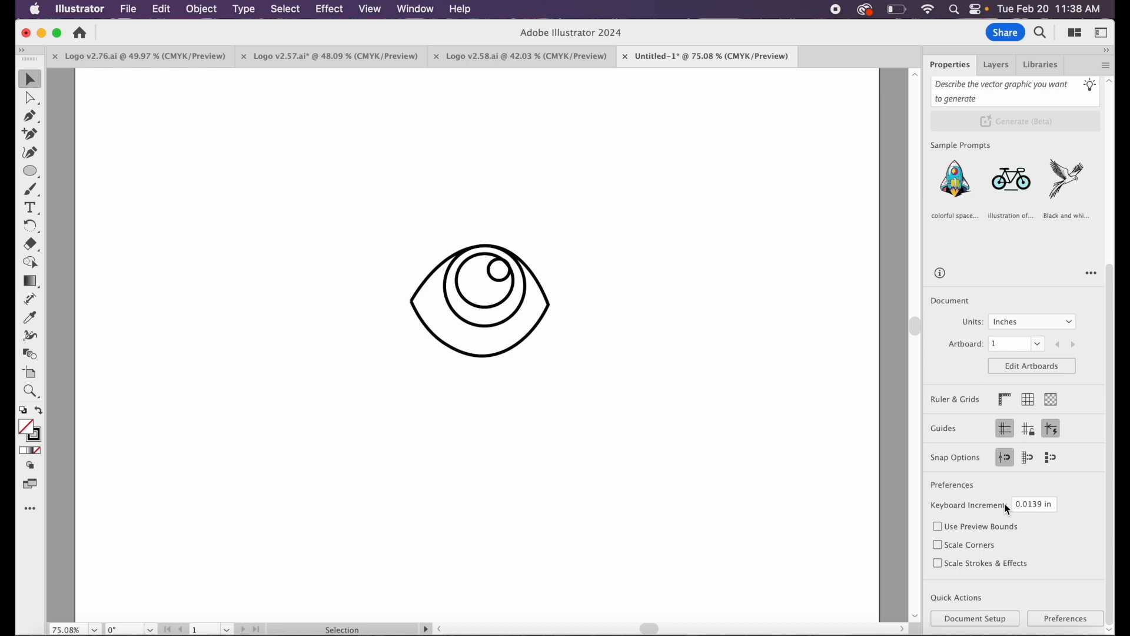
{"action": "left_click", "coordinate": [477, 307]}
{"action": "left_click", "coordinate": [939, 419]}
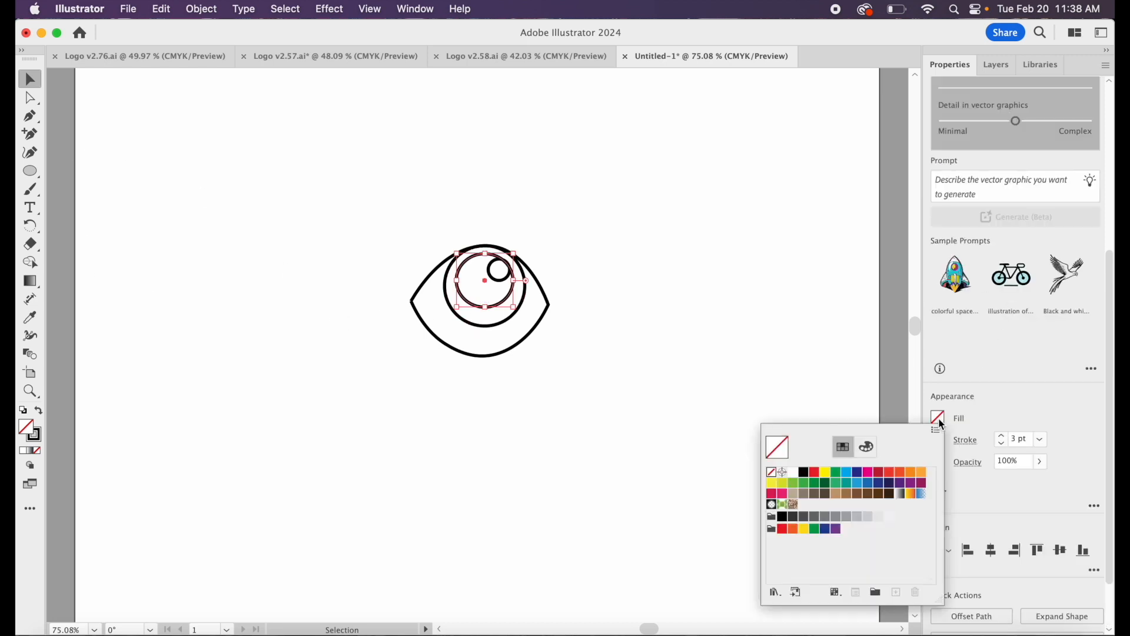
{"action": "left_click", "coordinate": [804, 472]}
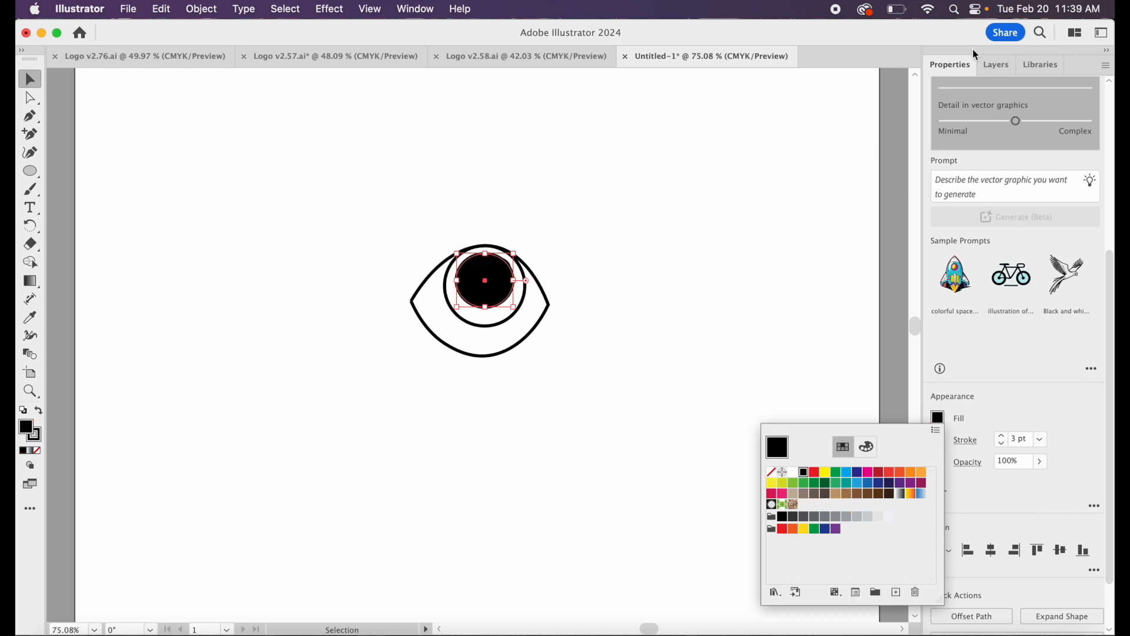
Reorder the ellipses in Layer 2 so the iris circle is on top and the small highlight circle sits below the pupil.
{"action": "left_click", "coordinate": [1001, 65]}
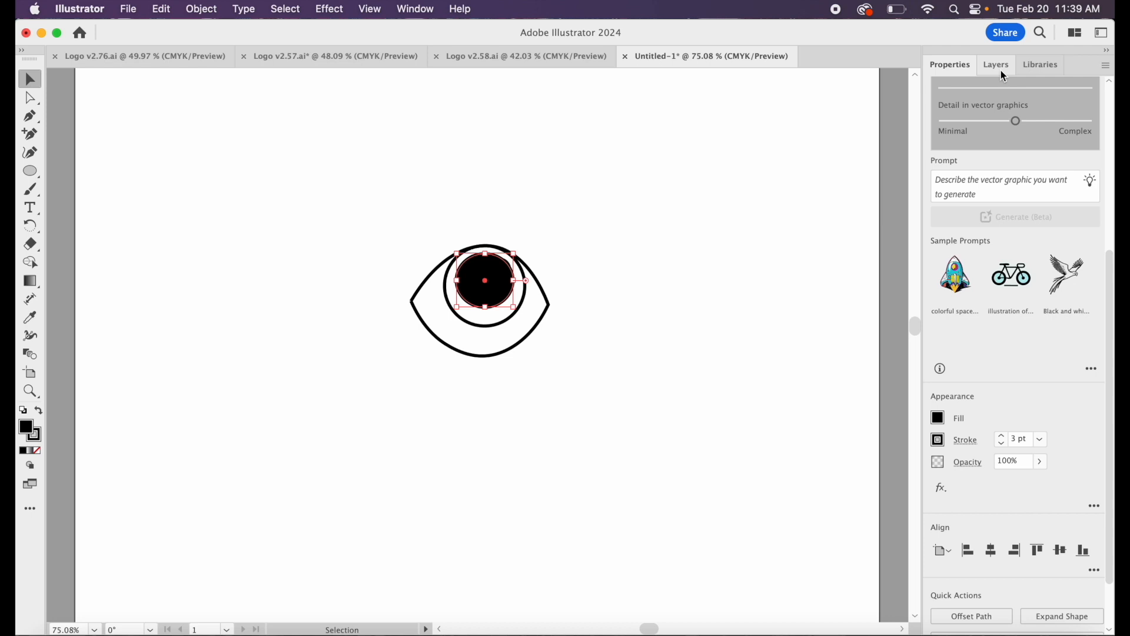
{"action": "left_click", "coordinate": [1001, 70]}
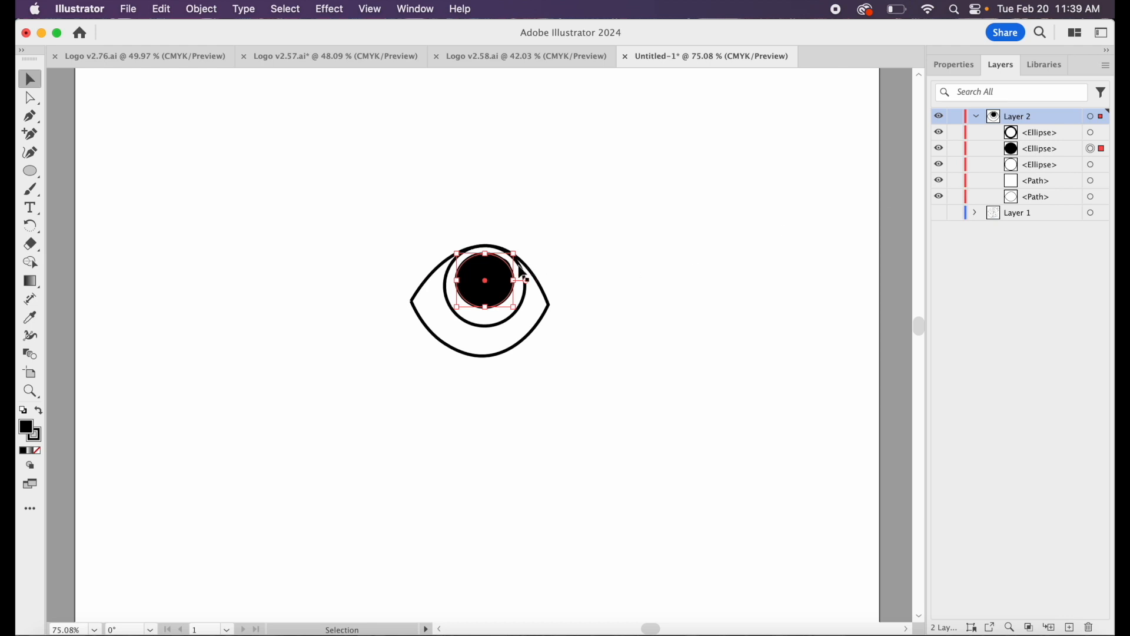
{"action": "left_click", "coordinate": [1033, 131]}
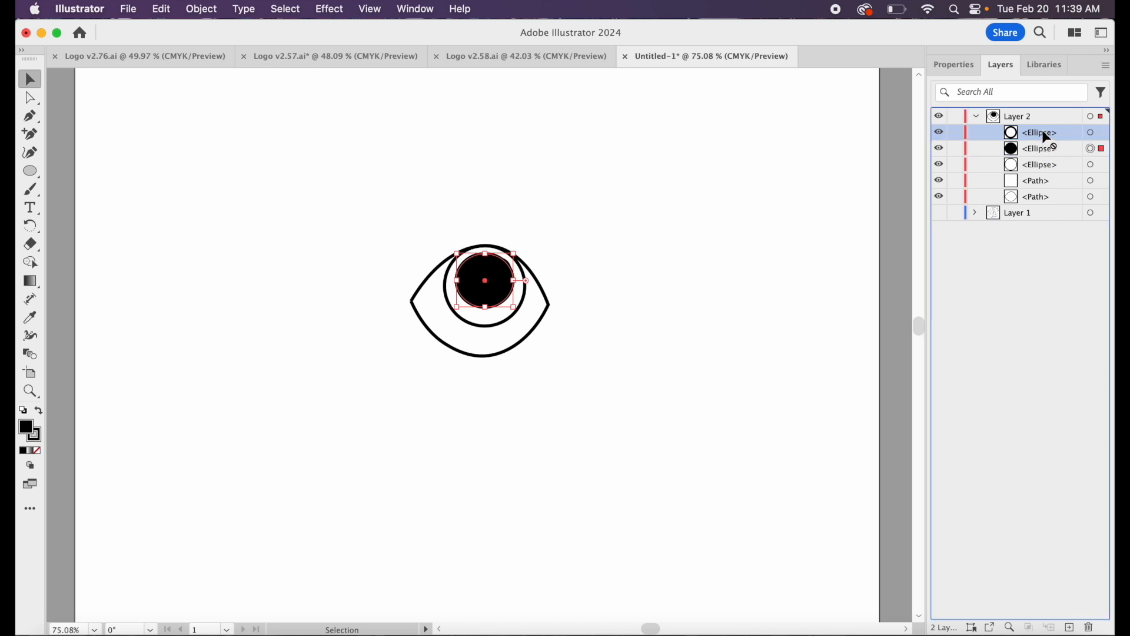
{"action": "mouse_move", "coordinate": [1048, 165]}
{"action": "left_mouse_down"}
{"action": "mouse_move", "coordinate": [1046, 134]}
{"action": "mouse_move", "coordinate": [1046, 178]}
{"action": "left_mouse_up"}
Hide the black pupil temporarily and move the small highlight circle out to the upper right of the eye.
{"action": "left_click", "coordinate": [943, 149]}
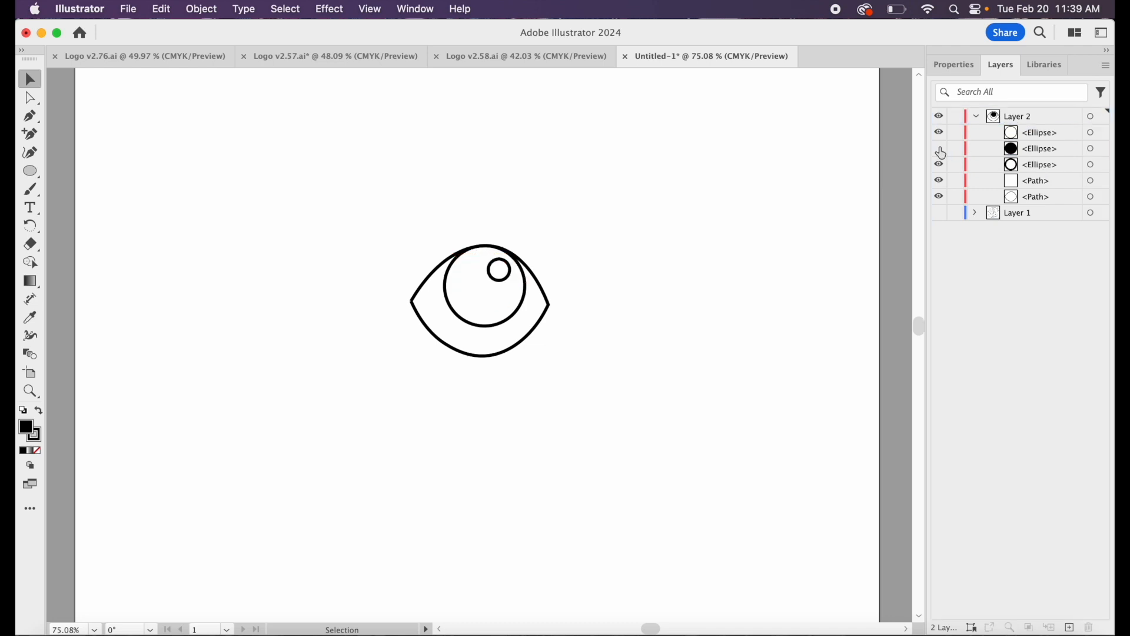
{"action": "left_click_drag", "start_coordinate": [500, 269], "coordinate": [599, 235]}
{"action": "left_click", "coordinate": [942, 149]}
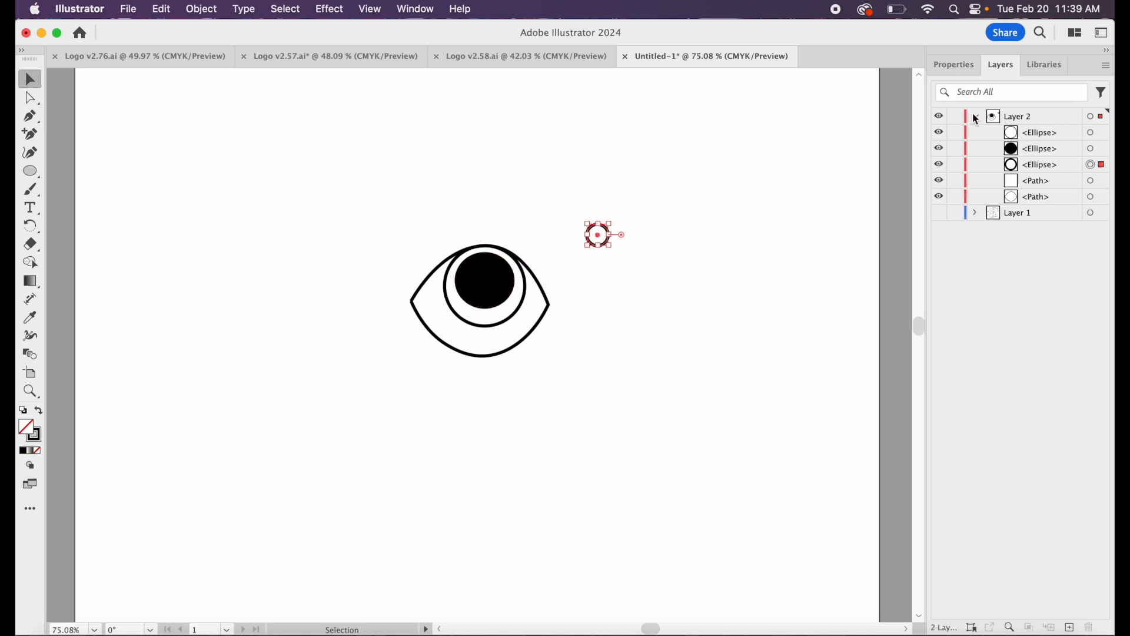
Fill the small highlight circle with white and move it slightly higher above the eye.
{"action": "left_click", "coordinate": [1035, 134]}
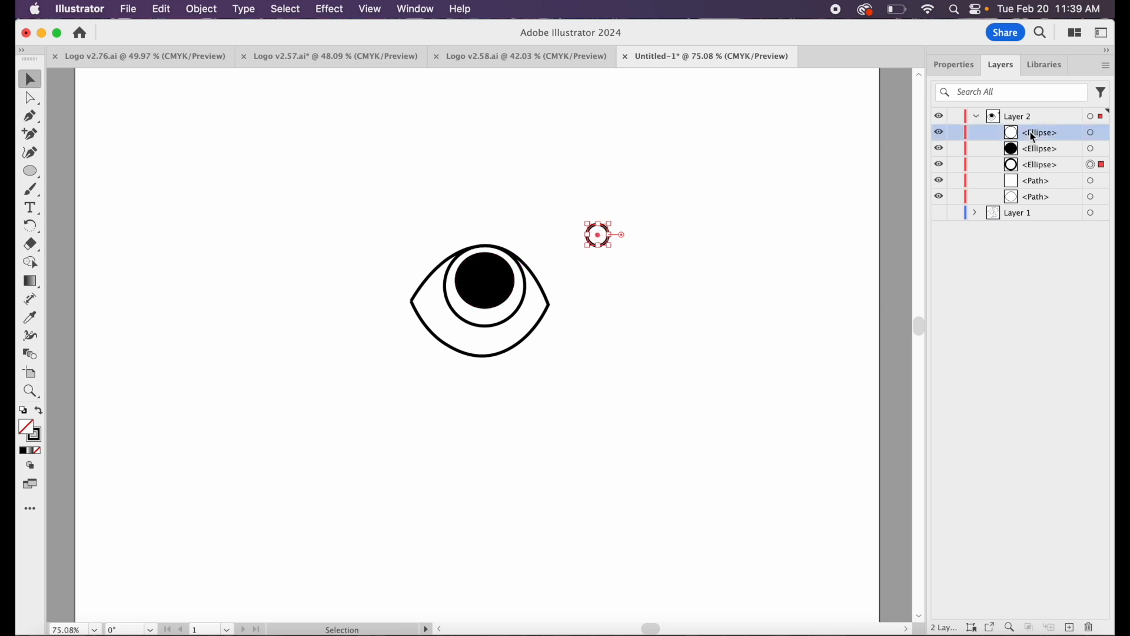
{"action": "left_click", "coordinate": [962, 65]}
{"action": "left_click", "coordinate": [939, 419]}
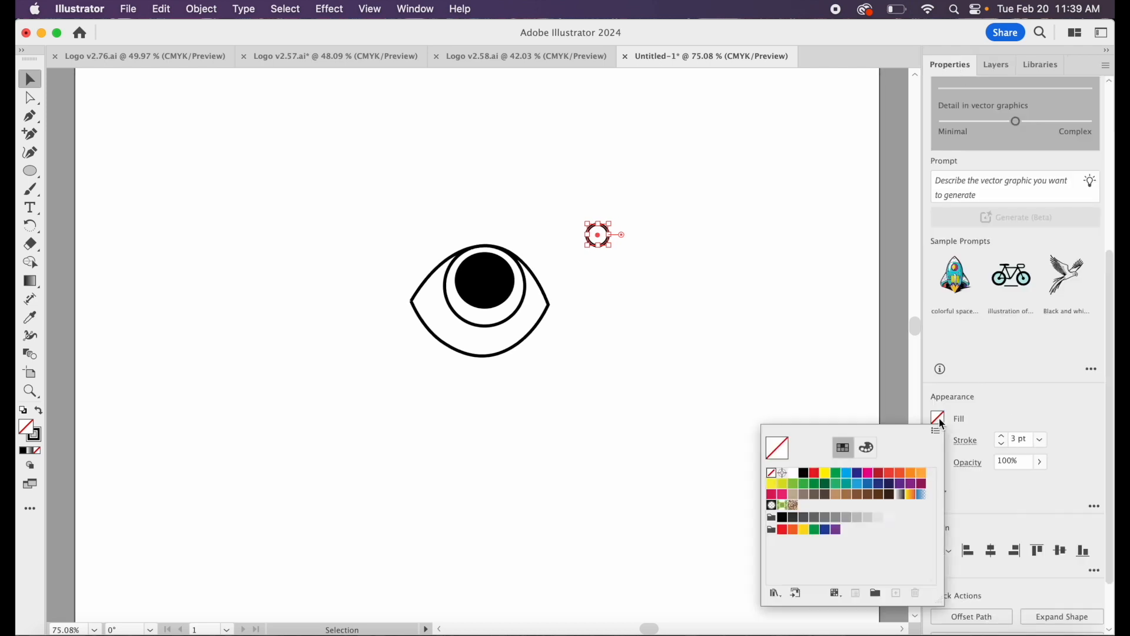
{"action": "left_click", "coordinate": [794, 474]}
{"action": "left_click", "coordinate": [760, 324]}
{"action": "left_click_drag", "start_coordinate": [601, 244], "coordinate": [603, 214]}
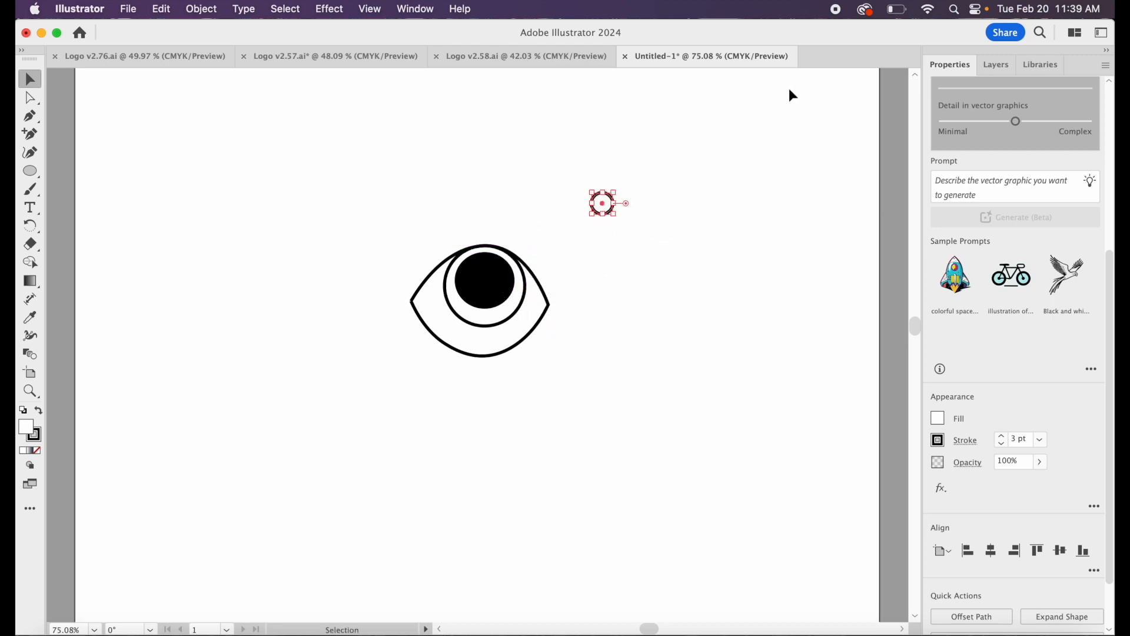
Identify the small highlight circle in the layer stack and move it to the top of Layer 2.
{"action": "left_click", "coordinate": [1000, 65]}
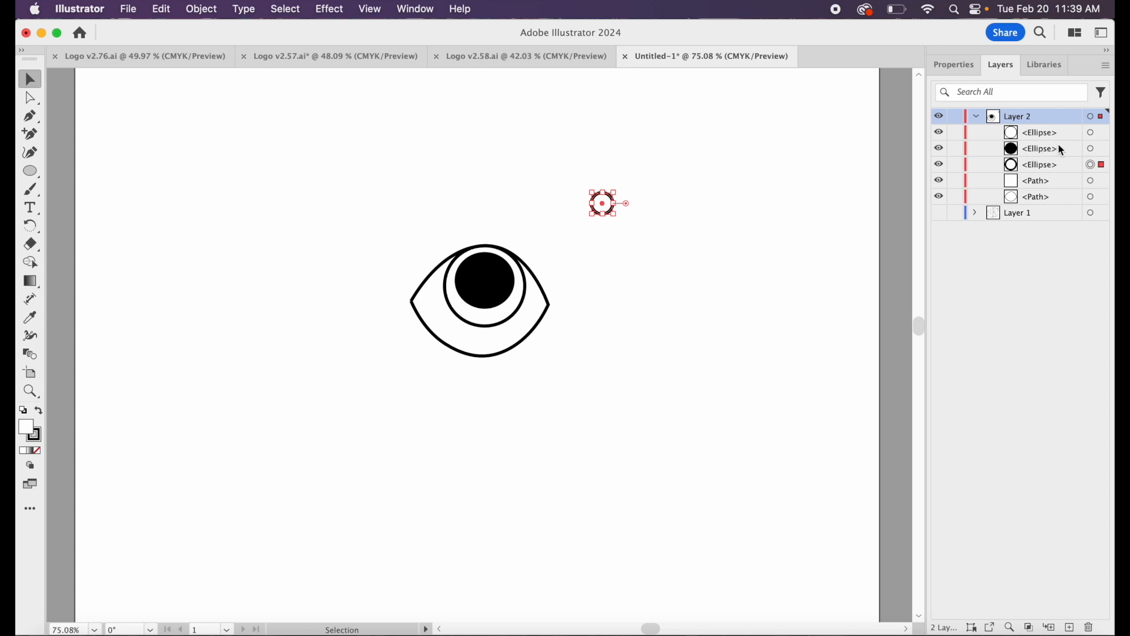
{"action": "left_click", "coordinate": [940, 134]}
{"action": "left_click", "coordinate": [940, 133]}
{"action": "left_click", "coordinate": [940, 166]}
{"action": "left_click", "coordinate": [940, 165]}
{"action": "left_click_drag", "start_coordinate": [1038, 166], "coordinate": [1040, 122]}
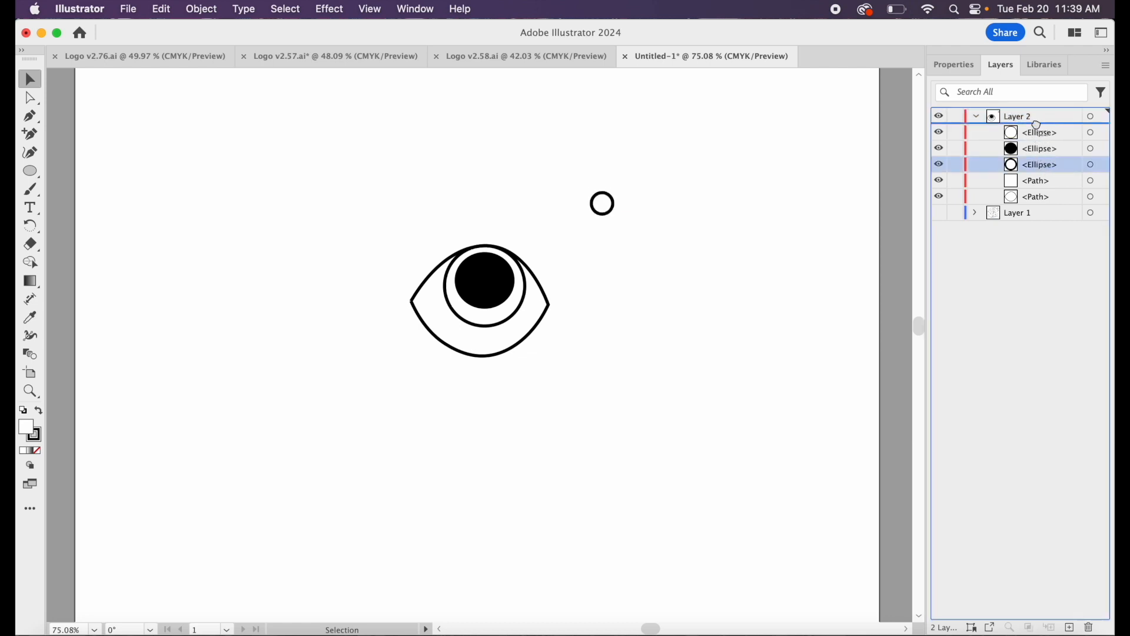
{"action": "left_click_drag", "start_coordinate": [1040, 125], "coordinate": [1039, 126]}
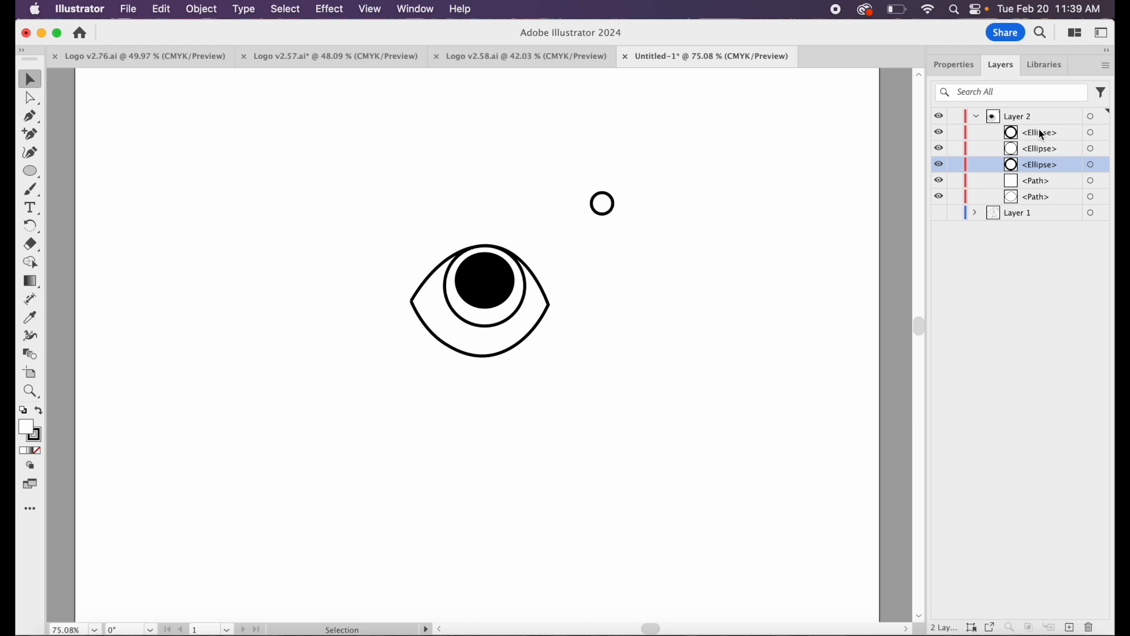
Check which ellipses are the iris and pupil, and reorder the black pupil directly above the iris circle in Layer 2.
{"action": "left_click", "coordinate": [1042, 150]}
{"action": "left_click", "coordinate": [940, 149]}
{"action": "left_click", "coordinate": [940, 149]}
{"action": "left_click", "coordinate": [940, 165]}
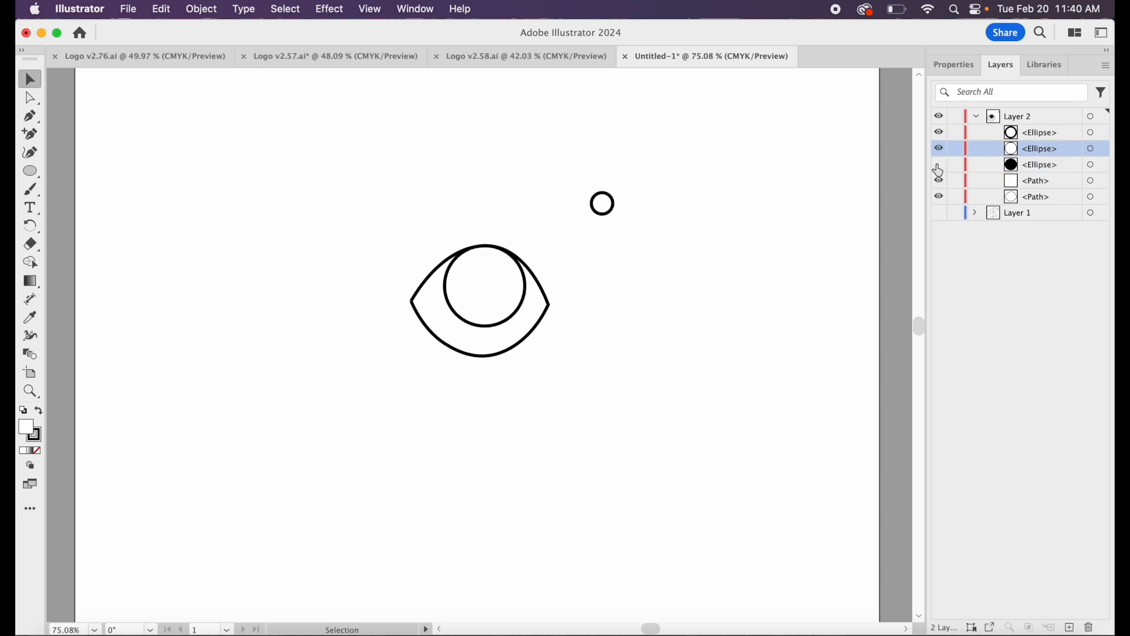
{"action": "left_click", "coordinate": [940, 165]}
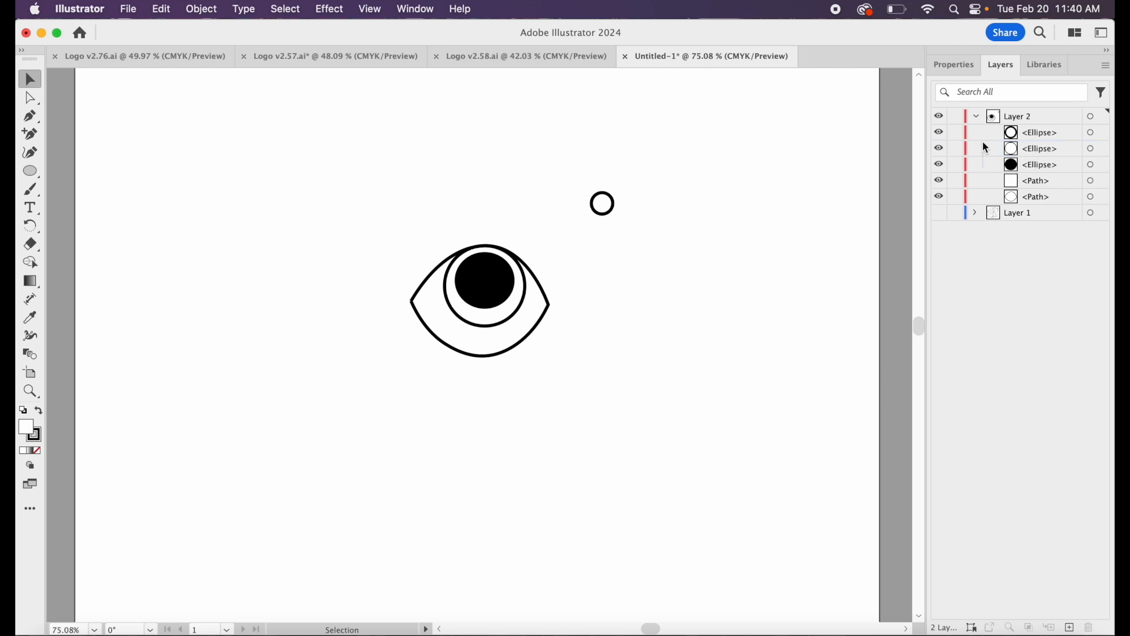
{"action": "left_click_drag", "start_coordinate": [1039, 165], "coordinate": [1047, 147]}
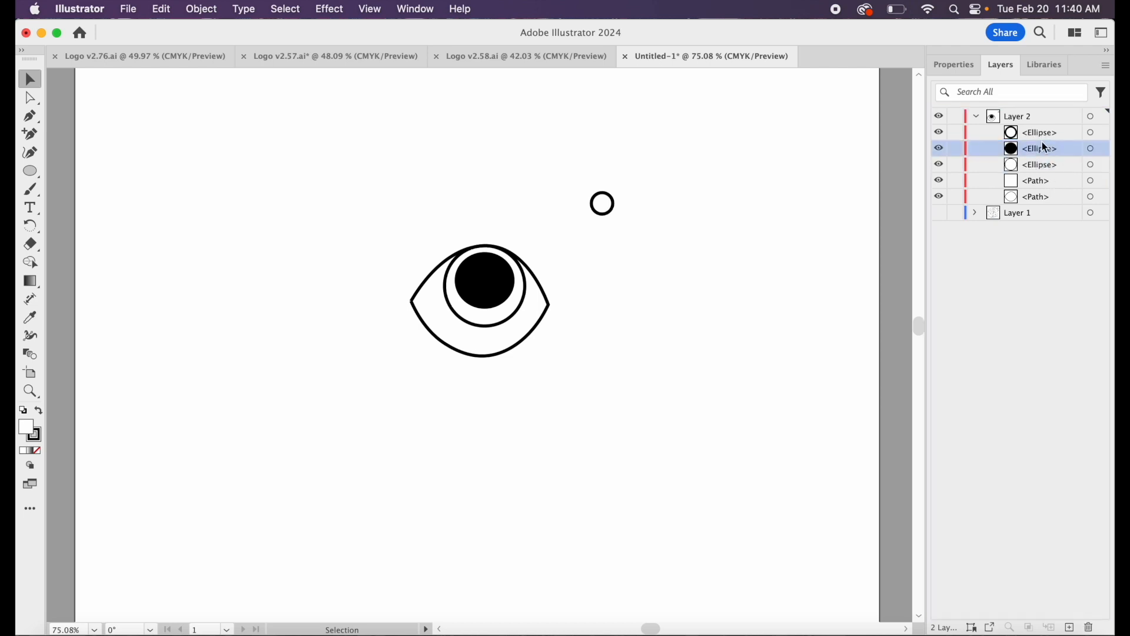
Fill the iris circle with purple, trying several dark purple and blue swatches before settling on the purple one.
{"action": "left_click", "coordinate": [517, 320]}
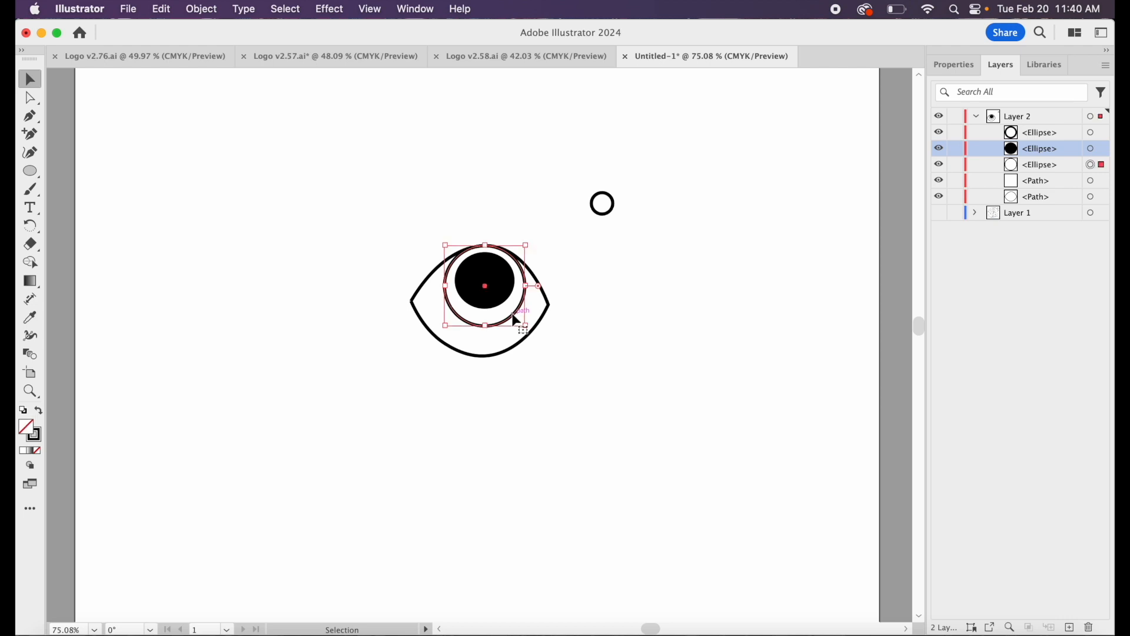
{"action": "left_click", "coordinate": [959, 66]}
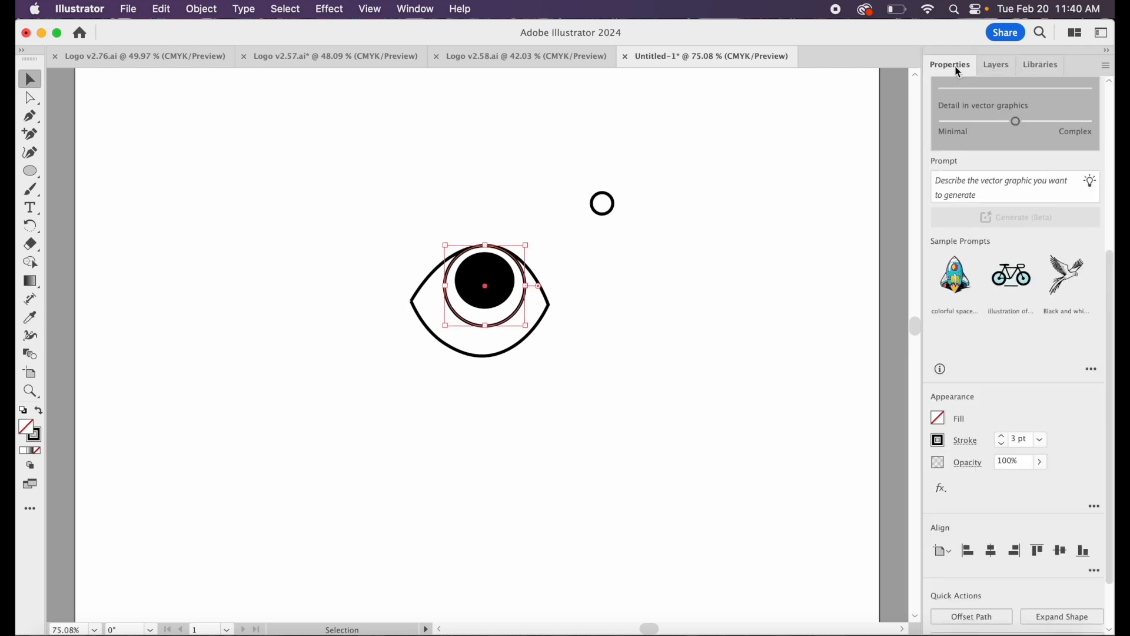
{"action": "left_click", "coordinate": [938, 417]}
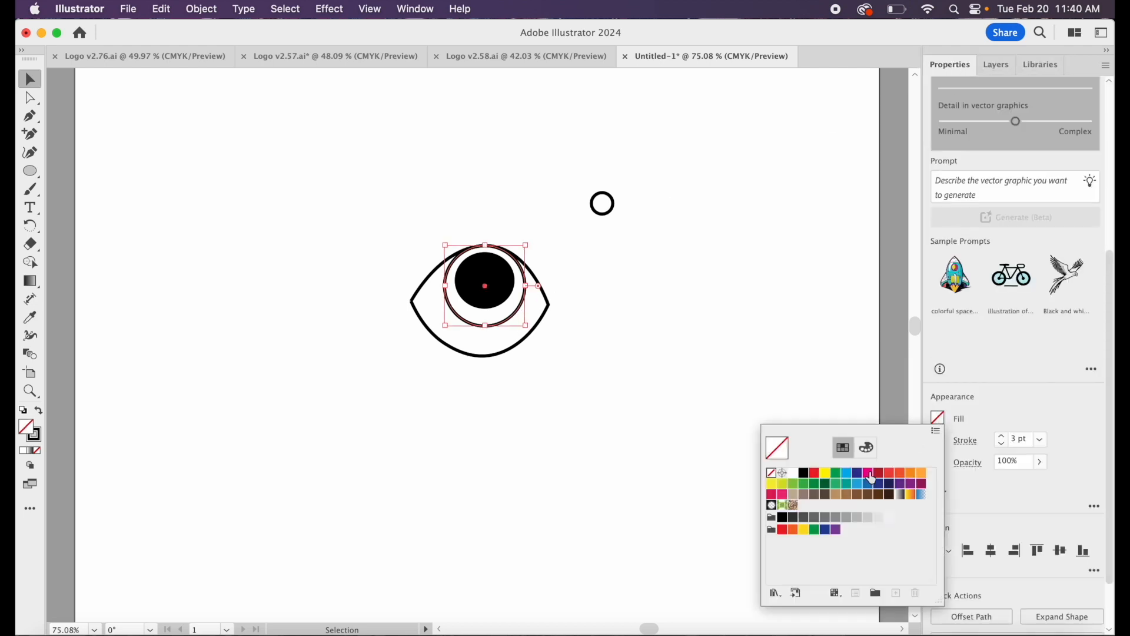
{"action": "left_click", "coordinate": [910, 486]}
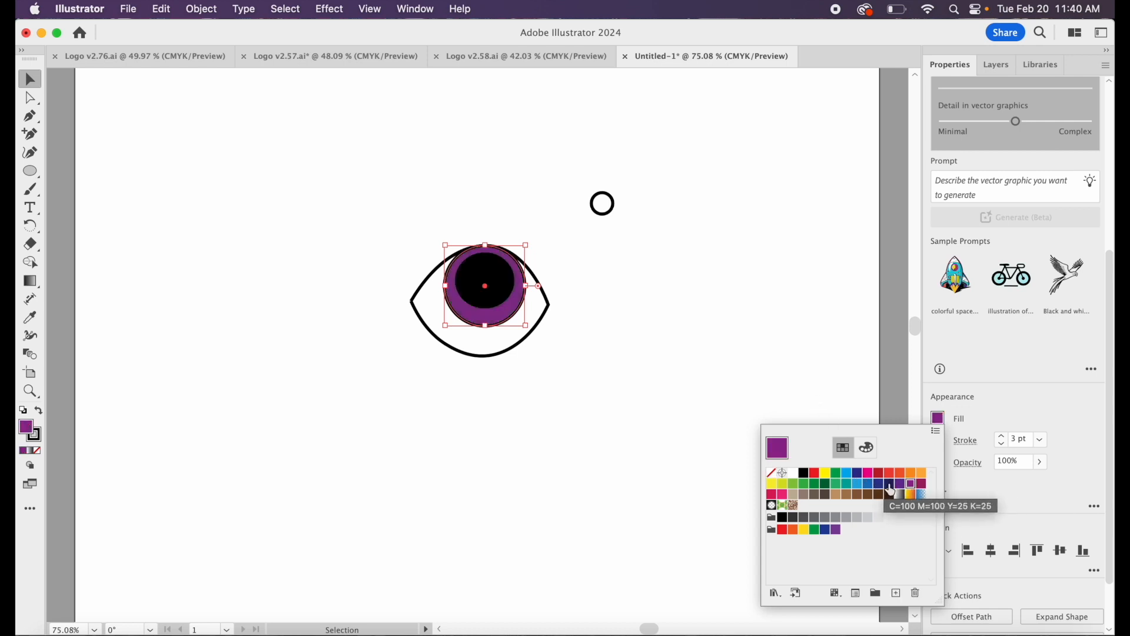
{"action": "left_click", "coordinate": [890, 488]}
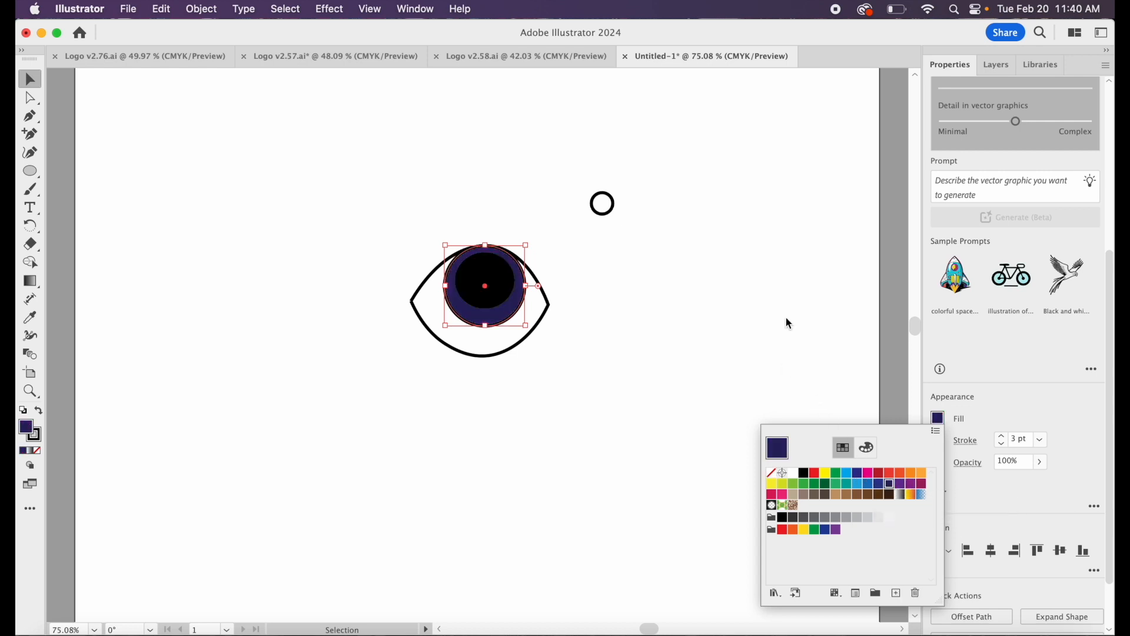
{"action": "left_click", "coordinate": [836, 530]}
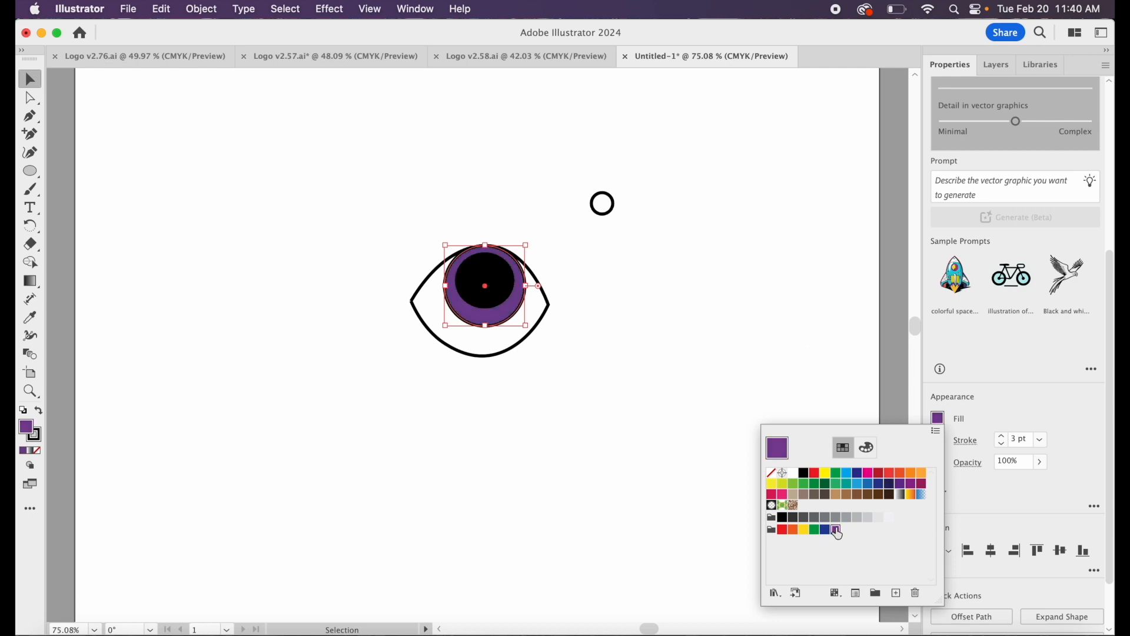
{"action": "left_click", "coordinate": [761, 351]}
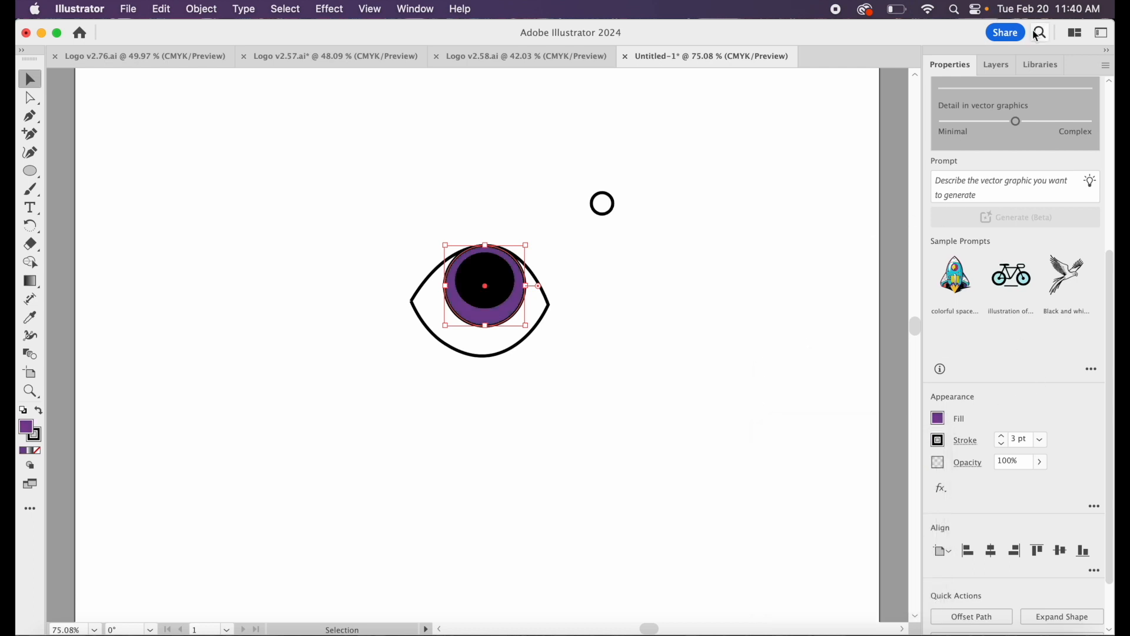
Move the white highlight circle onto the upper right edge of the black pupil.
{"action": "left_click", "coordinate": [1001, 68]}
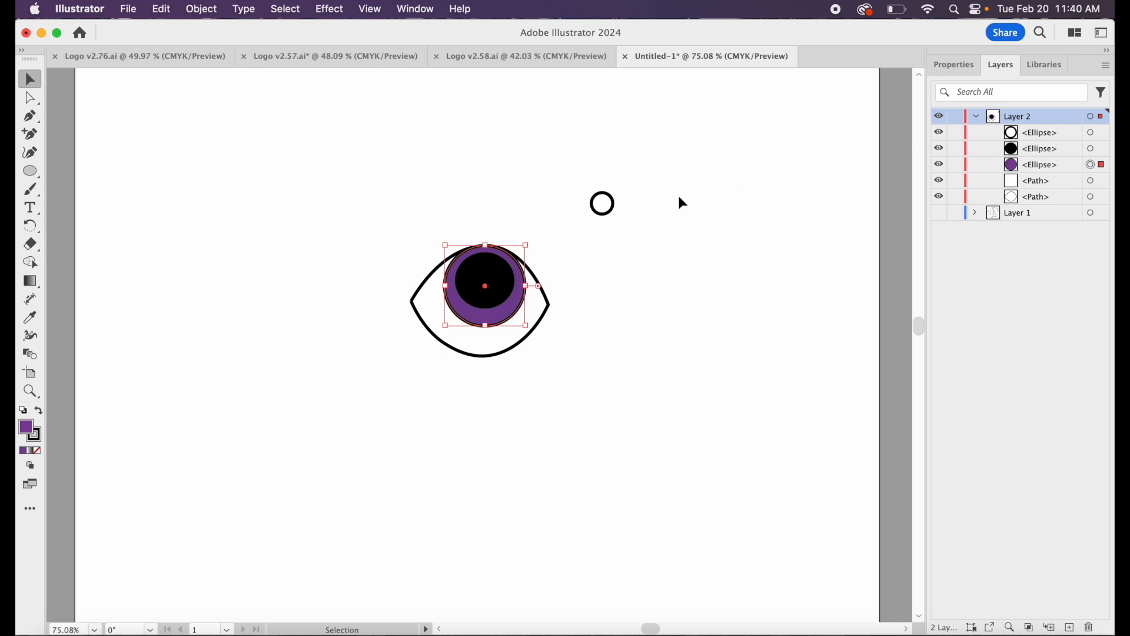
{"action": "left_click_drag", "start_coordinate": [599, 214], "coordinate": [495, 271]}
{"action": "left_click", "coordinate": [592, 267]}
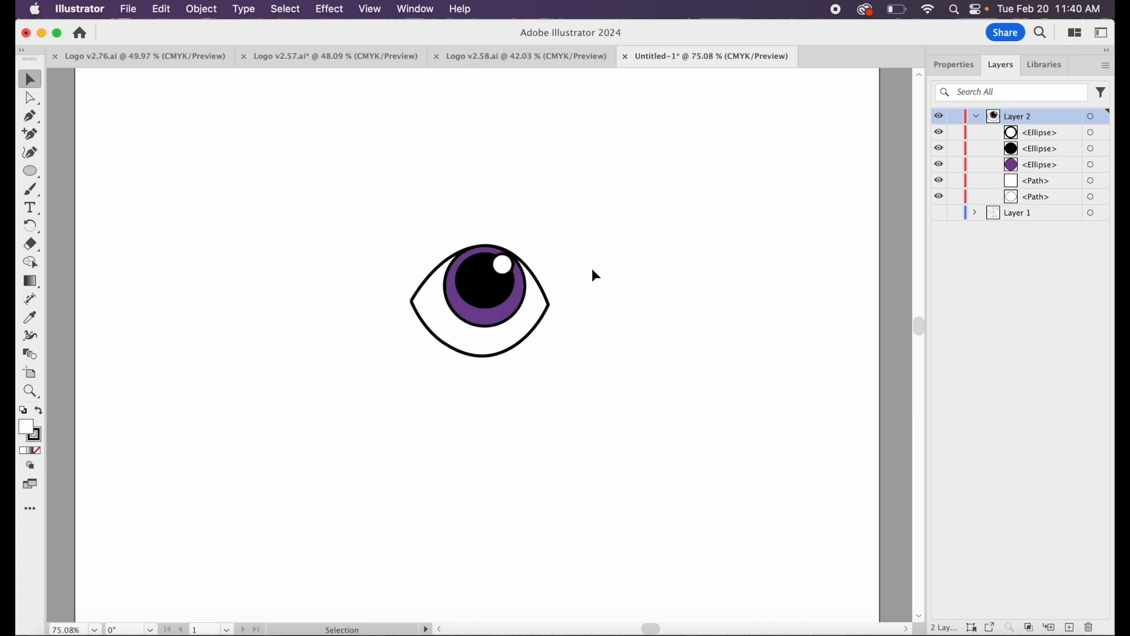
Try grouping all the eye shapes, and move the whole eye slightly lower on the artboard.
{"action": "left_click_drag", "start_coordinate": [387, 239], "coordinate": [617, 419]}
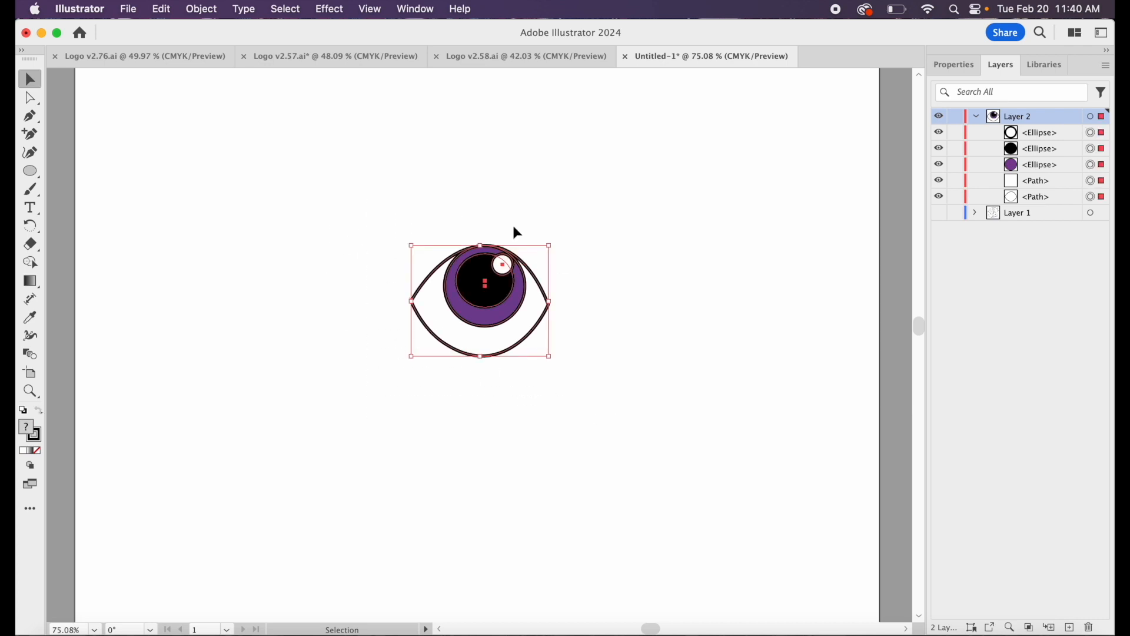
{"action": "left_click", "coordinate": [955, 66]}
{"action": "scroll", "coordinate": [971, 461], "scroll_direction": "down", "scroll_amount": 3}
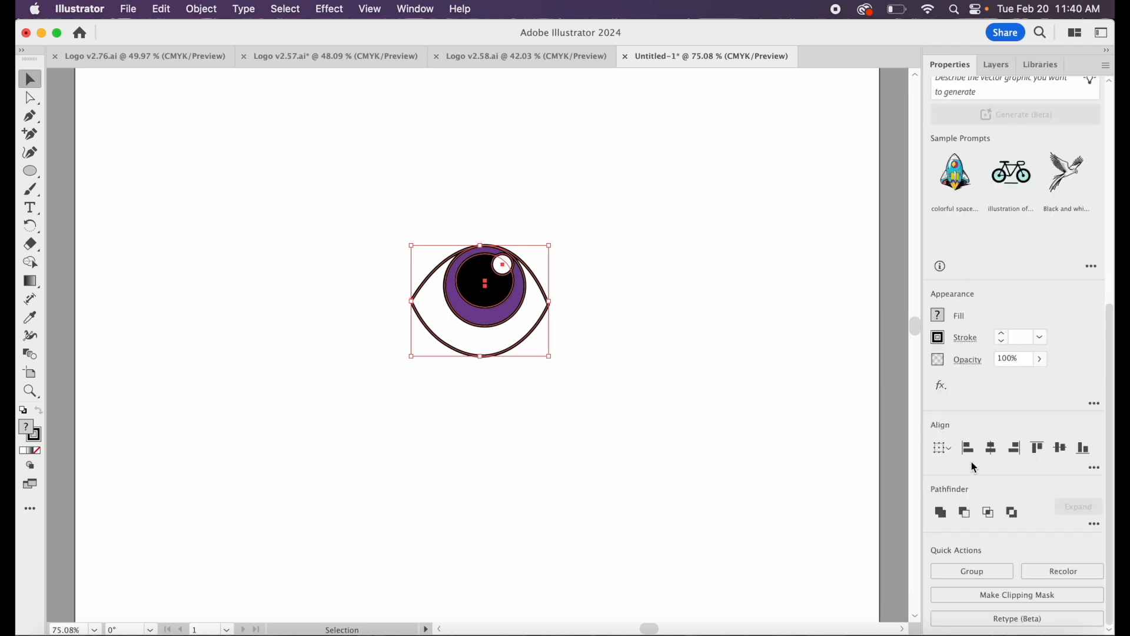
{"action": "left_click", "coordinate": [987, 572]}
{"action": "left_click_drag", "start_coordinate": [528, 341], "coordinate": [499, 175]}
{"action": "left_click_drag", "start_coordinate": [510, 248], "coordinate": [546, 399]}
{"action": "left_click", "coordinate": [969, 573]}
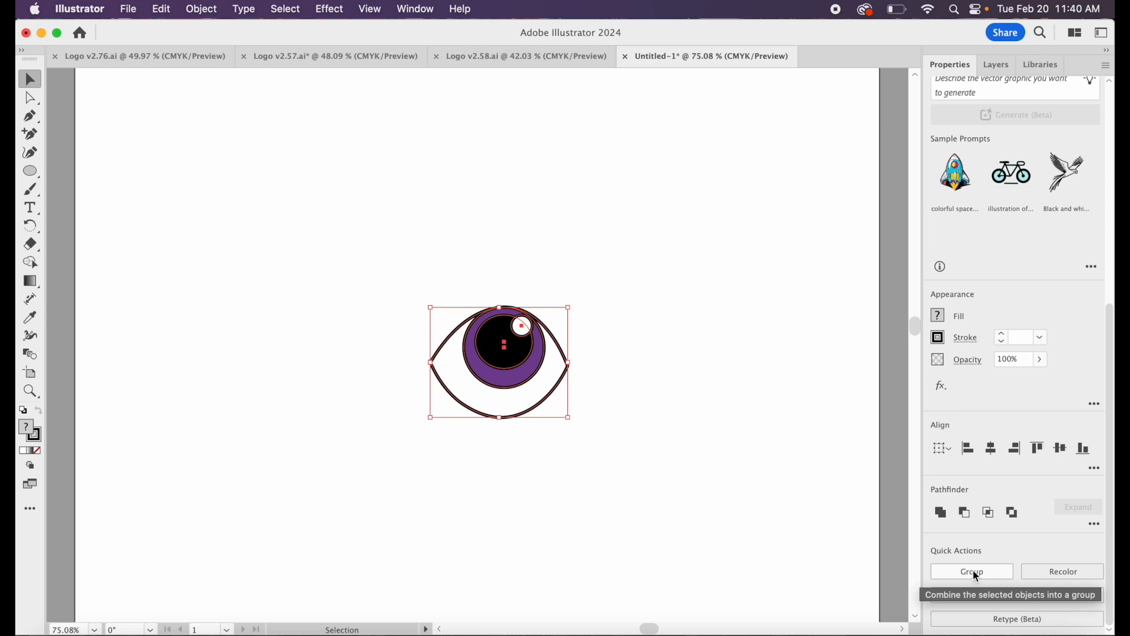
{"action": "left_click", "coordinate": [642, 324]}
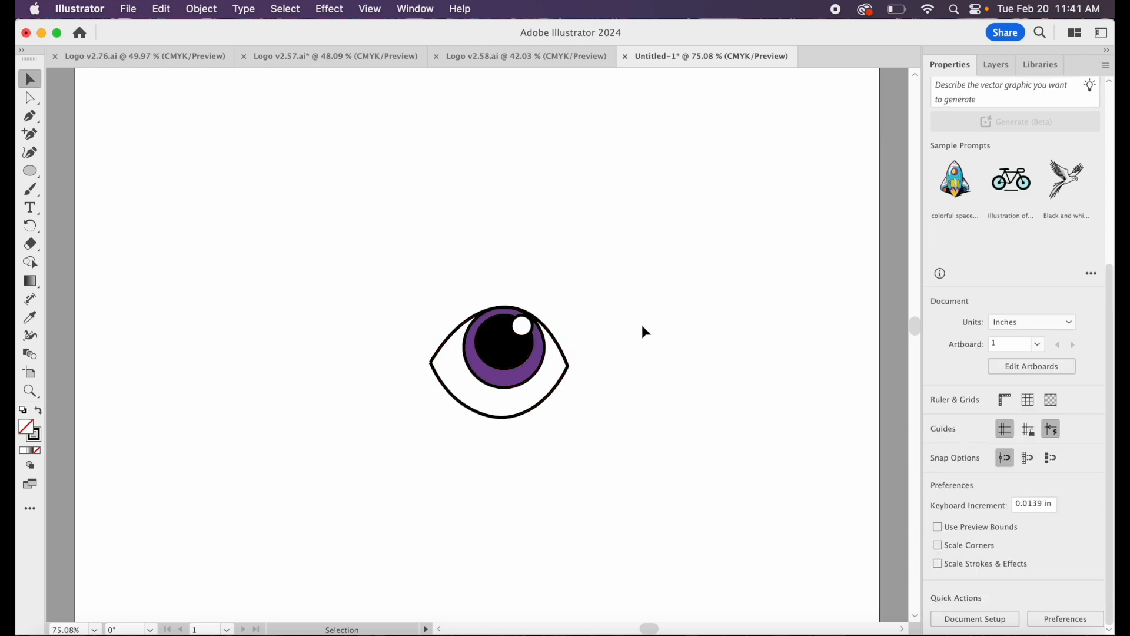
Select the iris, pupil and highlight together and shift them left to the inner edge of the eye outline.
{"action": "left_click", "coordinate": [482, 386]}
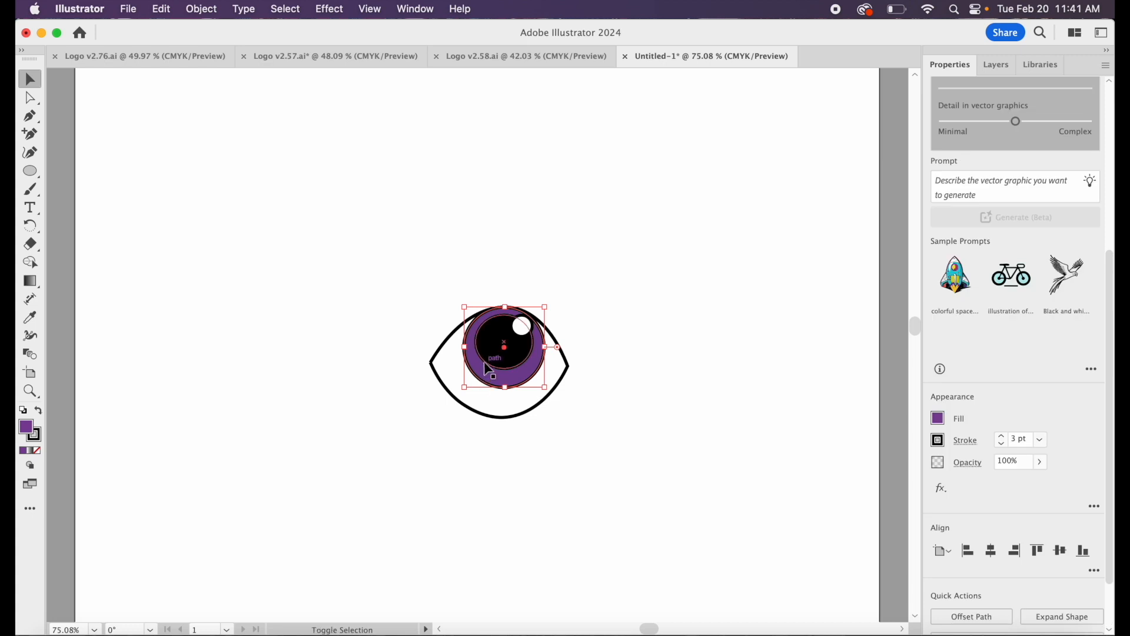
{"action": "left_click", "coordinate": [517, 337], "text": "shift"}
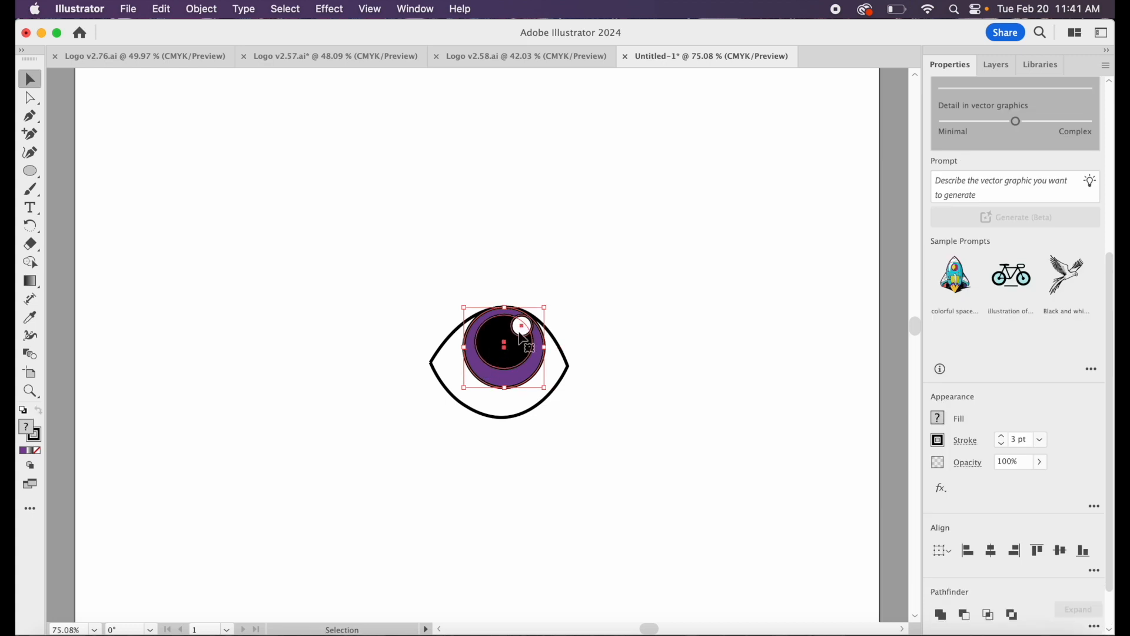
{"action": "left_click_drag", "start_coordinate": [484, 383], "coordinate": [447, 386]}
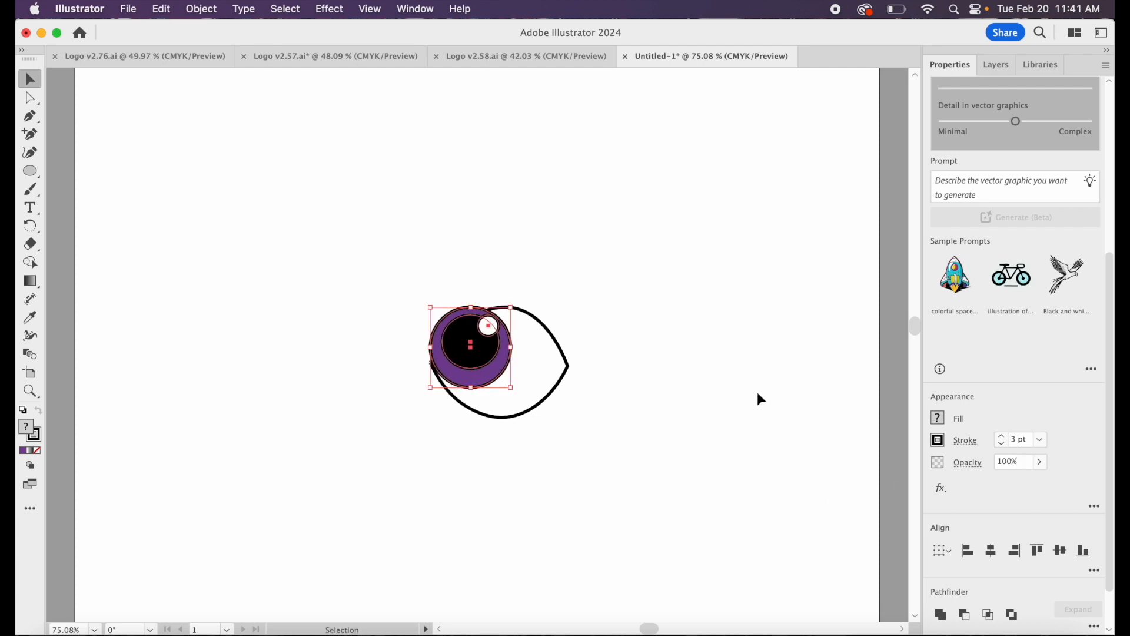
Duplicate the eye outline path and place the copy to the right of the eye.
{"action": "left_click", "coordinate": [568, 363]}
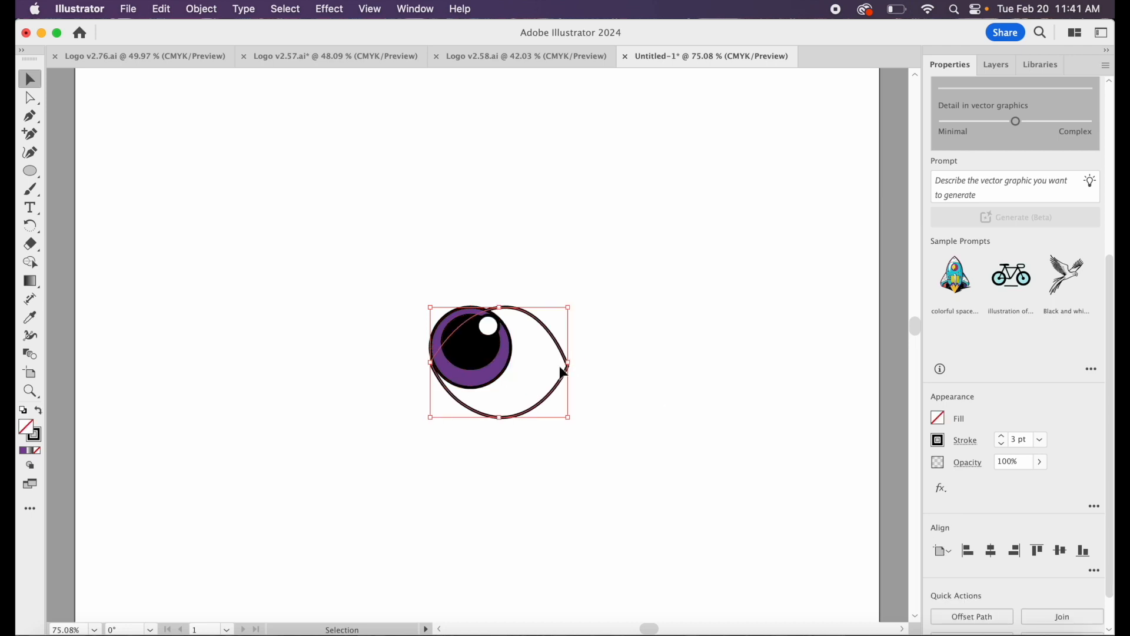
{"action": "key", "text": "a"}
{"action": "key", "text": "super+v"}
{"action": "key", "text": "v"}
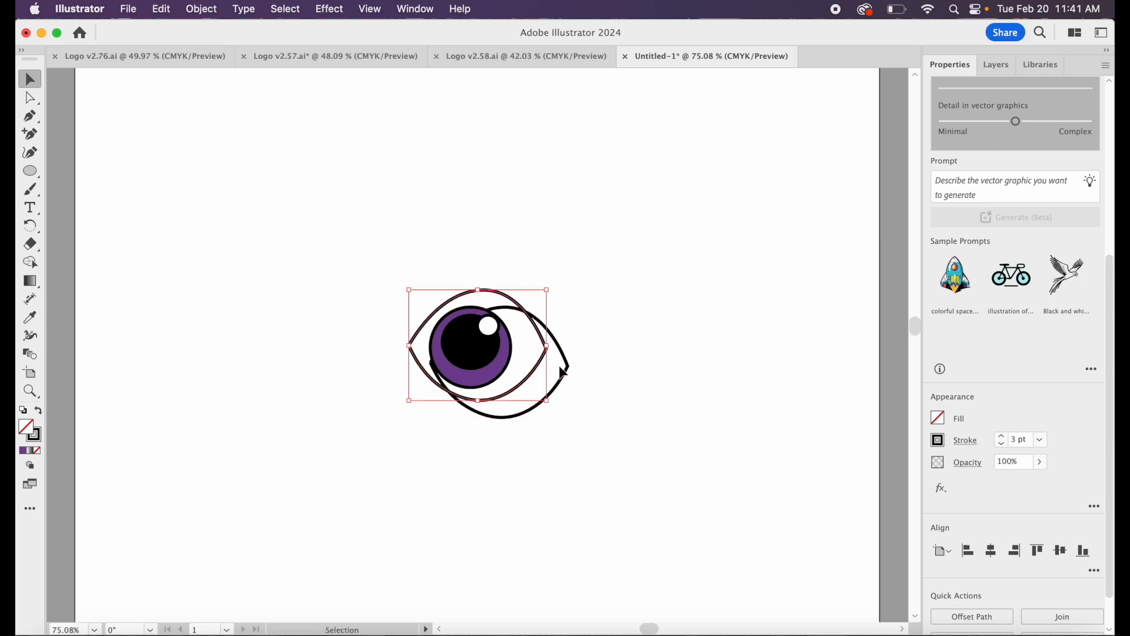
{"action": "left_click_drag", "start_coordinate": [501, 291], "coordinate": [709, 318]}
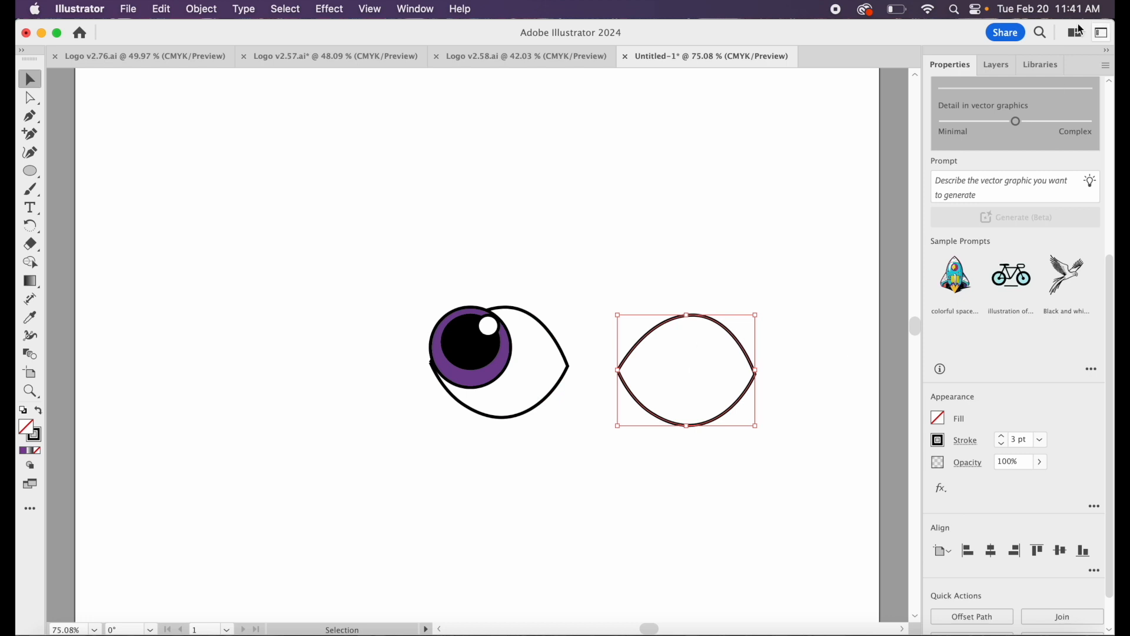
Check that the copied outline is the top path in Layer 2, and align it exactly over the original eye outline.
{"action": "left_click", "coordinate": [1001, 66]}
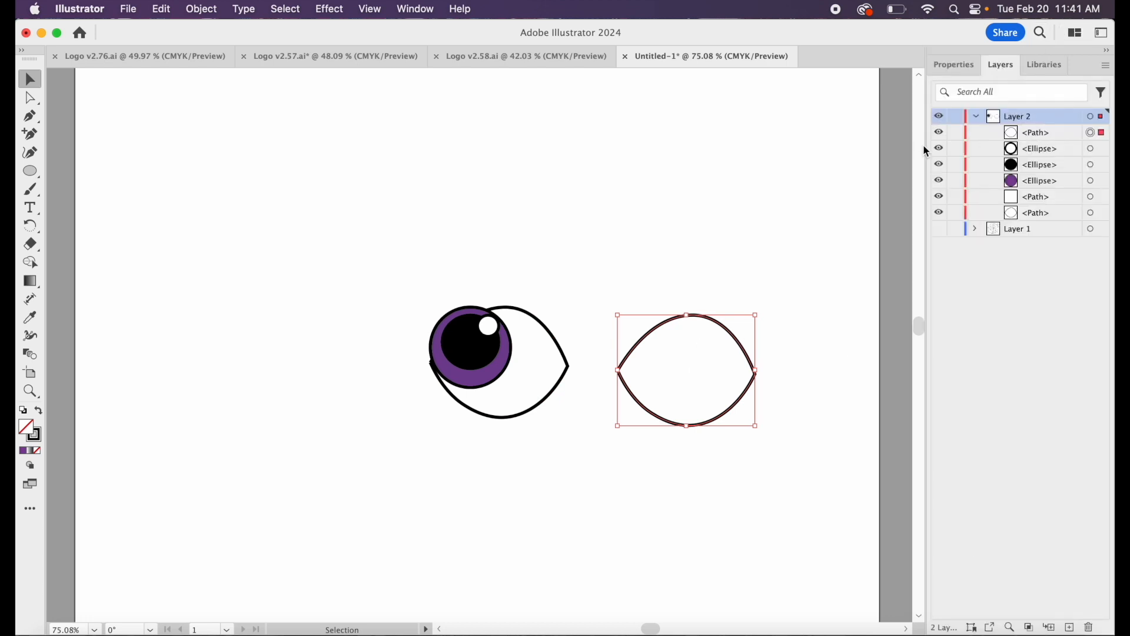
{"action": "left_click", "coordinate": [941, 133]}
{"action": "left_click", "coordinate": [940, 133]}
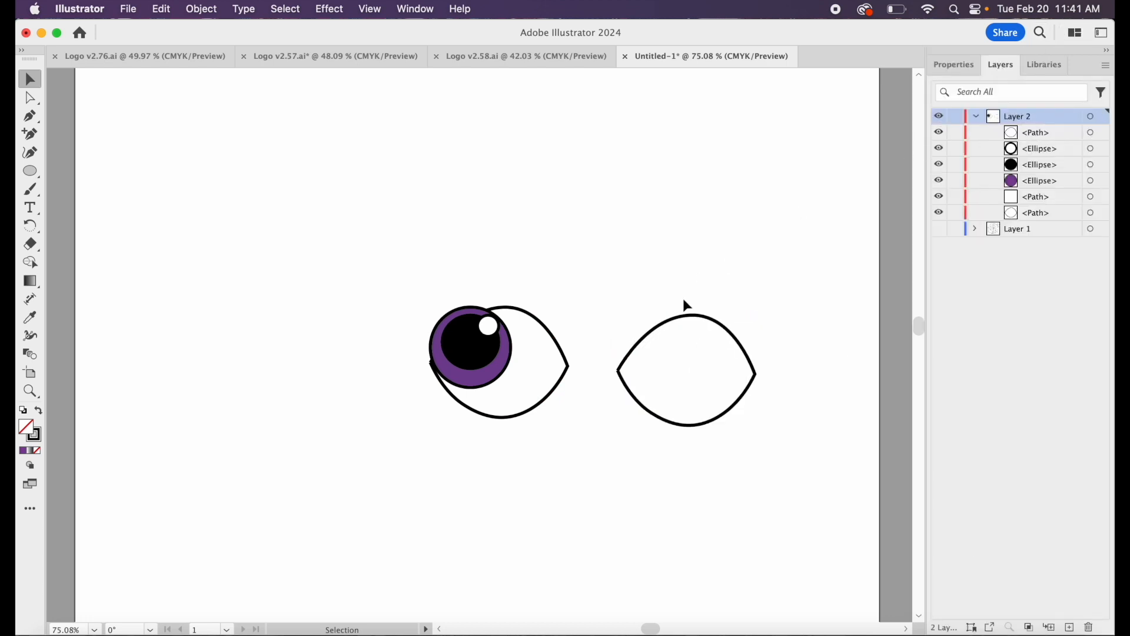
{"action": "left_click_drag", "start_coordinate": [683, 323], "coordinate": [494, 318]}
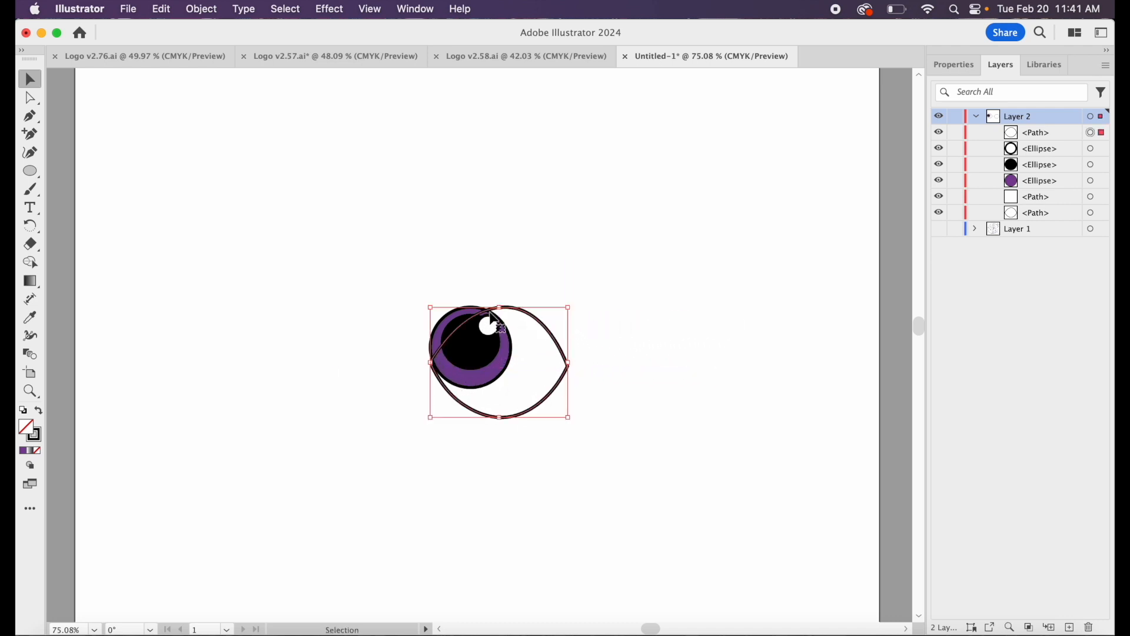
Make a clipping mask from the copied eye outline with the iris, pupil and highlight inside it.
{"action": "left_click", "coordinate": [953, 65]}
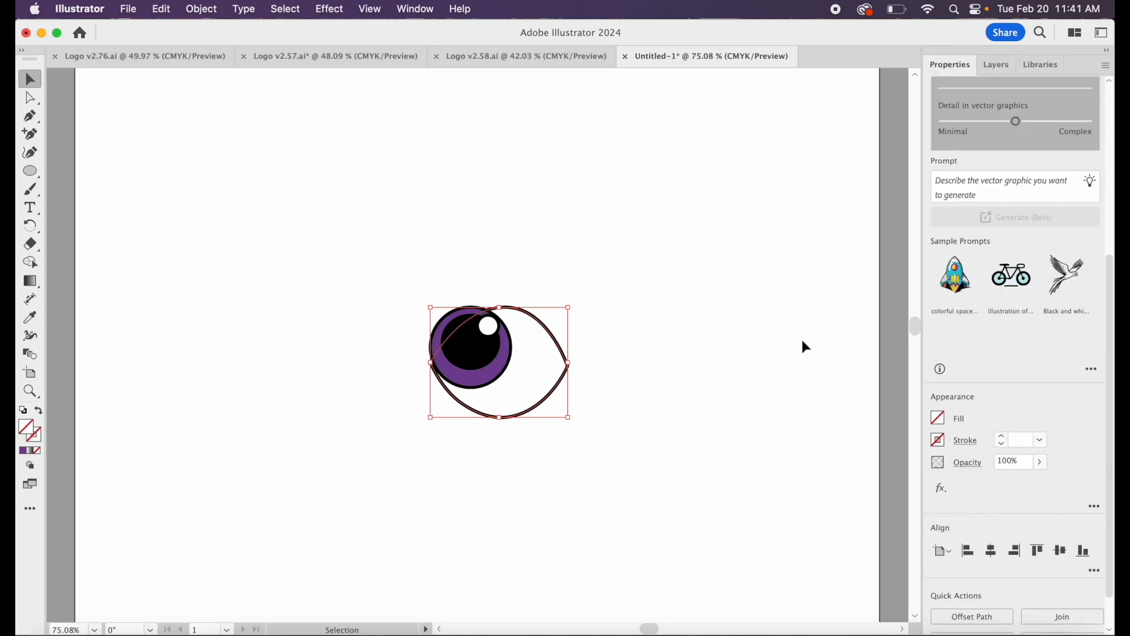
{"action": "left_click_drag", "start_coordinate": [345, 270], "coordinate": [474, 356]}
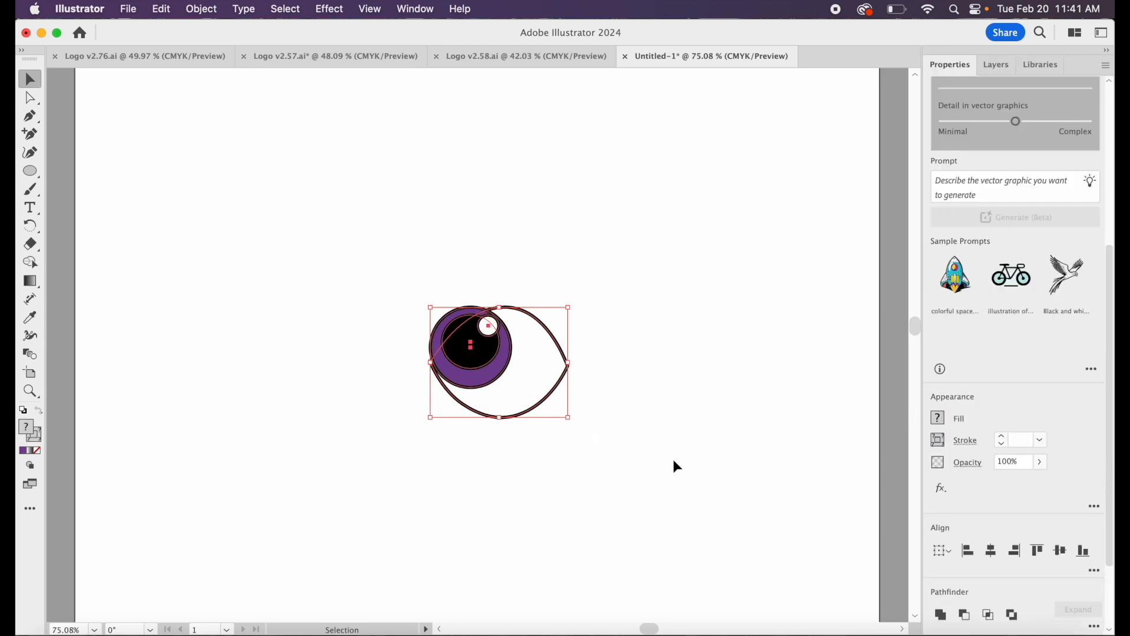
{"action": "scroll", "coordinate": [1068, 480], "scroll_direction": "down", "scroll_amount": 3}
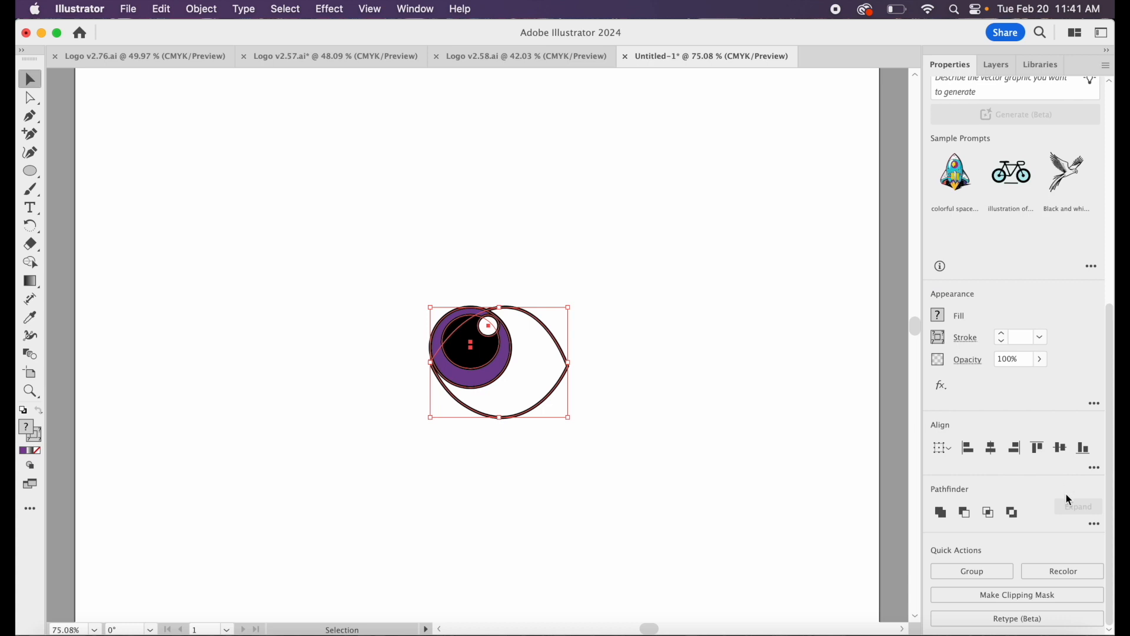
{"action": "left_click", "coordinate": [1030, 596]}
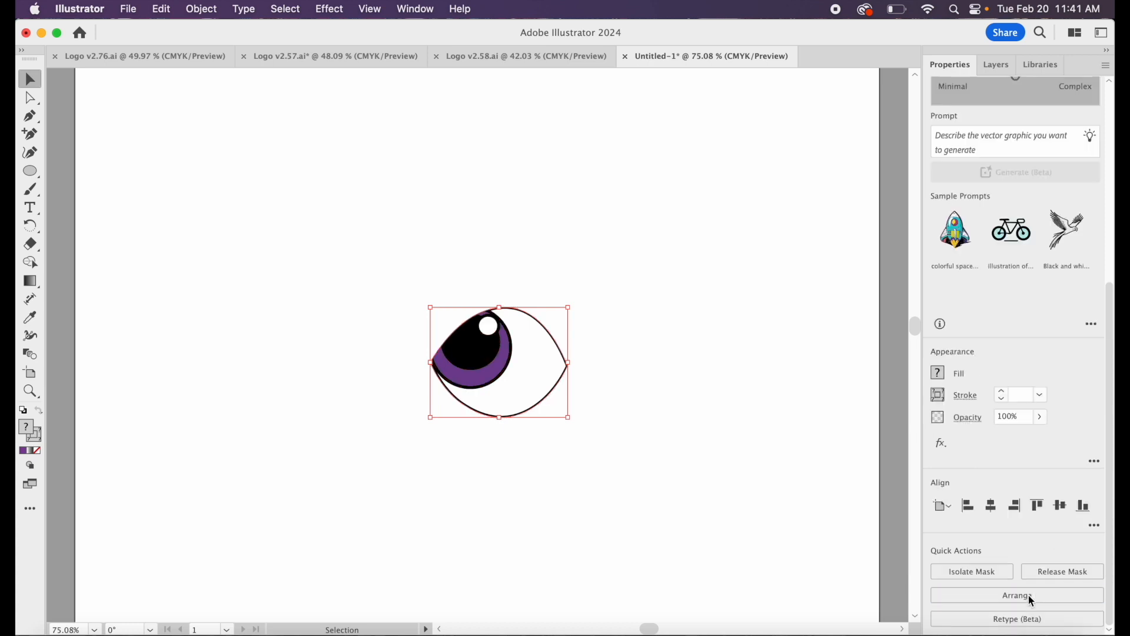
Give the clipping mask's eye outline a black stroke and set its weight to 3 pt.
{"action": "left_click", "coordinate": [942, 401]}
{"action": "left_click", "coordinate": [804, 450]}
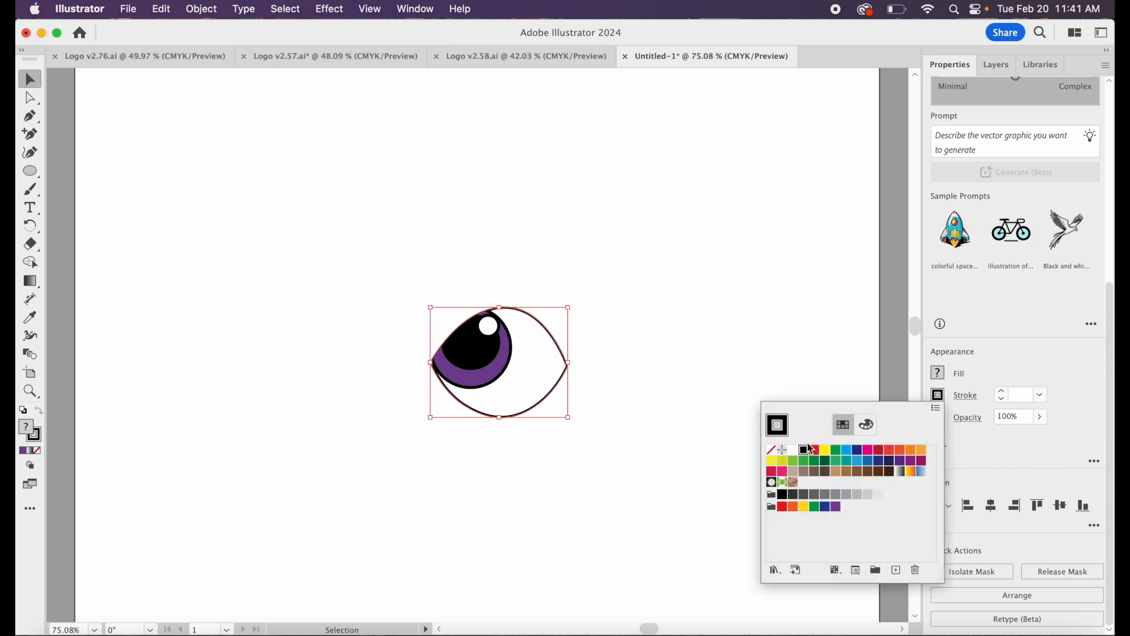
{"action": "left_click", "coordinate": [1004, 393]}
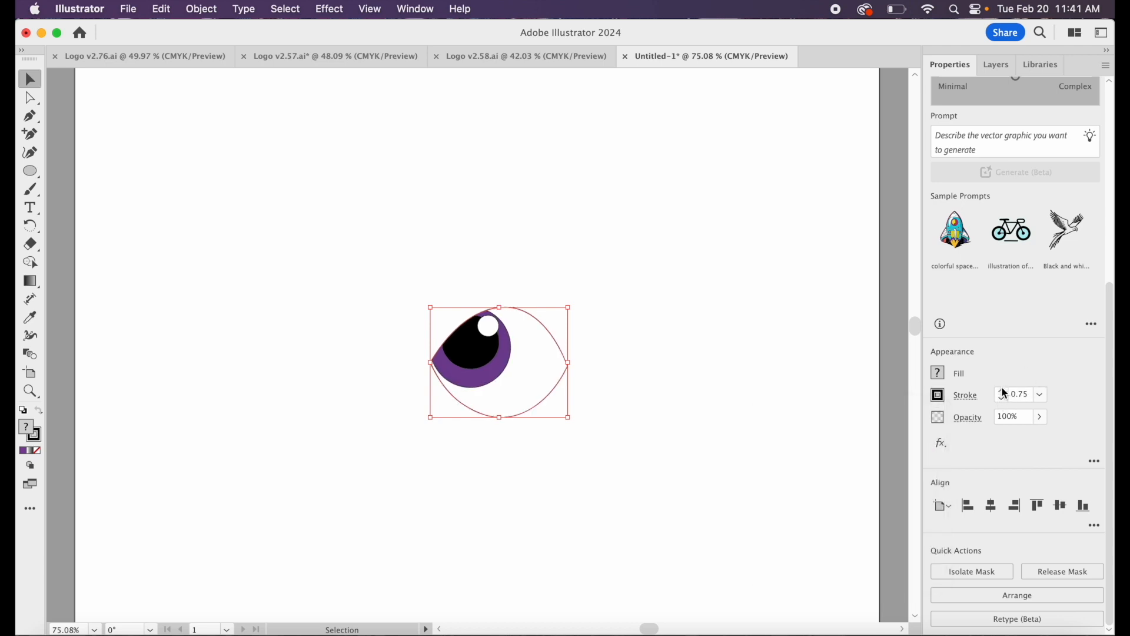
{"action": "left_click", "coordinate": [1004, 391]}
{"action": "left_click", "coordinate": [1004, 391]}
{"action": "left_click", "coordinate": [765, 340]}
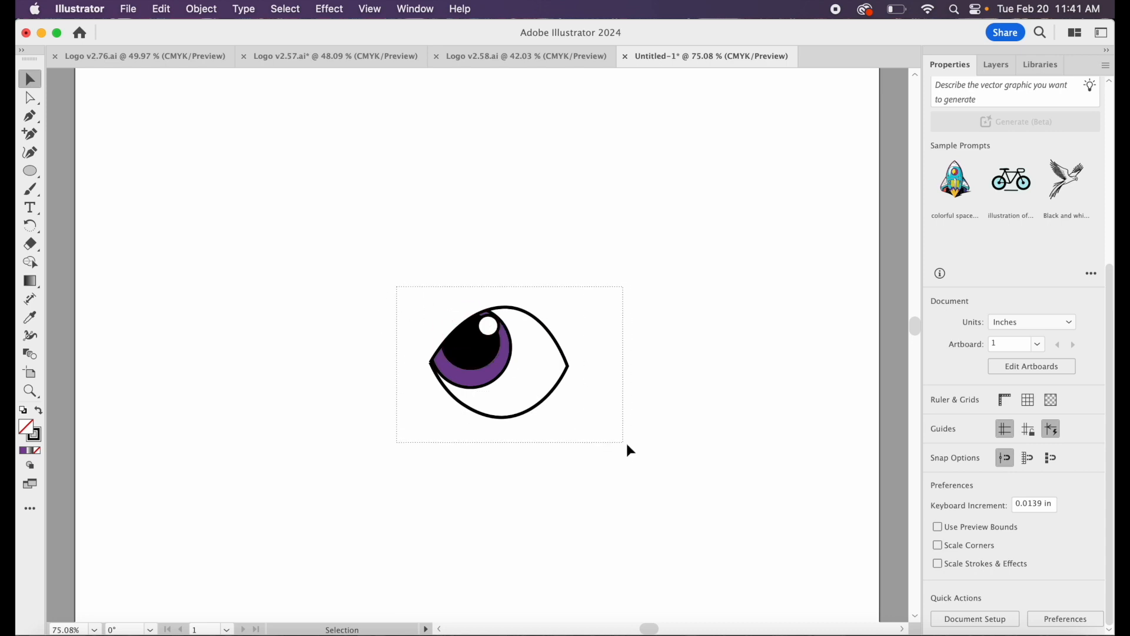
Release the eye's clipping mask and move the whole eye up and to the left on the artboard.
{"action": "key", "text": "super+a"}
{"action": "left_click", "coordinate": [1058, 615]}
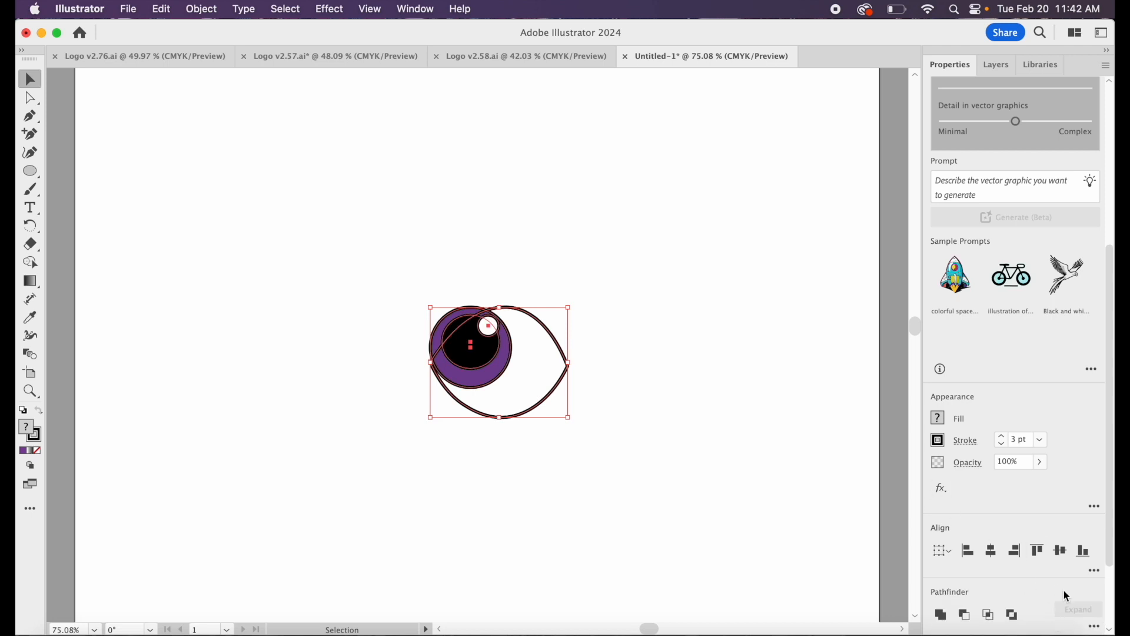
{"action": "left_click_drag", "start_coordinate": [556, 342], "coordinate": [503, 315]}
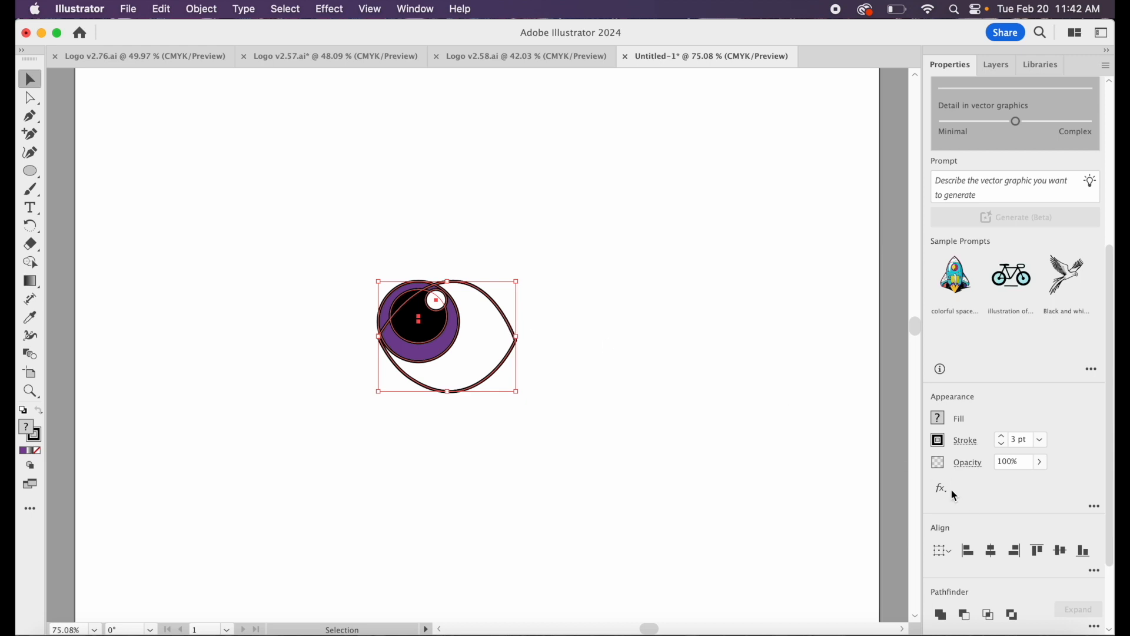
{"action": "scroll", "coordinate": [951, 490], "scroll_direction": "down", "scroll_amount": 3}
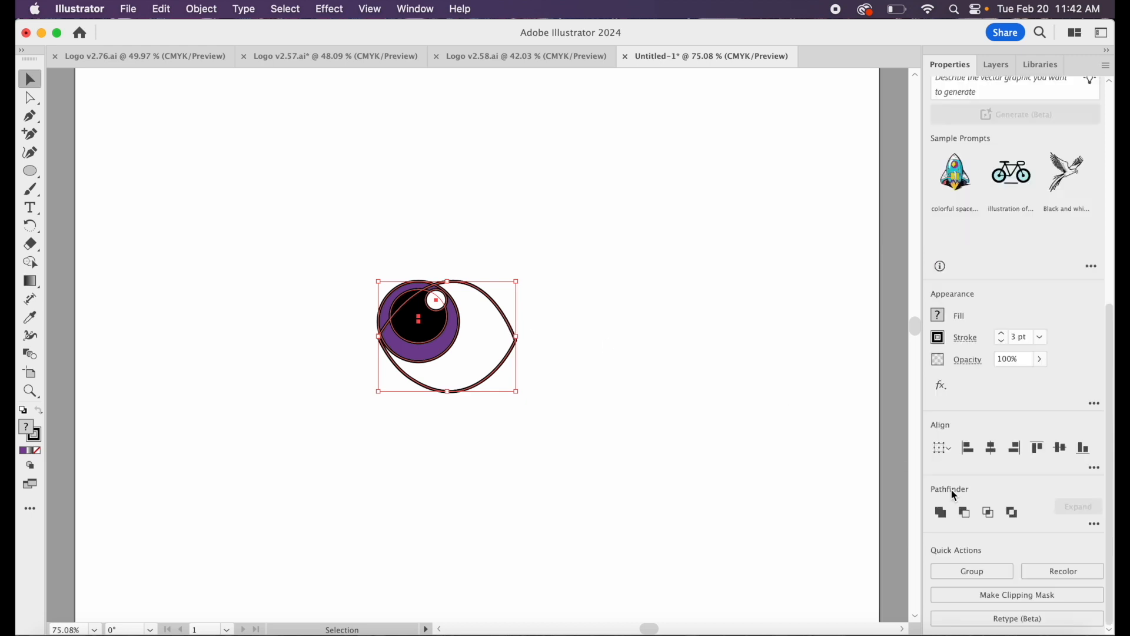
{"action": "left_click", "coordinate": [471, 574]}
{"action": "left_click_drag", "start_coordinate": [495, 376], "coordinate": [740, 216]}
{"action": "mouse_move", "coordinate": [449, 358]}
{"action": "left_mouse_down"}
{"action": "mouse_move", "coordinate": [474, 351]}
{"action": "mouse_move", "coordinate": [448, 355]}
{"action": "left_mouse_up"}
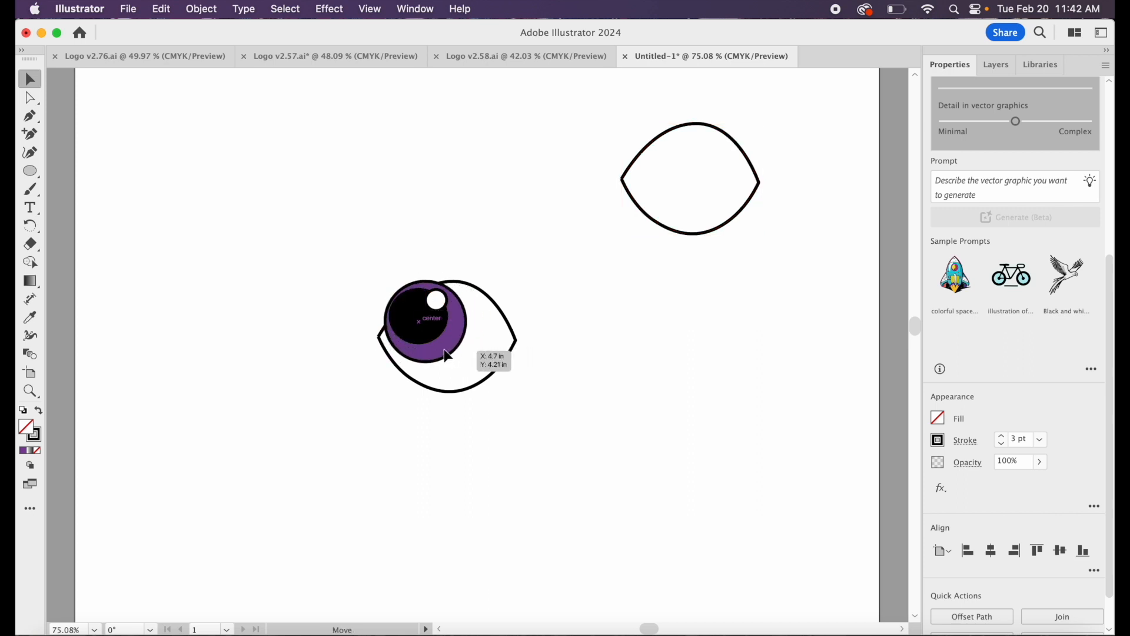
{"action": "key", "text": "super+z"}
{"action": "key", "text": "super+z"}
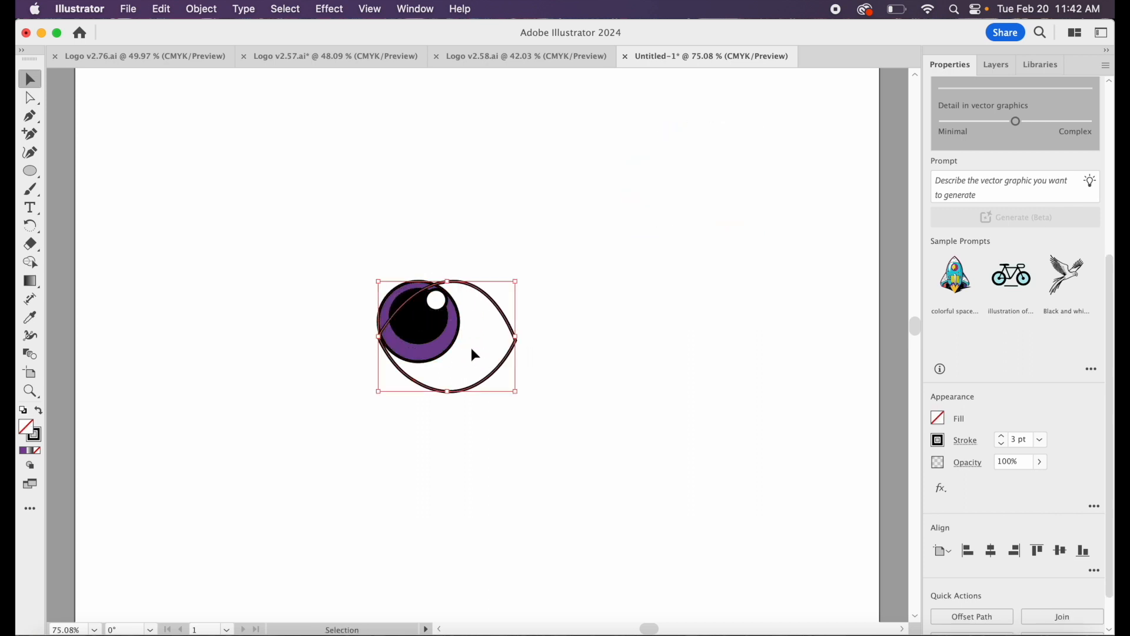
{"action": "left_click", "coordinate": [476, 353]}
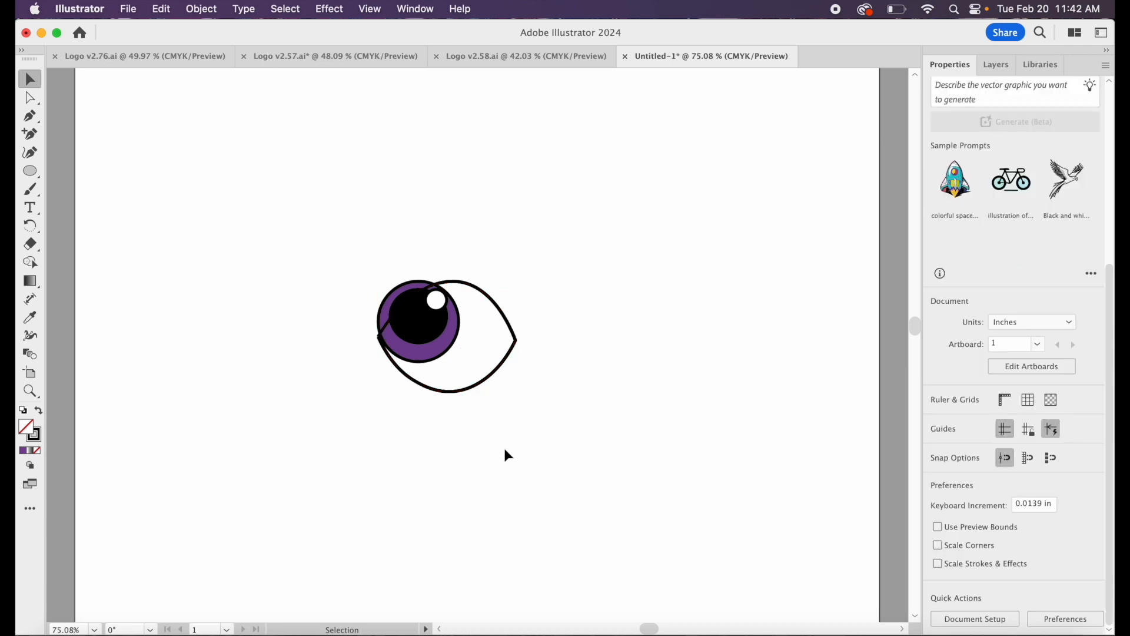
Group the iris, pupil and highlight, and shift them to the right corner of the eye outline.
{"action": "left_click", "coordinate": [452, 352]}
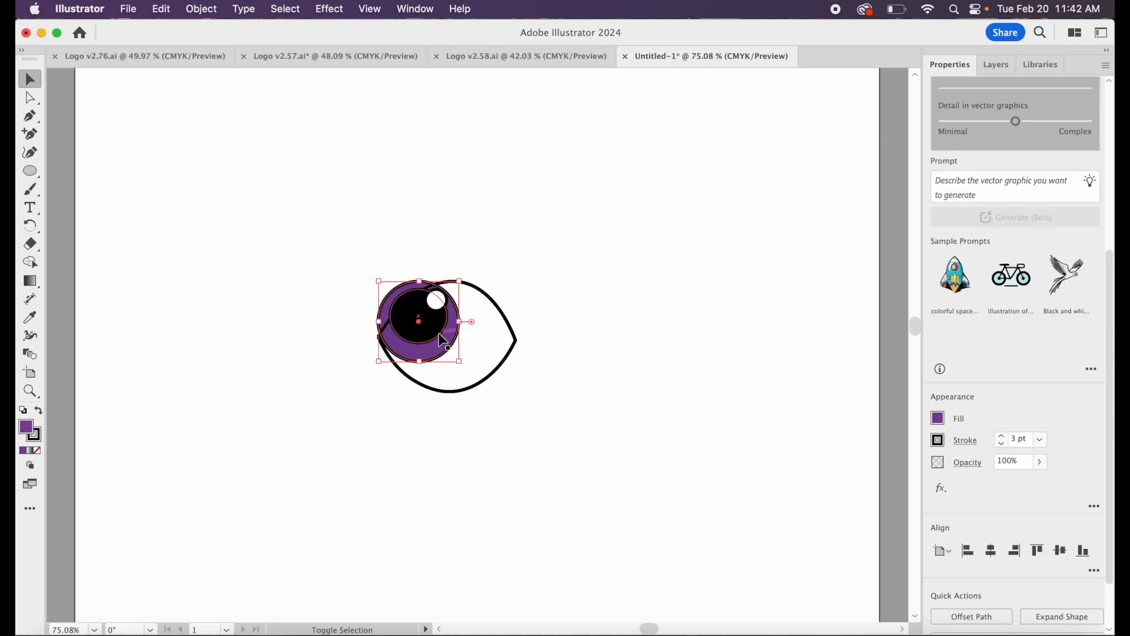
{"action": "left_click", "coordinate": [442, 334], "text": "shift"}
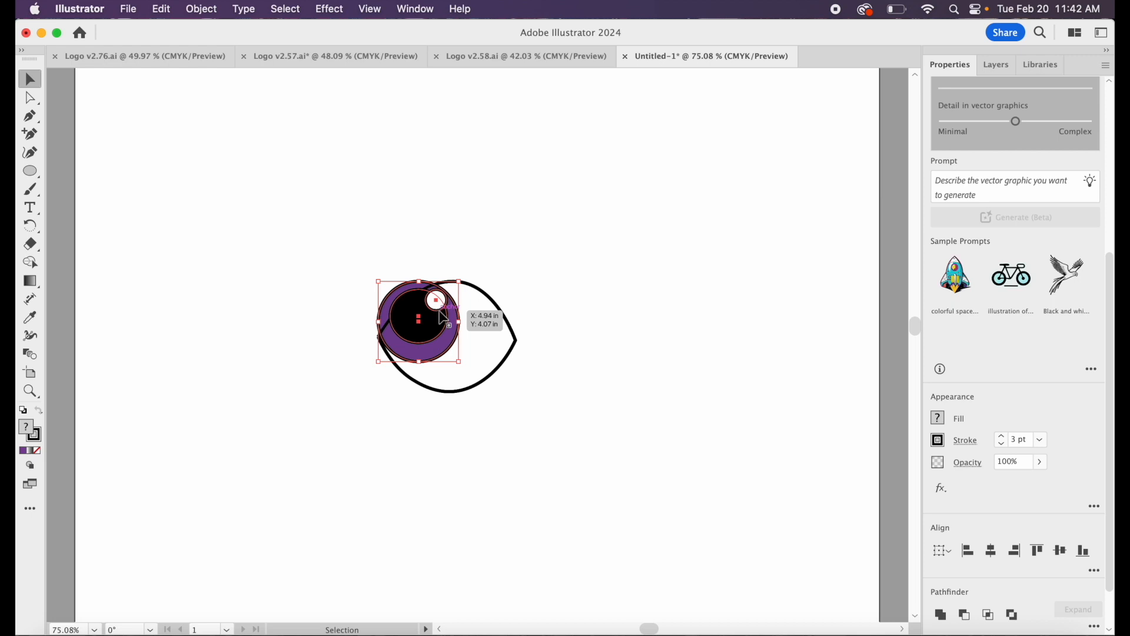
{"action": "scroll", "coordinate": [1012, 516], "scroll_direction": "down", "scroll_amount": 2}
{"action": "left_click", "coordinate": [1003, 618]}
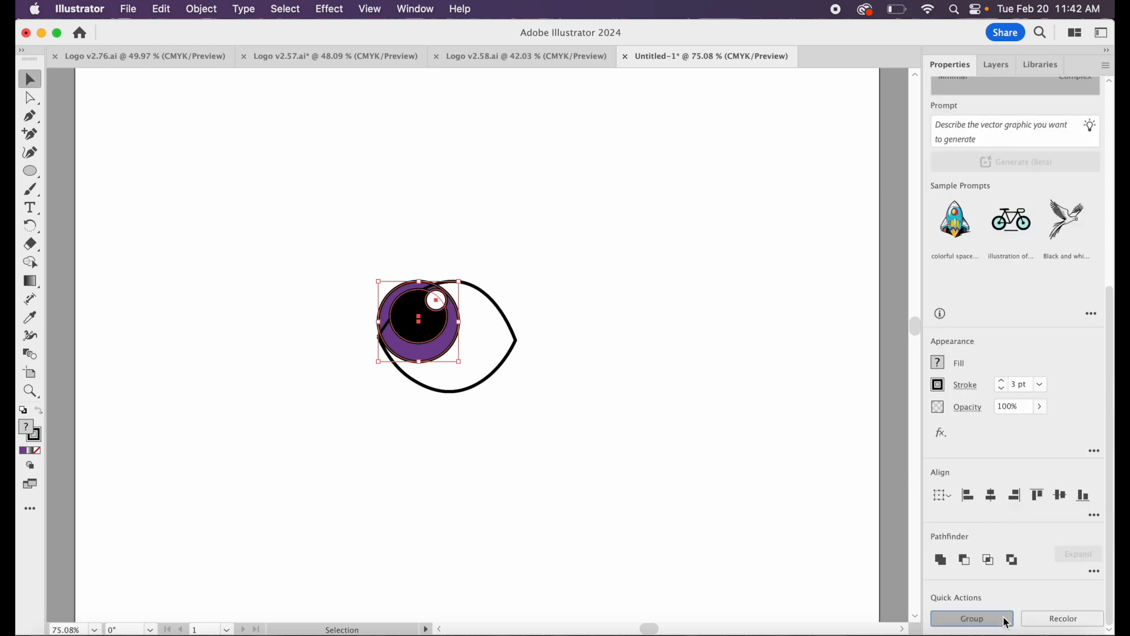
{"action": "left_click_drag", "start_coordinate": [454, 353], "coordinate": [505, 353]}
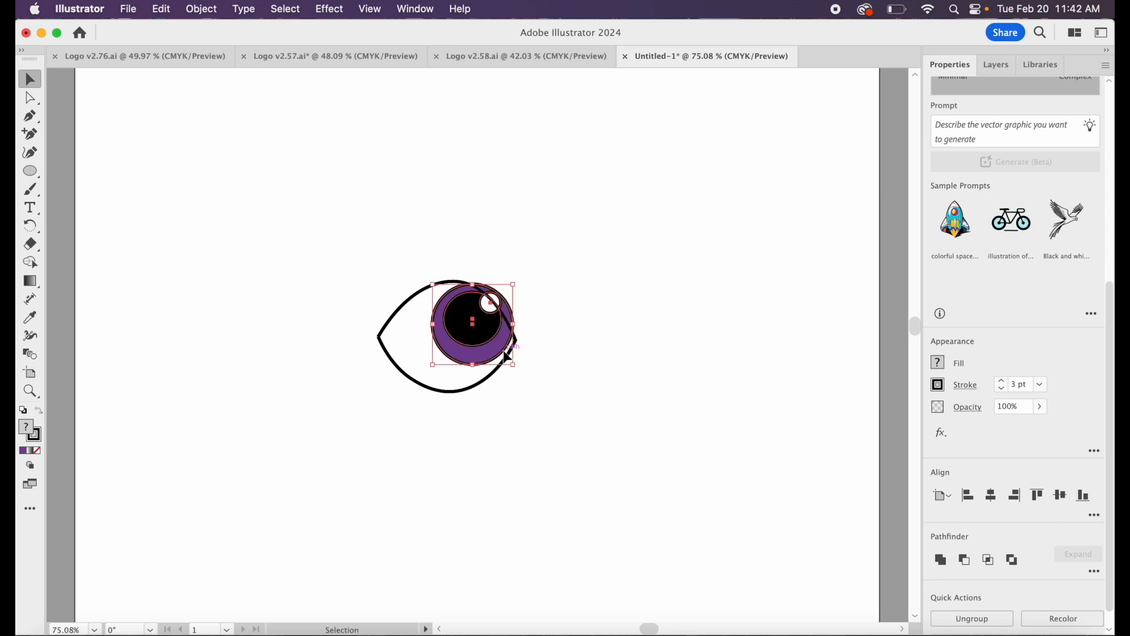
{"action": "left_click", "coordinate": [988, 625]}
{"action": "left_click", "coordinate": [677, 355]}
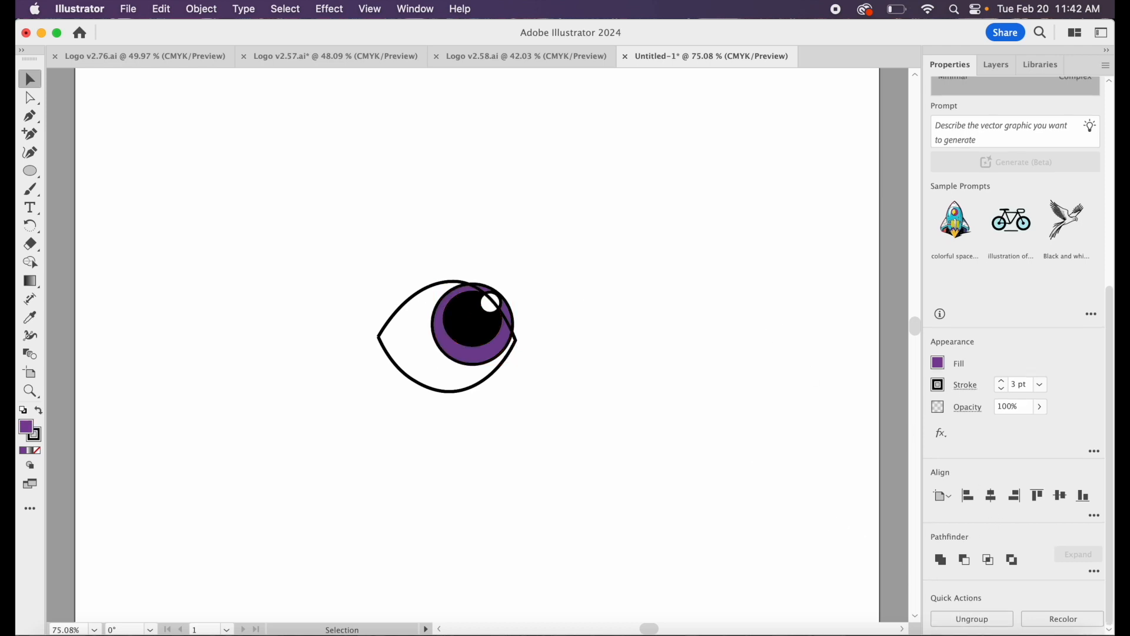
Duplicate the eye outline and align the copy exactly over the original.
{"action": "left_click", "coordinate": [421, 389]}
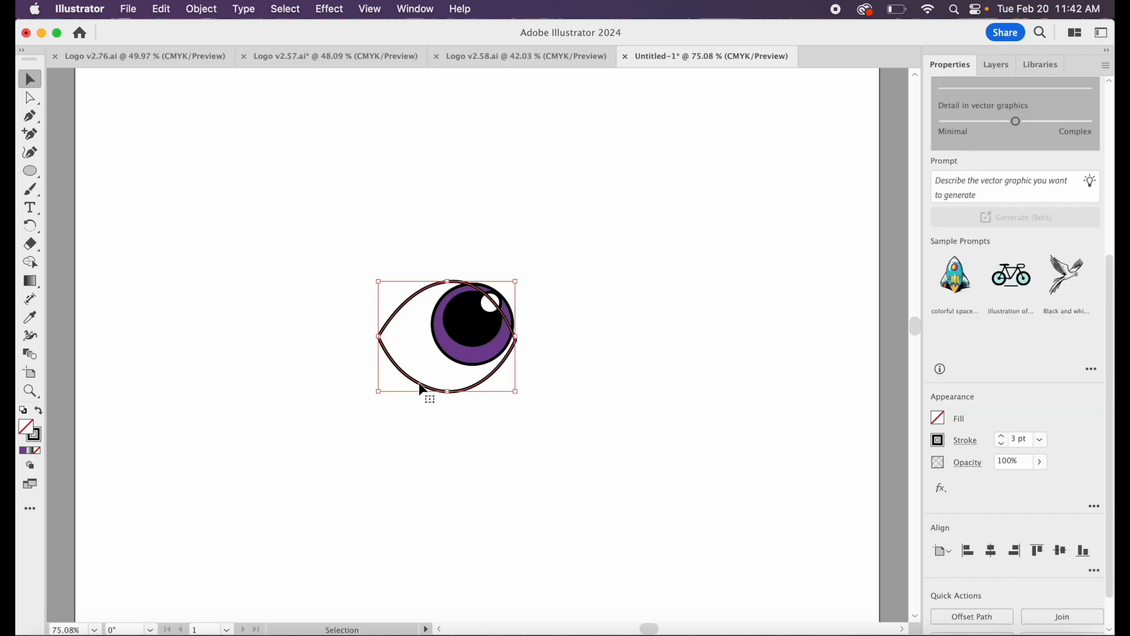
{"action": "key", "text": "super+c"}
{"action": "key", "text": "super+v"}
{"action": "left_click_drag", "start_coordinate": [516, 385], "coordinate": [485, 376]}
Select the whole eye and make a clipping mask from the copied outline.
{"action": "left_click_drag", "start_coordinate": [327, 240], "coordinate": [578, 448]}
{"action": "scroll", "coordinate": [1012, 546], "scroll_direction": "down", "scroll_amount": 3}
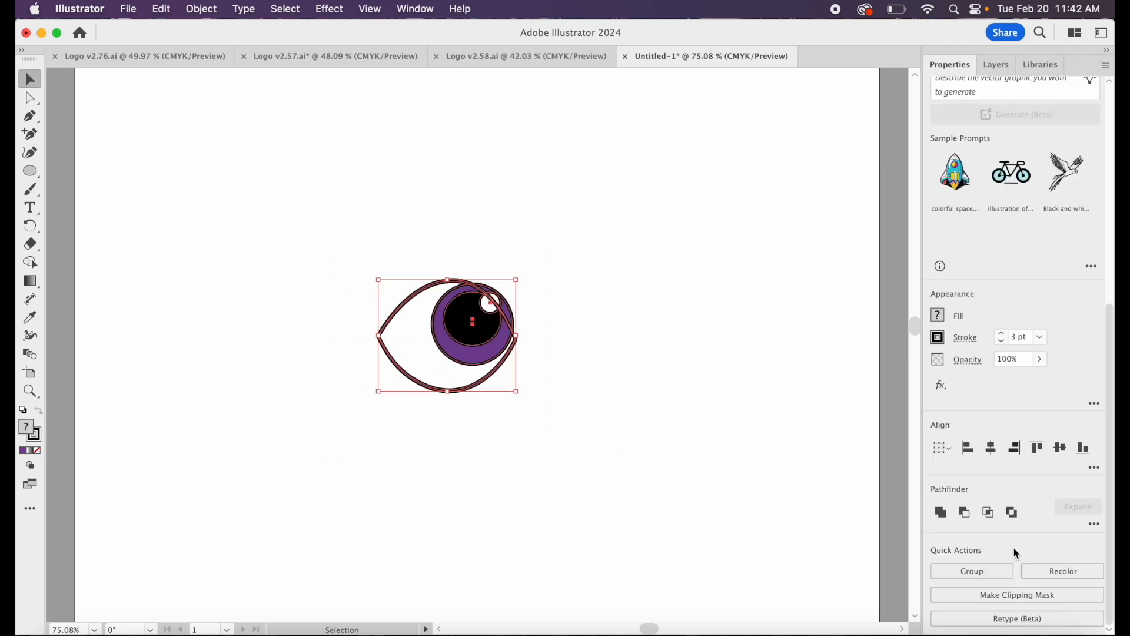
{"action": "left_click", "coordinate": [1038, 591]}
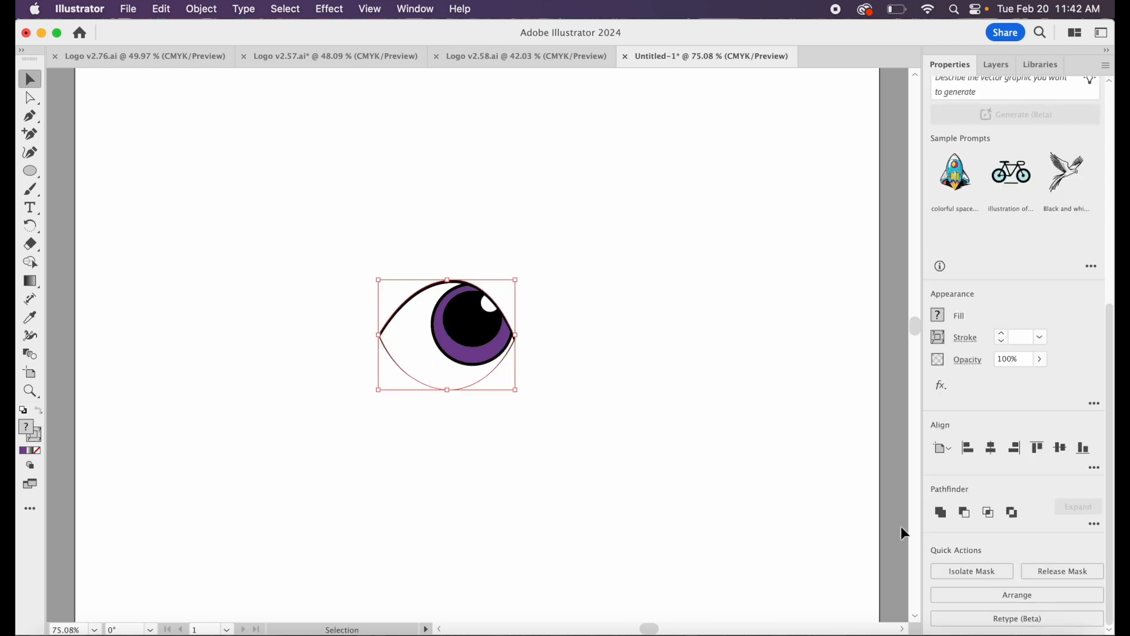
Restore the masked eye's outline with a black 3 pt stroke.
{"action": "left_click", "coordinate": [939, 337]}
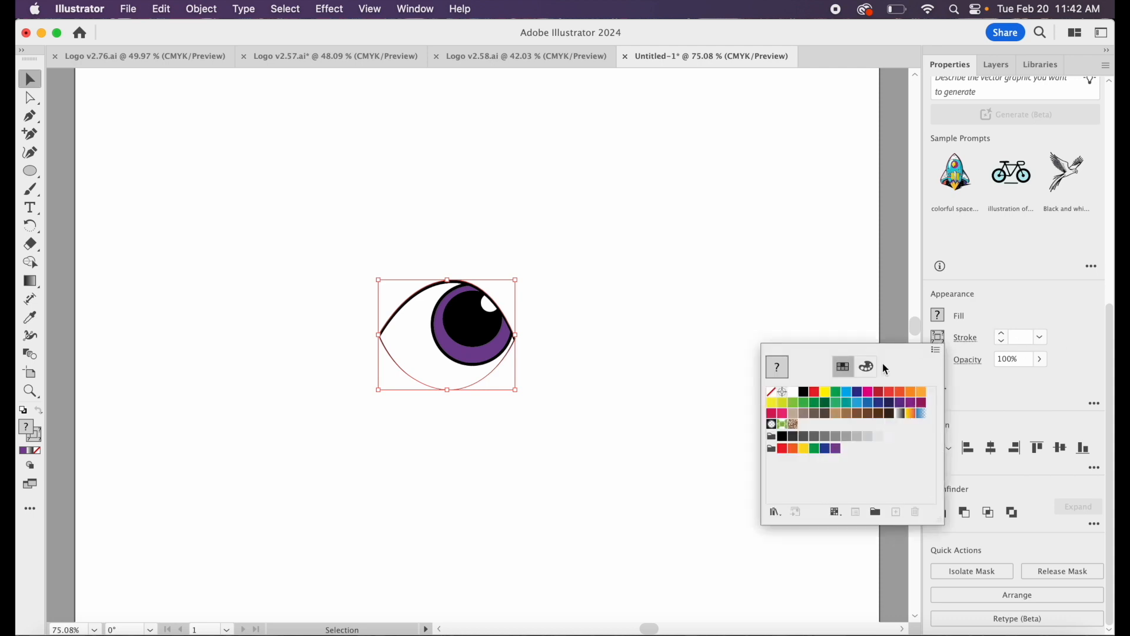
{"action": "left_click", "coordinate": [1003, 333]}
{"action": "left_click", "coordinate": [1003, 333]}
{"action": "left_click", "coordinate": [1003, 333]}
{"action": "left_click", "coordinate": [1002, 333]}
{"action": "left_click", "coordinate": [1002, 333]}
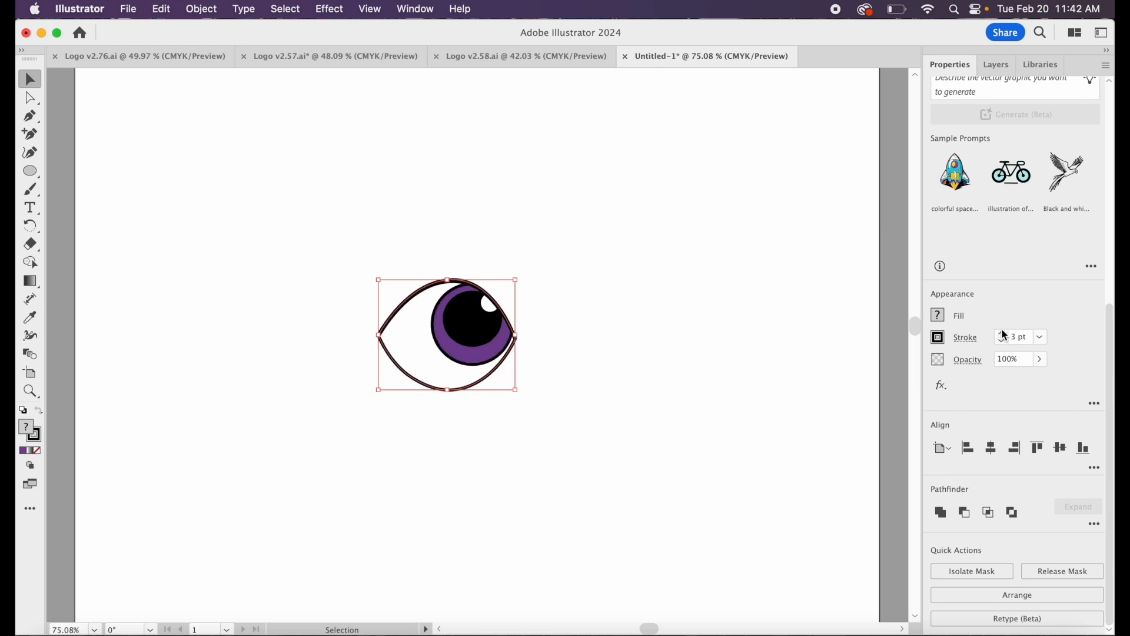
{"action": "left_click", "coordinate": [773, 281]}
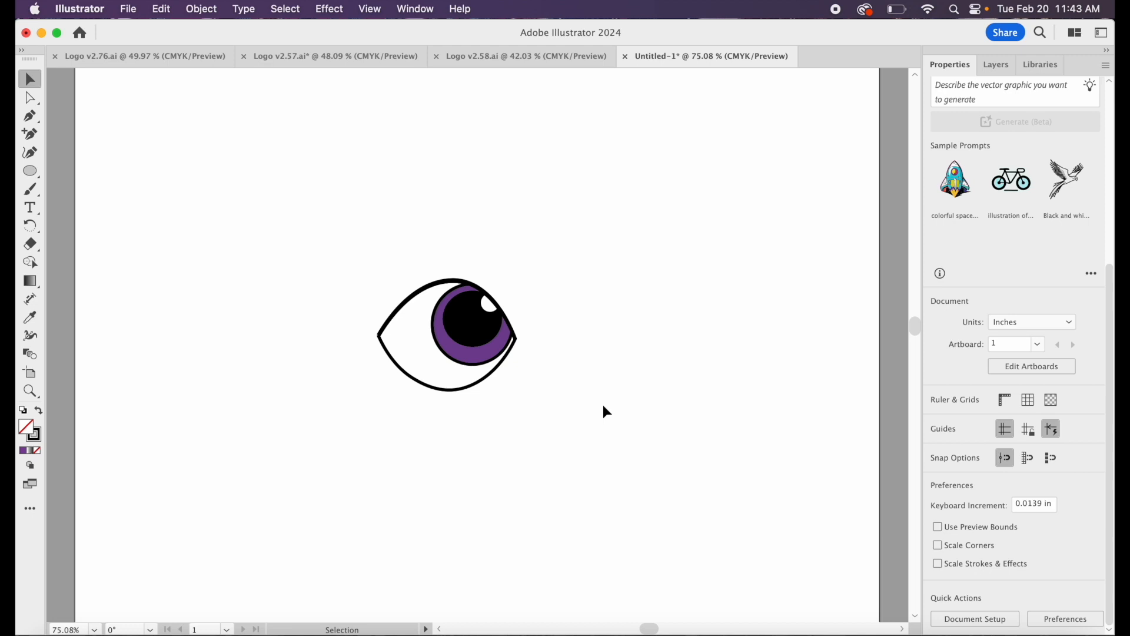
Compare with the finished eyes in Logo v2.58.ai, then return to Untitled-1 and release the eye's clipping mask.
{"action": "left_click", "coordinate": [494, 66]}
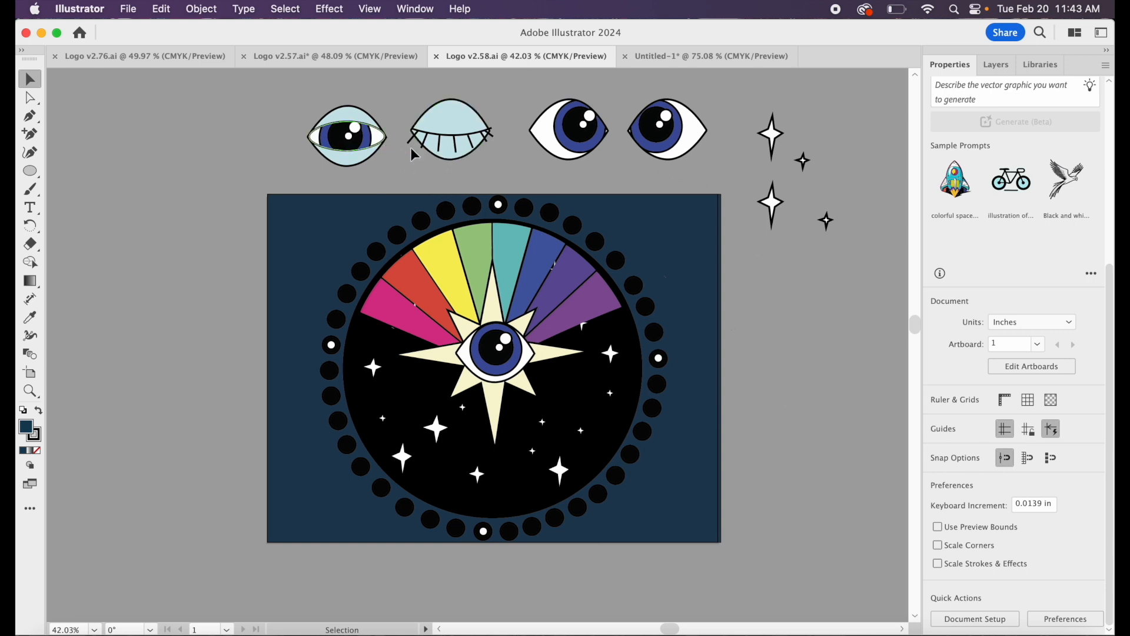
{"action": "left_click", "coordinate": [654, 56]}
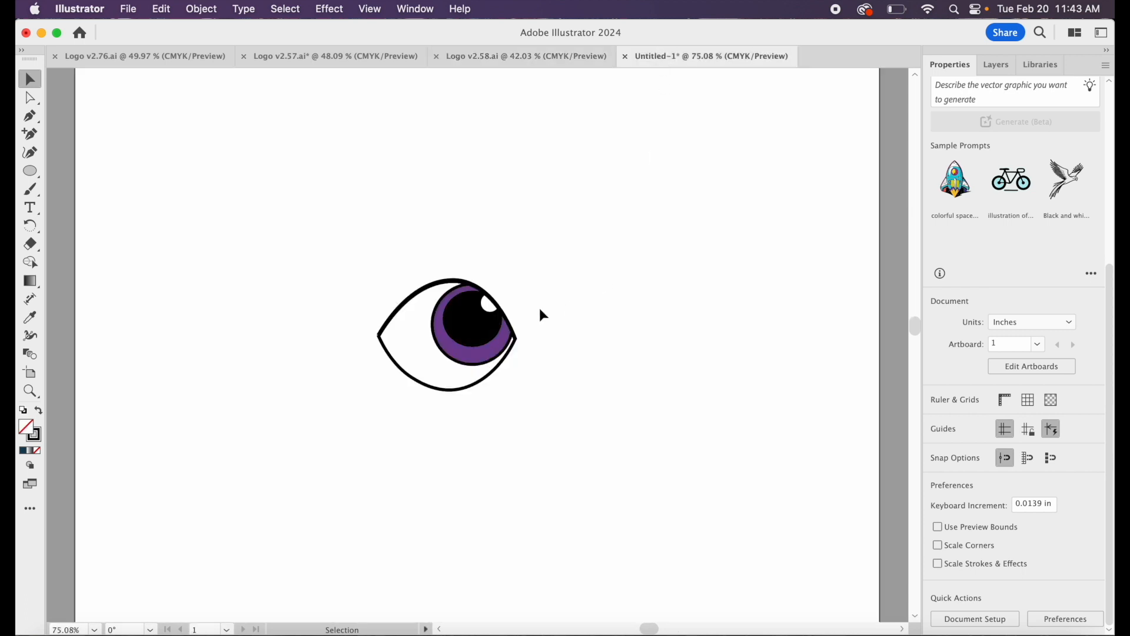
{"action": "left_click", "coordinate": [495, 374]}
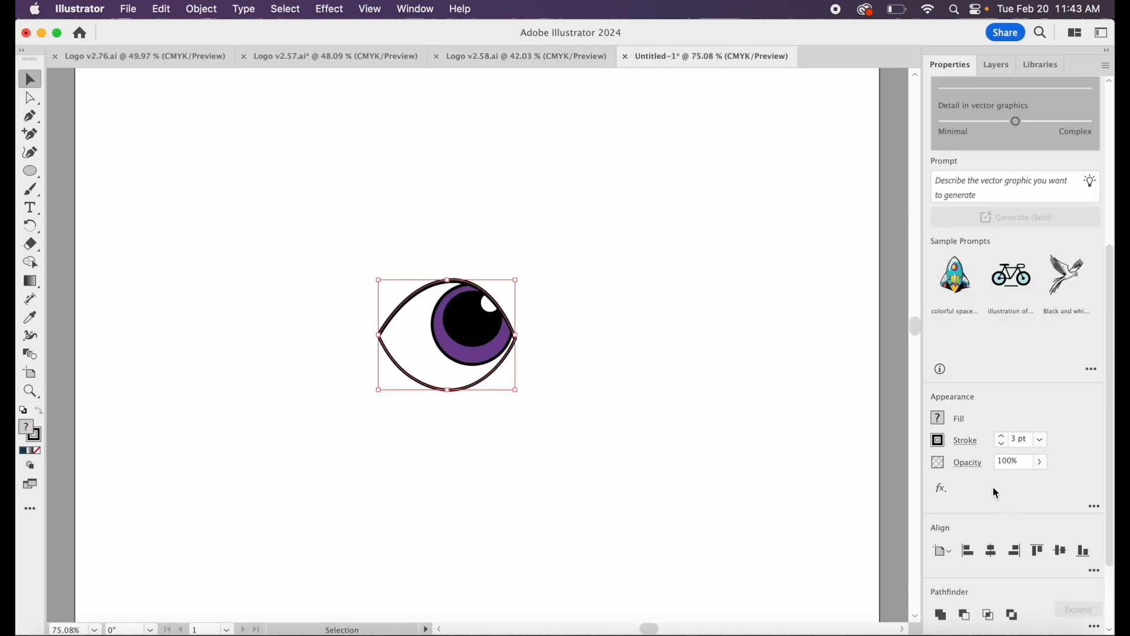
{"action": "scroll", "coordinate": [995, 486], "scroll_direction": "down", "scroll_amount": 3}
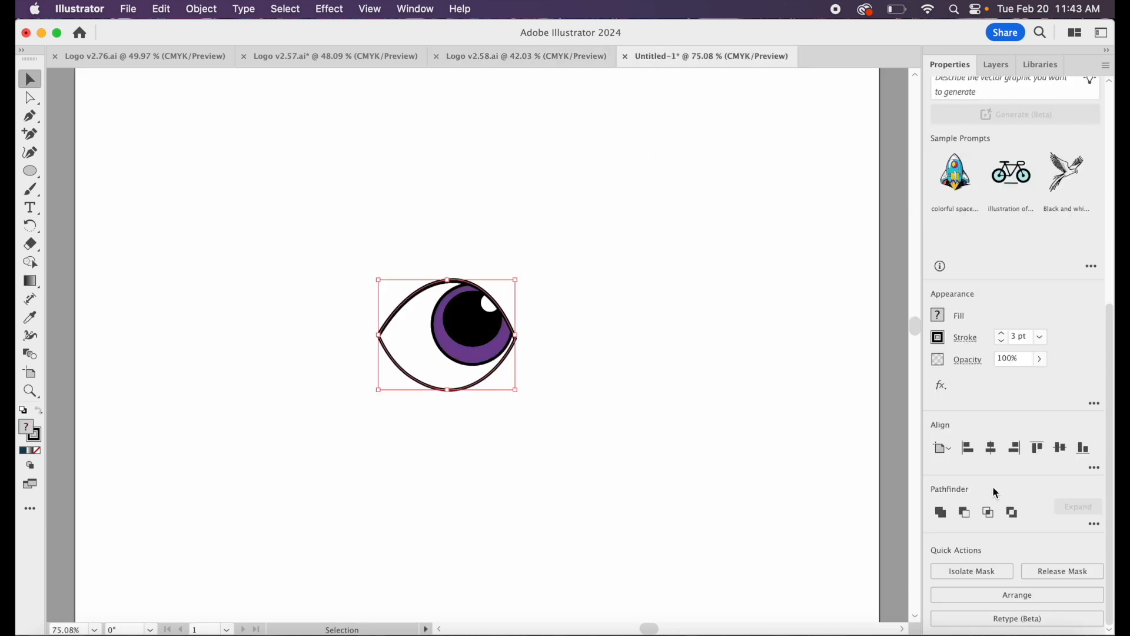
{"action": "left_click", "coordinate": [1050, 570]}
{"action": "left_click", "coordinate": [606, 471]}
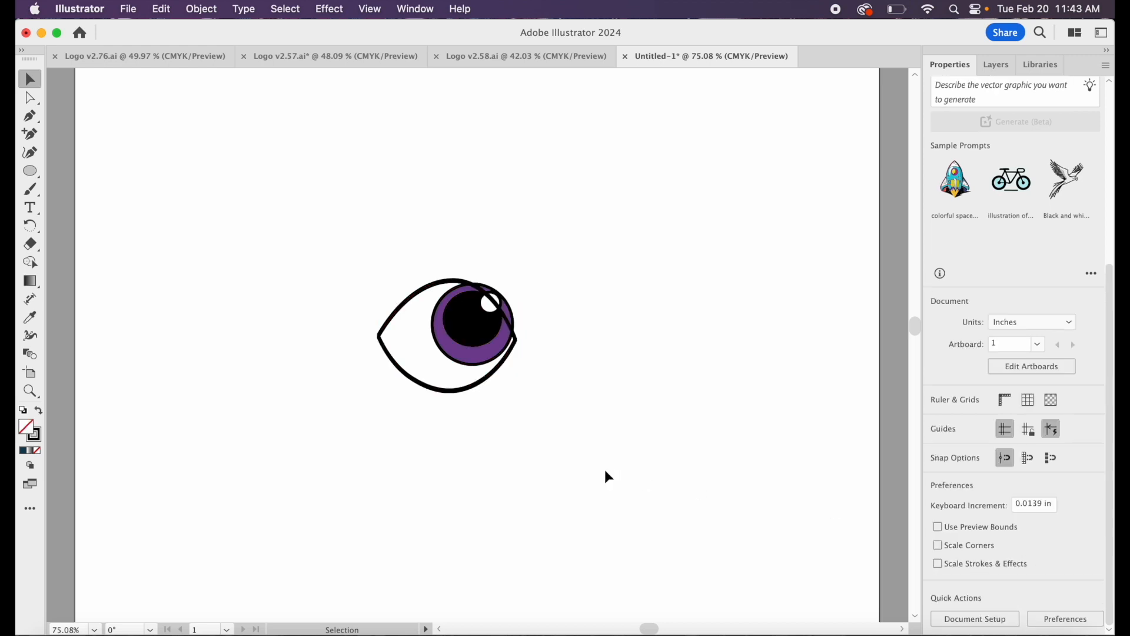
Duplicate the eye outline and place the copy to the right of the eye.
{"action": "left_click", "coordinate": [457, 391]}
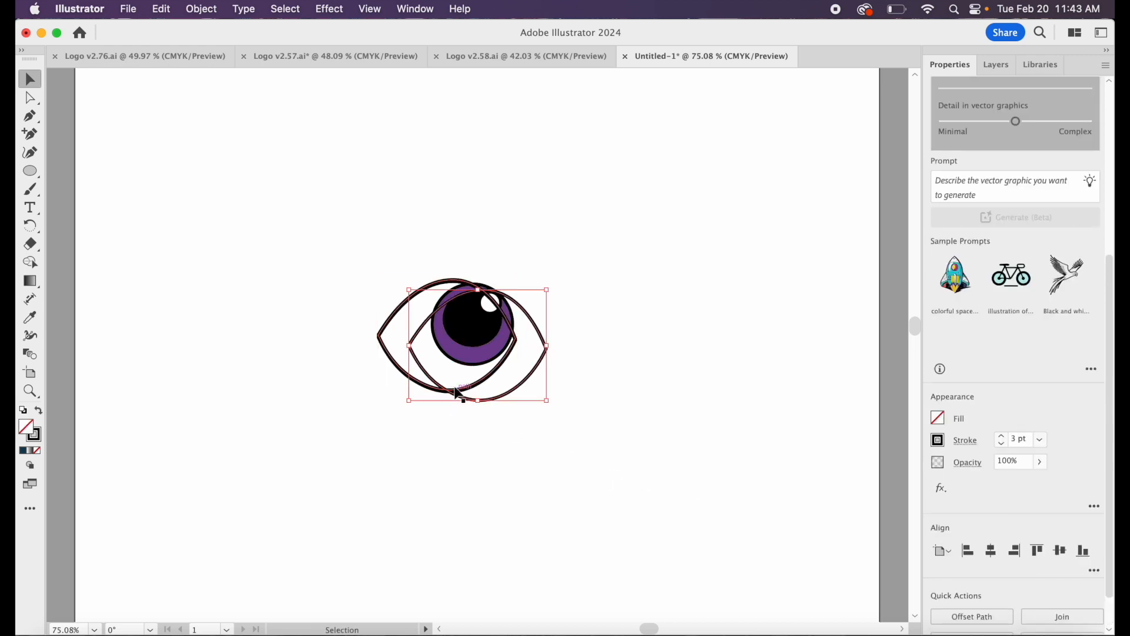
{"action": "left_click_drag", "start_coordinate": [507, 393], "coordinate": [679, 389]}
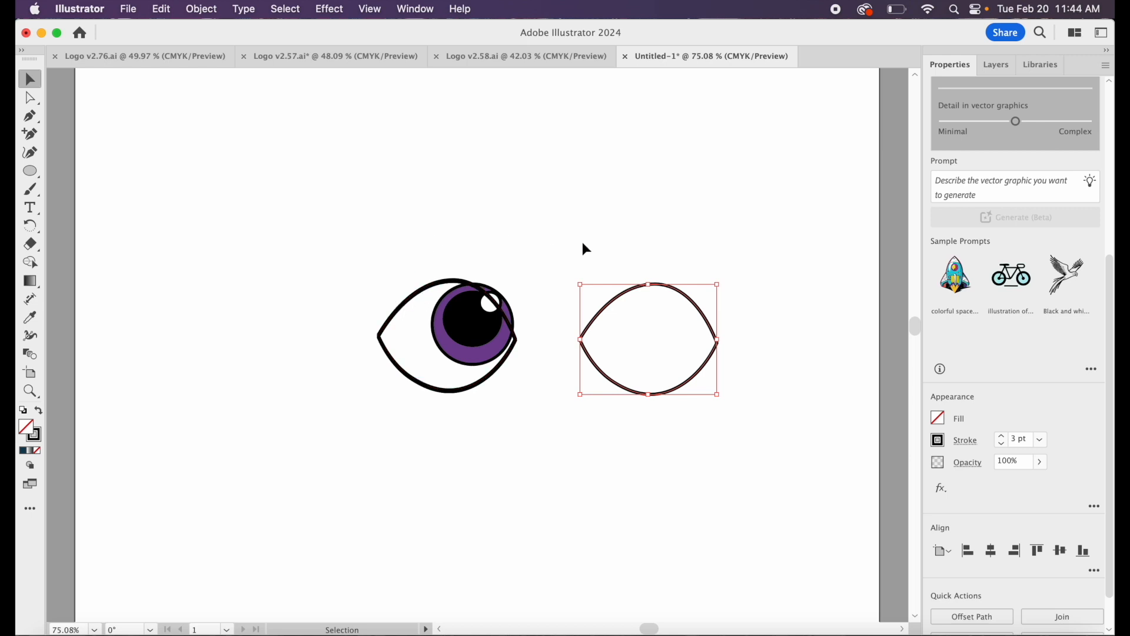
Look at the finished design in Logo v2.58.ai, then check Untitled-1's layers by briefly showing the sketch on Layer 1.
{"action": "left_click", "coordinate": [528, 57]}
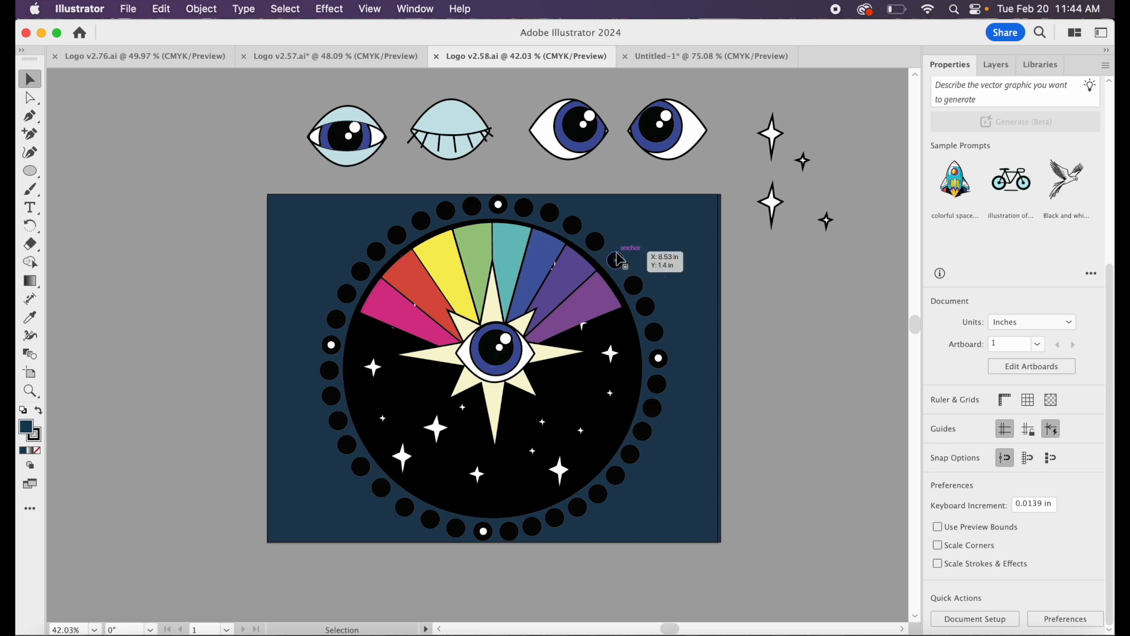
{"action": "left_click", "coordinate": [661, 65]}
{"action": "left_click", "coordinate": [995, 66]}
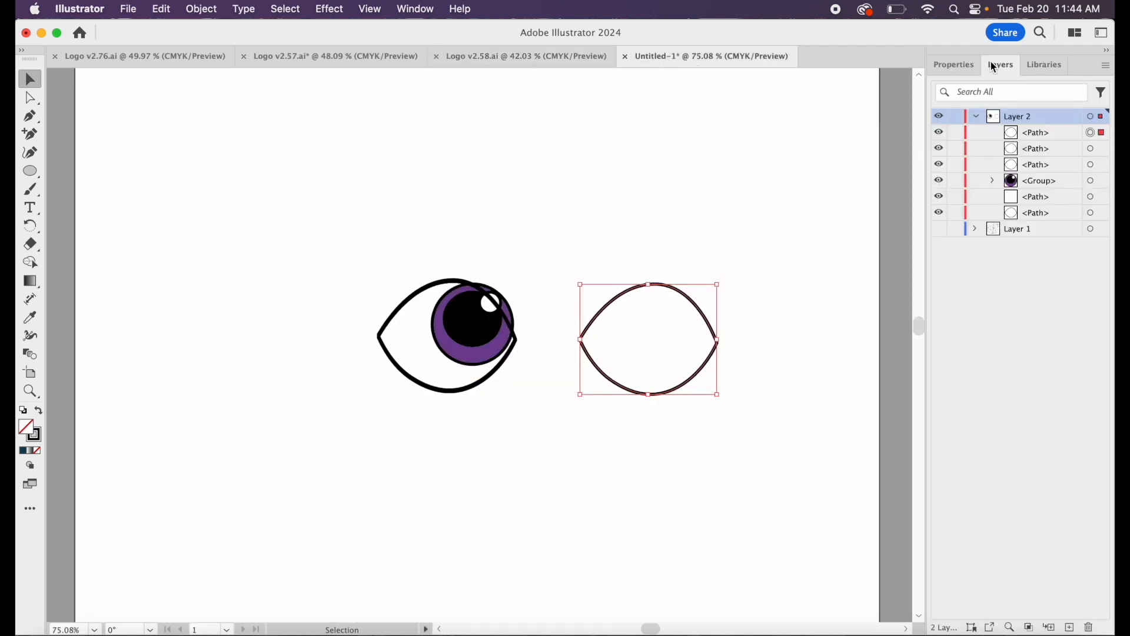
{"action": "left_click", "coordinate": [940, 230]}
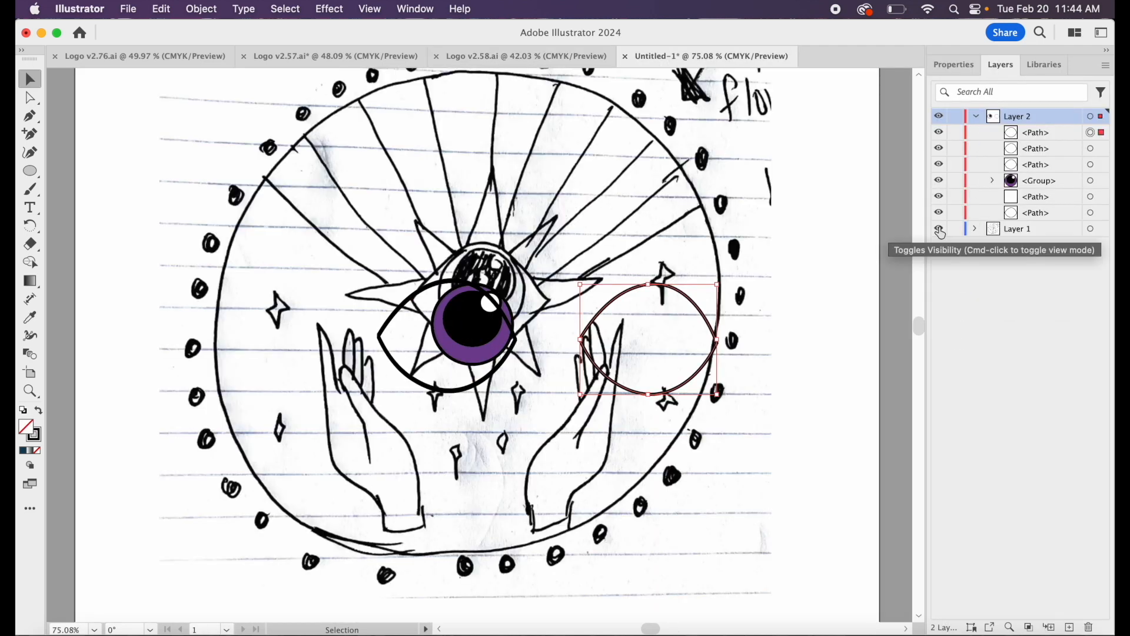
{"action": "left_click", "coordinate": [940, 229]}
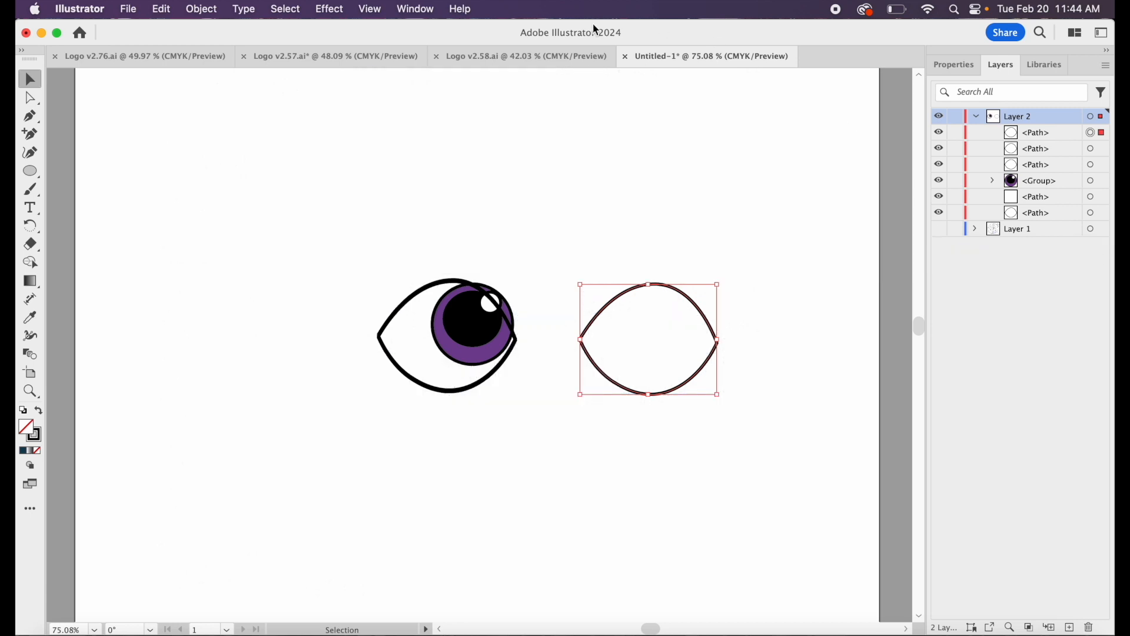
Switch to Logo v2.58.ai and examine the finished eye, starburst and rainbow artwork up close.
{"action": "left_click", "coordinate": [505, 59]}
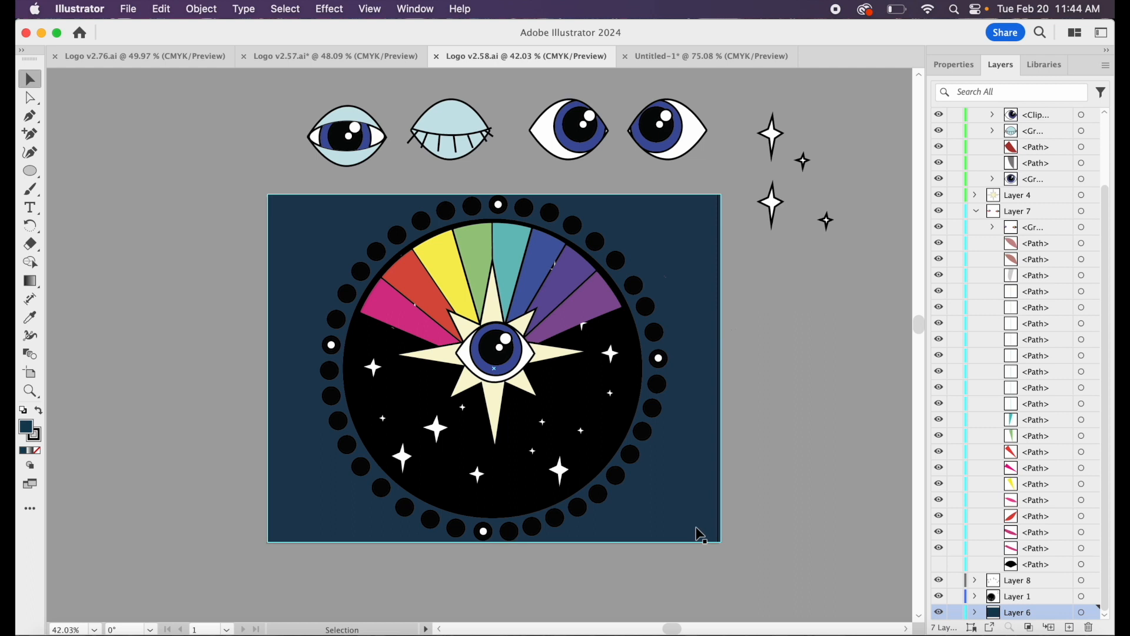
{"action": "left_click", "coordinate": [826, 389]}
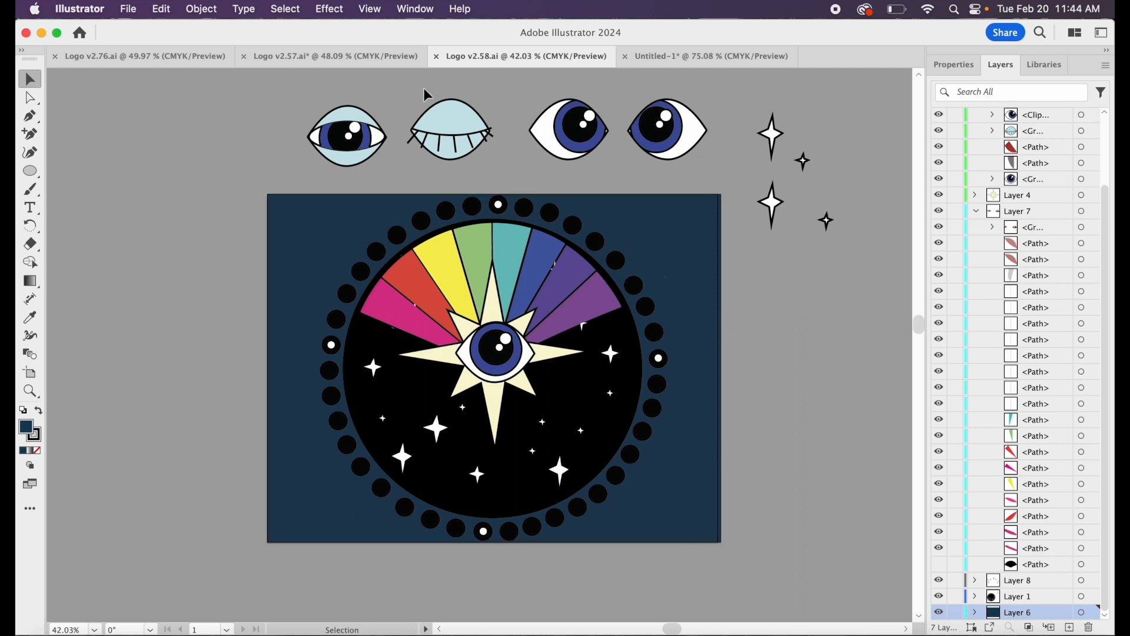
{"action": "scroll", "coordinate": [723, 378], "scroll_direction": "down", "scroll_amount": 2}
{"action": "scroll", "coordinate": [723, 379], "scroll_direction": "up", "scroll_amount": 1}
{"action": "scroll", "coordinate": [723, 378], "scroll_direction": "right", "scroll_amount": 1}
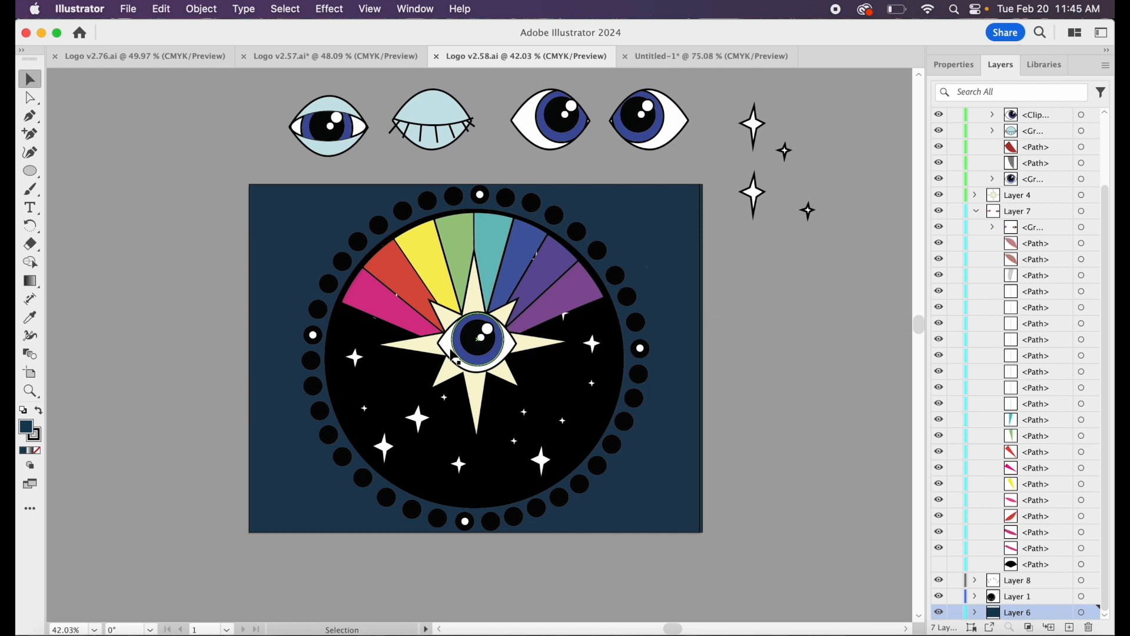
{"action": "scroll", "coordinate": [450, 350], "scroll_direction": "up", "scroll_amount": 3}
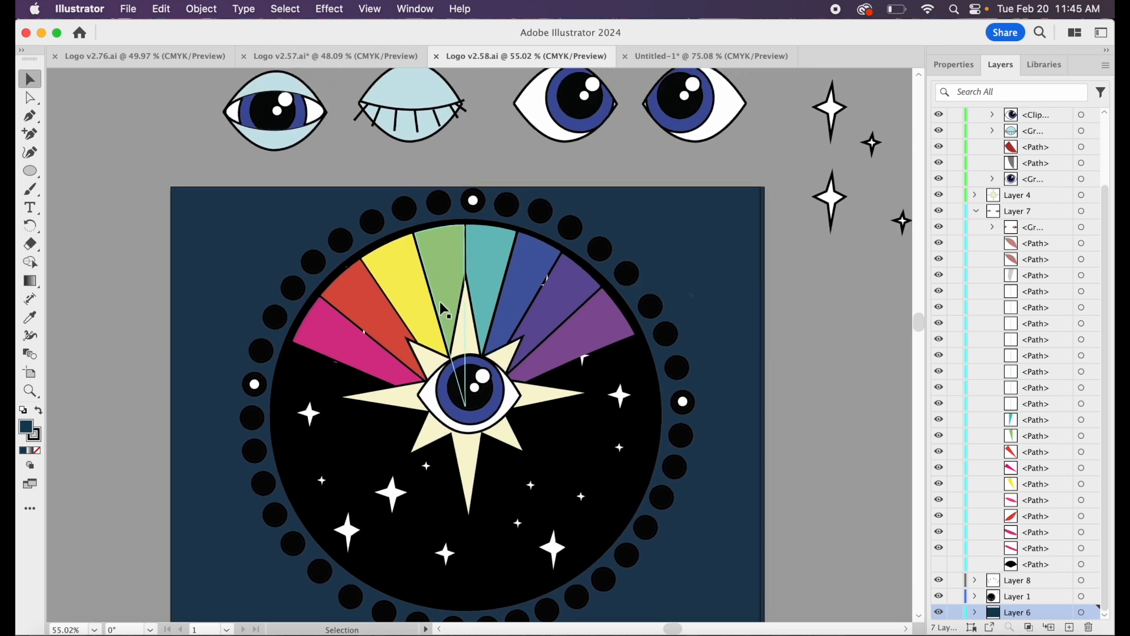
Move the closed, lashed eye from above the artboard onto the open eye at the starburst's center.
{"action": "left_click_drag", "start_coordinate": [358, 92], "coordinate": [463, 141]}
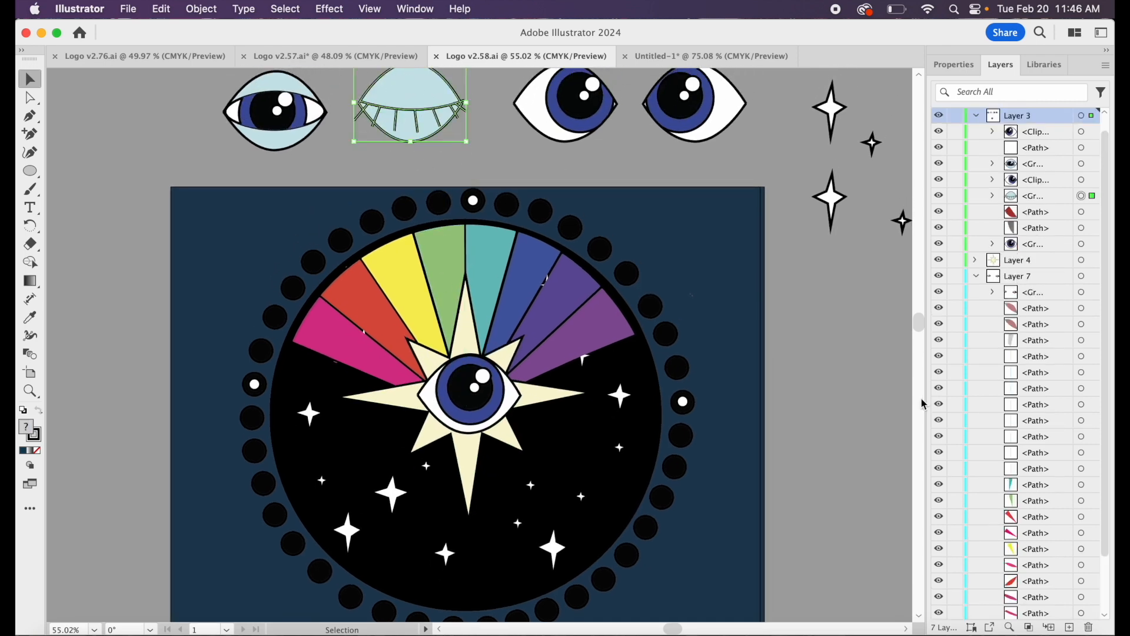
{"action": "left_click", "coordinate": [965, 66]}
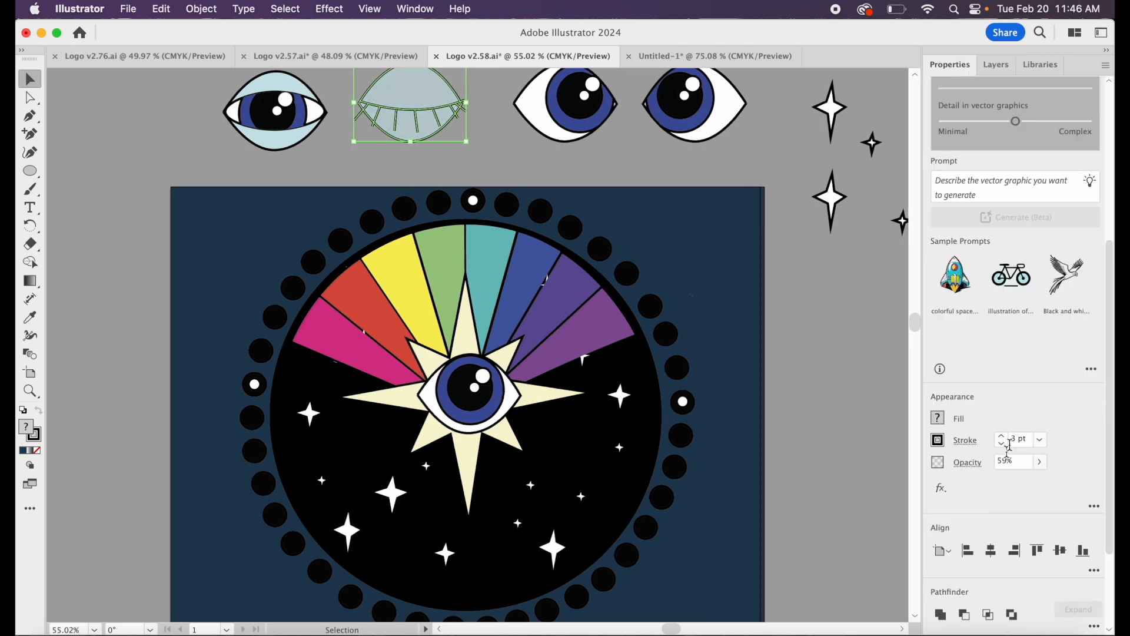
{"action": "scroll", "coordinate": [1015, 501], "scroll_direction": "down", "scroll_amount": 5}
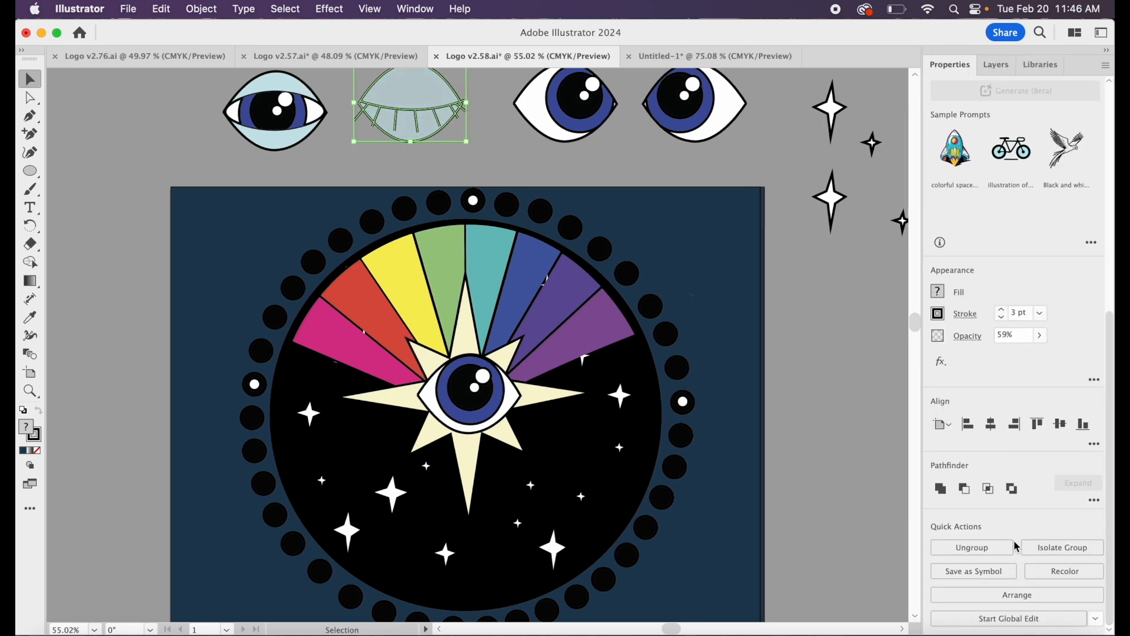
{"action": "left_click", "coordinate": [791, 361]}
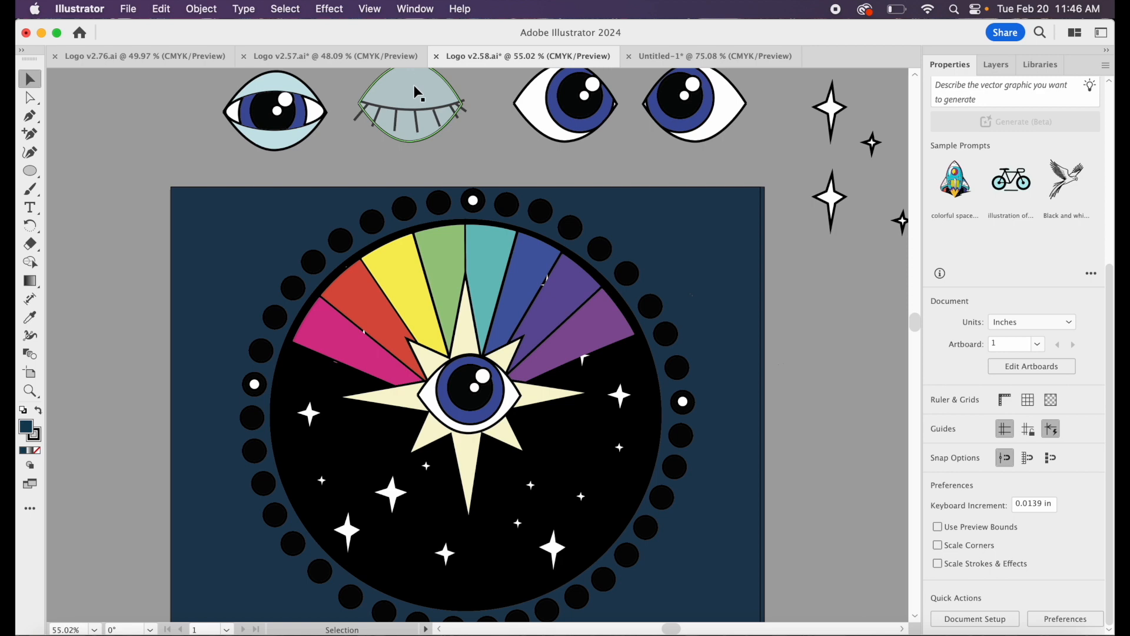
{"action": "left_click_drag", "start_coordinate": [381, 88], "coordinate": [439, 375]}
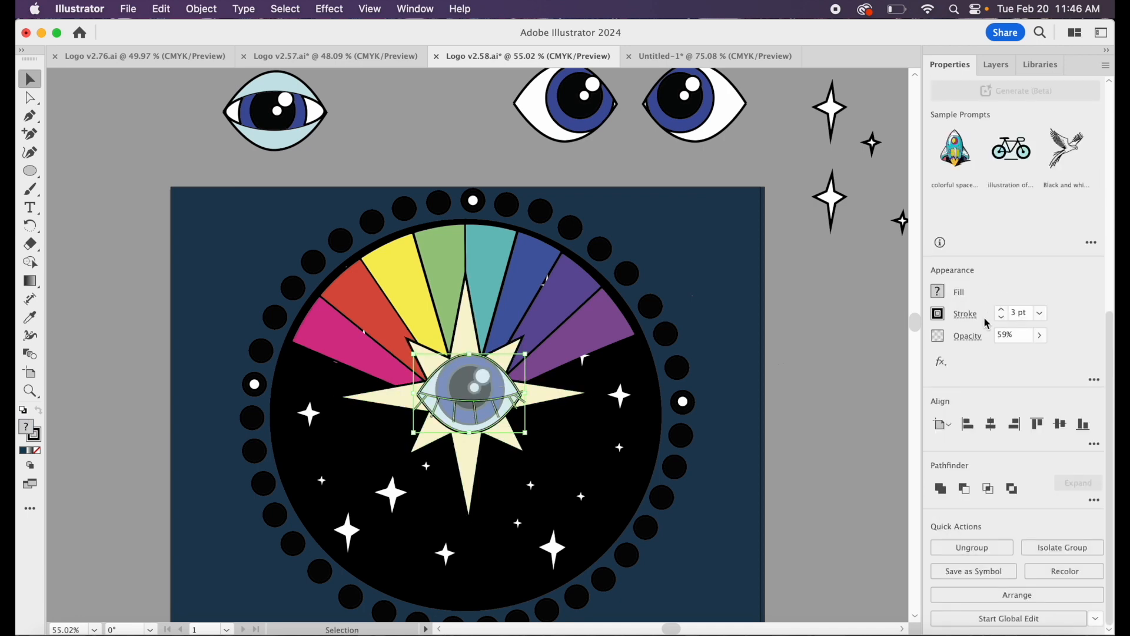
Move the closed-eye group to the top of Layer 3's stacking order.
{"action": "left_click", "coordinate": [1012, 65]}
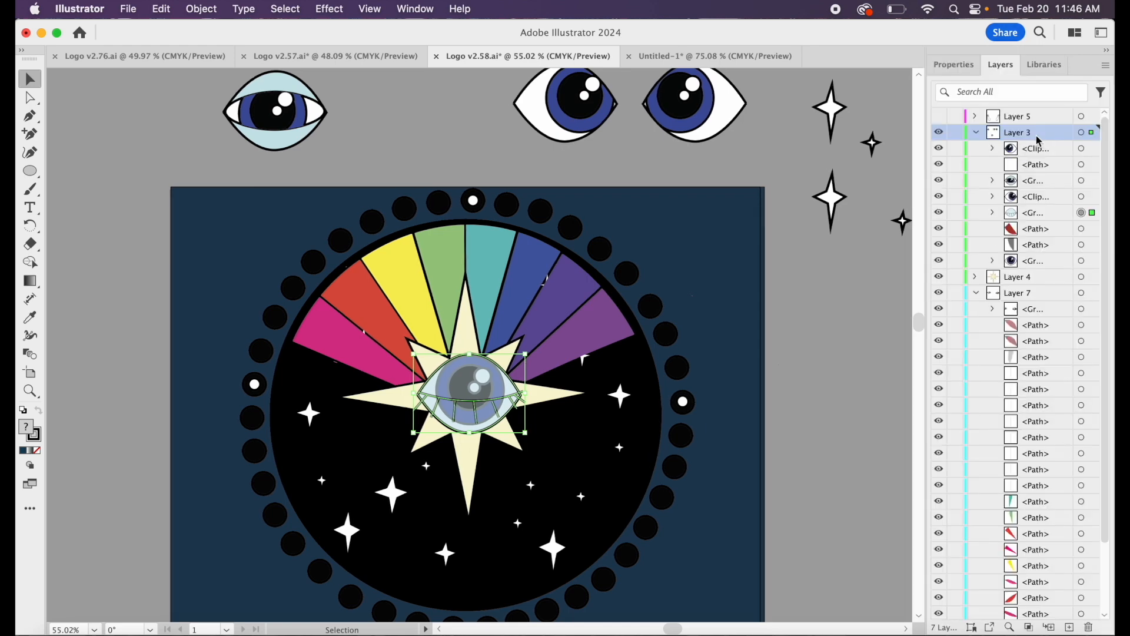
{"action": "left_click", "coordinate": [1046, 217]}
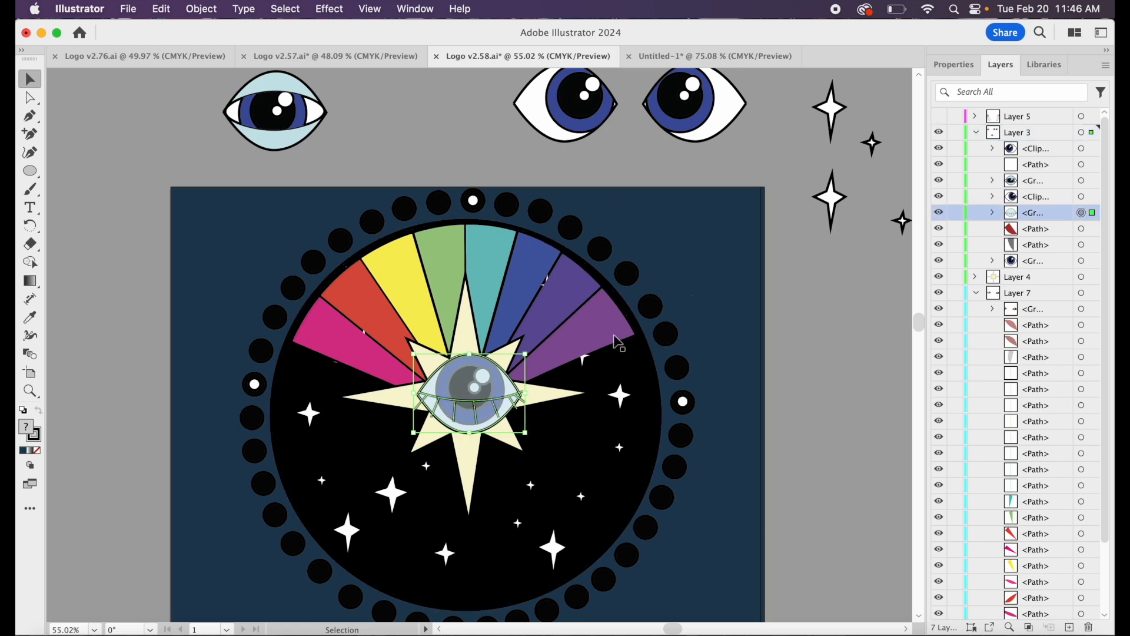
{"action": "left_click_drag", "start_coordinate": [1057, 213], "coordinate": [1053, 146]}
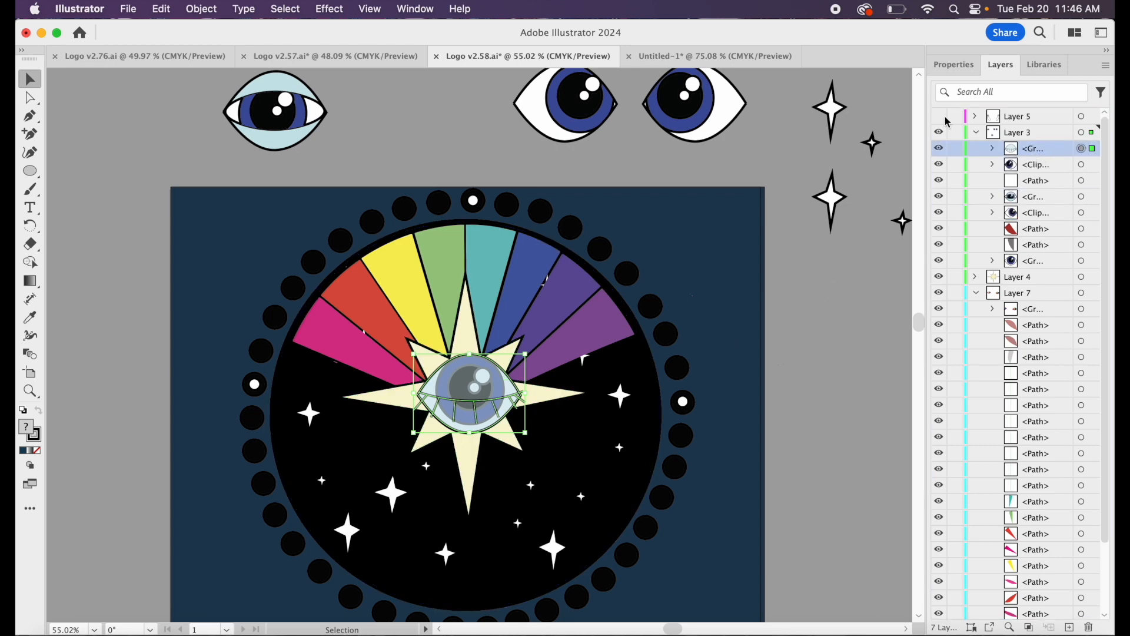
Set the closed eye's opacity to 100% and check its alignment over the central eye.
{"action": "left_click", "coordinate": [955, 65]}
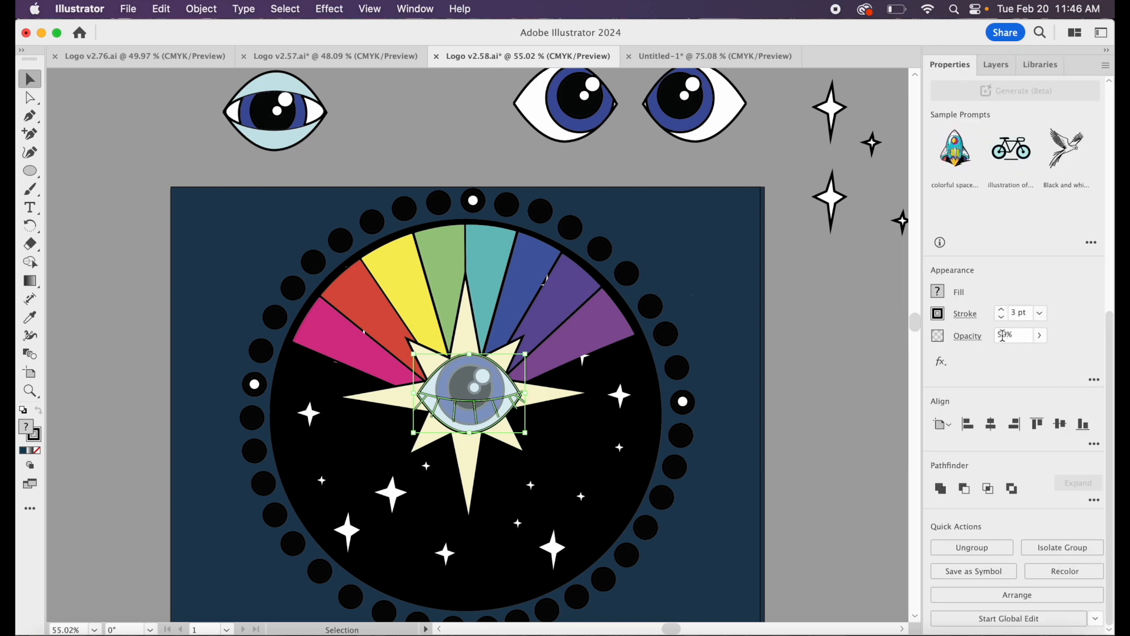
{"action": "left_click", "coordinate": [1041, 336]}
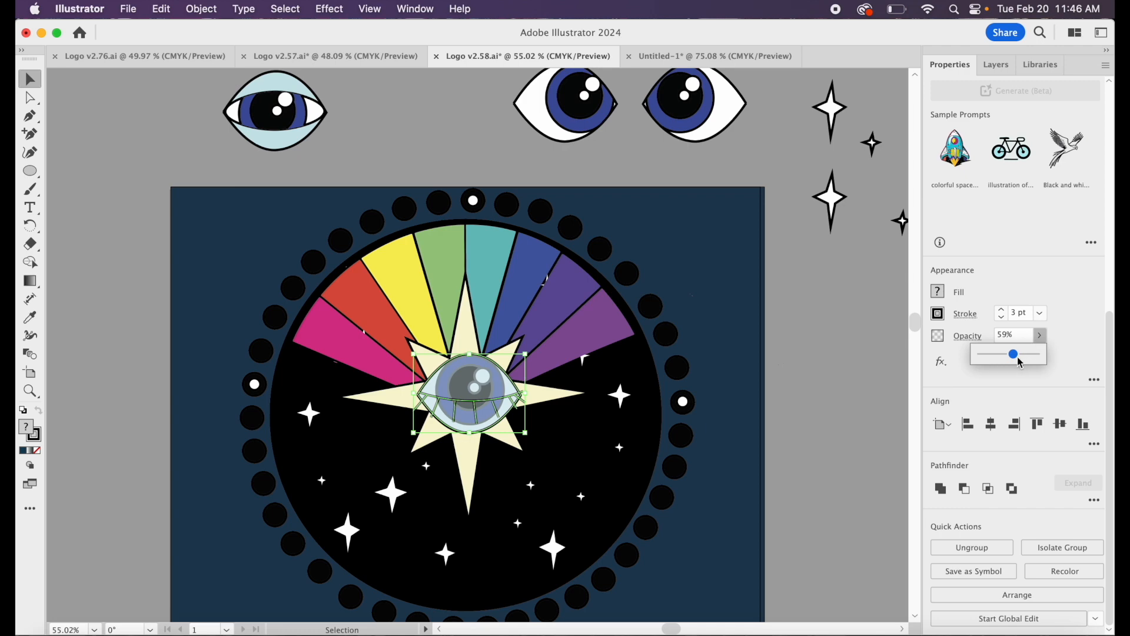
{"action": "left_click_drag", "start_coordinate": [1015, 355], "coordinate": [1052, 358]}
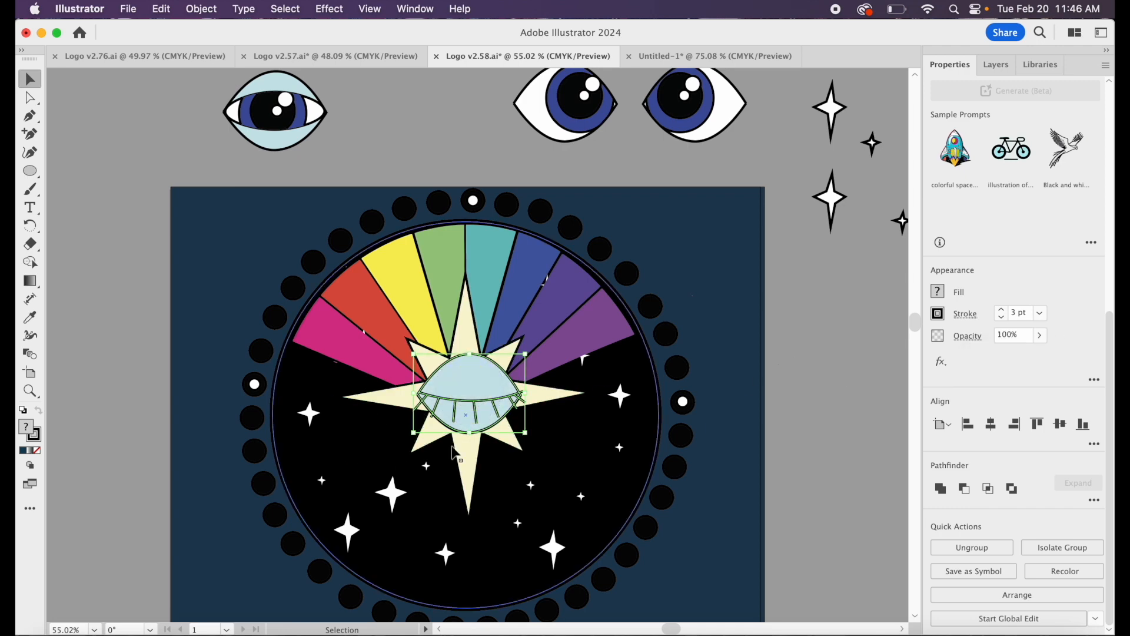
{"action": "scroll", "coordinate": [542, 407], "scroll_direction": "up", "scroll_amount": 2}
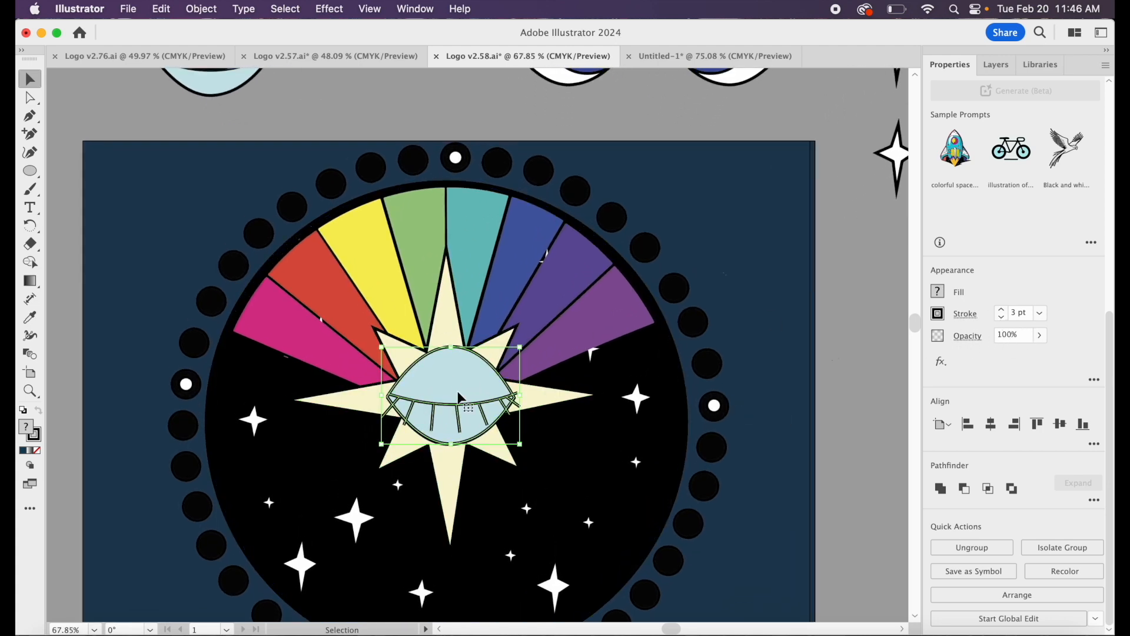
{"action": "left_click_drag", "start_coordinate": [407, 369], "coordinate": [407, 372]}
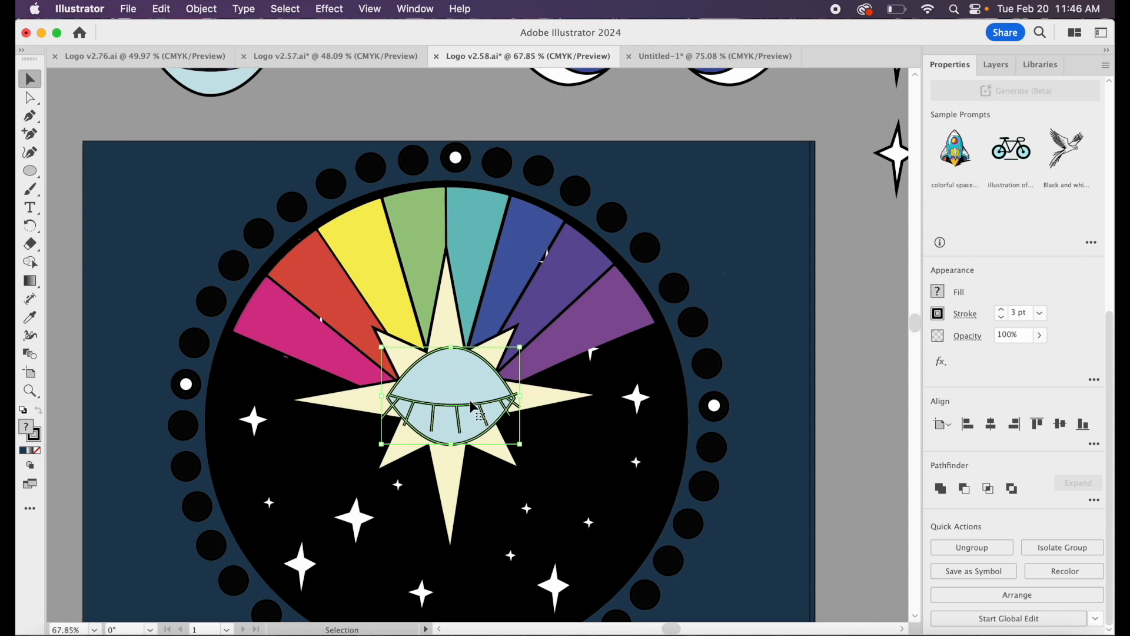
{"action": "scroll", "coordinate": [472, 406], "scroll_direction": "down", "scroll_amount": 3}
{"action": "scroll", "coordinate": [472, 407], "scroll_direction": "down", "scroll_amount": 2}
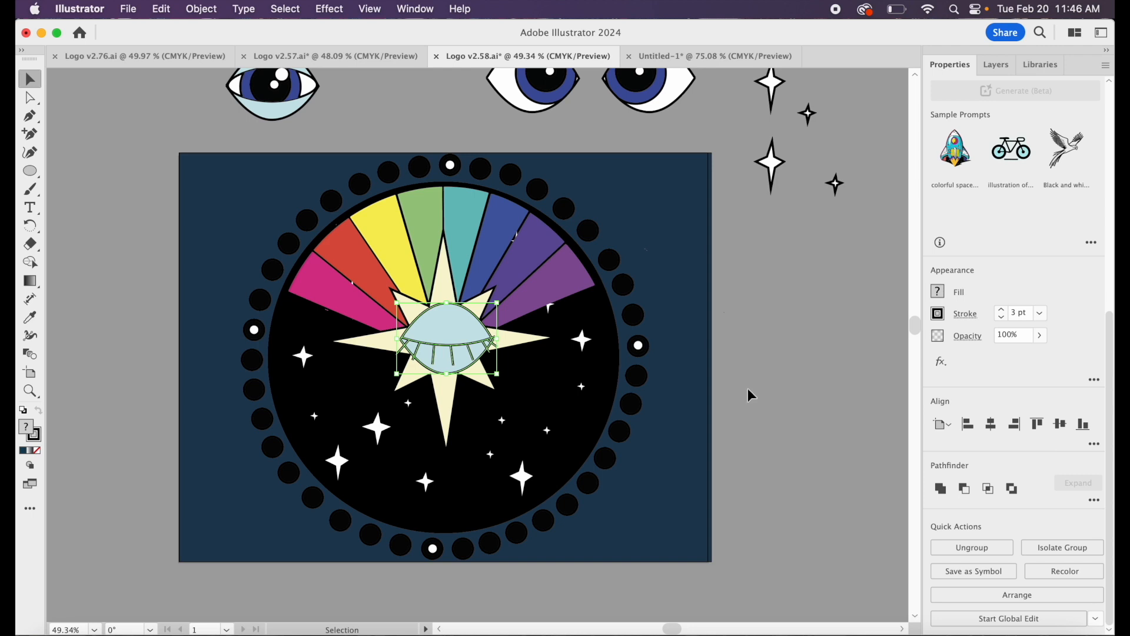
{"action": "scroll", "coordinate": [748, 392], "scroll_direction": "up", "scroll_amount": 2}
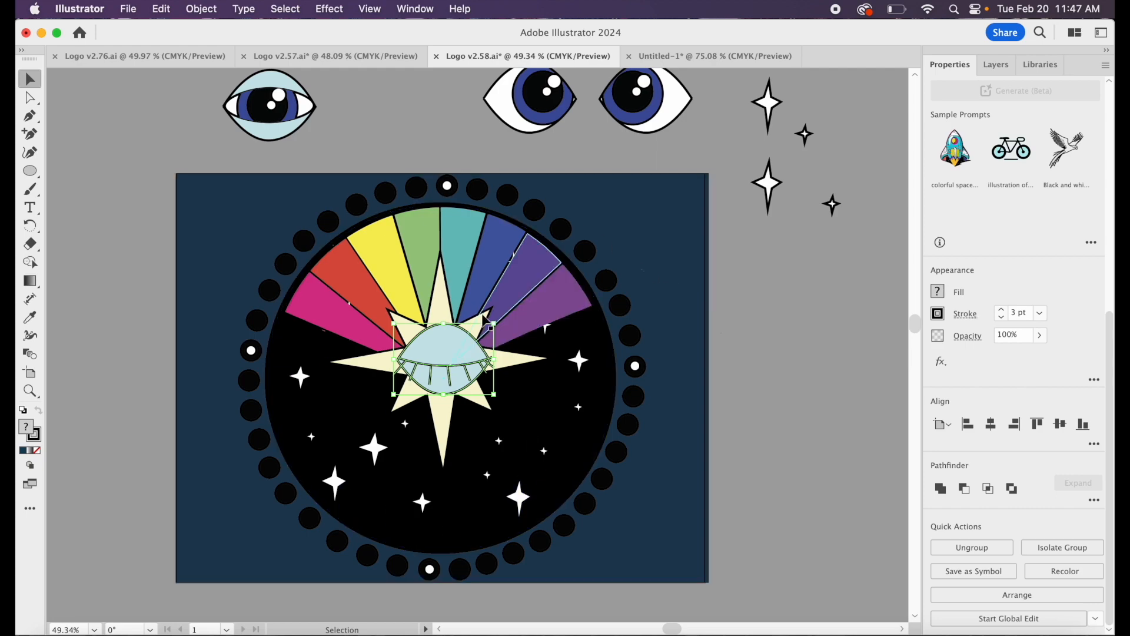
Minimize the Illustrator and sketch windows, create a desktop folder named Logo Animation, and open it.
{"action": "left_click", "coordinate": [42, 33]}
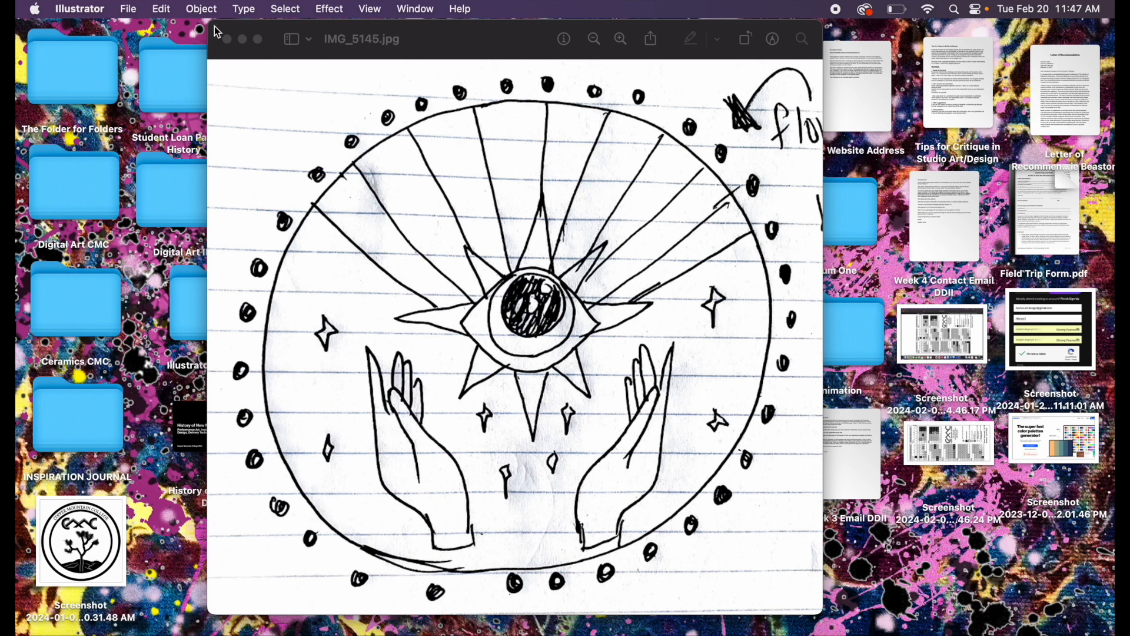
{"action": "left_click", "coordinate": [226, 37]}
{"action": "right_click", "coordinate": [499, 398]}
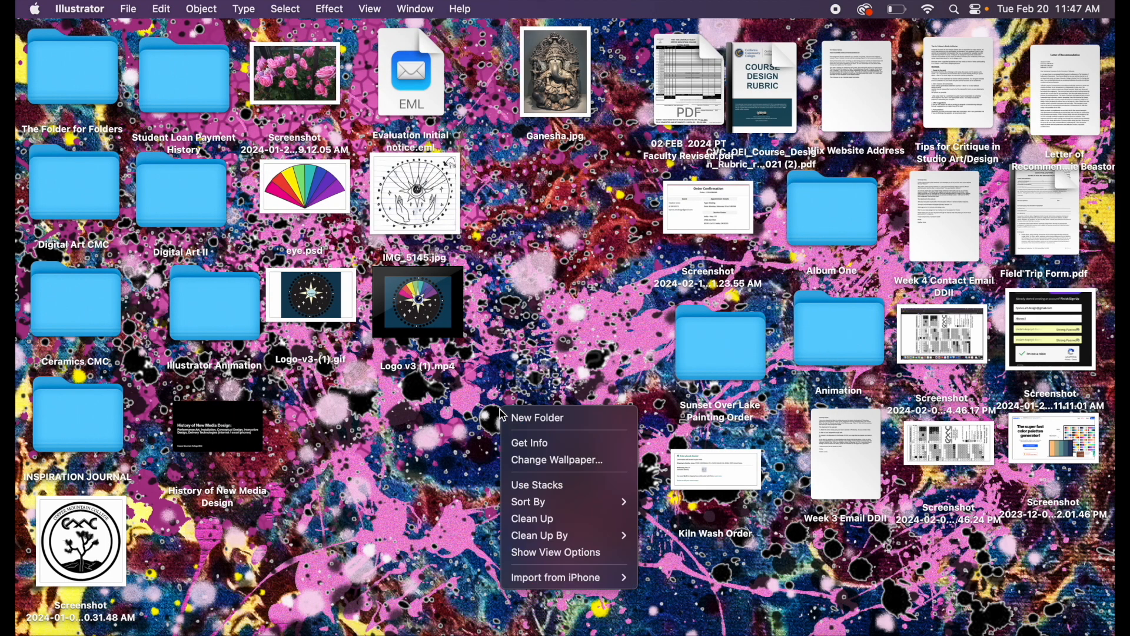
{"action": "left_click", "coordinate": [528, 423]}
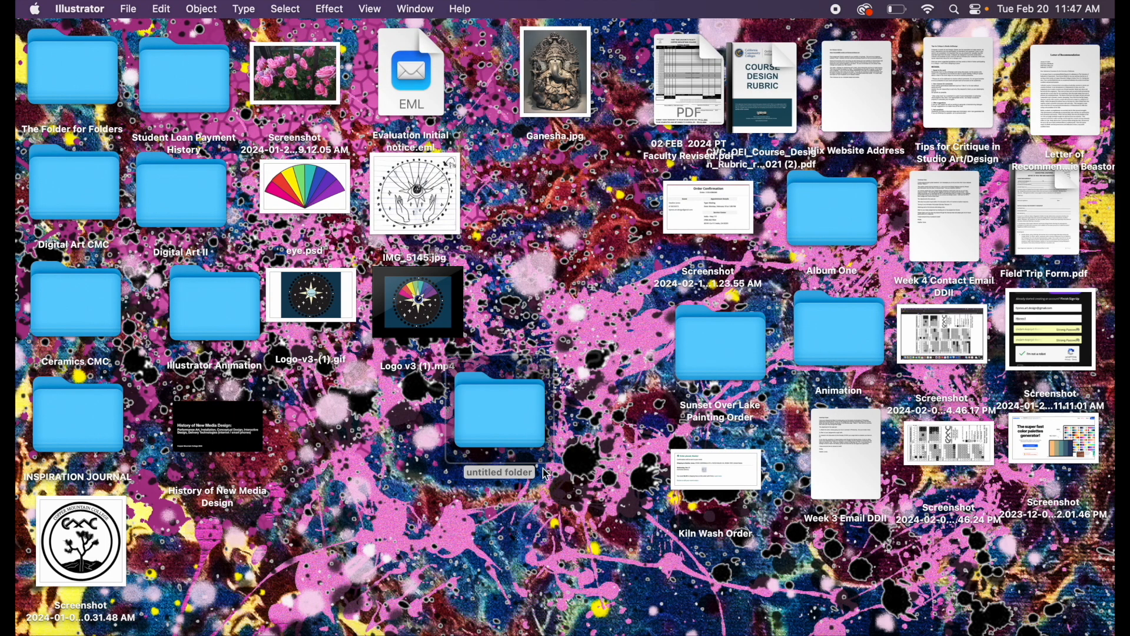
{"action": "left_click", "coordinate": [501, 474]}
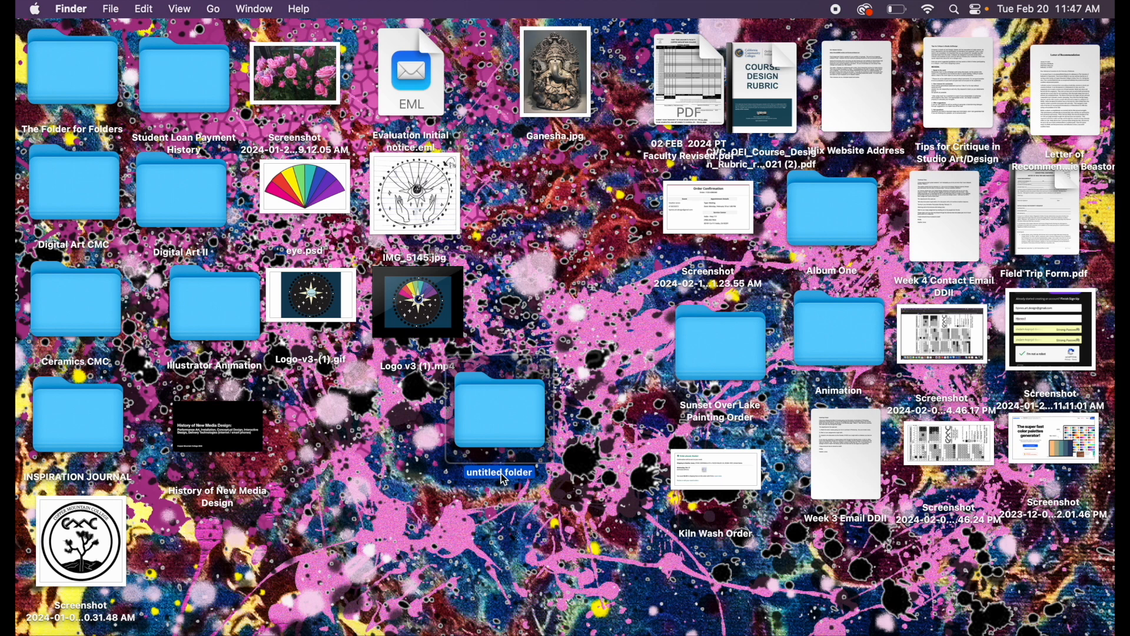
{"action": "type", "text": "Logo Animation"}
{"action": "key", "text": "Return"}
{"action": "double_click", "coordinate": [513, 411]}
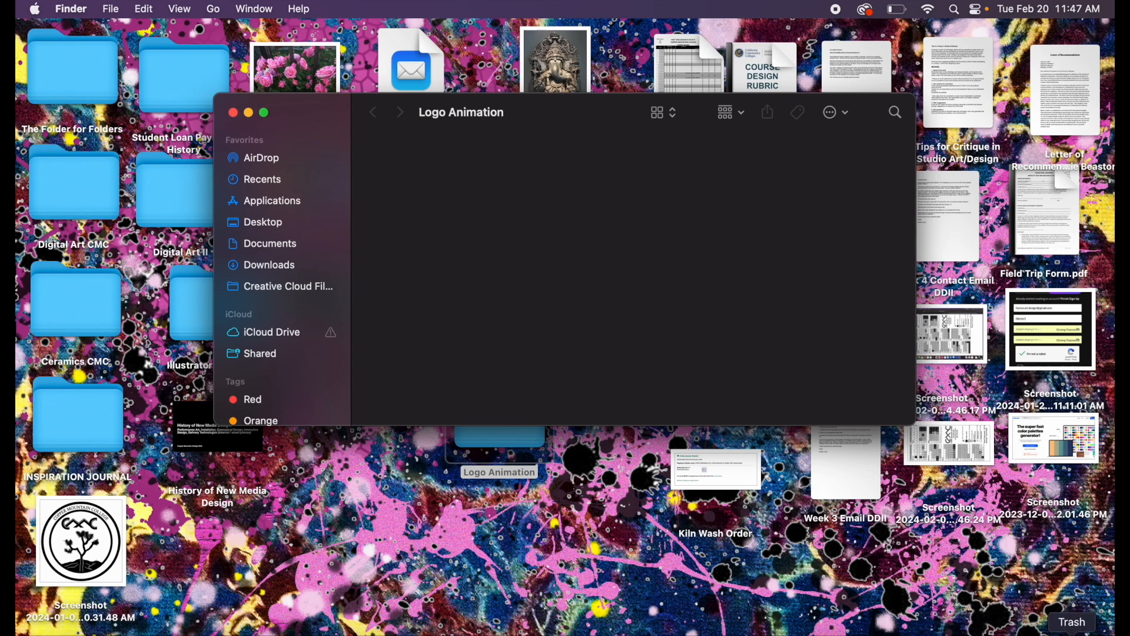
Return to Illustrator and start saving the logo on the computer, choosing the Desktop's Logo Animation folder as the destination.
{"action": "left_click", "coordinate": [992, 631]}
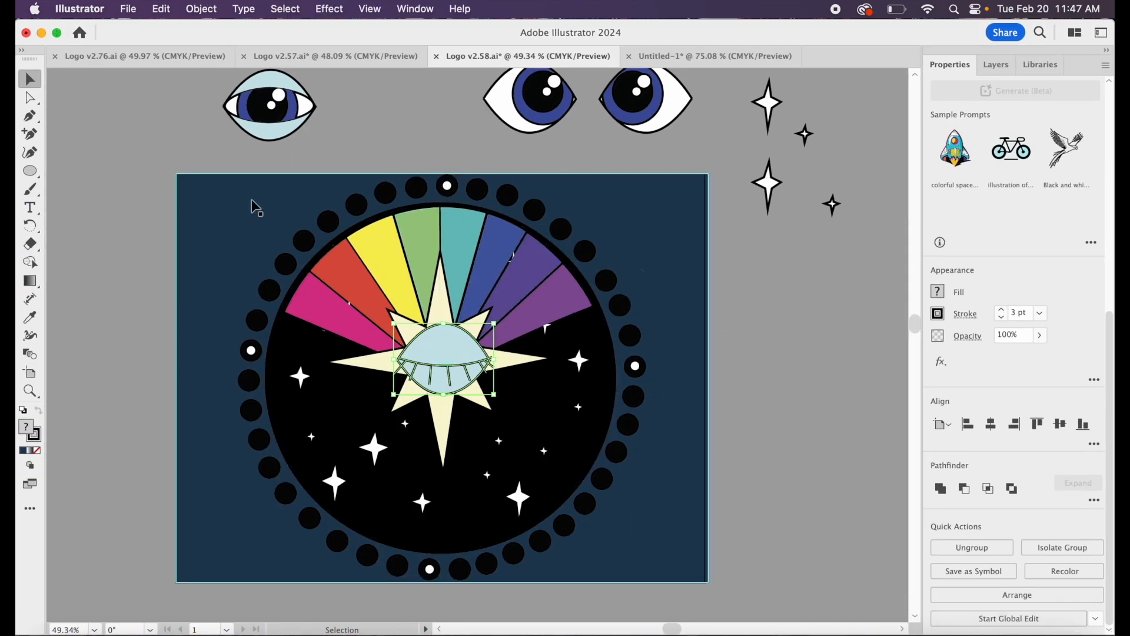
{"action": "left_click", "coordinate": [129, 10]}
{"action": "left_click", "coordinate": [154, 175]}
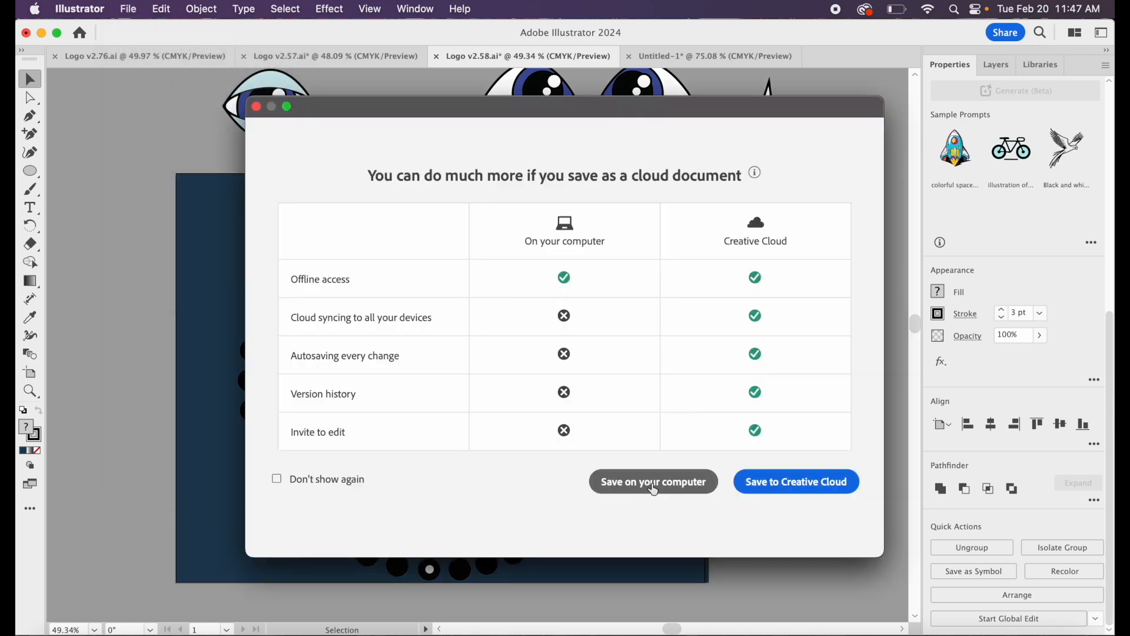
{"action": "left_click", "coordinate": [652, 481]}
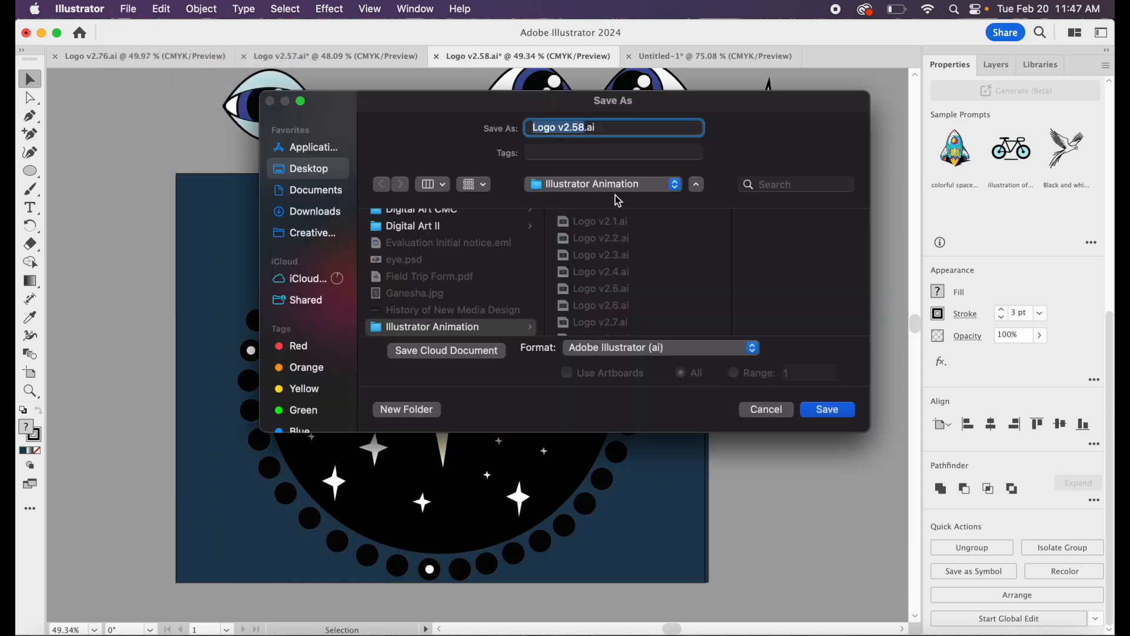
{"action": "left_click", "coordinate": [675, 184]}
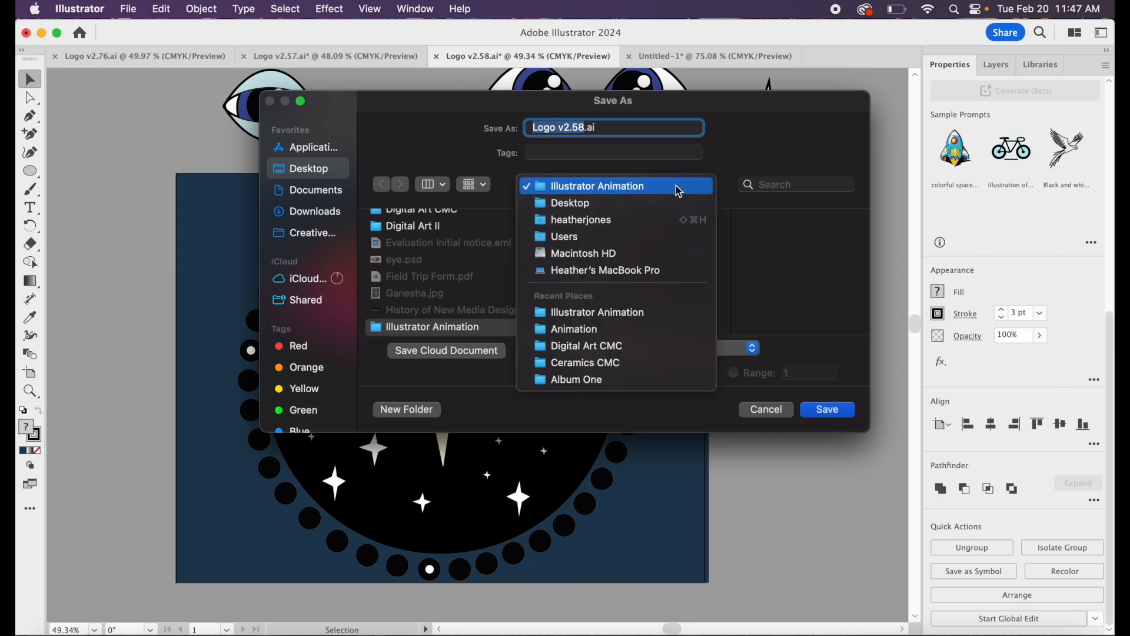
{"action": "left_click", "coordinate": [593, 207]}
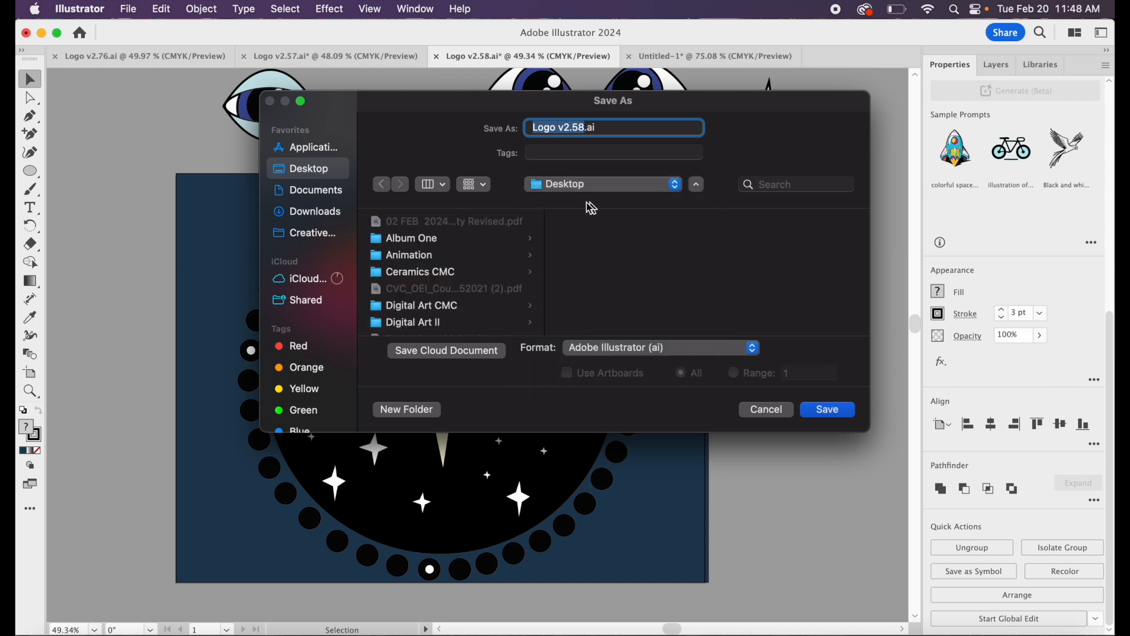
{"action": "scroll", "coordinate": [439, 263], "scroll_direction": "down", "scroll_amount": 10}
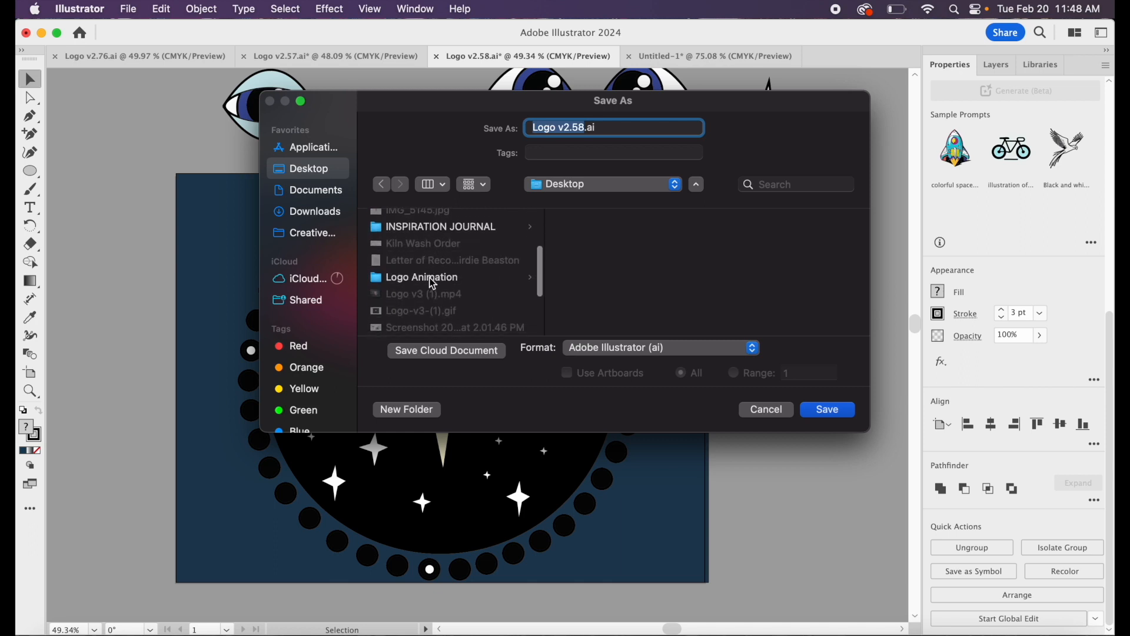
{"action": "left_click", "coordinate": [430, 277]}
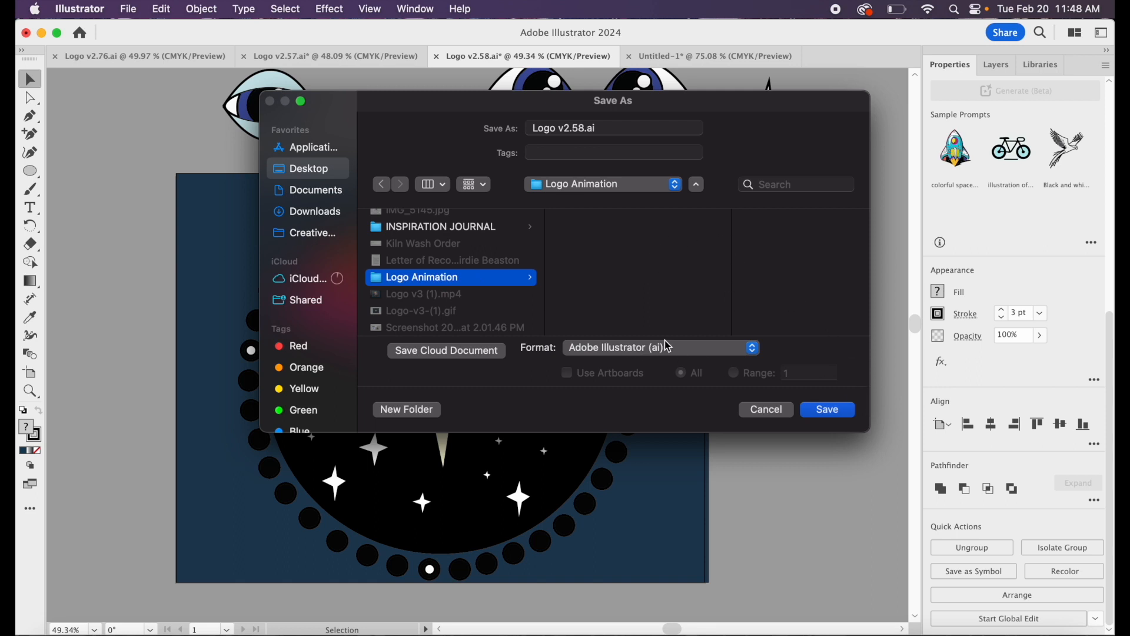
Name the file Logo v3.1.ai and save it with the Illustrator 2020 version option.
{"action": "left_click", "coordinate": [585, 128]}
{"action": "key", "text": "BackSpace"}
{"action": "key", "text": "BackSpace"}
{"action": "key", "text": "BackSpace"}
{"action": "key", "text": "BackSpace"}
{"action": "key", "text": "BackSpace"}
{"action": "key", "text": "BackSpace"}
{"action": "key", "text": "BackSpace"}
{"action": "key", "text": "BackSpace"}
{"action": "key", "text": "BackSpace"}
{"action": "key", "text": "BackSpace"}
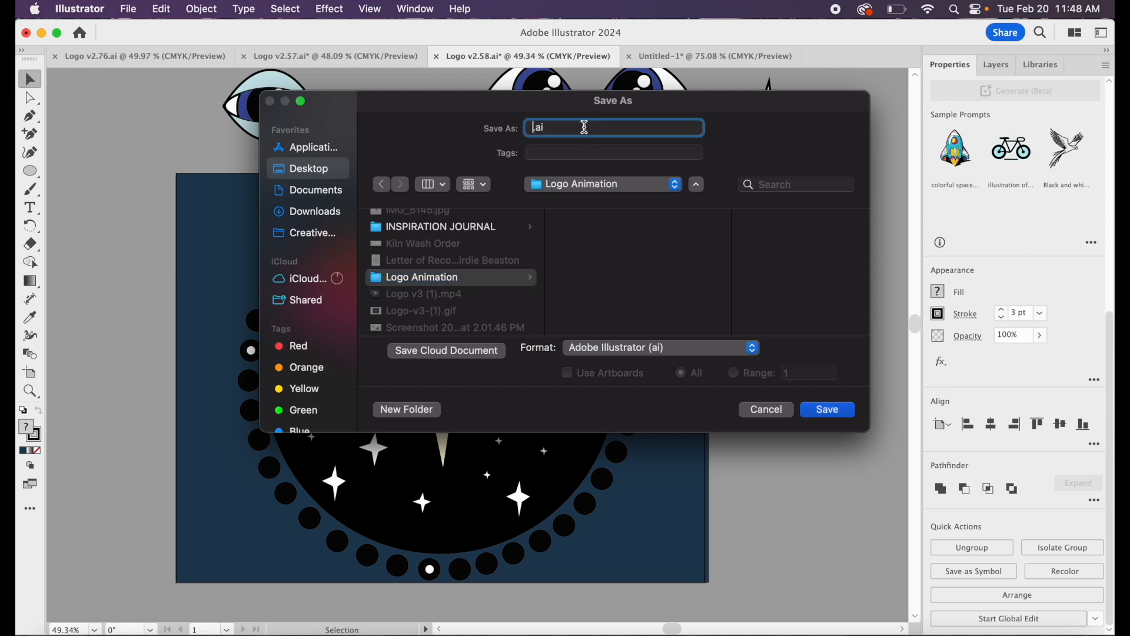
{"action": "type", "text": "Logo v3"}
{"action": "type", "text": ".1"}
{"action": "left_click", "coordinate": [828, 410]}
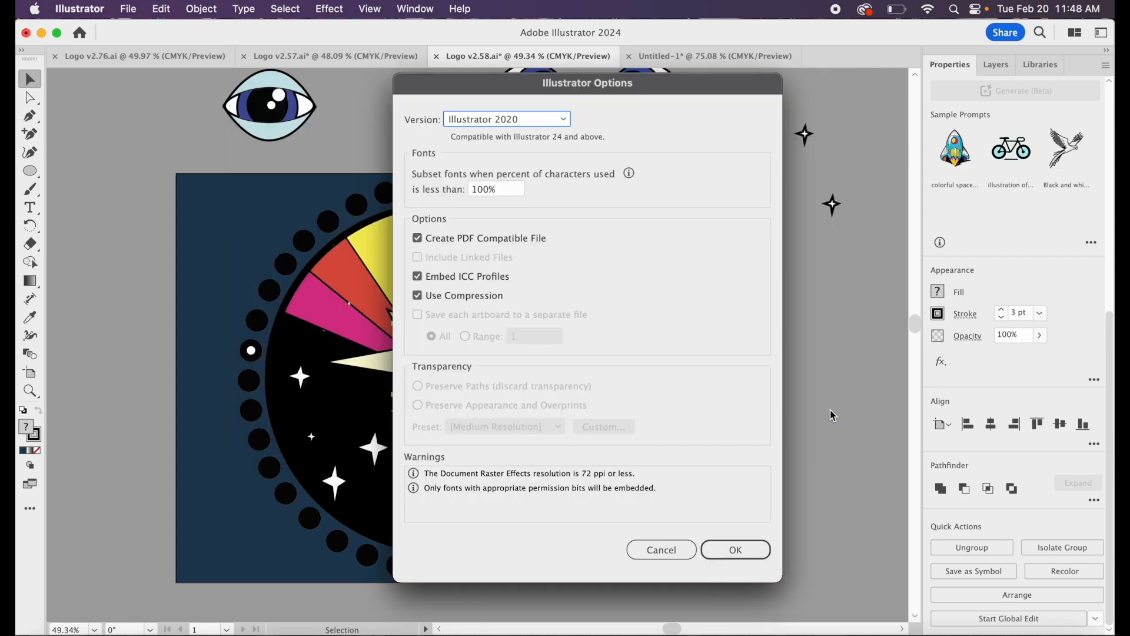
{"action": "left_click", "coordinate": [733, 549]}
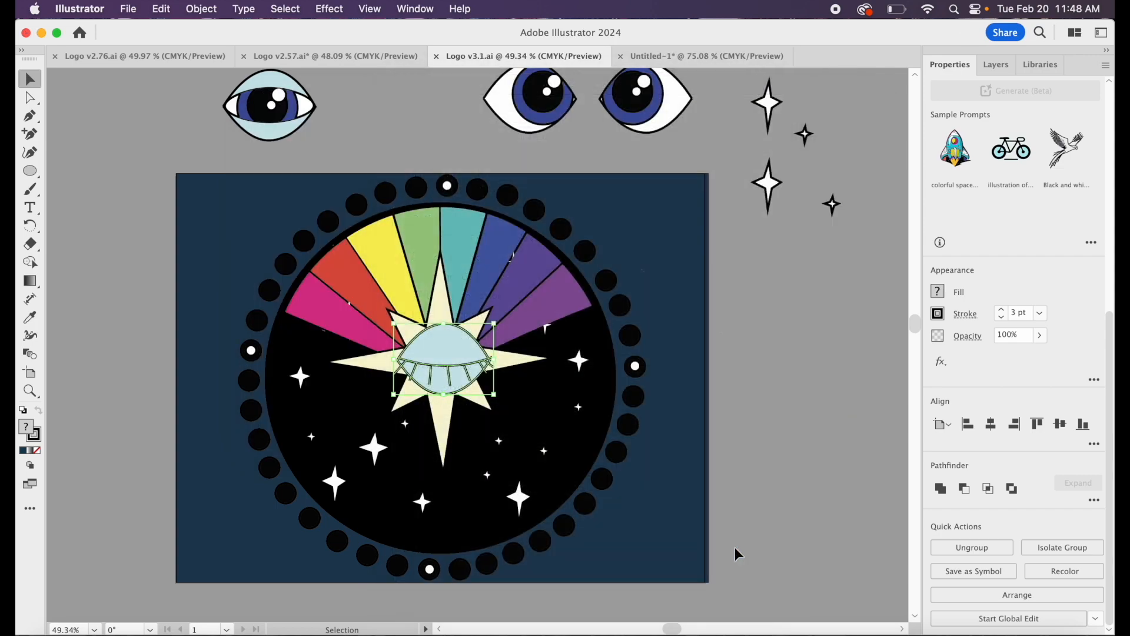
Move the closed eye back above the artboard and place the half-open eye over the starburst's central eye.
{"action": "left_click", "coordinate": [41, 32]}
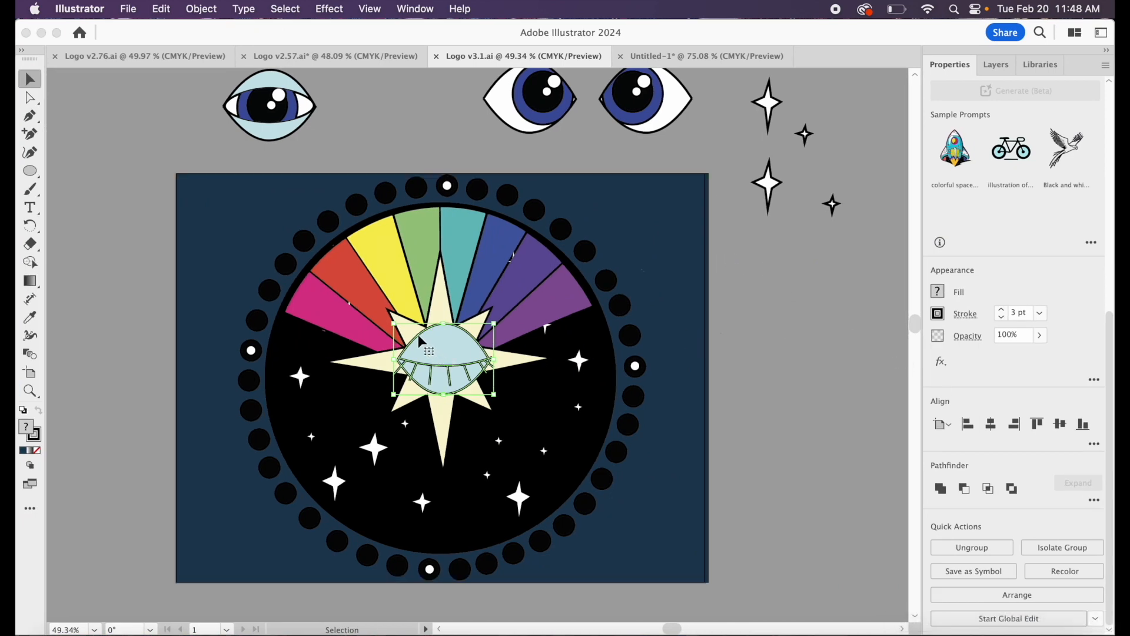
{"action": "left_click_drag", "start_coordinate": [418, 334], "coordinate": [376, 126]}
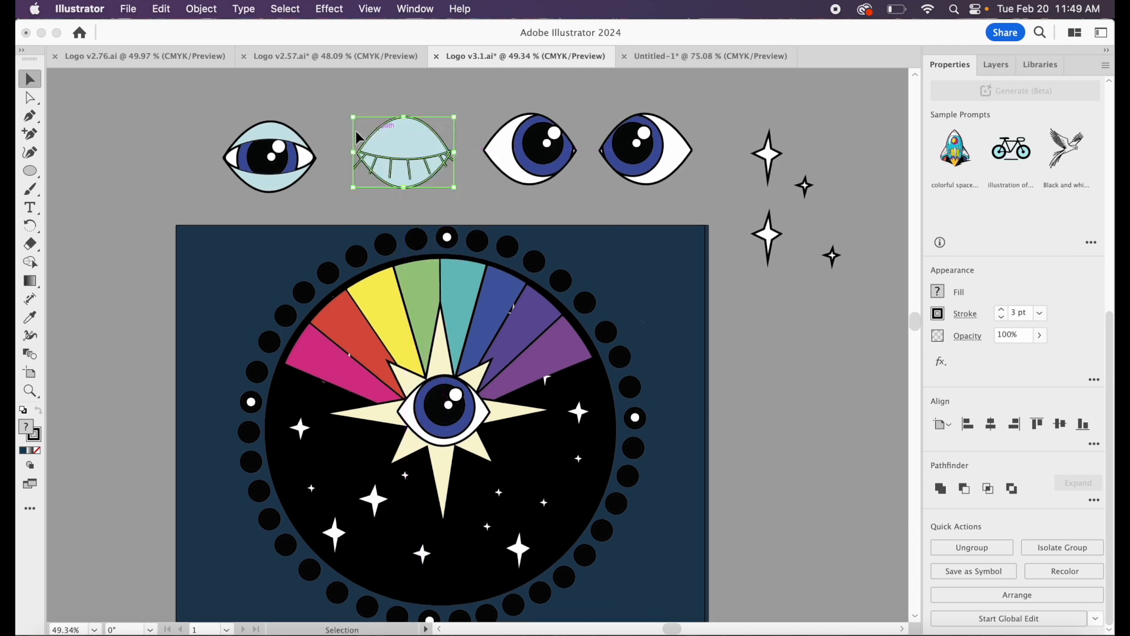
{"action": "left_click_drag", "start_coordinate": [243, 142], "coordinate": [416, 389]}
{"action": "scroll", "coordinate": [416, 390], "scroll_direction": "up", "scroll_amount": 5}
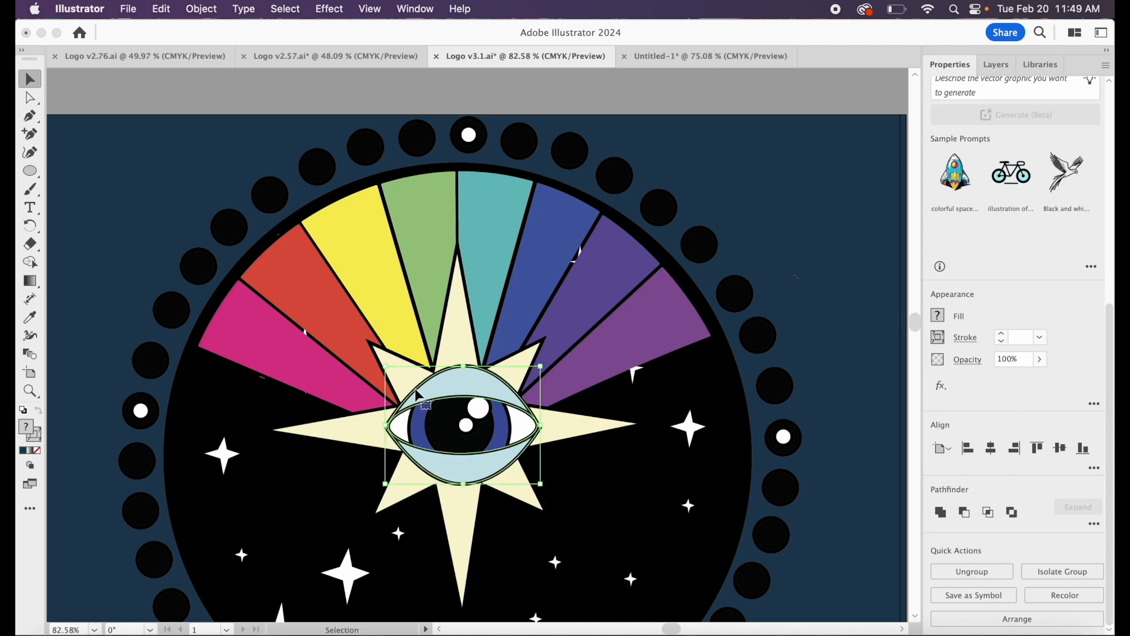
{"action": "scroll", "coordinate": [416, 393], "scroll_direction": "down", "scroll_amount": 5}
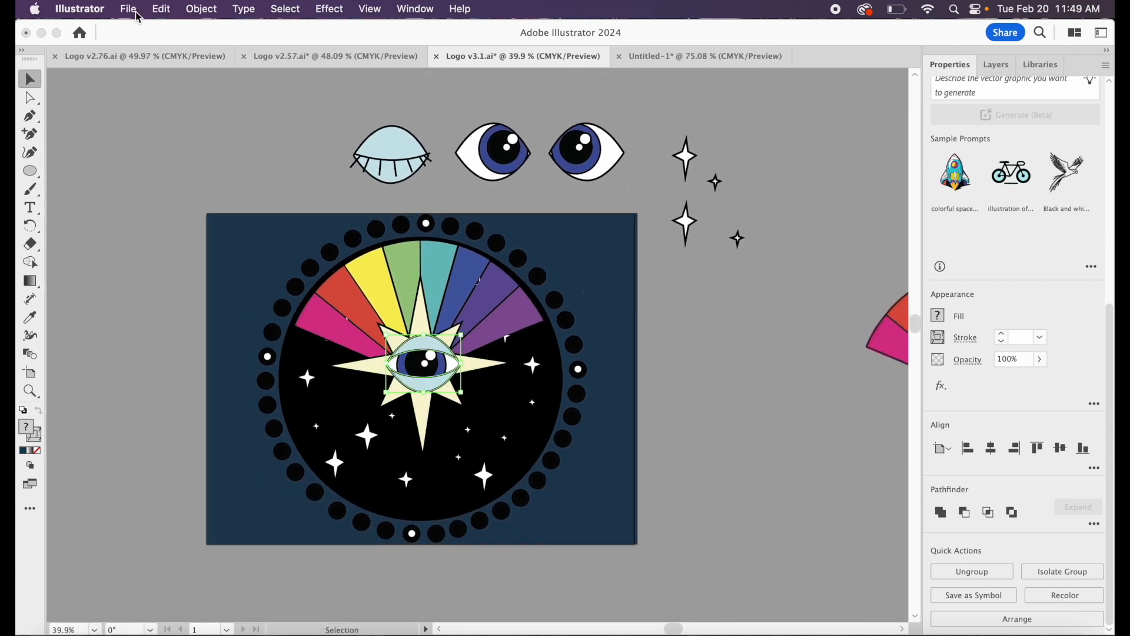
Save the half-open eye frame on the computer as Logo v3.2.ai in Illustrator 2020 format, and check the Logo Animation folder.
{"action": "left_click", "coordinate": [129, 9]}
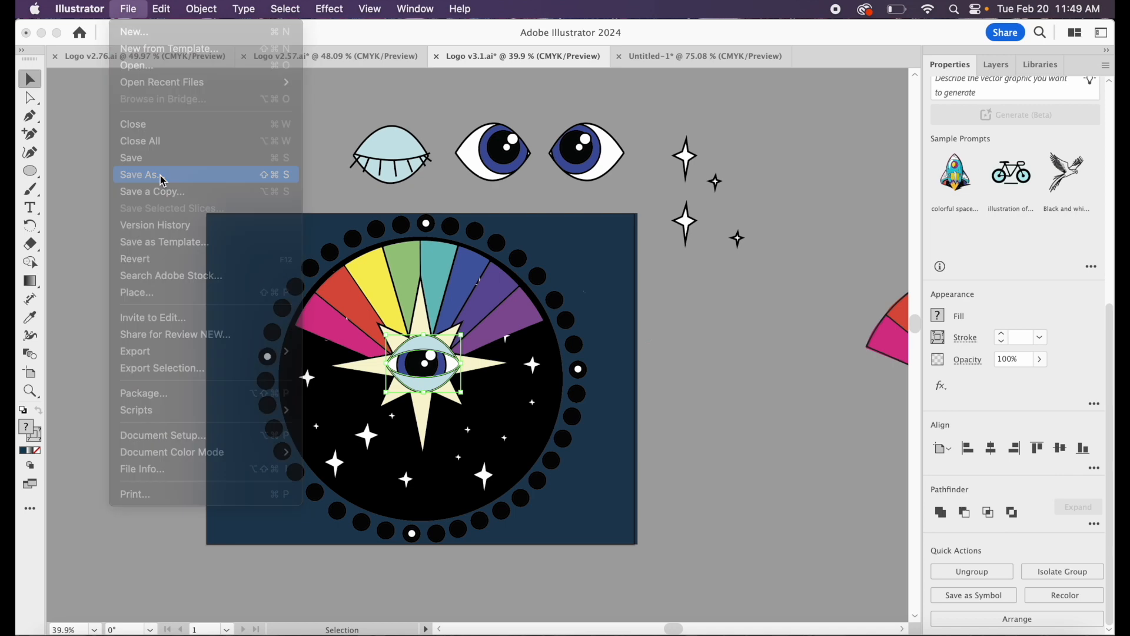
{"action": "left_click", "coordinate": [163, 177]}
{"action": "left_click", "coordinate": [675, 482]}
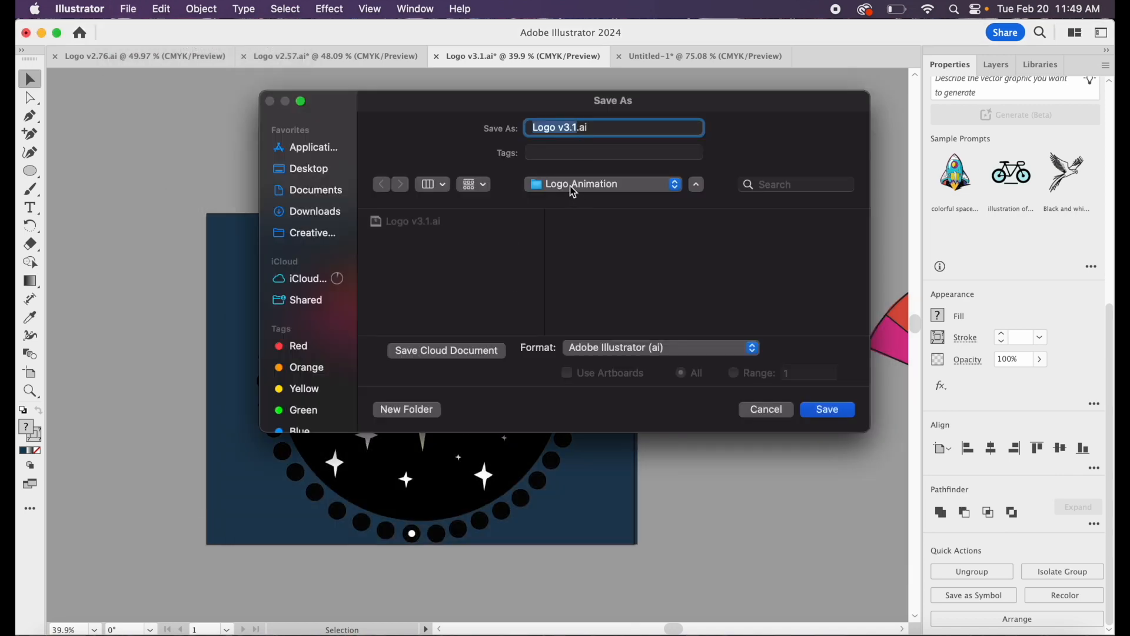
{"action": "left_click", "coordinate": [577, 127]}
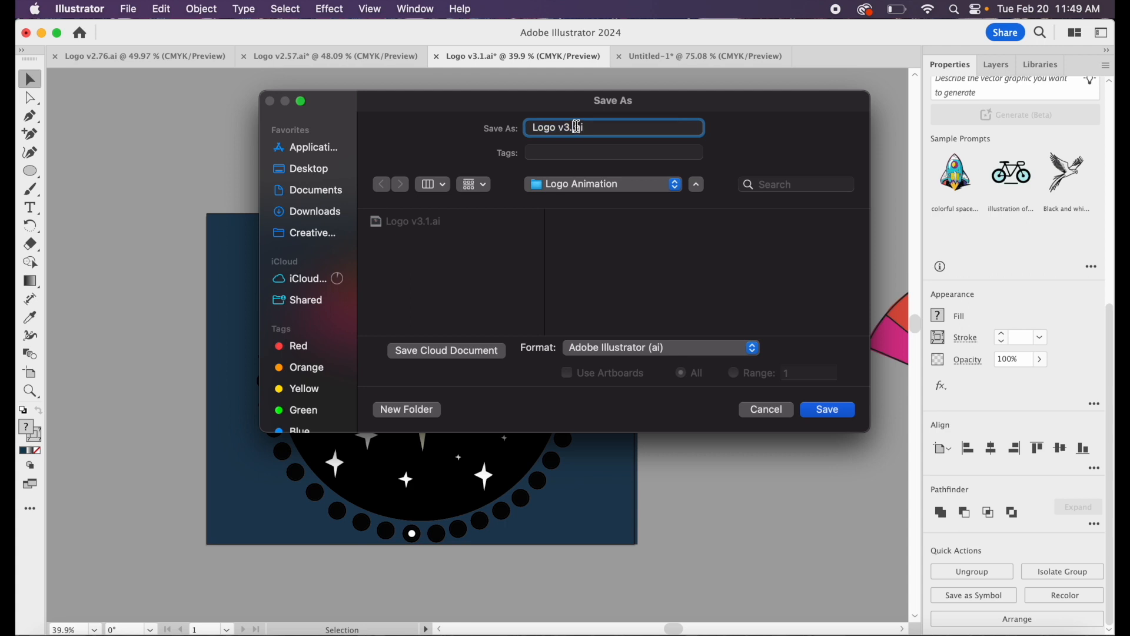
{"action": "key", "text": "BackSpace"}
{"action": "type", "text": "2"}
{"action": "left_click", "coordinate": [839, 411]}
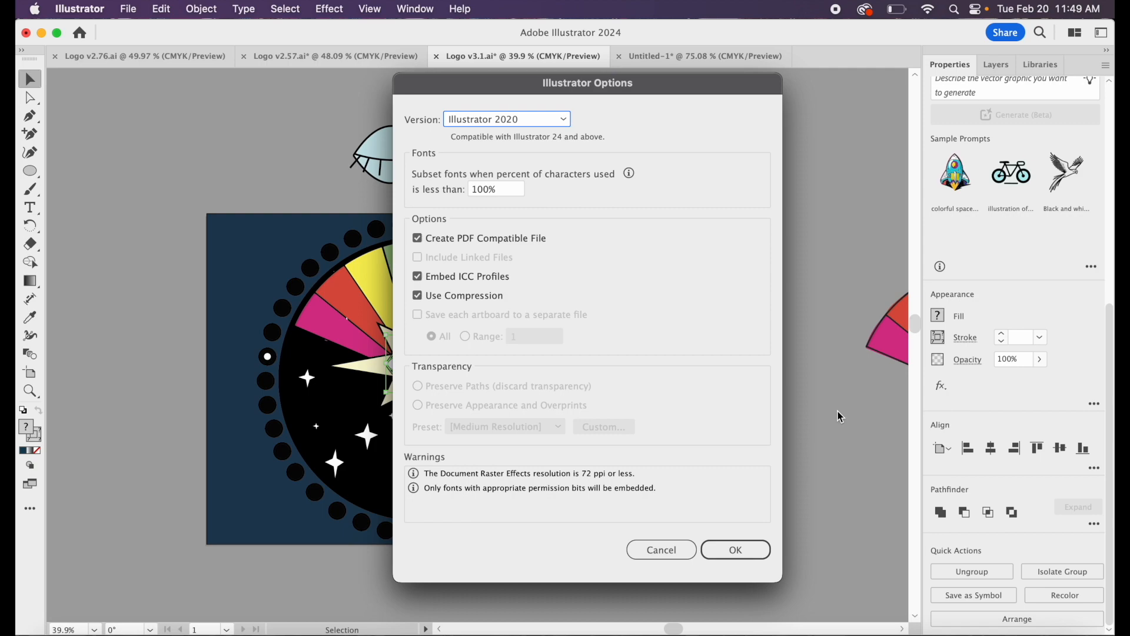
{"action": "left_click", "coordinate": [736, 550]}
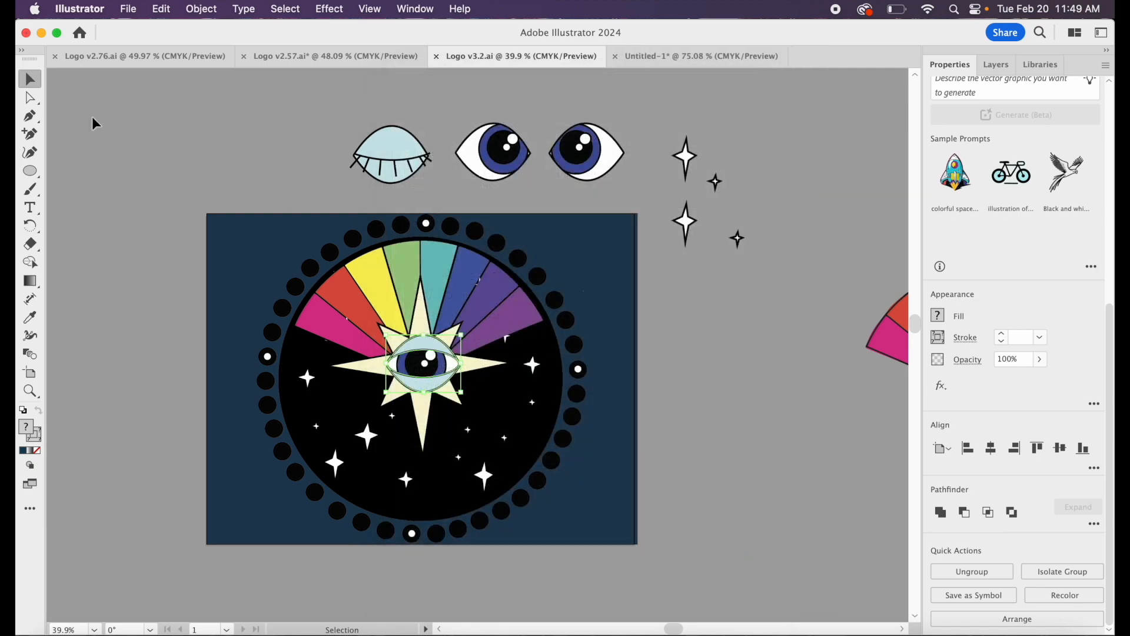
{"action": "left_click", "coordinate": [42, 34]}
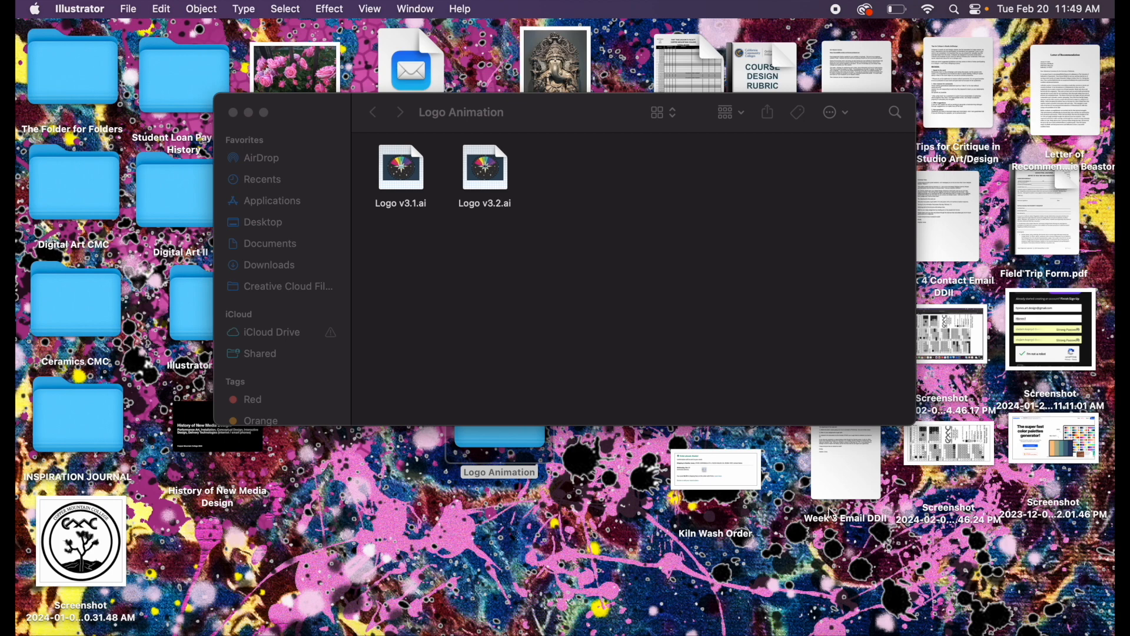
{"action": "left_click", "coordinate": [1012, 627]}
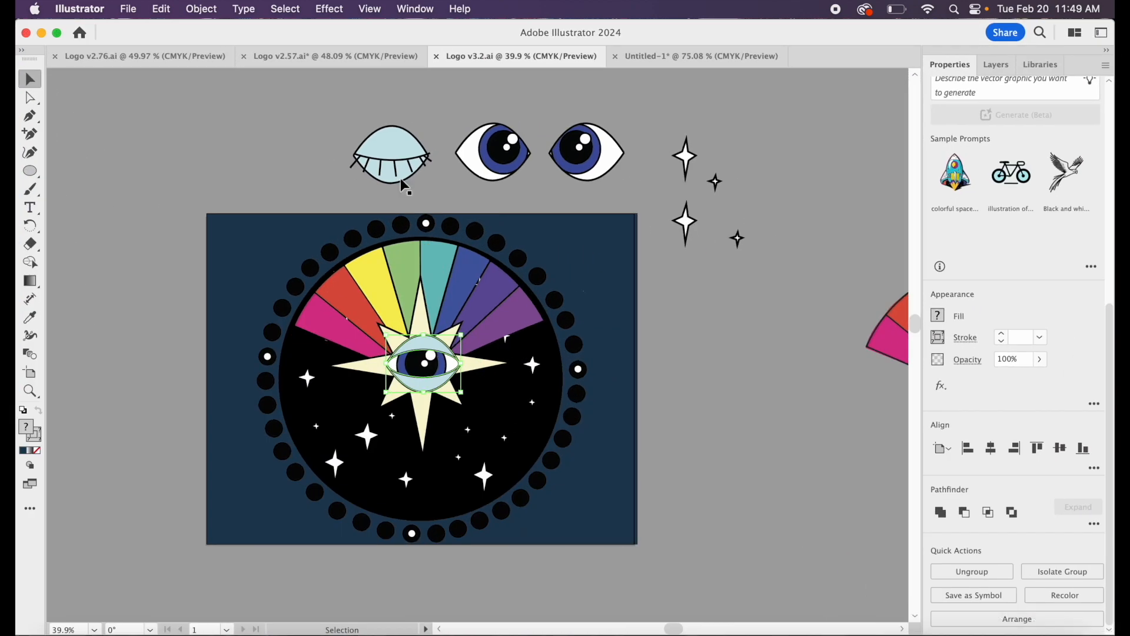
Move the half-open eye back above the artboard and save the open-eye frame on the computer as Logo v3.3.ai.
{"action": "left_click_drag", "start_coordinate": [402, 346], "coordinate": [266, 144]}
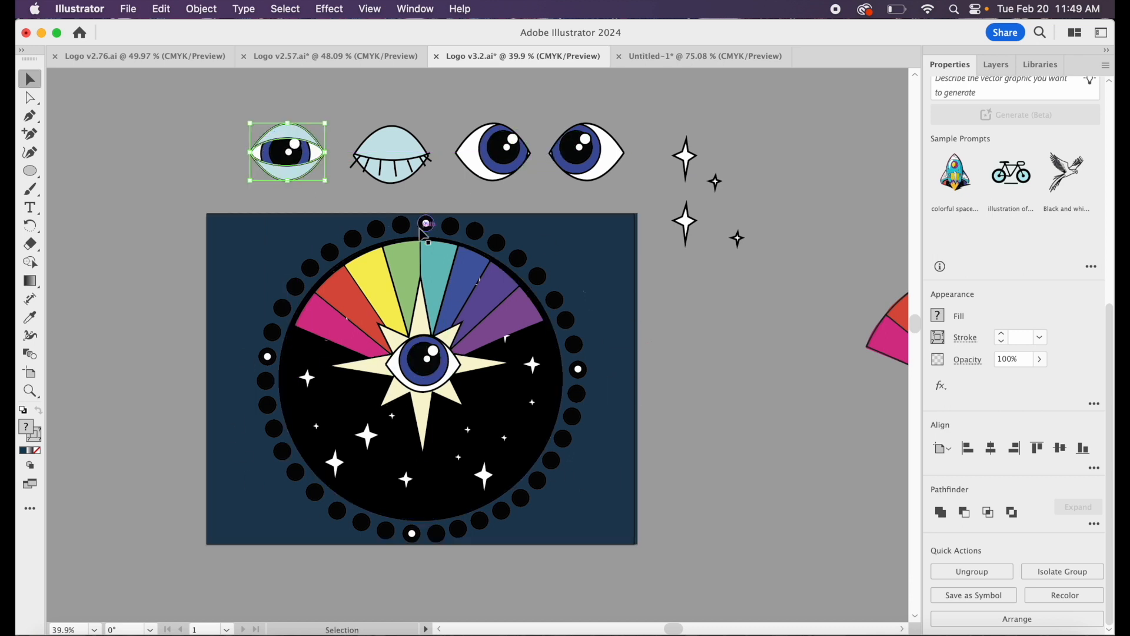
{"action": "left_click", "coordinate": [133, 10]}
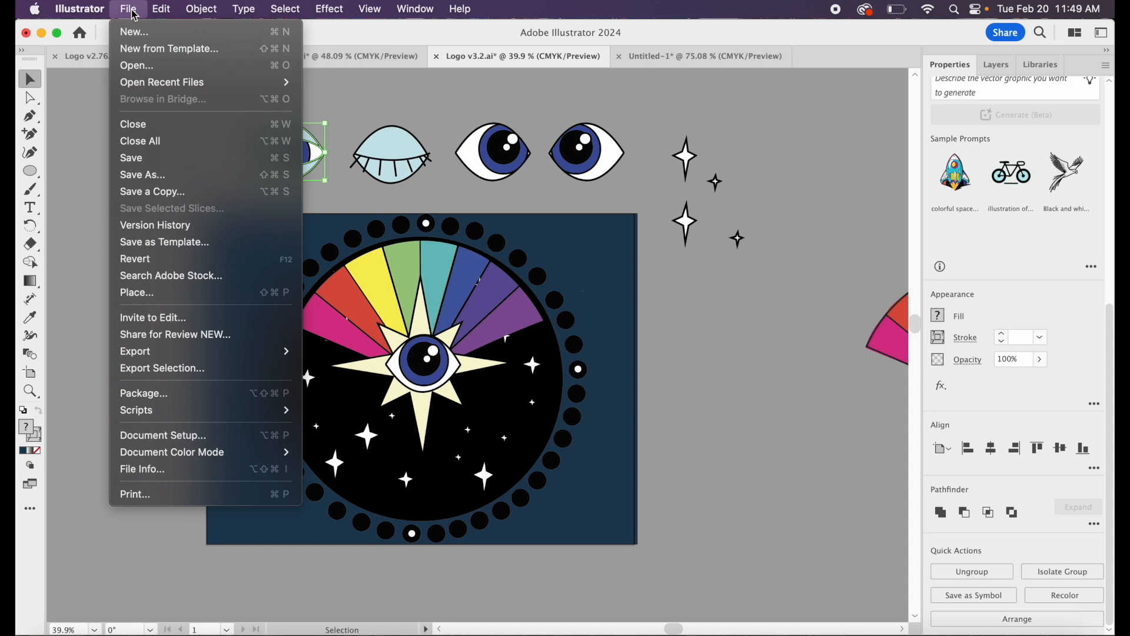
{"action": "left_click", "coordinate": [156, 177]}
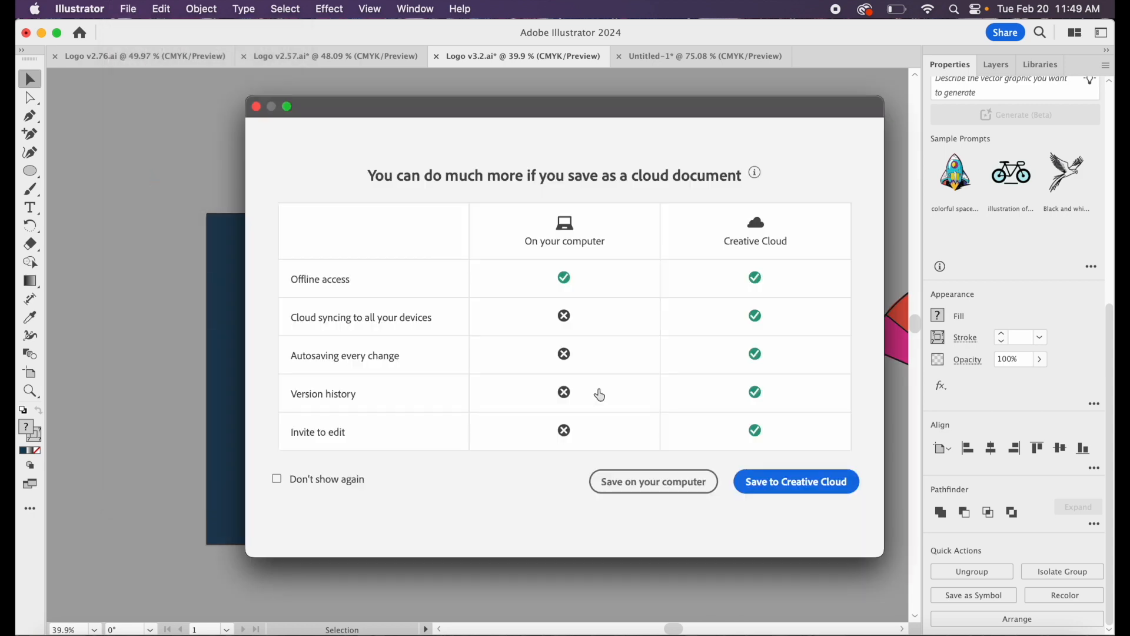
{"action": "left_click", "coordinate": [683, 489]}
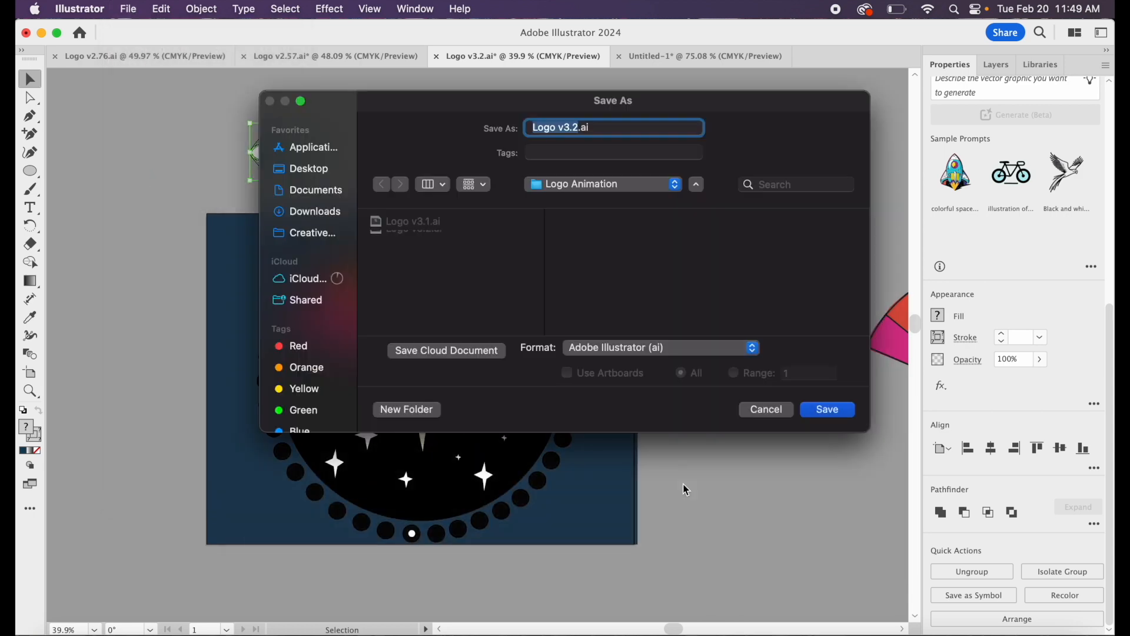
{"action": "left_click", "coordinate": [580, 128]}
{"action": "key", "text": "BackSpace"}
{"action": "type", "text": "3"}
{"action": "left_click", "coordinate": [827, 409]}
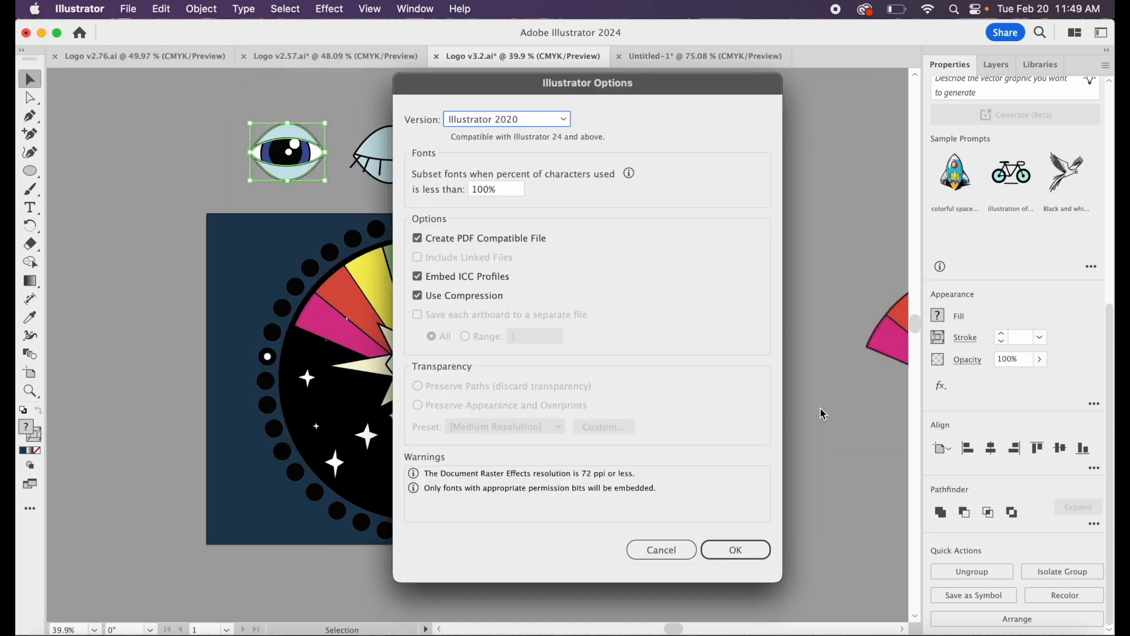
{"action": "left_click", "coordinate": [747, 554]}
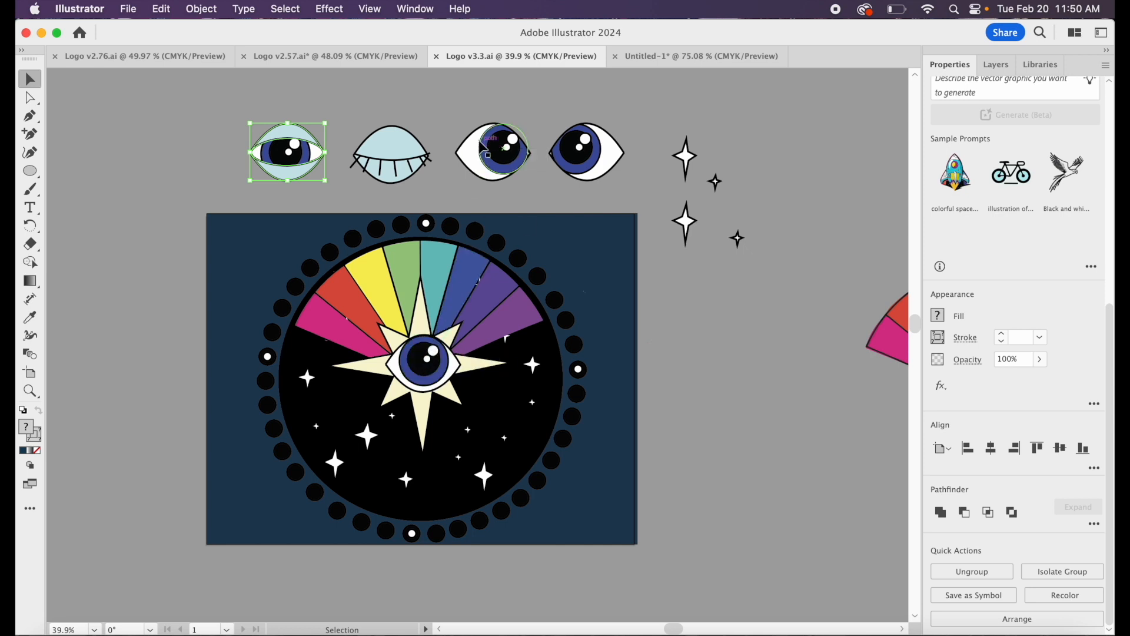
Place the eye looking right over the starburst's central eye, aligning it with the outline of the eye beneath.
{"action": "left_click_drag", "start_coordinate": [478, 142], "coordinate": [410, 348]}
{"action": "scroll", "coordinate": [410, 349], "scroll_direction": "up", "scroll_amount": 3}
{"action": "left_click_drag", "start_coordinate": [399, 358], "coordinate": [396, 356]}
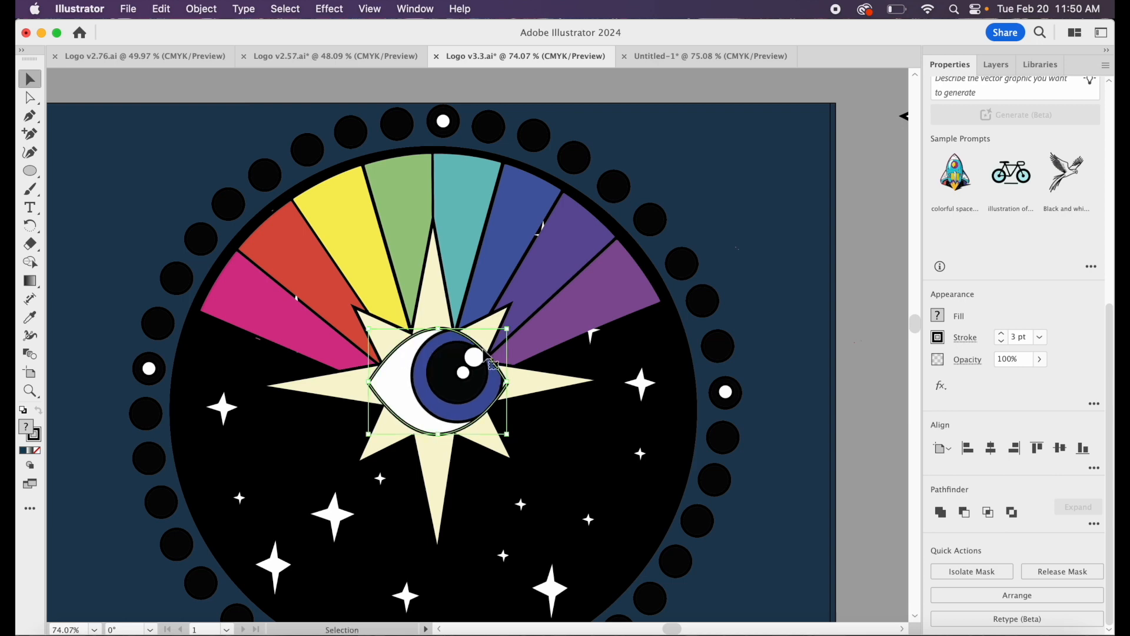
Save the right-looking eye frame on the computer as Logo v3.4.ai in the Logo Animation folder.
{"action": "scroll", "coordinate": [494, 365], "scroll_direction": "down", "scroll_amount": 3}
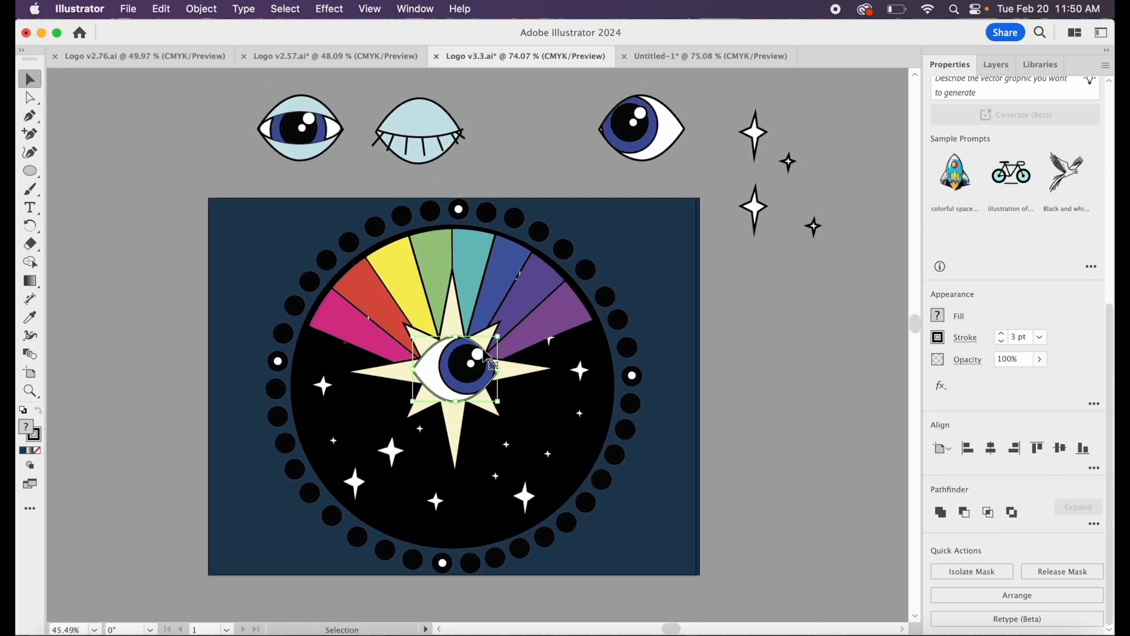
{"action": "left_click", "coordinate": [130, 9]}
{"action": "left_click", "coordinate": [147, 177]}
{"action": "left_click", "coordinate": [713, 484]}
{"action": "left_click", "coordinate": [579, 128]}
{"action": "key", "text": "BackSpace"}
{"action": "type", "text": "4"}
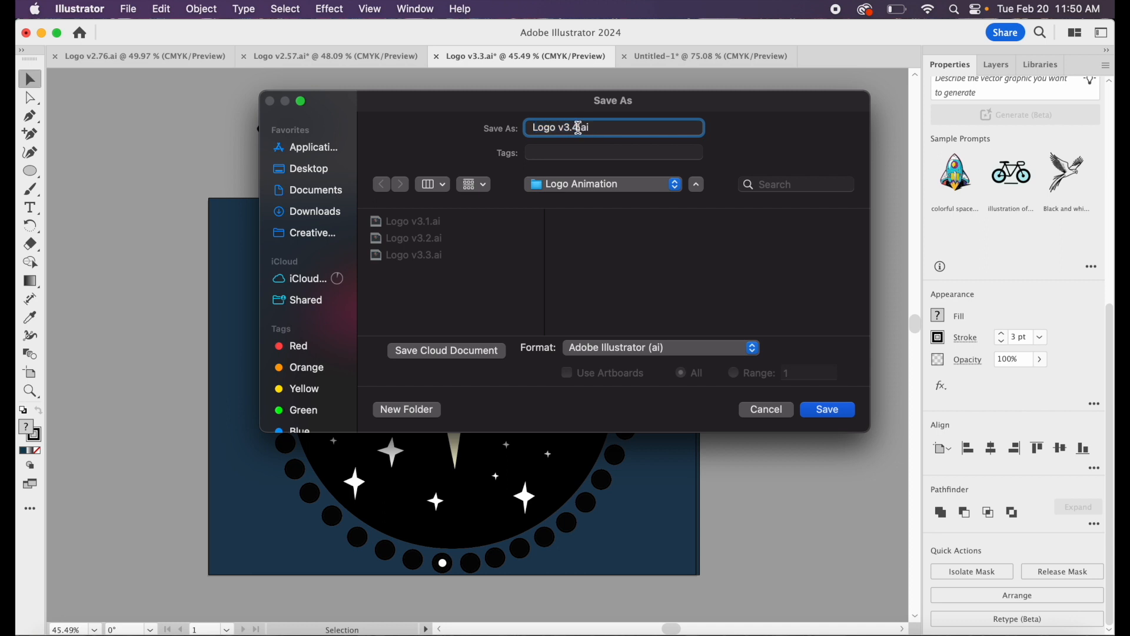
{"action": "left_click", "coordinate": [825, 411]}
{"action": "left_click", "coordinate": [740, 550]}
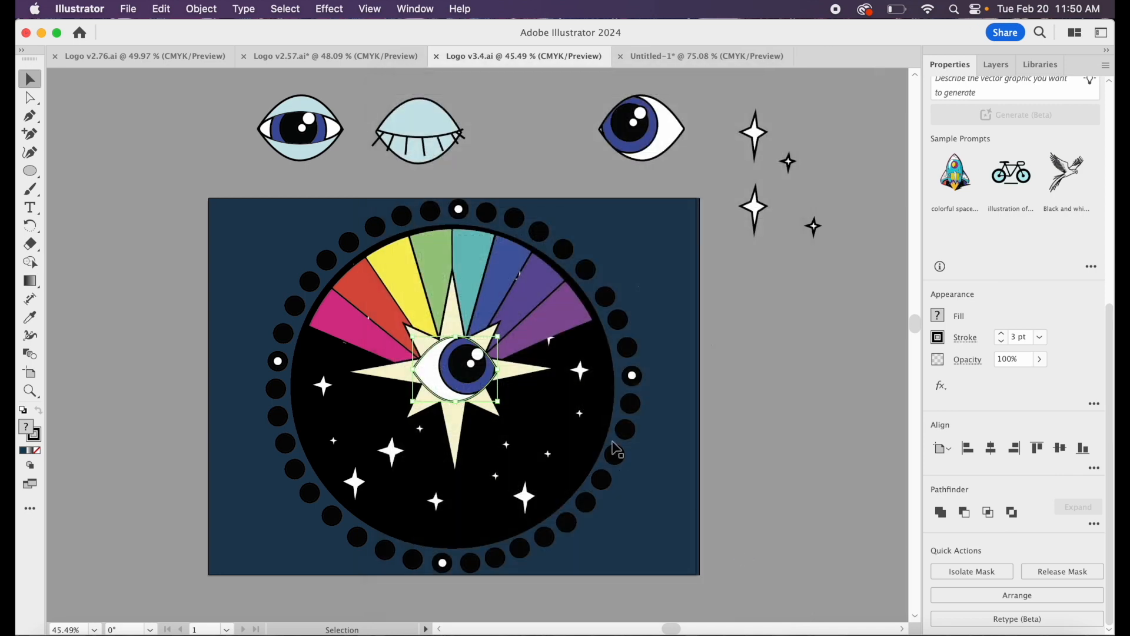
Move the right-looking eye back above the artboard and save the centered-eye frame on the computer as Logo v3.5.ai.
{"action": "left_click_drag", "start_coordinate": [444, 347], "coordinate": [516, 104]}
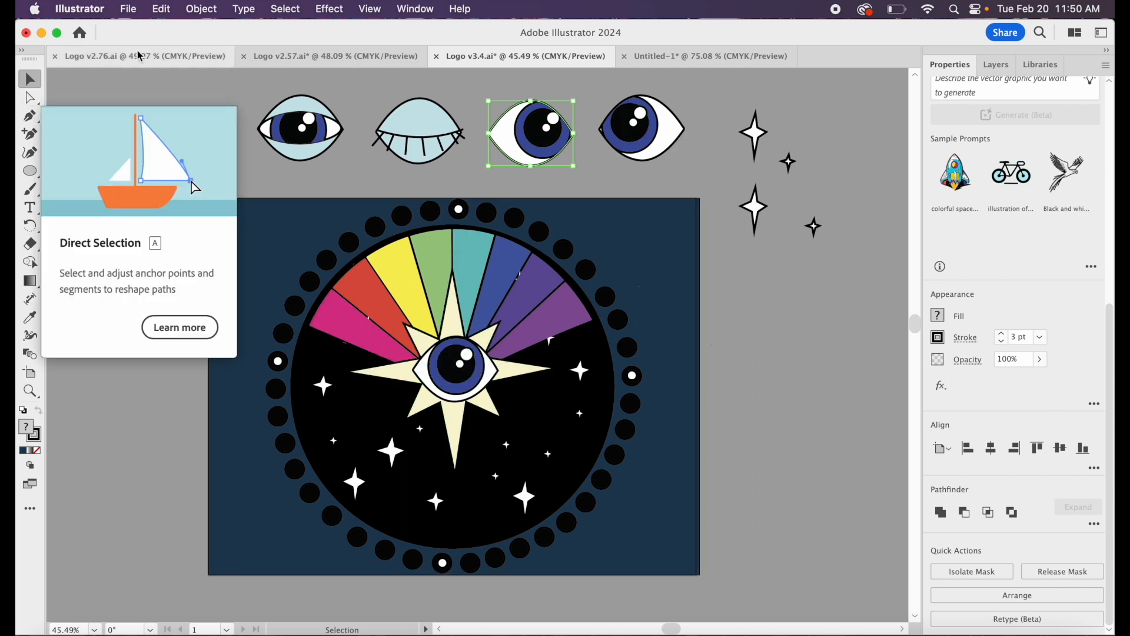
{"action": "left_click", "coordinate": [134, 13]}
{"action": "left_click", "coordinate": [142, 173]}
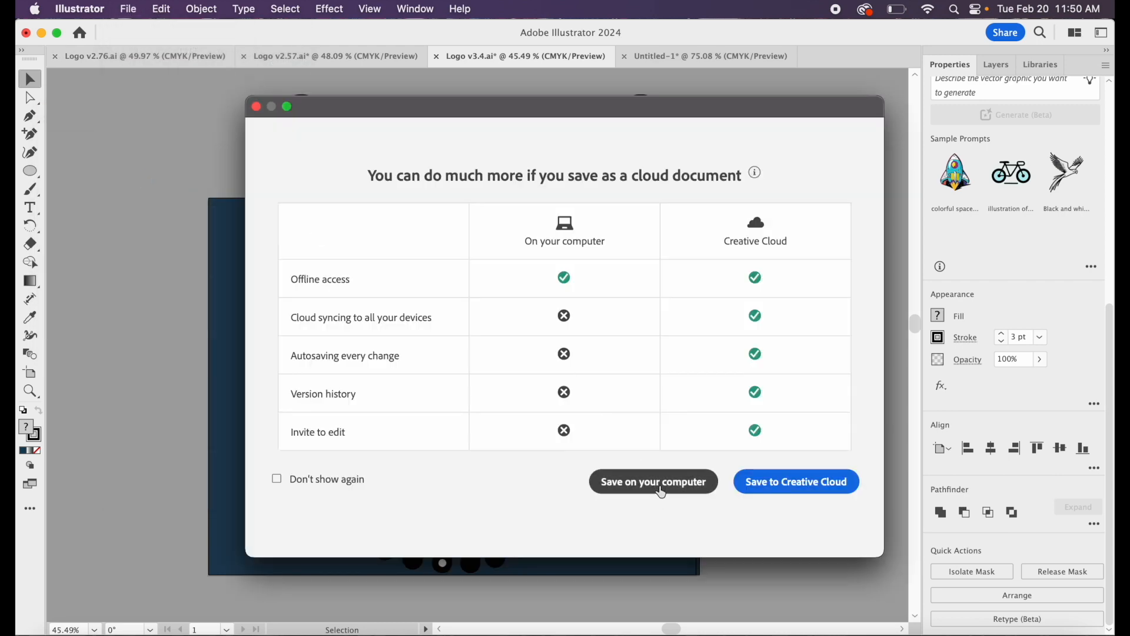
{"action": "left_click", "coordinate": [661, 485]}
{"action": "left_click", "coordinate": [579, 127]}
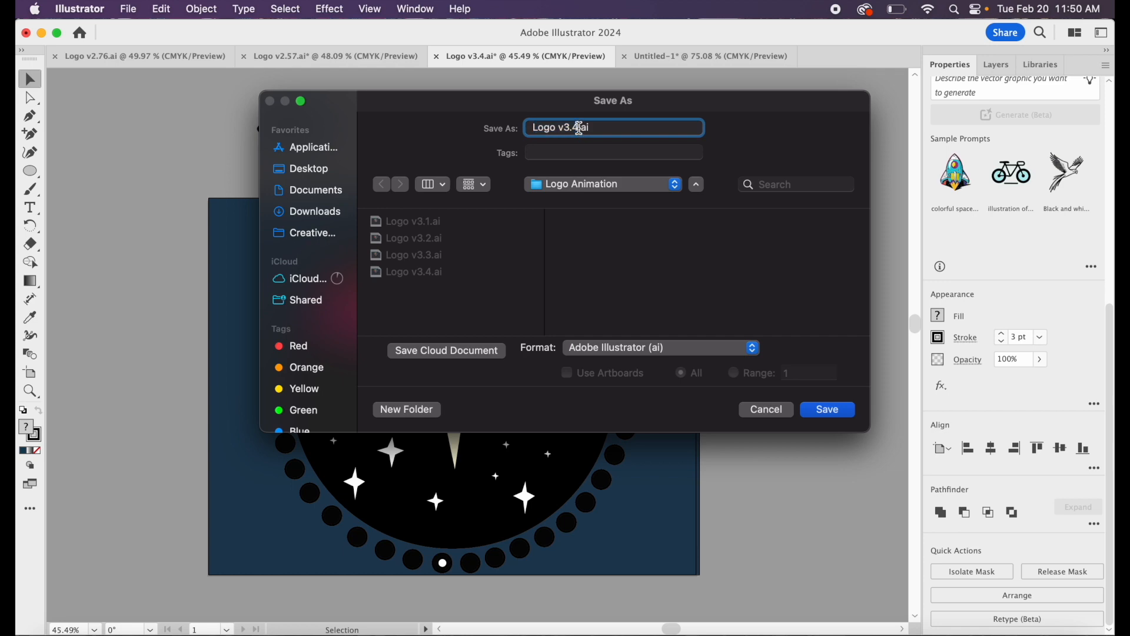
{"action": "left_click", "coordinate": [827, 411]}
{"action": "left_click", "coordinate": [729, 561]}
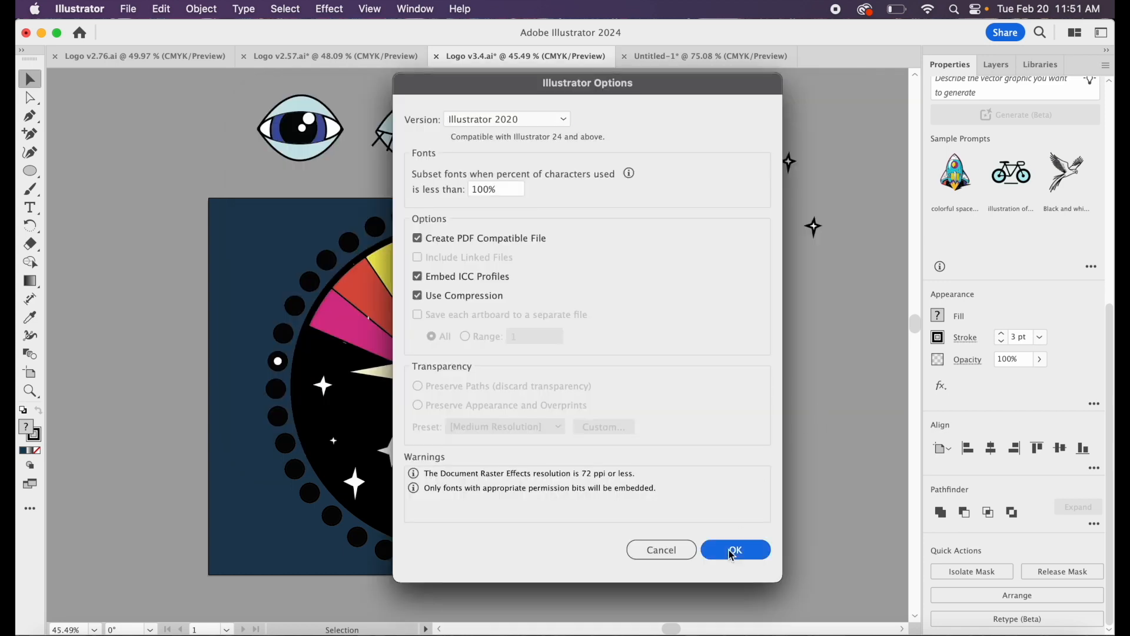
Place the eye looking left over the starburst's central eye and align it to cover the eye beneath.
{"action": "left_click_drag", "start_coordinate": [644, 106], "coordinate": [471, 342]}
{"action": "scroll", "coordinate": [468, 337], "scroll_direction": "up", "scroll_amount": 5}
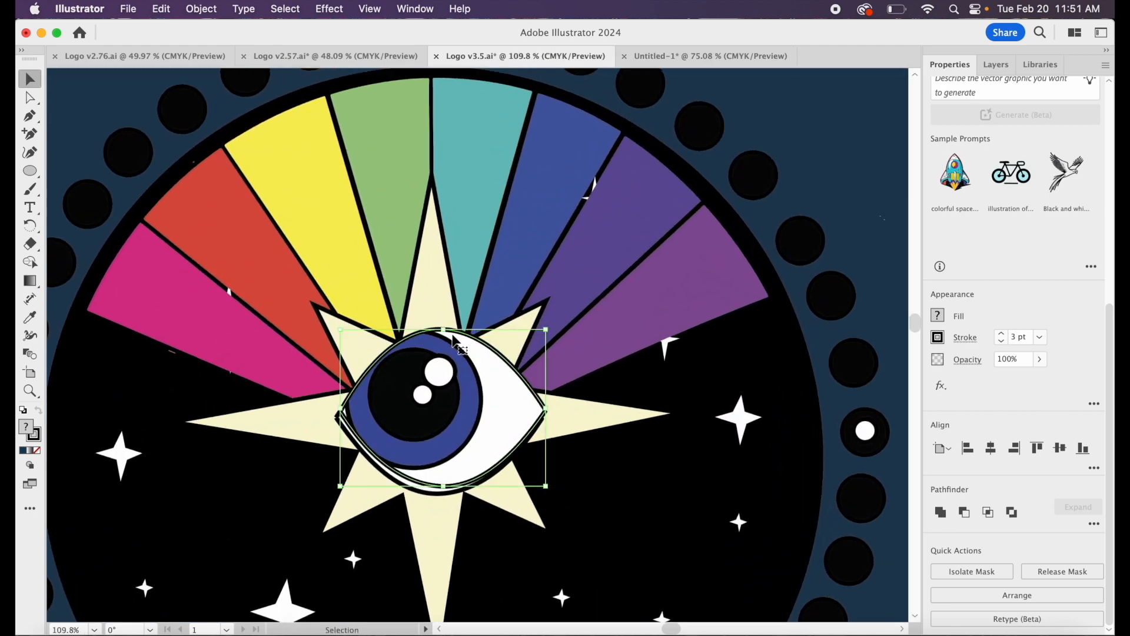
{"action": "left_click_drag", "start_coordinate": [454, 330], "coordinate": [451, 343]}
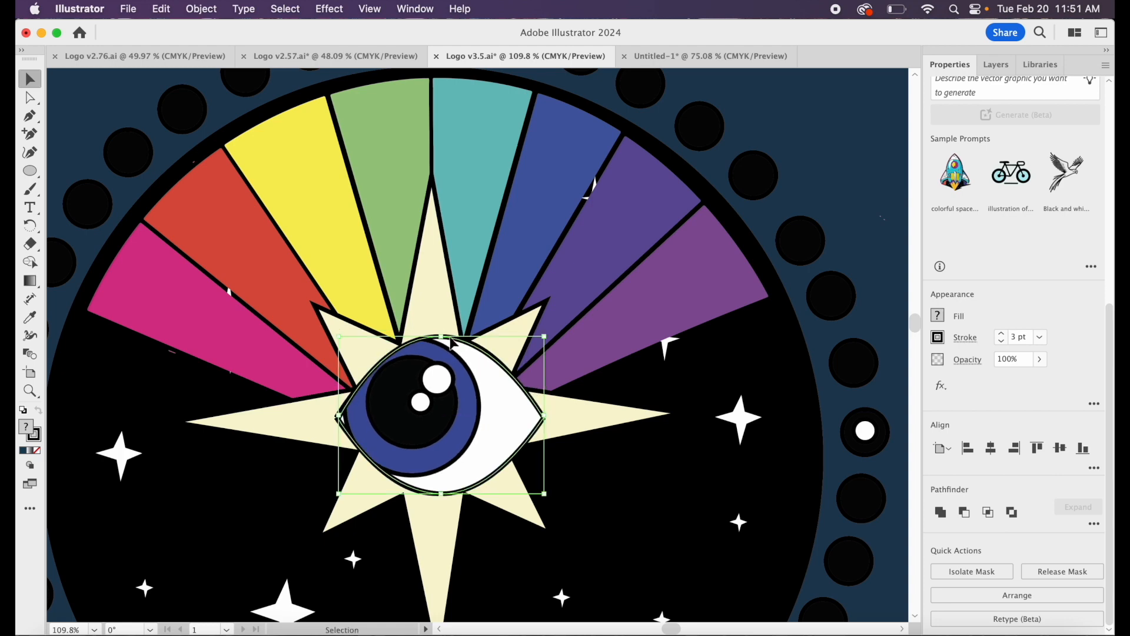
{"action": "left_click_drag", "start_coordinate": [450, 336], "coordinate": [496, 364]}
{"action": "key", "text": "super+z"}
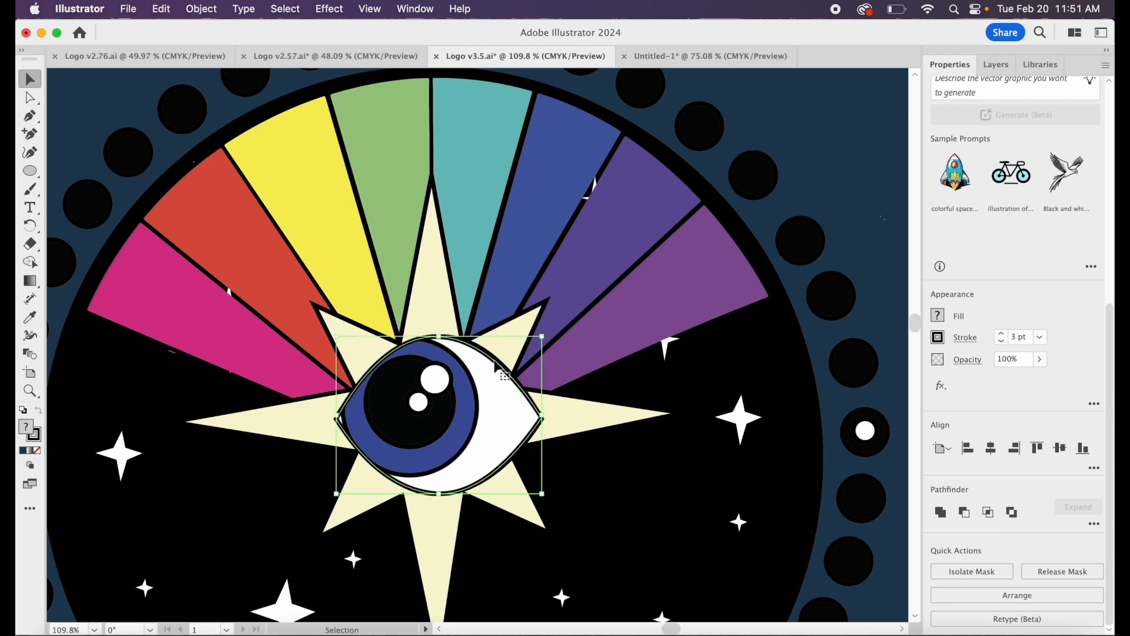
Save the left-looking eye frame on the computer as Logo v3.6.ai in the Logo Animation folder.
{"action": "left_click", "coordinate": [129, 9]}
{"action": "left_click", "coordinate": [152, 170]}
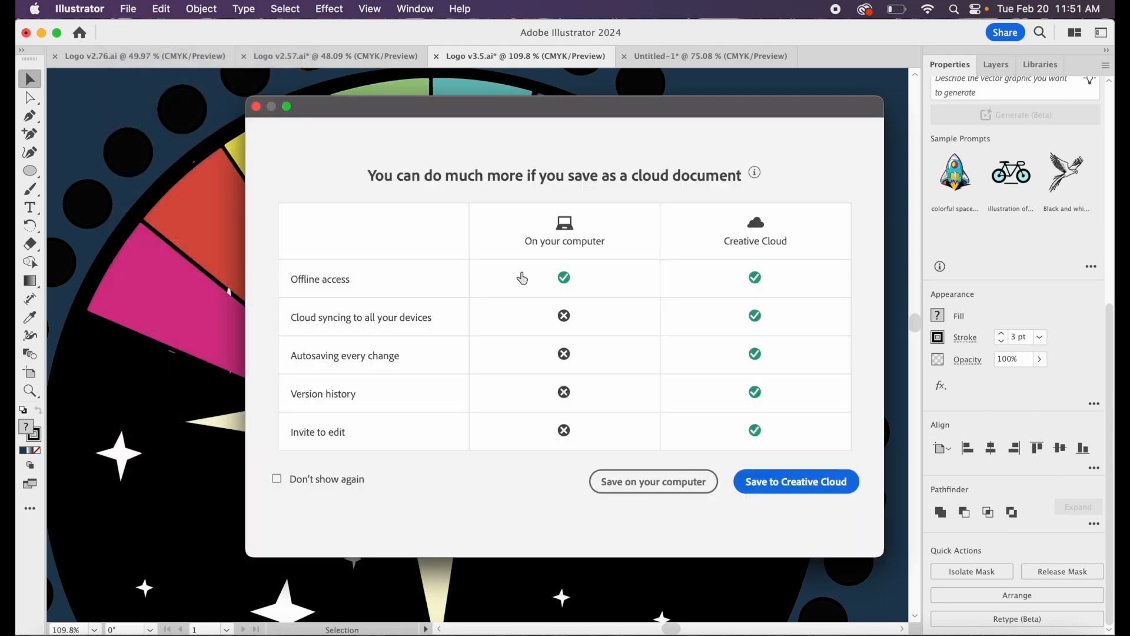
{"action": "left_click", "coordinate": [657, 483]}
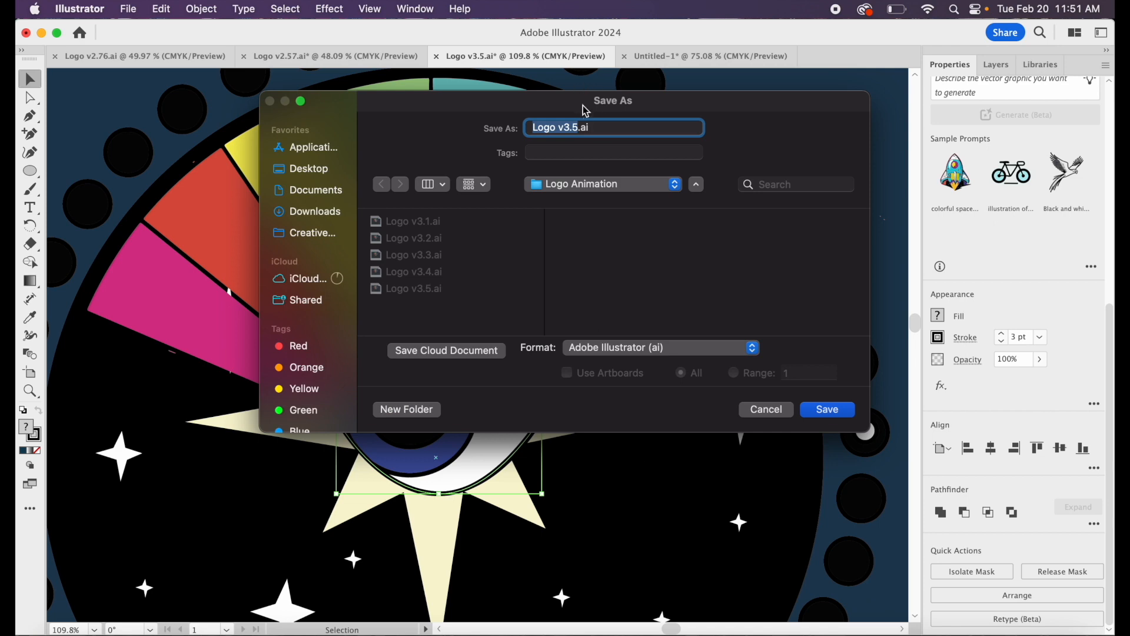
{"action": "left_click", "coordinate": [579, 128]}
{"action": "key", "text": "BackSpace"}
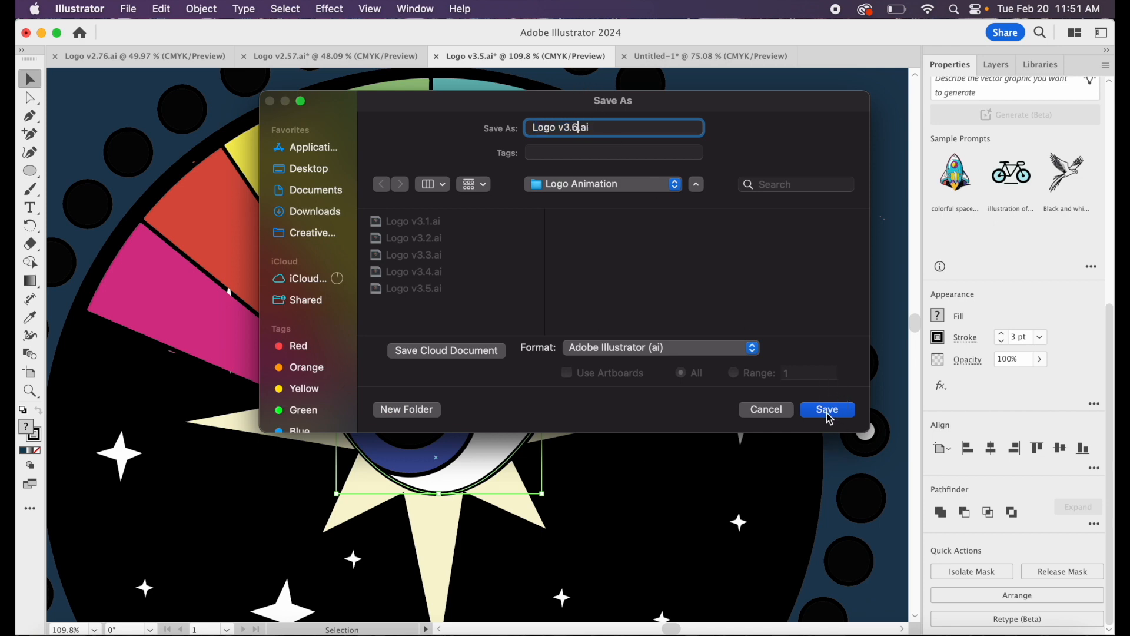
{"action": "left_click", "coordinate": [826, 410]}
{"action": "left_click", "coordinate": [743, 550]}
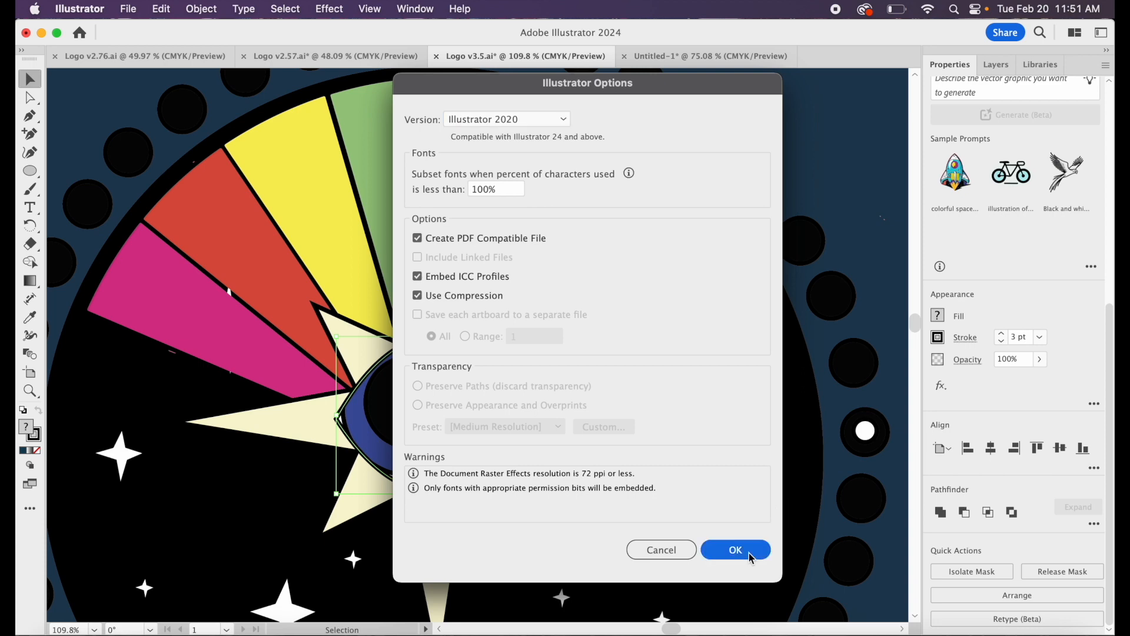
Move the left-looking eye back above the artboard beside the other eyes and save the frame on the computer as Logo v3.7.ai.
{"action": "scroll", "coordinate": [730, 469], "scroll_direction": "down", "scroll_amount": 6}
{"action": "scroll", "coordinate": [730, 469], "scroll_direction": "right", "scroll_amount": 5}
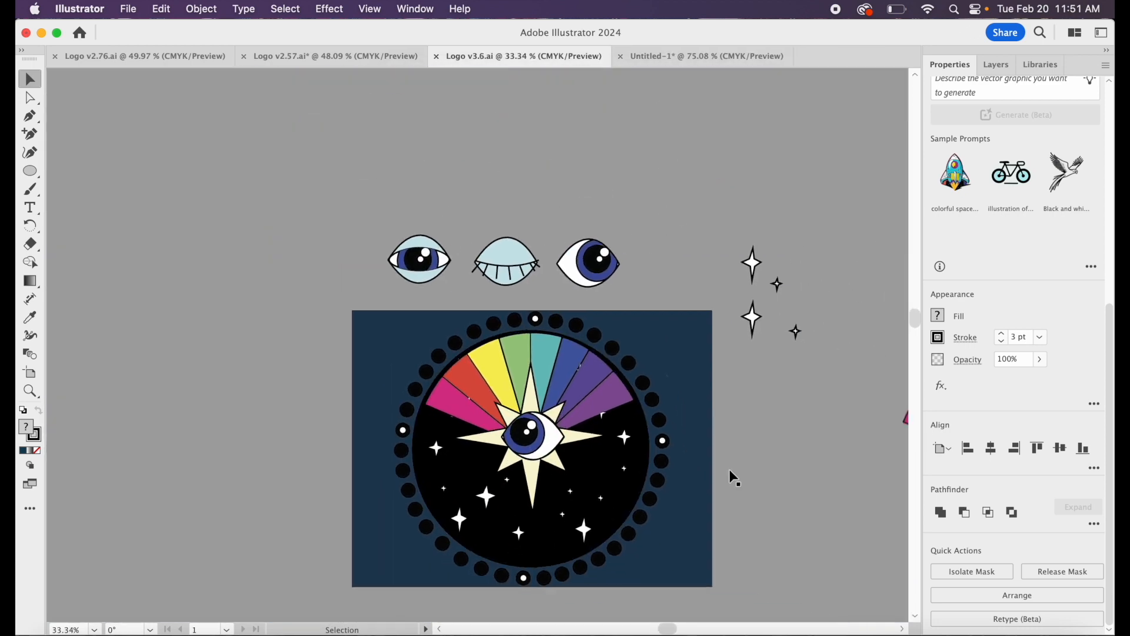
{"action": "left_click_drag", "start_coordinate": [466, 403], "coordinate": [596, 232]}
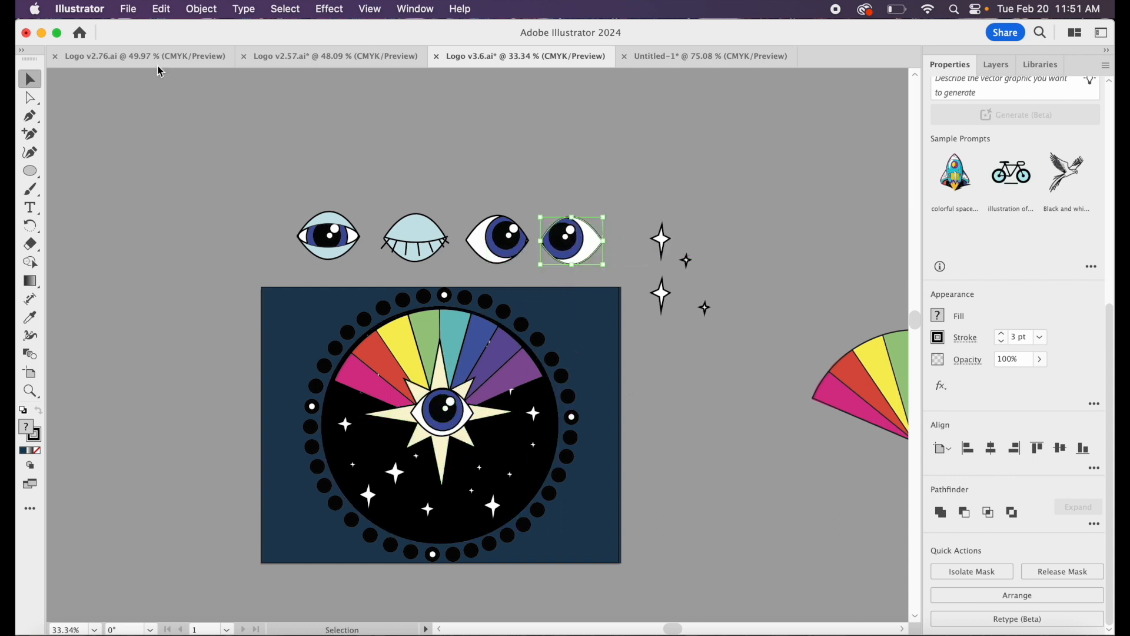
{"action": "left_click", "coordinate": [133, 13]}
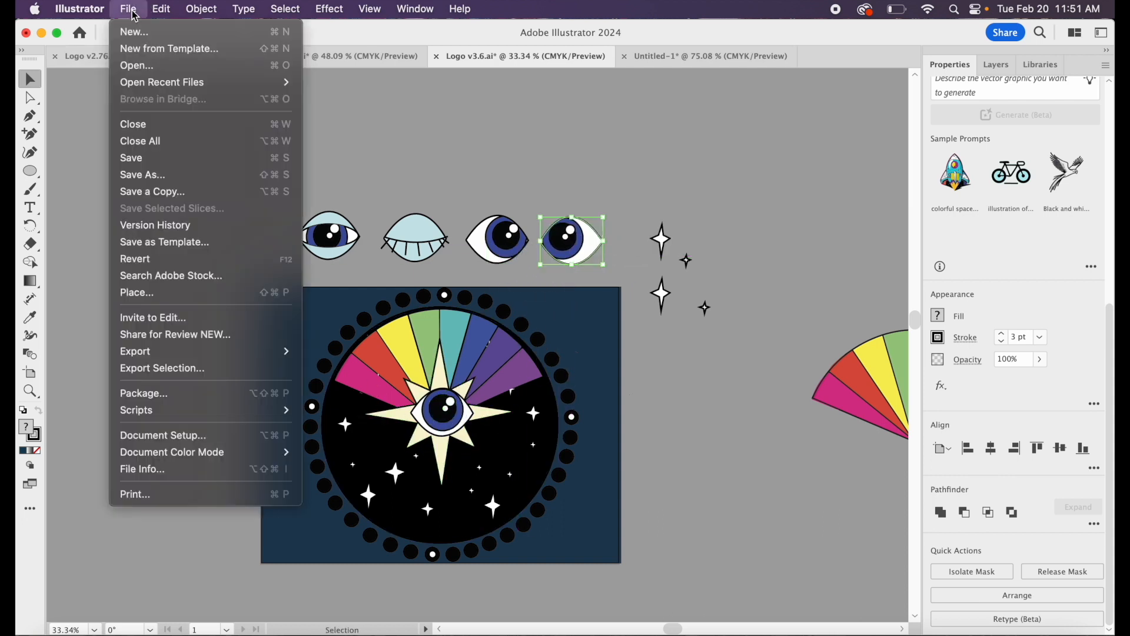
{"action": "left_click", "coordinate": [136, 175]}
{"action": "left_click", "coordinate": [645, 474]}
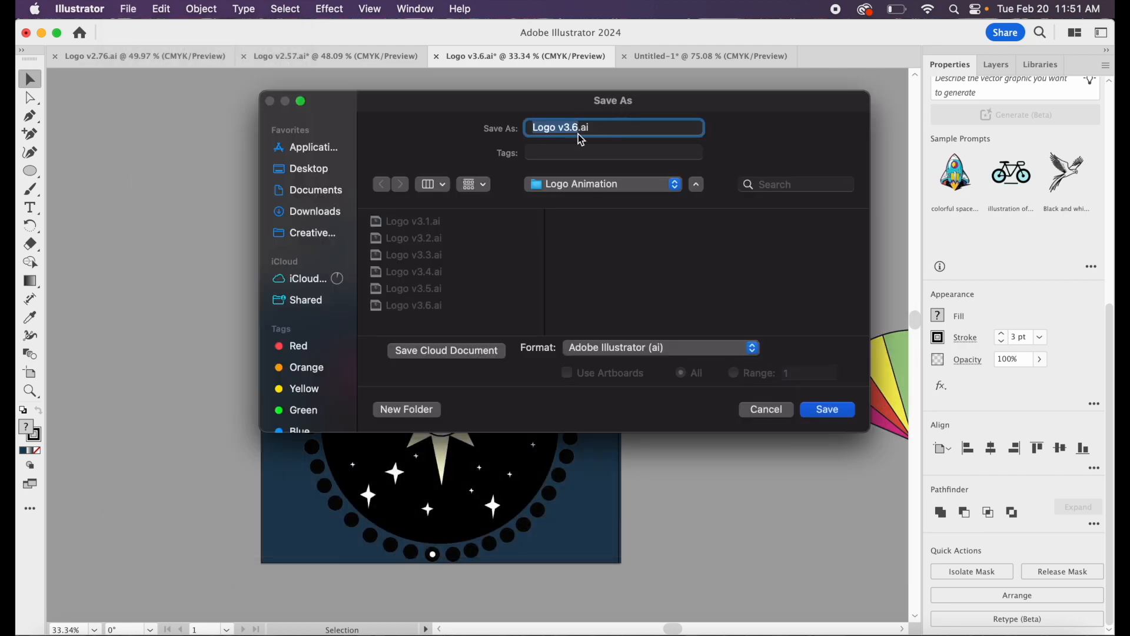
{"action": "left_click", "coordinate": [577, 127]}
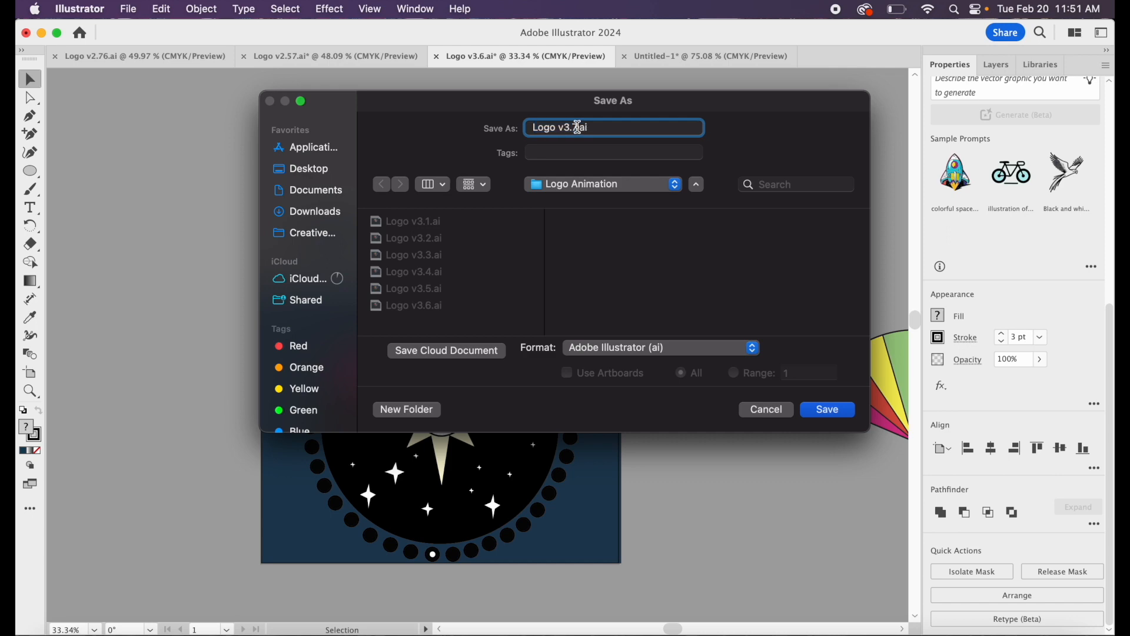
{"action": "left_click", "coordinate": [844, 413]}
{"action": "left_click", "coordinate": [736, 550]}
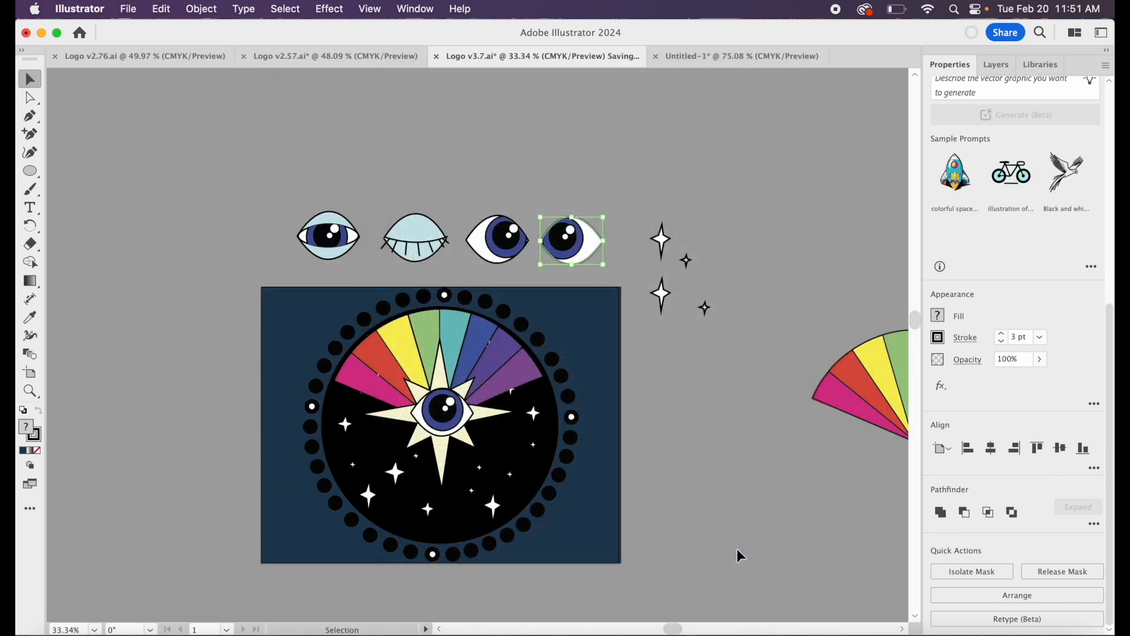
{"action": "scroll", "coordinate": [690, 502], "scroll_direction": "up", "scroll_amount": 2}
{"action": "scroll", "coordinate": [689, 501], "scroll_direction": "up", "scroll_amount": 4}
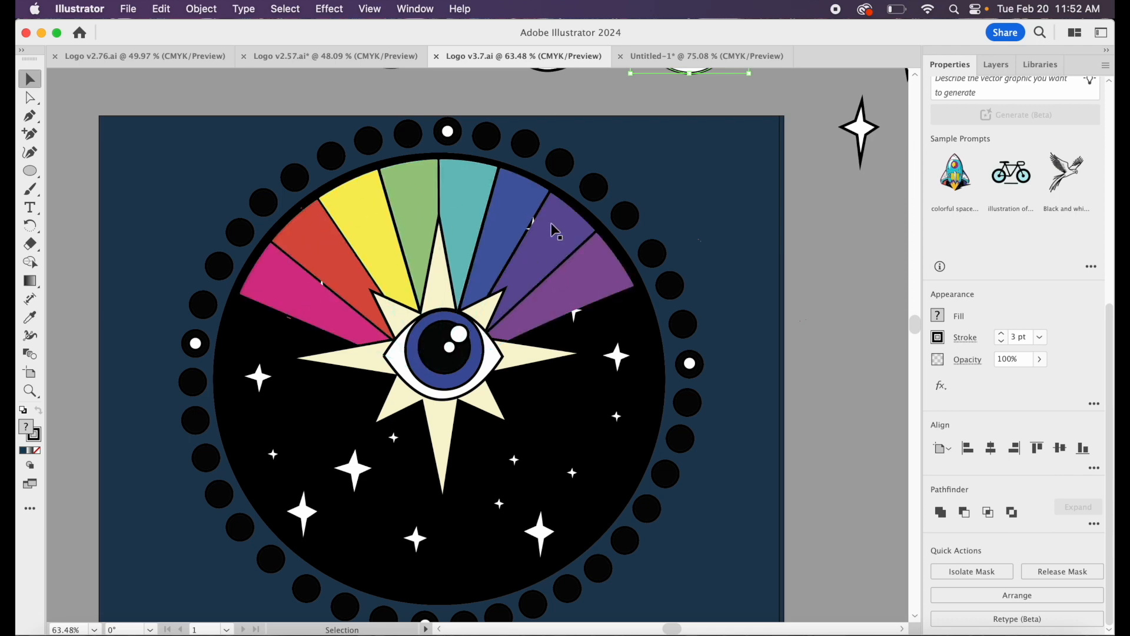
Ungroup the teal-to-purple rainbow wedges and delete the light purple wedge at the rainbow's right end.
{"action": "left_click", "coordinate": [581, 267]}
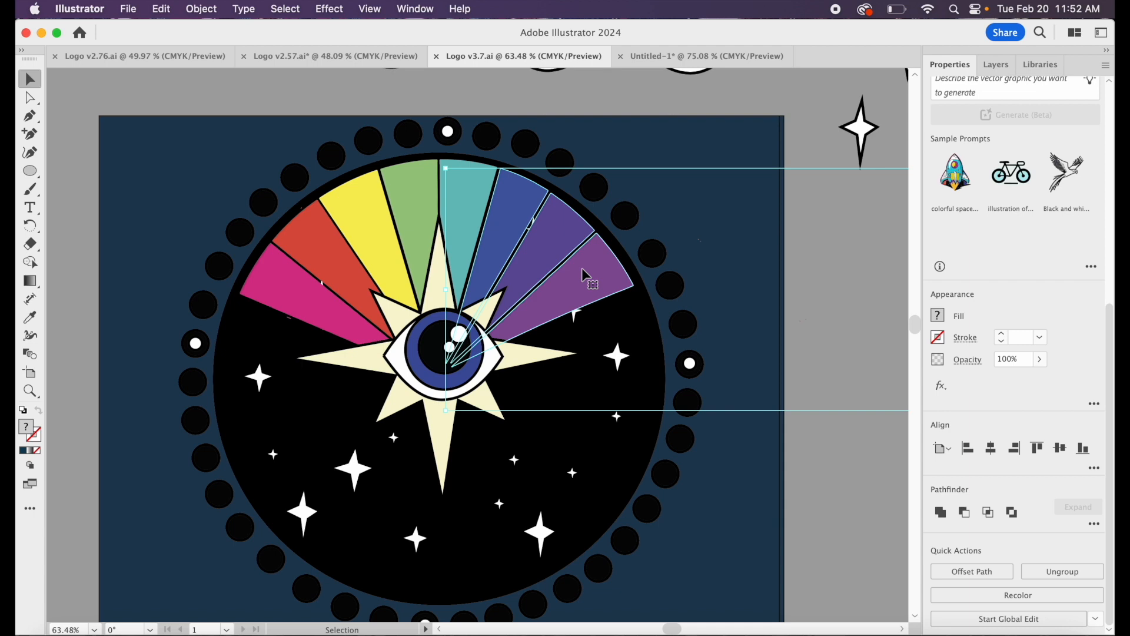
{"action": "left_click", "coordinate": [1072, 573]}
{"action": "left_click", "coordinate": [829, 282]}
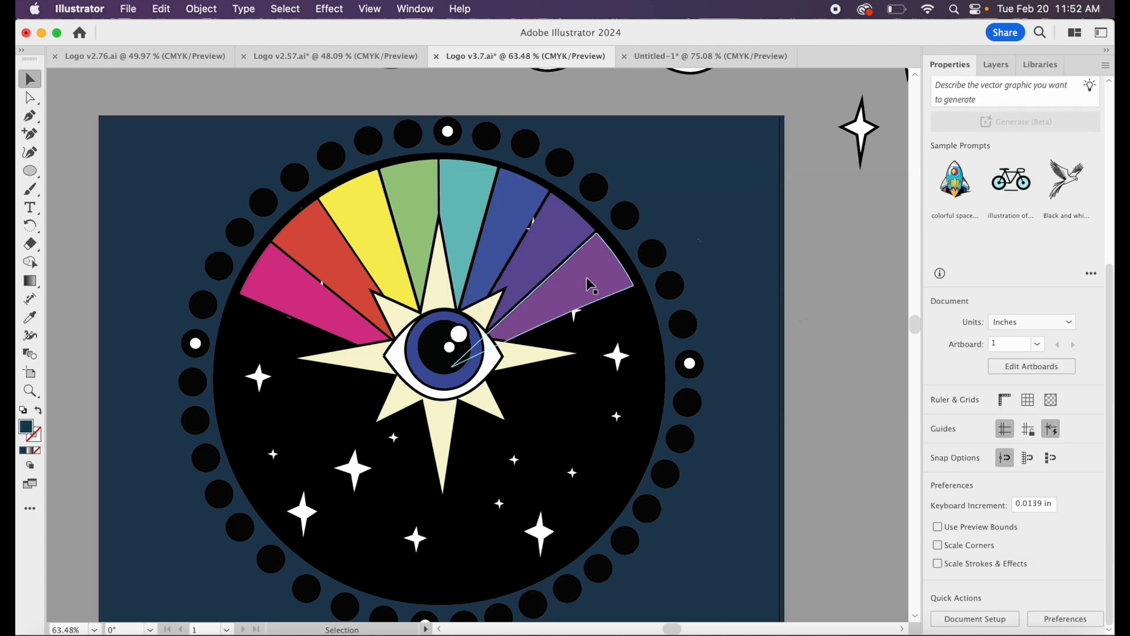
{"action": "left_click", "coordinate": [587, 279]}
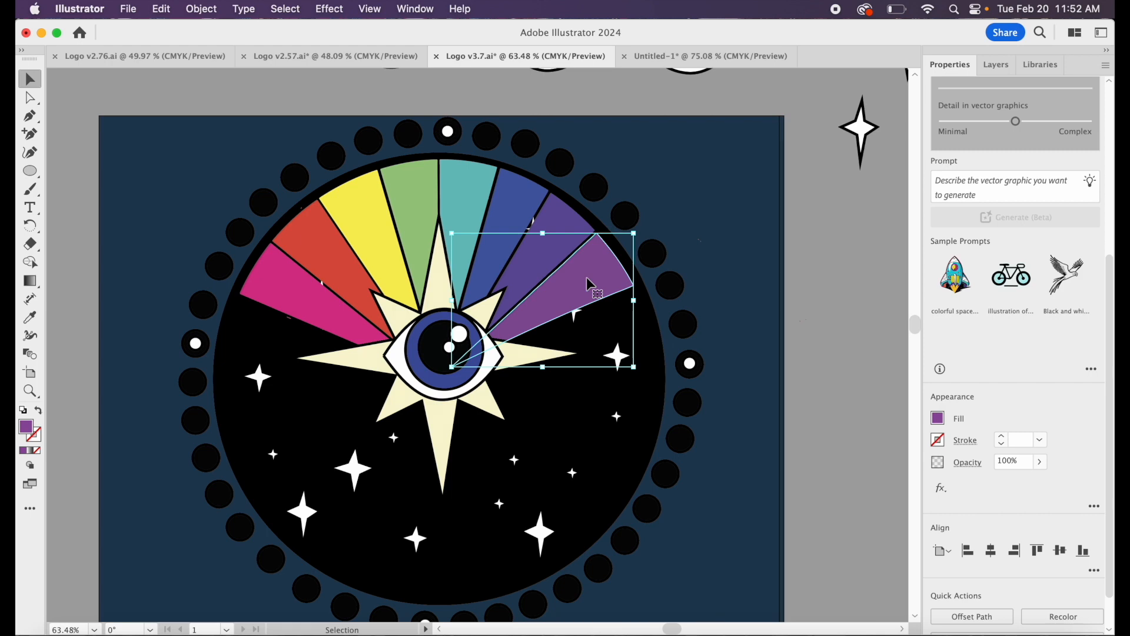
{"action": "key", "text": "Delete"}
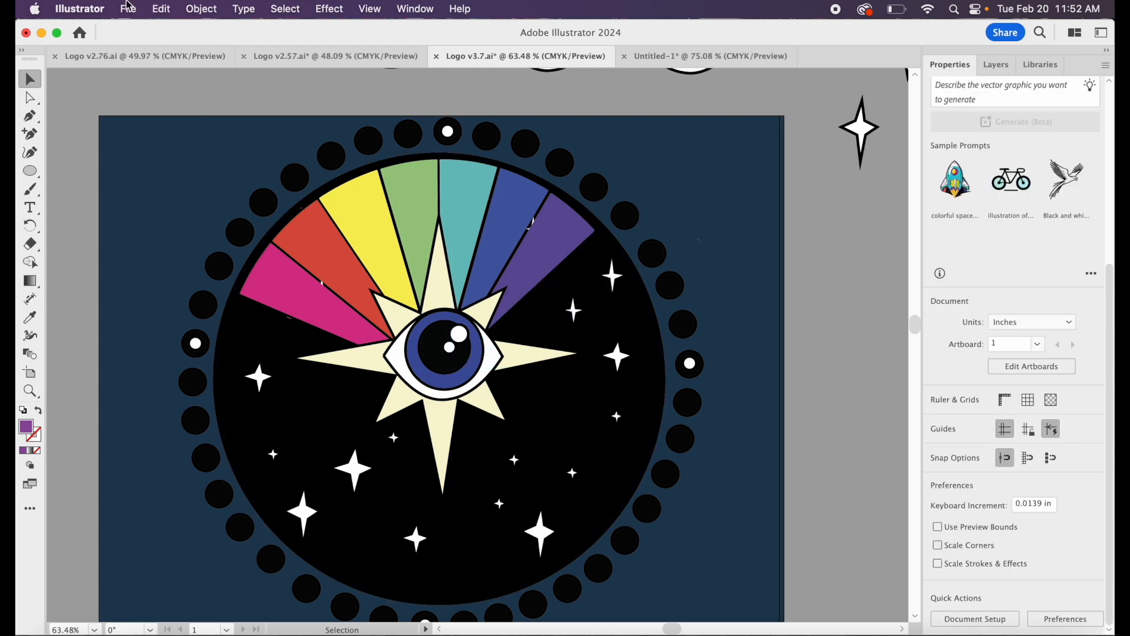
Save the frame without the light purple wedge on the computer as Logo v3.8.ai in the Logo Animation folder.
{"action": "left_click", "coordinate": [129, 8]}
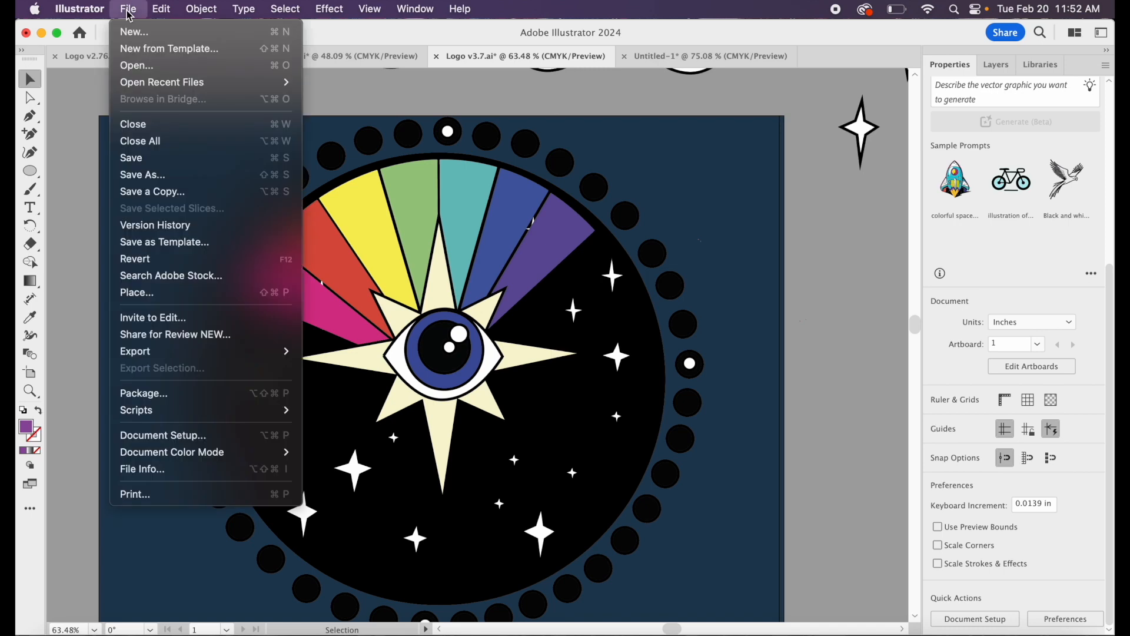
{"action": "left_click", "coordinate": [139, 175]}
{"action": "left_click", "coordinate": [643, 483]}
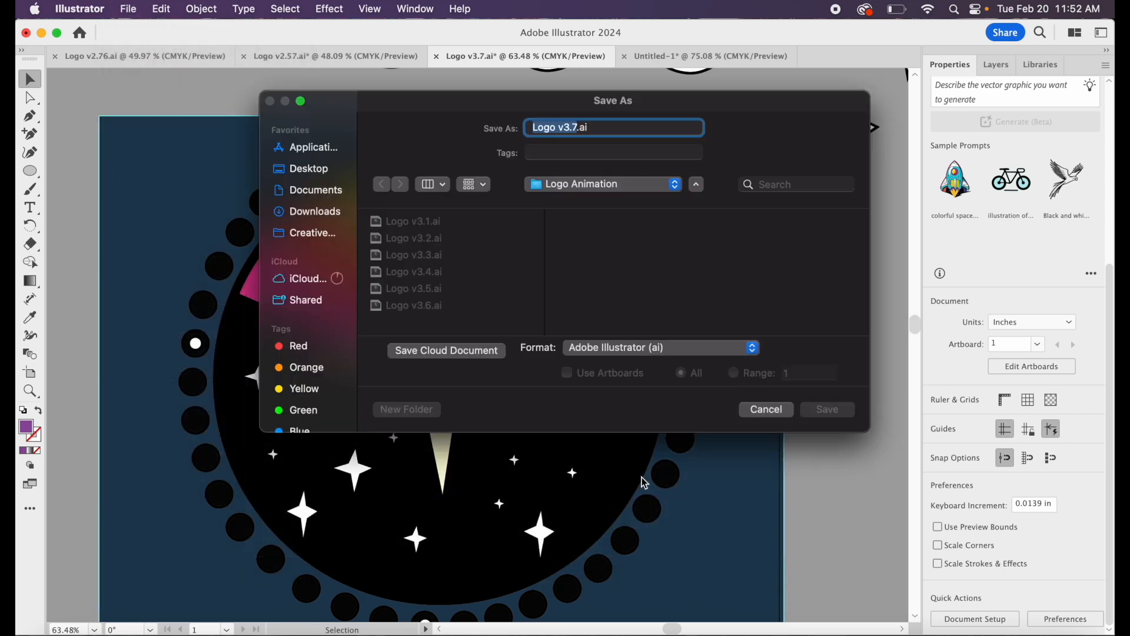
{"action": "left_click", "coordinate": [579, 127]}
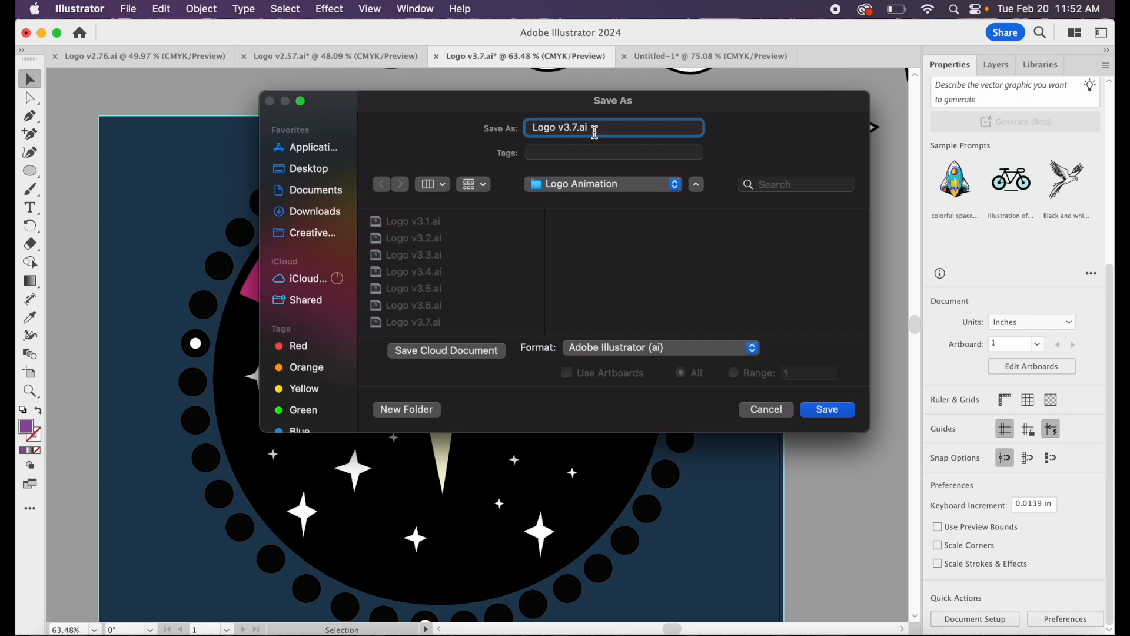
{"action": "left_click", "coordinate": [829, 409]}
{"action": "left_click", "coordinate": [722, 547]}
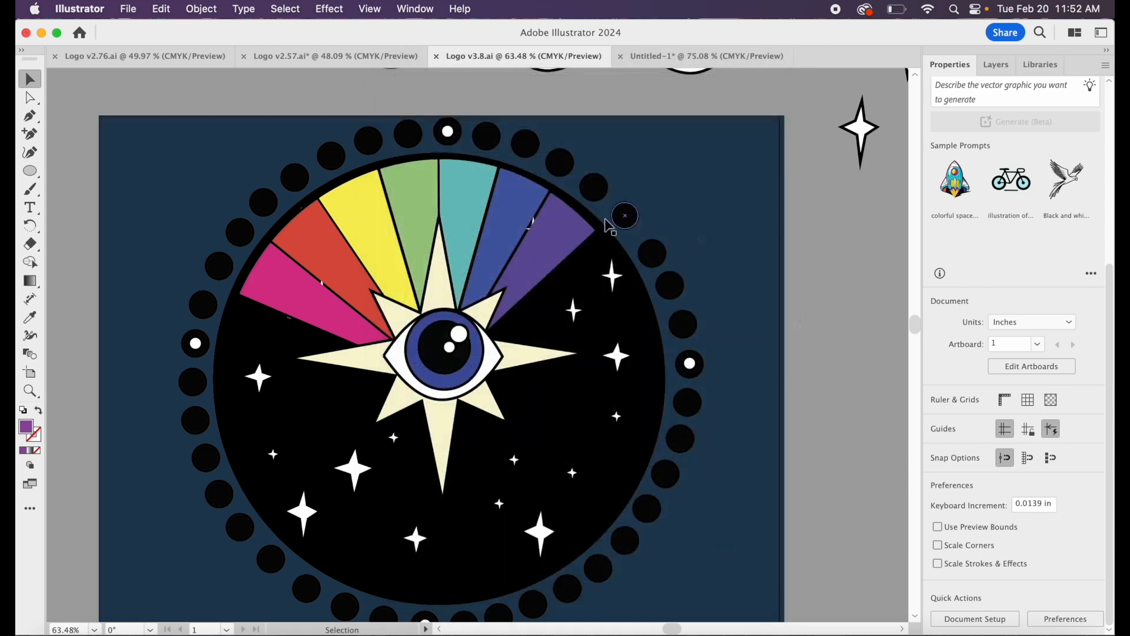
Delete the dark purple rainbow wedge and save the frame on the computer as Logo v3.9.ai.
{"action": "left_click", "coordinate": [559, 241]}
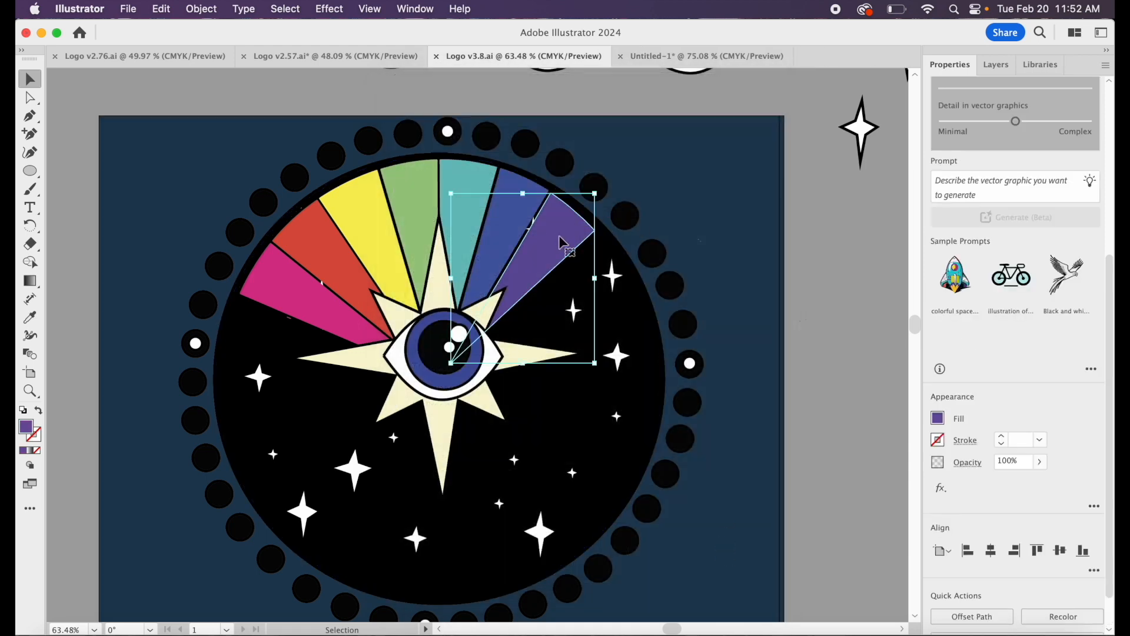
{"action": "key", "text": "Delete"}
{"action": "left_click", "coordinate": [129, 9]}
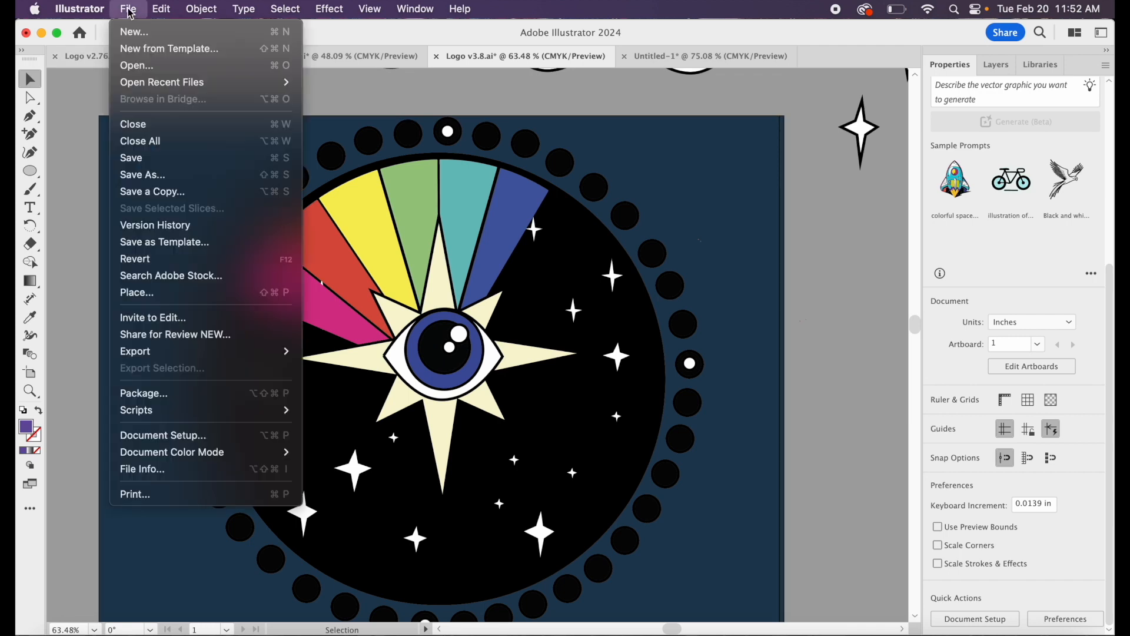
{"action": "left_click", "coordinate": [151, 175]}
{"action": "left_click", "coordinate": [675, 477]}
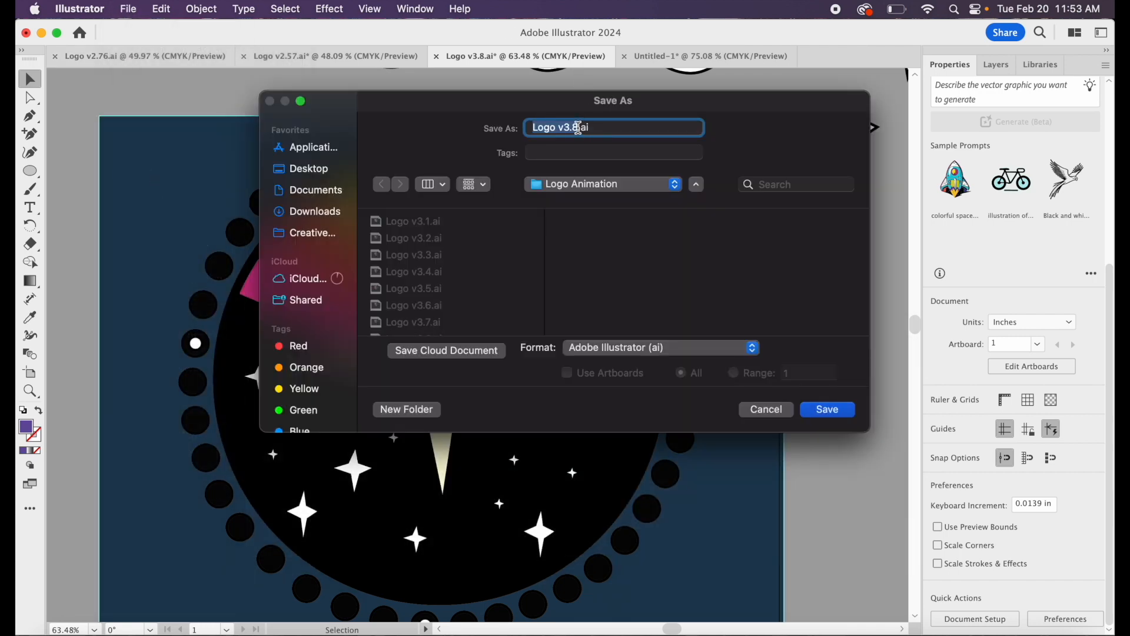
{"action": "left_click", "coordinate": [578, 127]}
{"action": "key", "text": "BackSpace"}
{"action": "left_click", "coordinate": [826, 412]}
{"action": "left_click", "coordinate": [723, 560]}
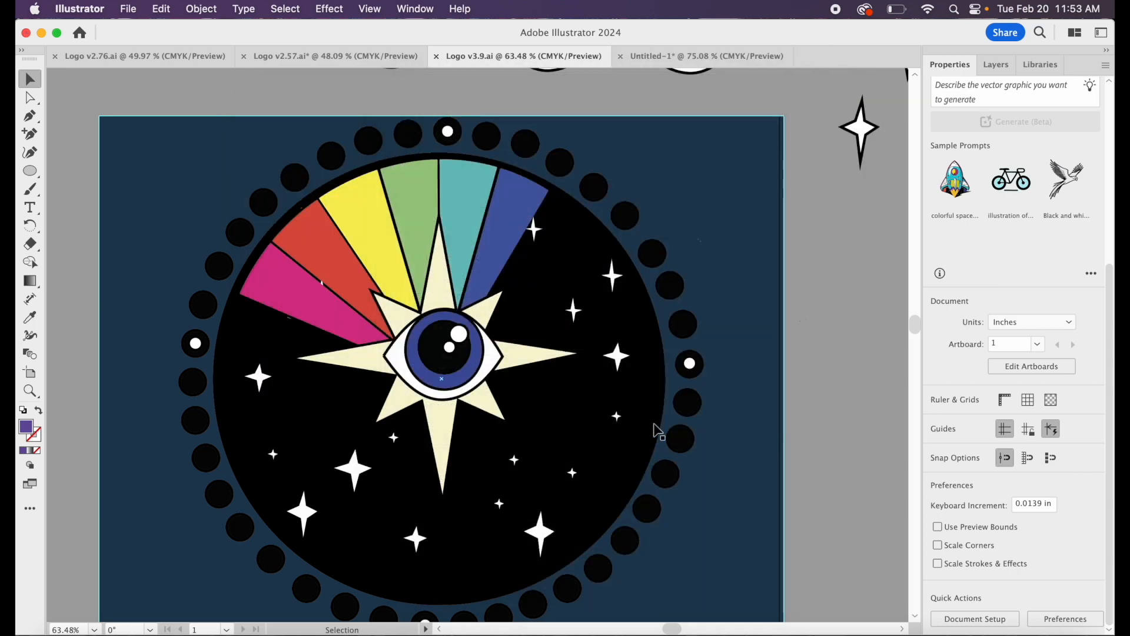
Delete the blue rainbow wedge and save the frame on the computer as Logo v3.10.ai.
{"action": "left_click", "coordinate": [521, 206]}
{"action": "key", "text": "Delete"}
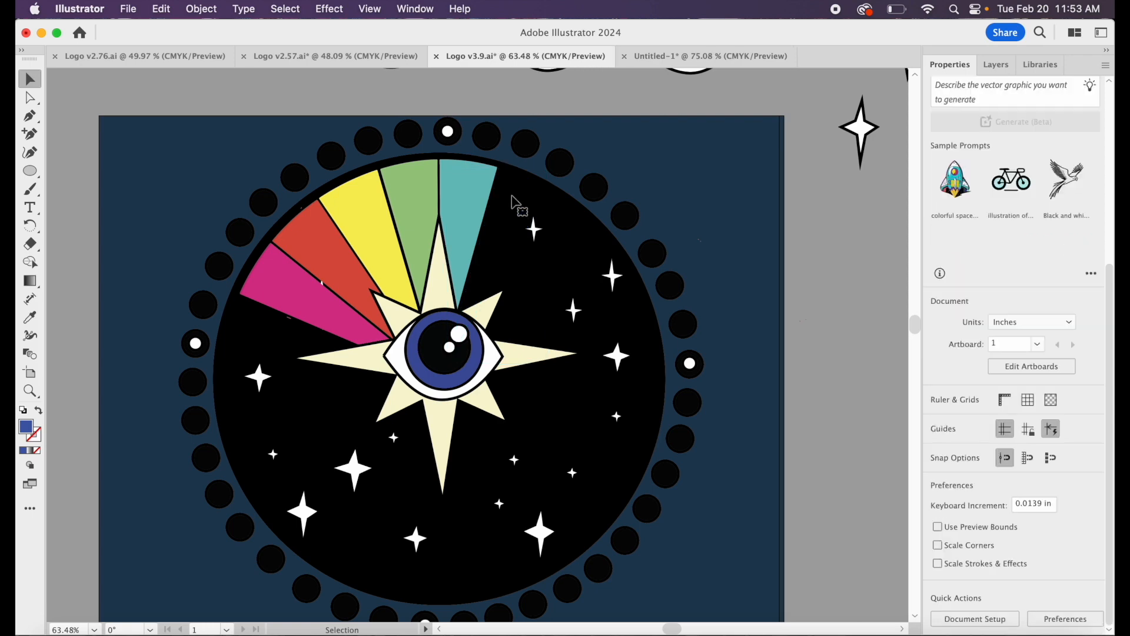
{"action": "left_click", "coordinate": [129, 9]}
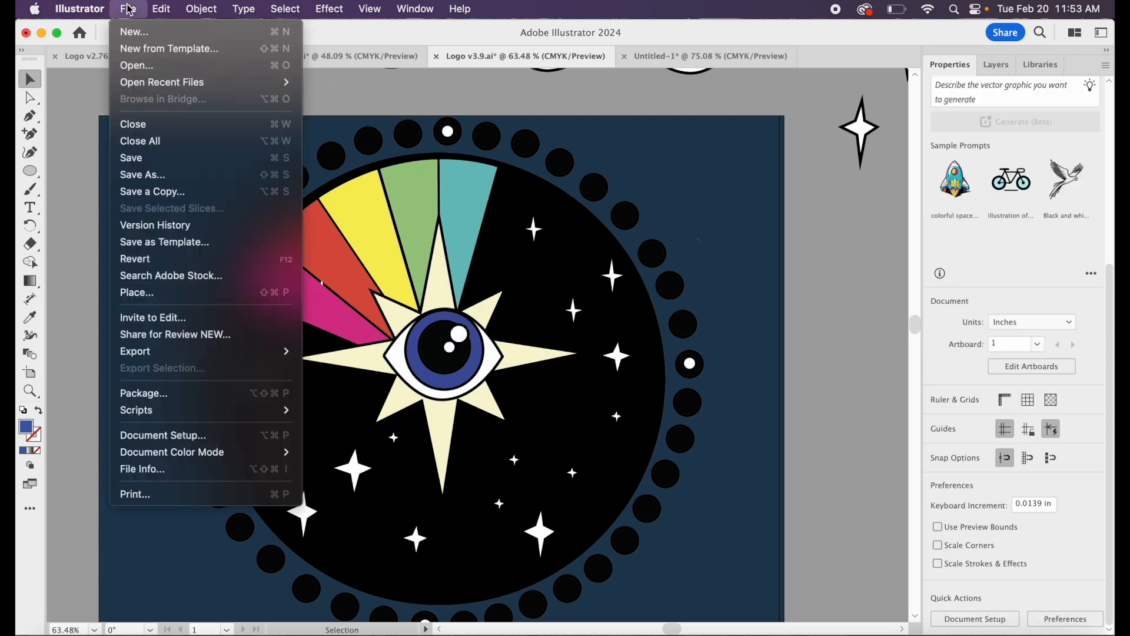
{"action": "left_click", "coordinate": [167, 175]}
{"action": "left_click", "coordinate": [671, 490]}
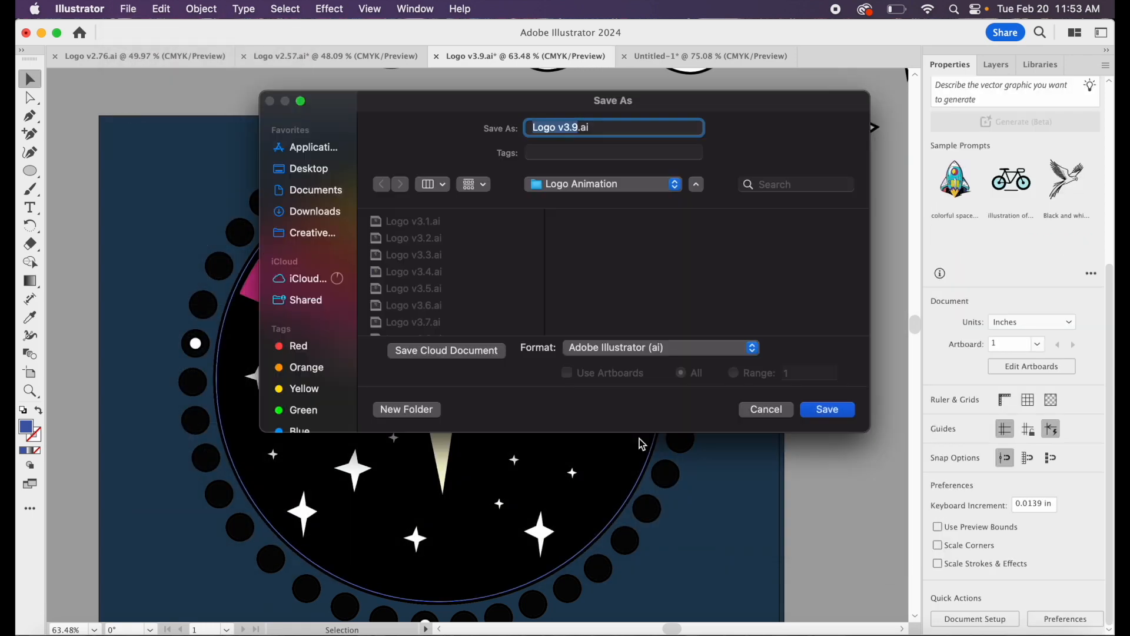
{"action": "left_click", "coordinate": [579, 127]}
{"action": "key", "text": "BackSpace"}
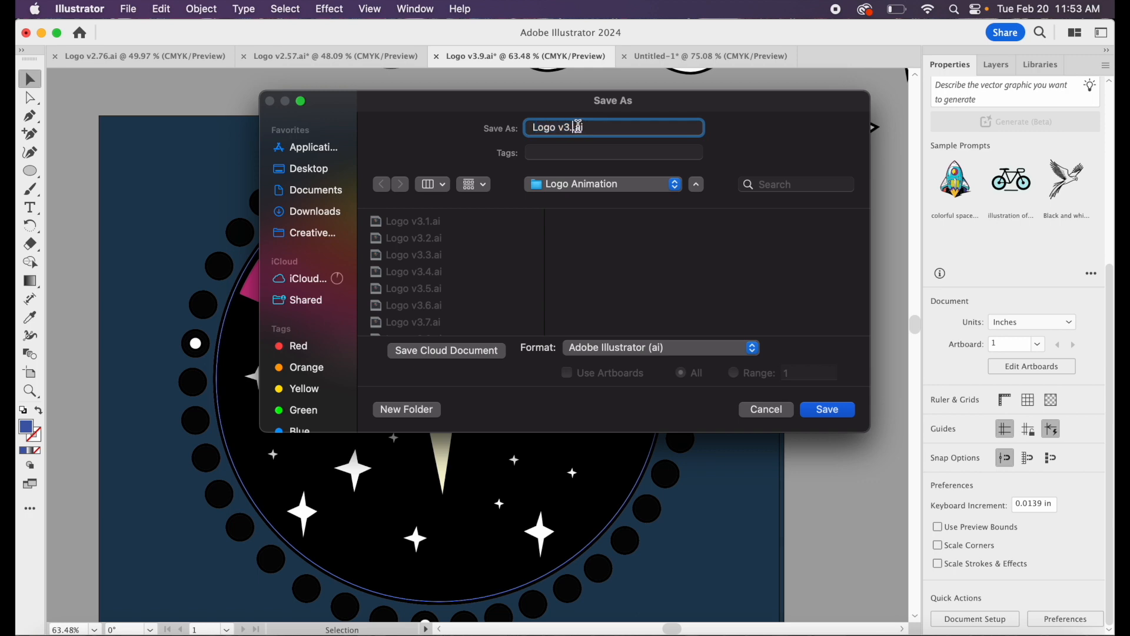
{"action": "type", "text": "10"}
{"action": "left_click", "coordinate": [825, 414]}
{"action": "left_click", "coordinate": [725, 558]}
Delete the teal rainbow wedge and save the frame on the computer as Logo v3.11.ai.
{"action": "left_click", "coordinate": [468, 171]}
{"action": "key", "text": "Delete"}
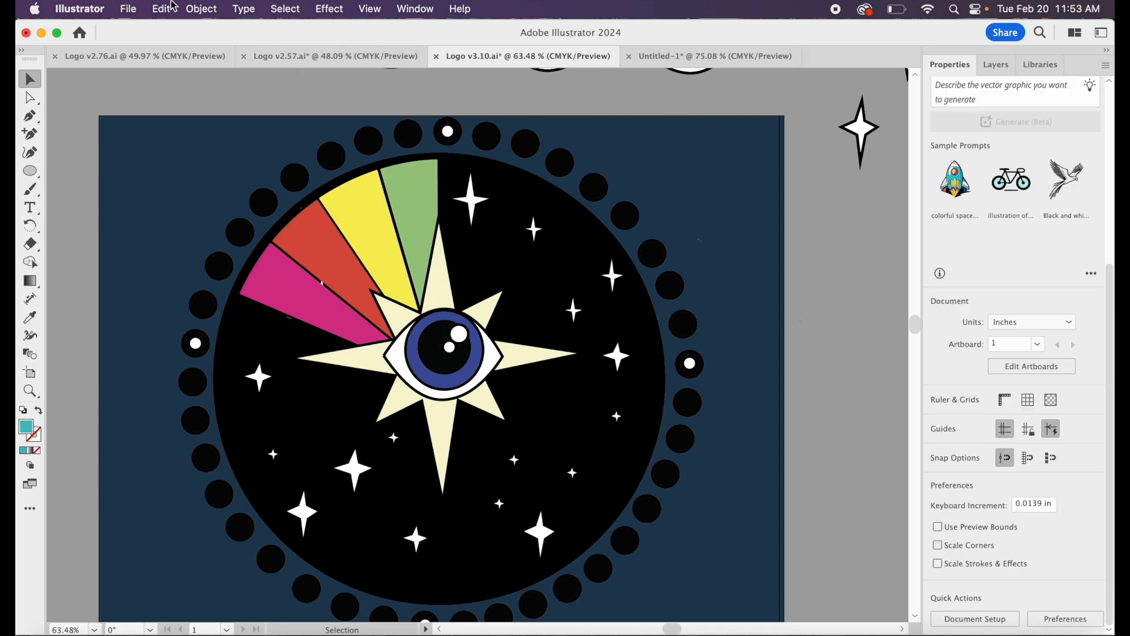
{"action": "left_click", "coordinate": [128, 9]}
{"action": "left_click", "coordinate": [152, 175]}
{"action": "left_click", "coordinate": [629, 486]}
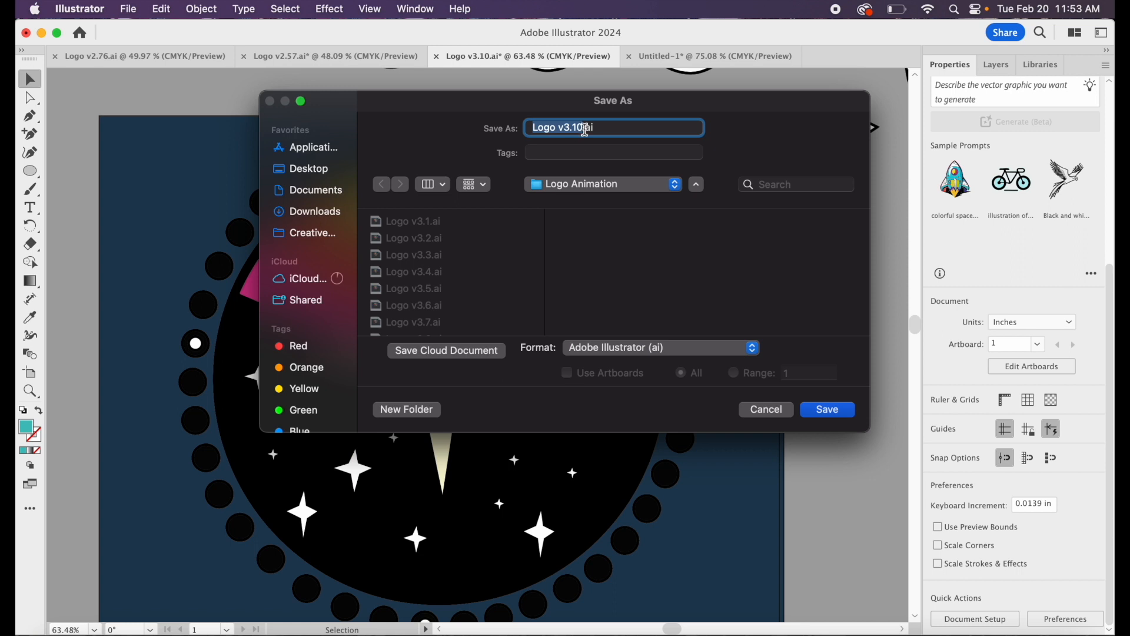
{"action": "left_click", "coordinate": [582, 128]}
{"action": "key", "text": "BackSpace"}
{"action": "type", "text": "1"}
{"action": "left_click", "coordinate": [833, 411]}
{"action": "left_click", "coordinate": [730, 548]}
Delete the green rainbow wedge and start saving the frame as a new file on the computer.
{"action": "left_click", "coordinate": [416, 209]}
{"action": "key", "text": "Delete"}
{"action": "left_click", "coordinate": [129, 9]}
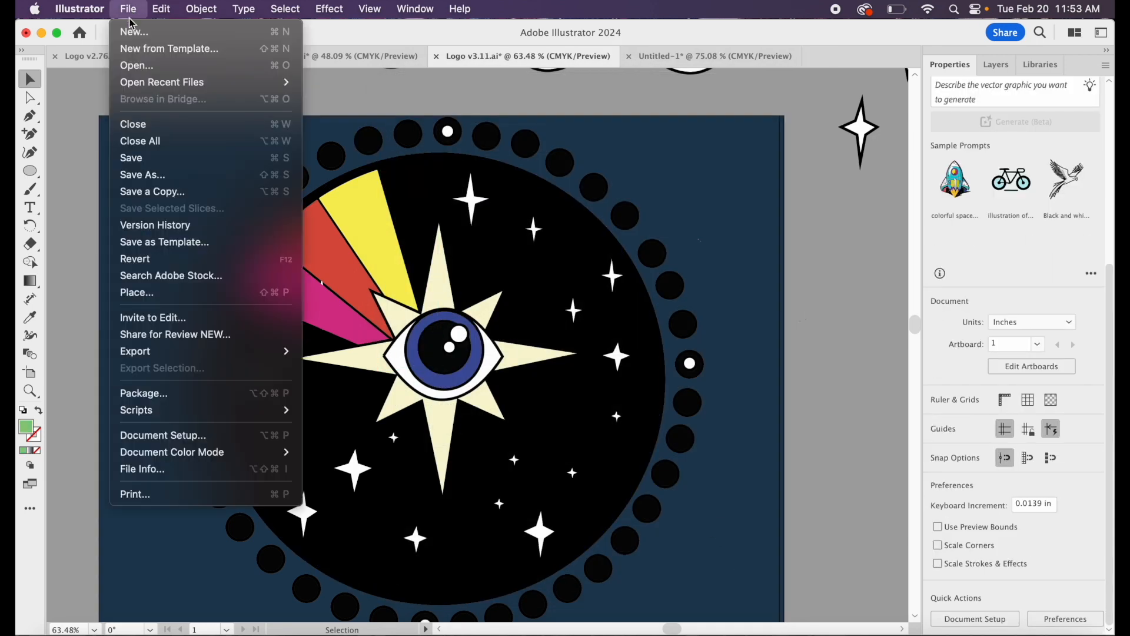
{"action": "left_click", "coordinate": [142, 175]}
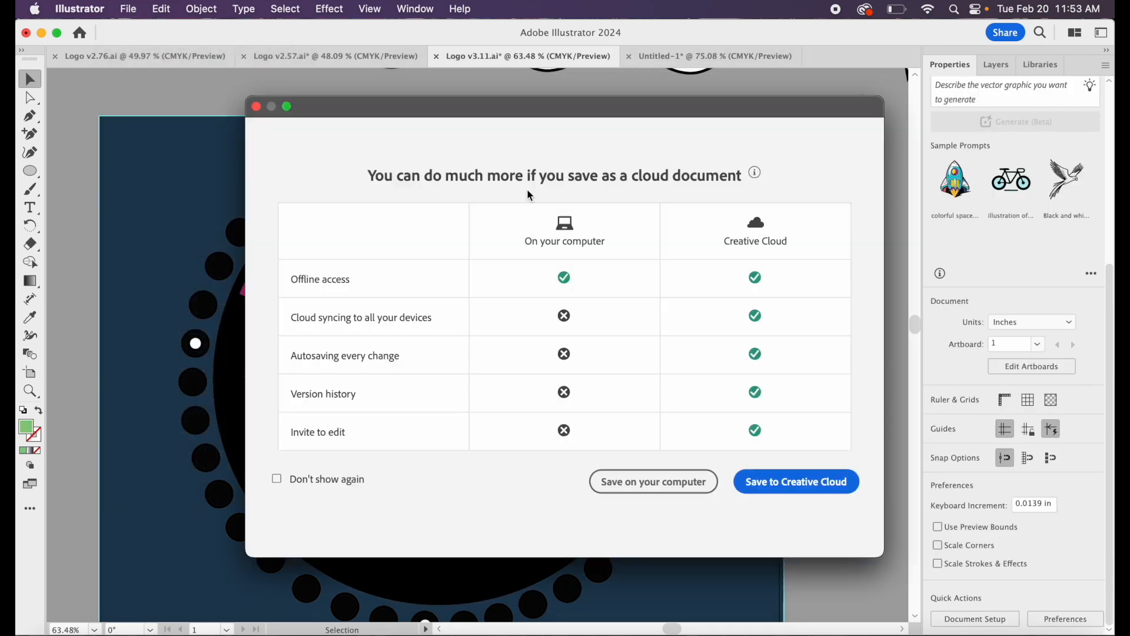
{"action": "left_click", "coordinate": [641, 481]}
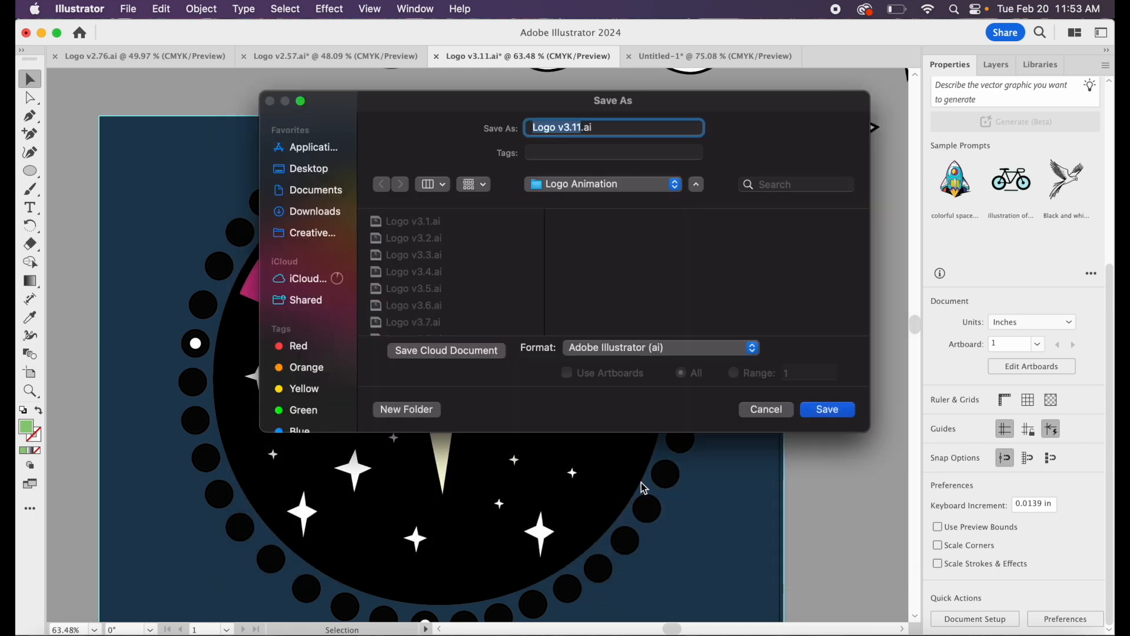
Save the current artwork in the Logo Animation folder as Logo v3.12.ai with the default Illustrator options.
{"action": "left_click", "coordinate": [582, 128]}
{"action": "key", "text": "BackSpace"}
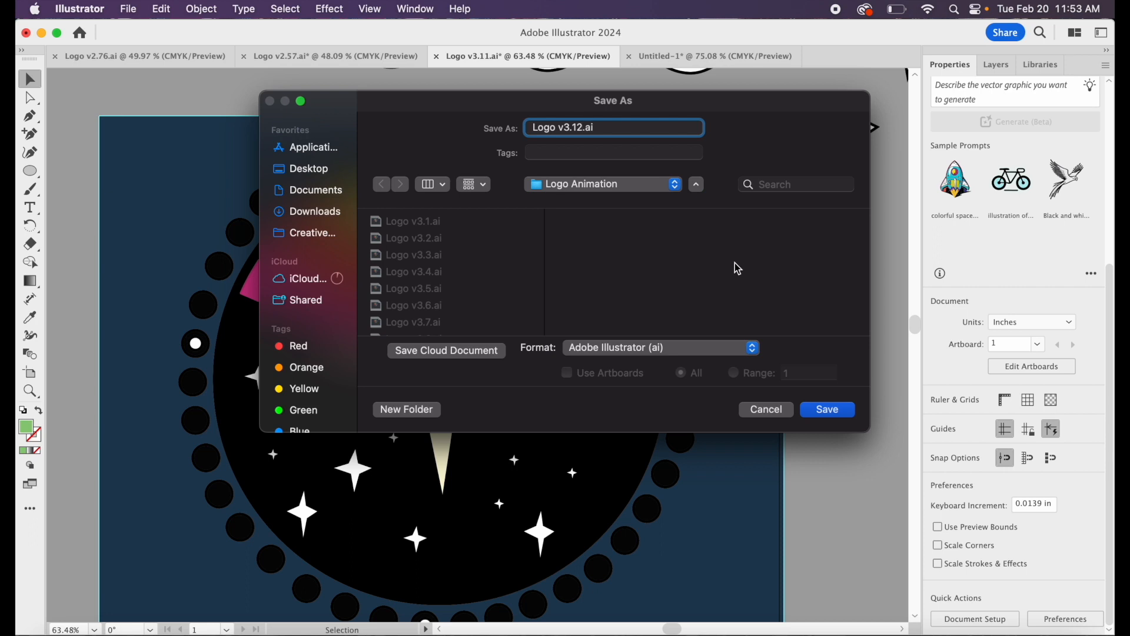
{"action": "left_click", "coordinate": [828, 415]}
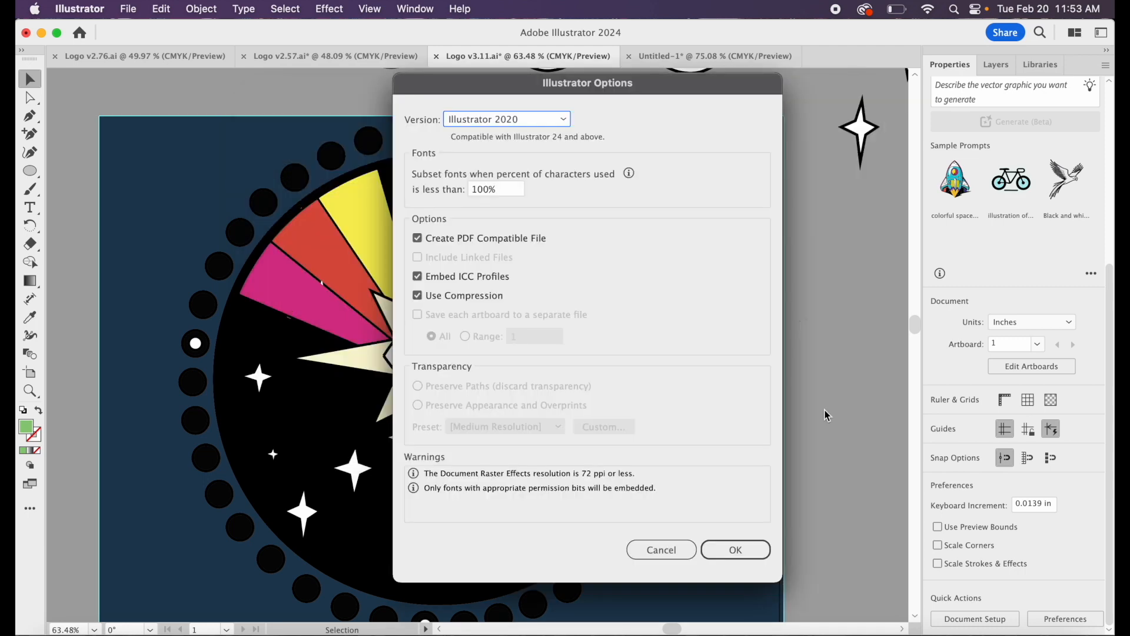
{"action": "left_click", "coordinate": [736, 549]}
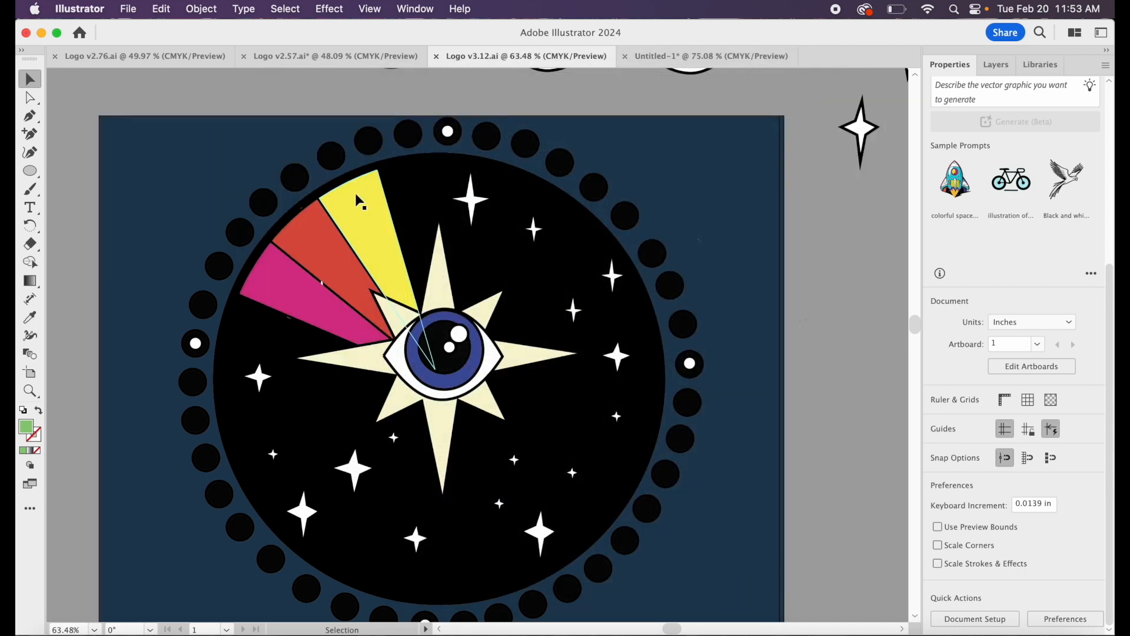
Delete the yellow wedge from the black circle and save the artwork on the computer as Logo v3.13.ai.
{"action": "left_click", "coordinate": [371, 213]}
{"action": "key", "text": "Delete"}
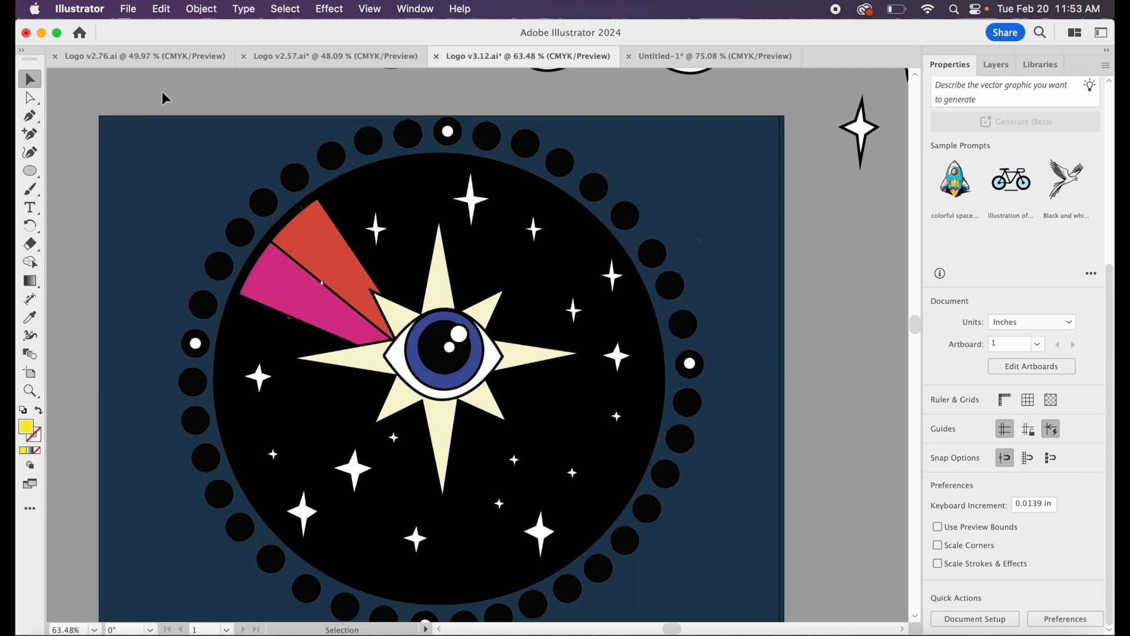
{"action": "left_click", "coordinate": [129, 10]}
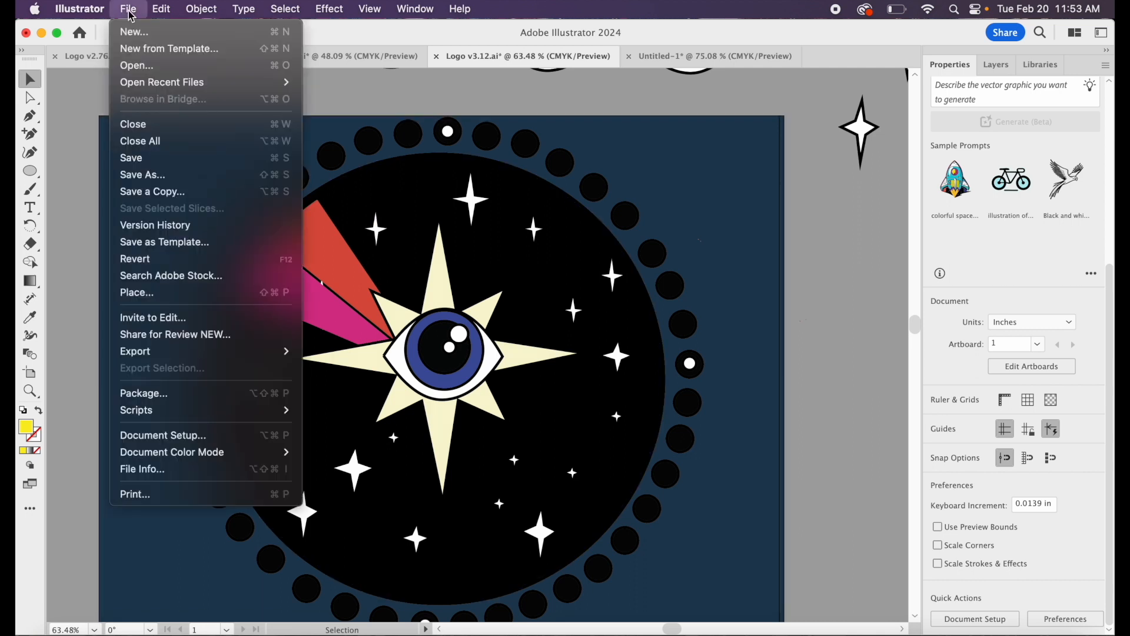
{"action": "left_click", "coordinate": [133, 175]}
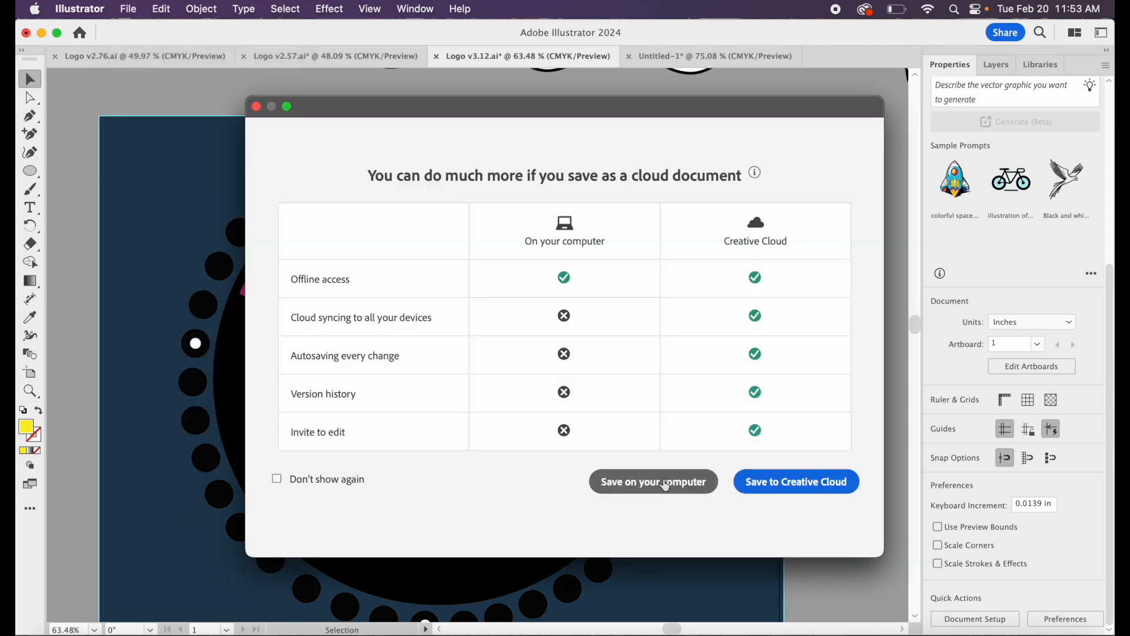
{"action": "left_click", "coordinate": [665, 485]}
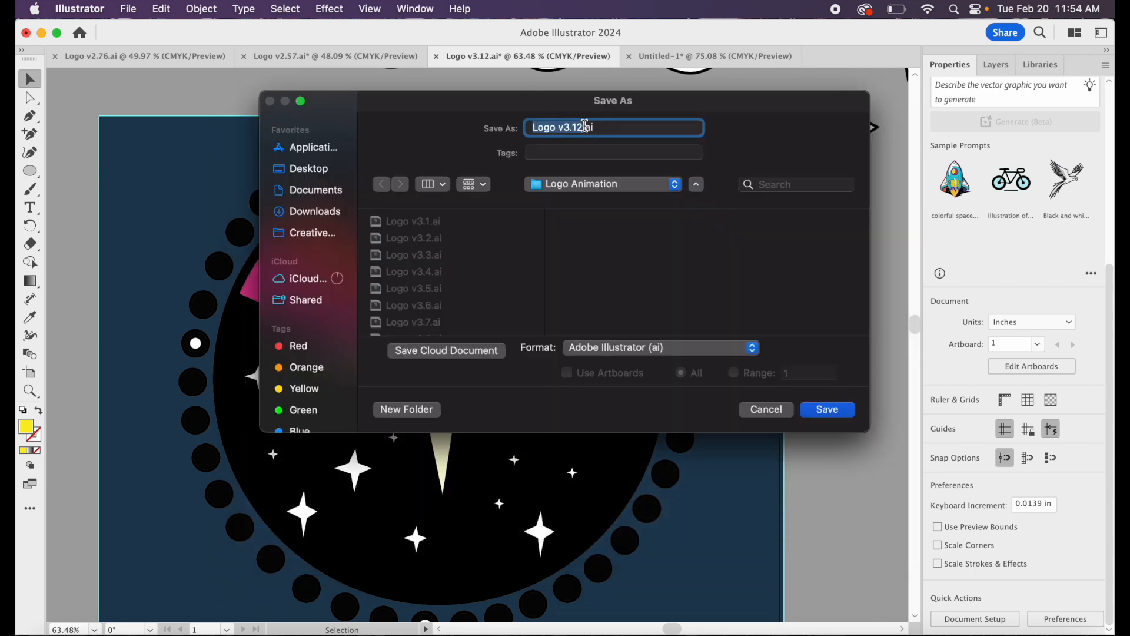
{"action": "left_click", "coordinate": [583, 127]}
{"action": "key", "text": "BackSpace"}
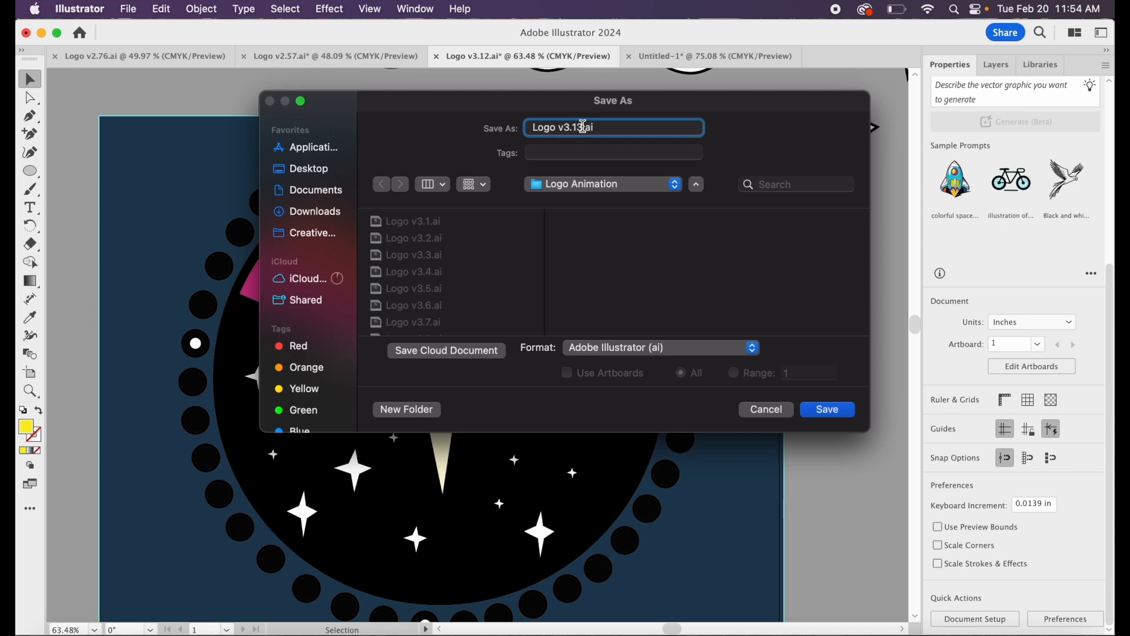
{"action": "left_click", "coordinate": [828, 410]}
{"action": "left_click", "coordinate": [733, 549]}
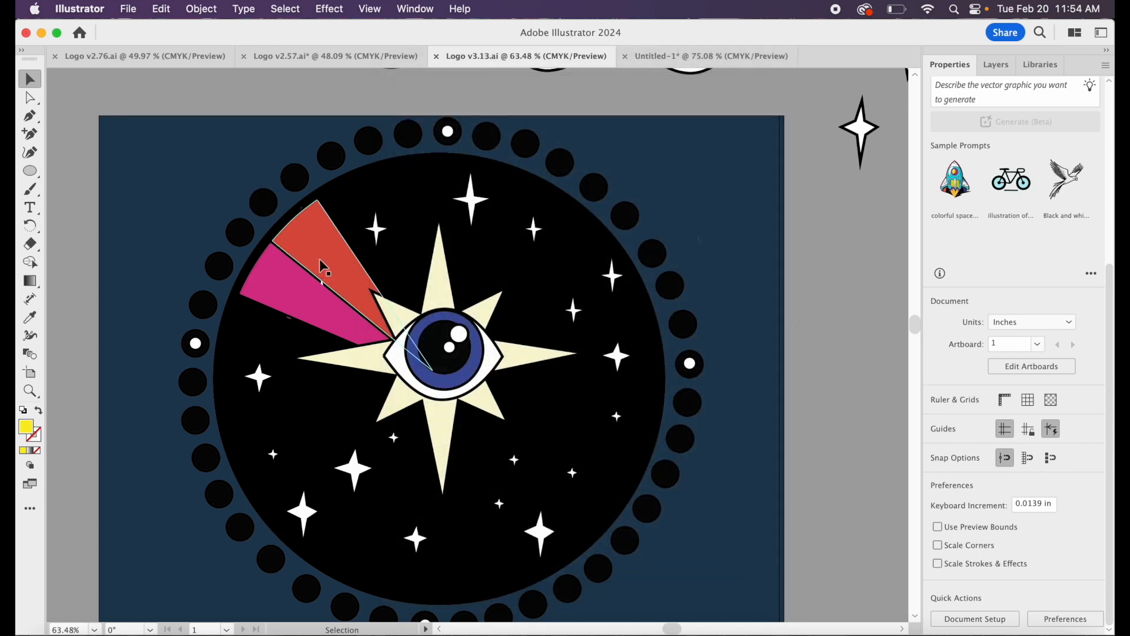
Delete the red wedge beside the eye and save the artwork on the computer as Logo v3.14.ai.
{"action": "left_click", "coordinate": [321, 259]}
{"action": "key", "text": "Delete"}
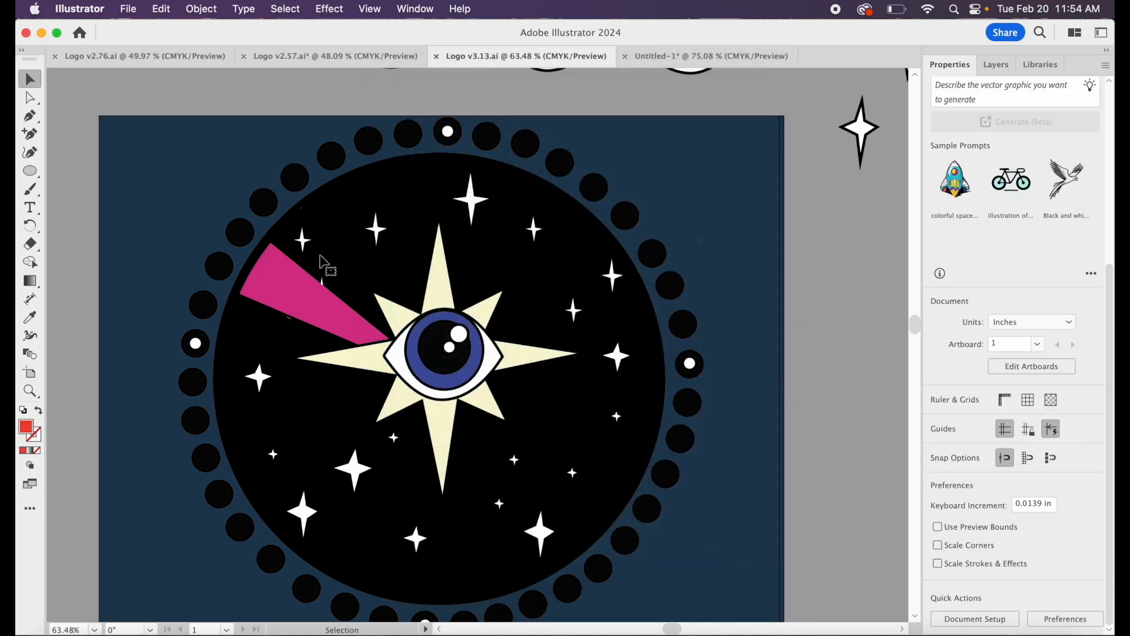
{"action": "left_click", "coordinate": [129, 9]}
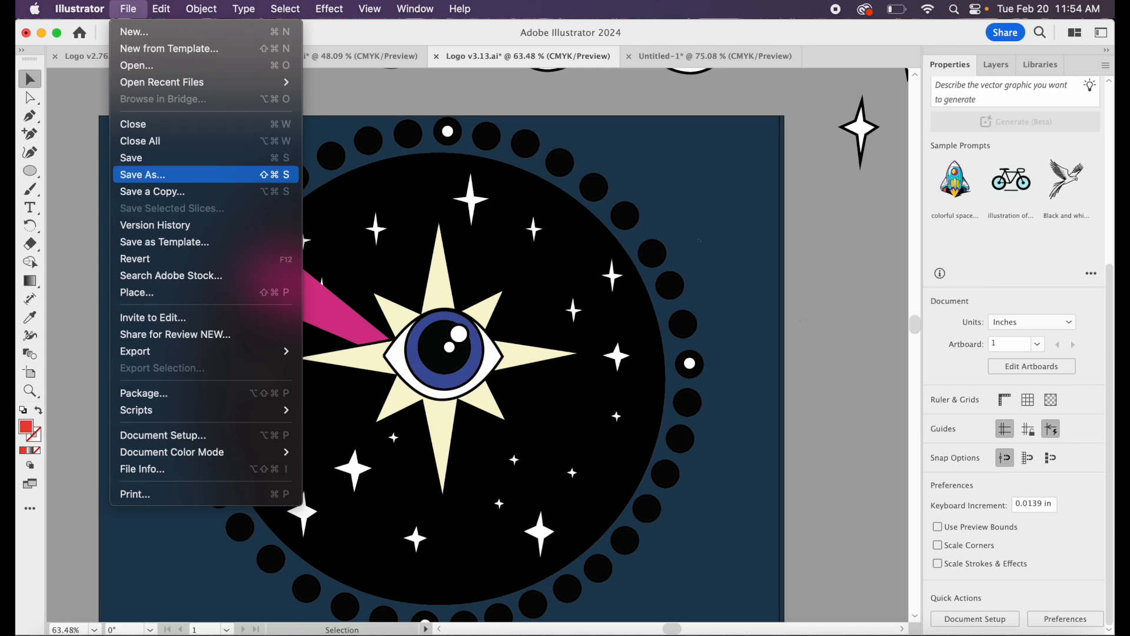
{"action": "left_click", "coordinate": [139, 174]}
{"action": "left_click", "coordinate": [680, 480]}
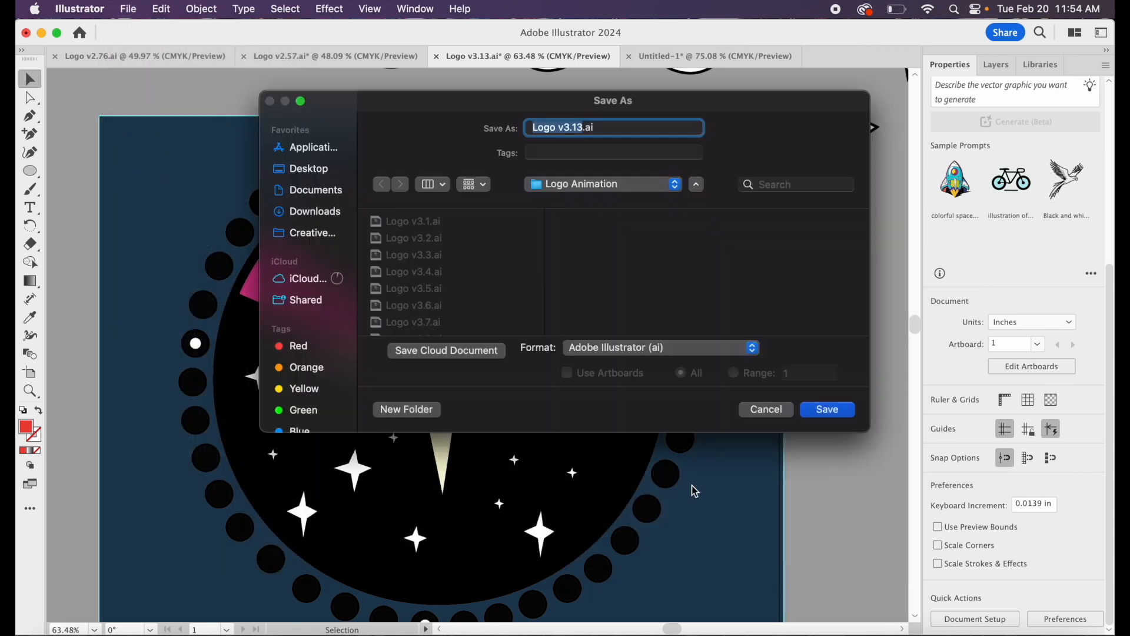
{"action": "left_click", "coordinate": [583, 128]}
{"action": "key", "text": "BackSpace"}
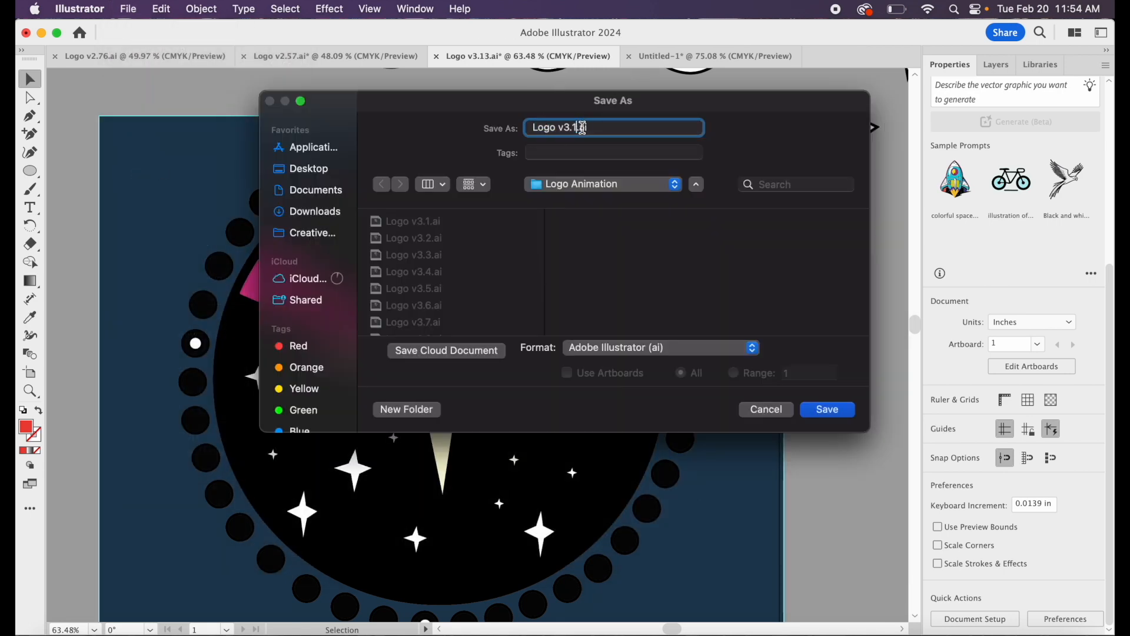
{"action": "left_click", "coordinate": [830, 410]}
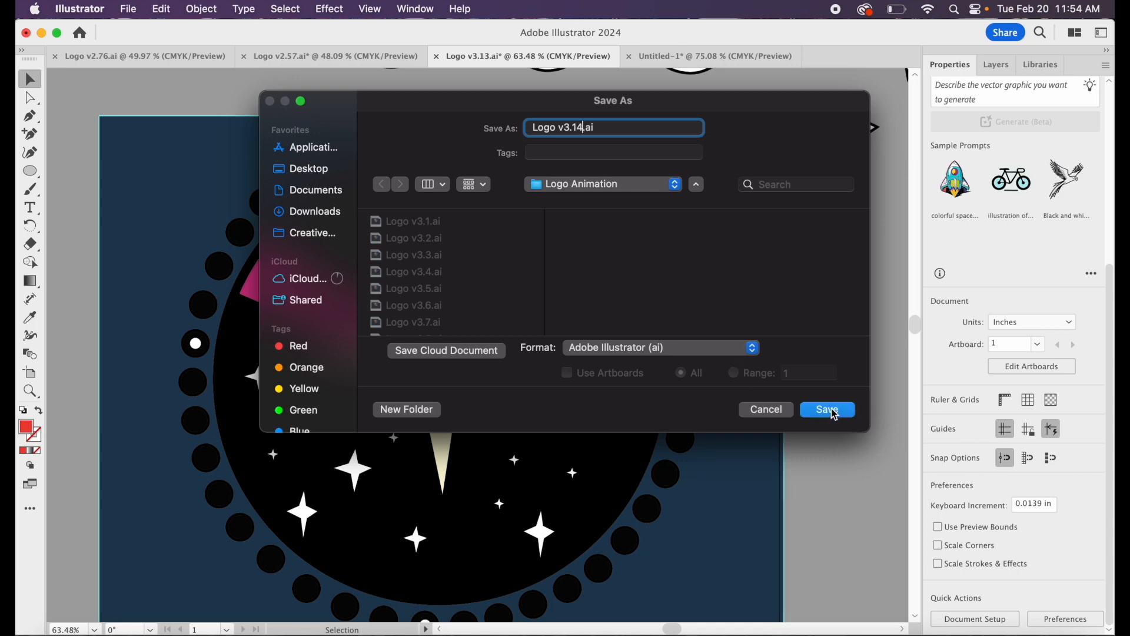
{"action": "left_click", "coordinate": [748, 539]}
Delete the remaining pink wedge and save the artwork on the computer as Logo v3.15.ai.
{"action": "left_click", "coordinate": [327, 306]}
{"action": "key", "text": "Delete"}
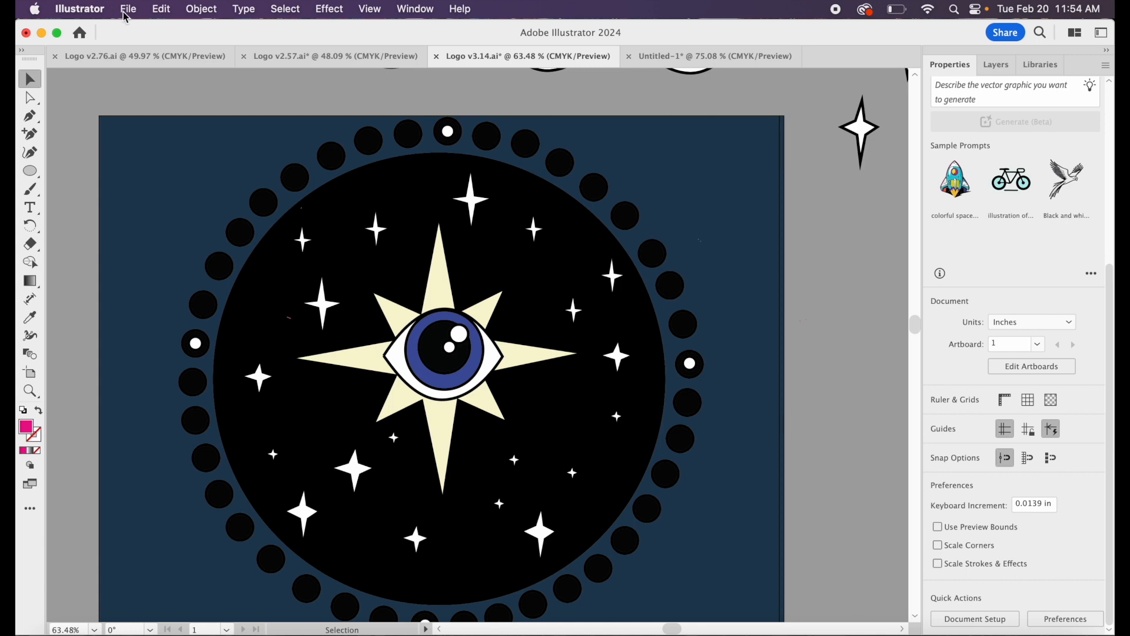
{"action": "left_click", "coordinate": [128, 9]}
{"action": "left_click", "coordinate": [151, 171]}
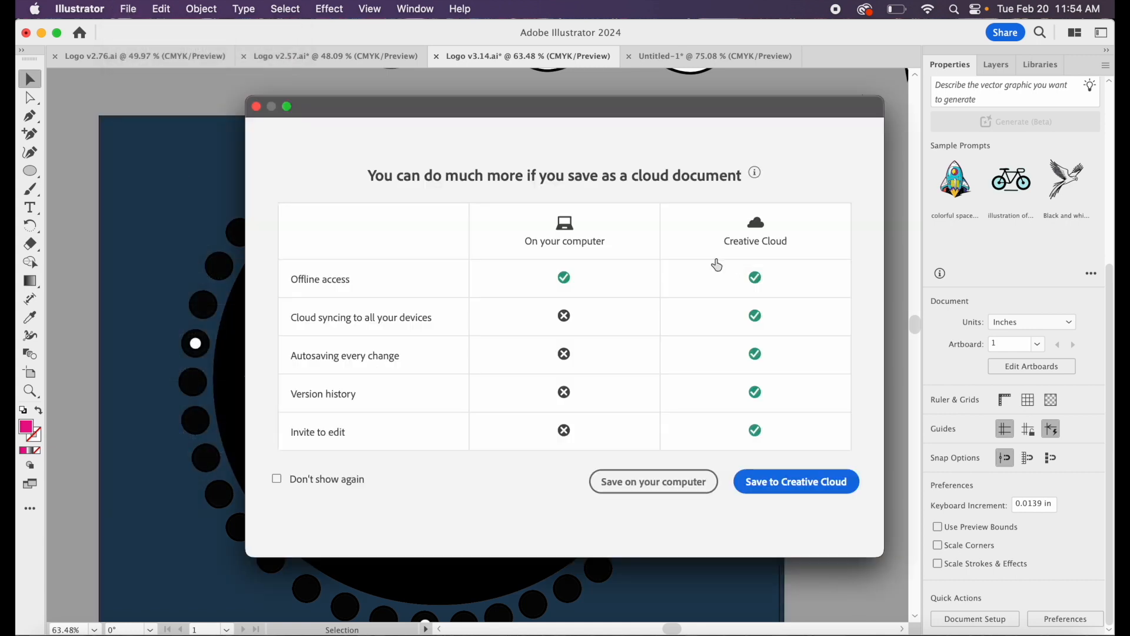
{"action": "left_click", "coordinate": [683, 481]}
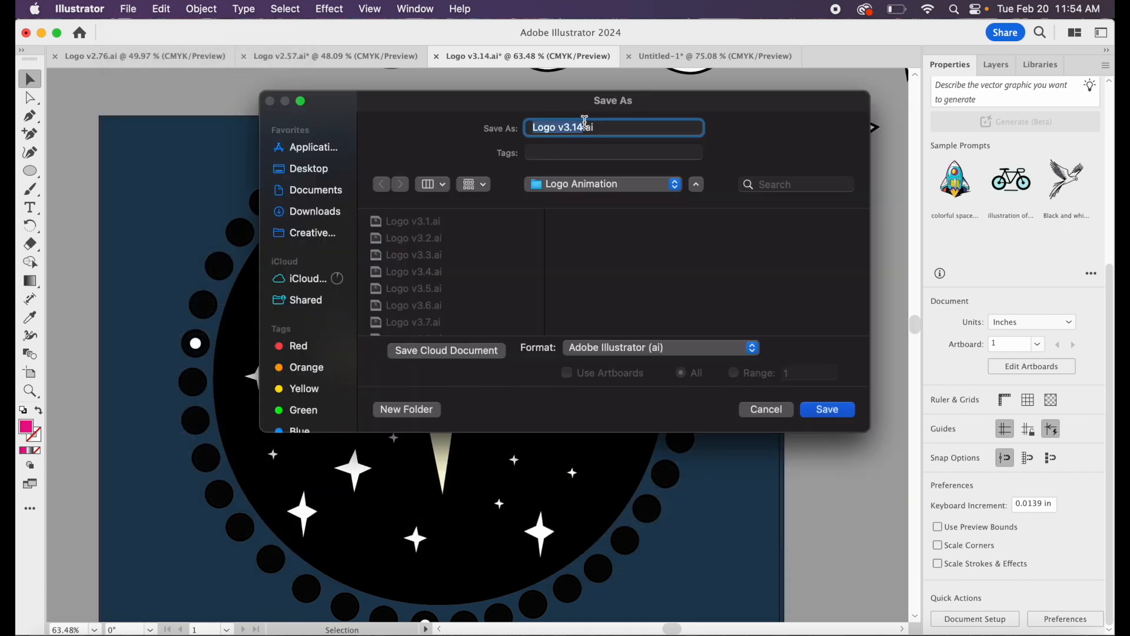
{"action": "left_click", "coordinate": [583, 128]}
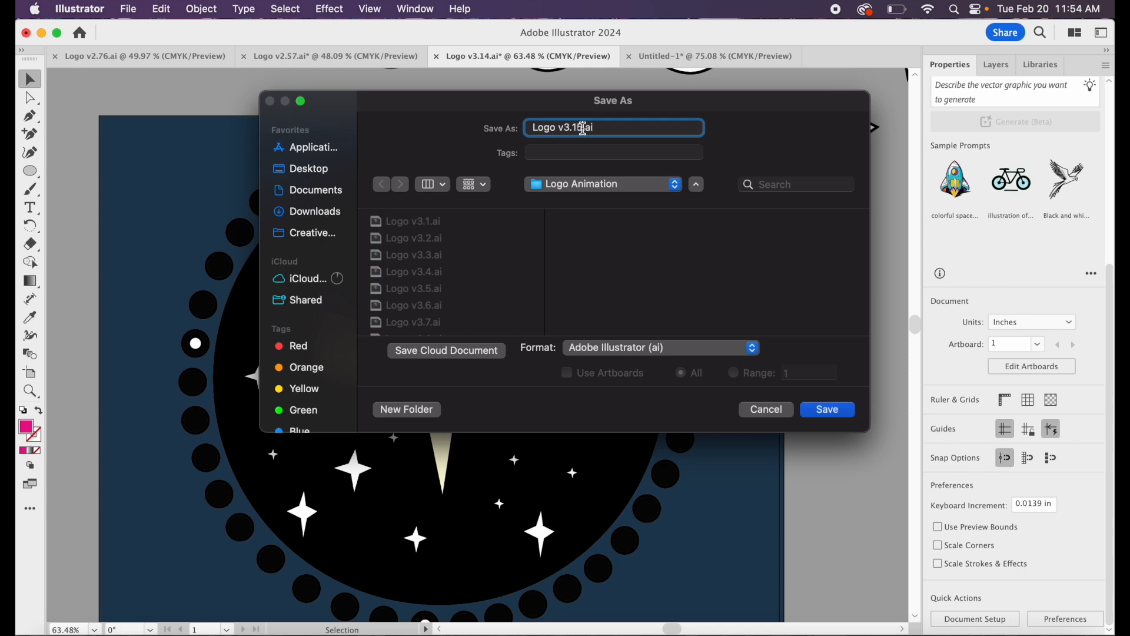
{"action": "left_click", "coordinate": [834, 410]}
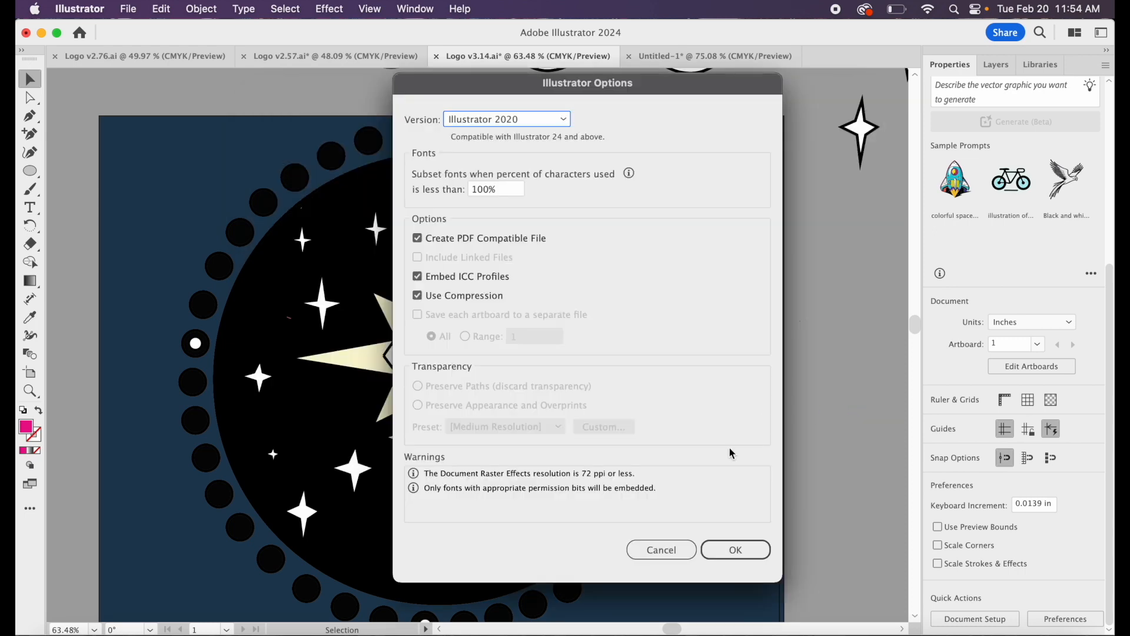
{"action": "left_click", "coordinate": [733, 549]}
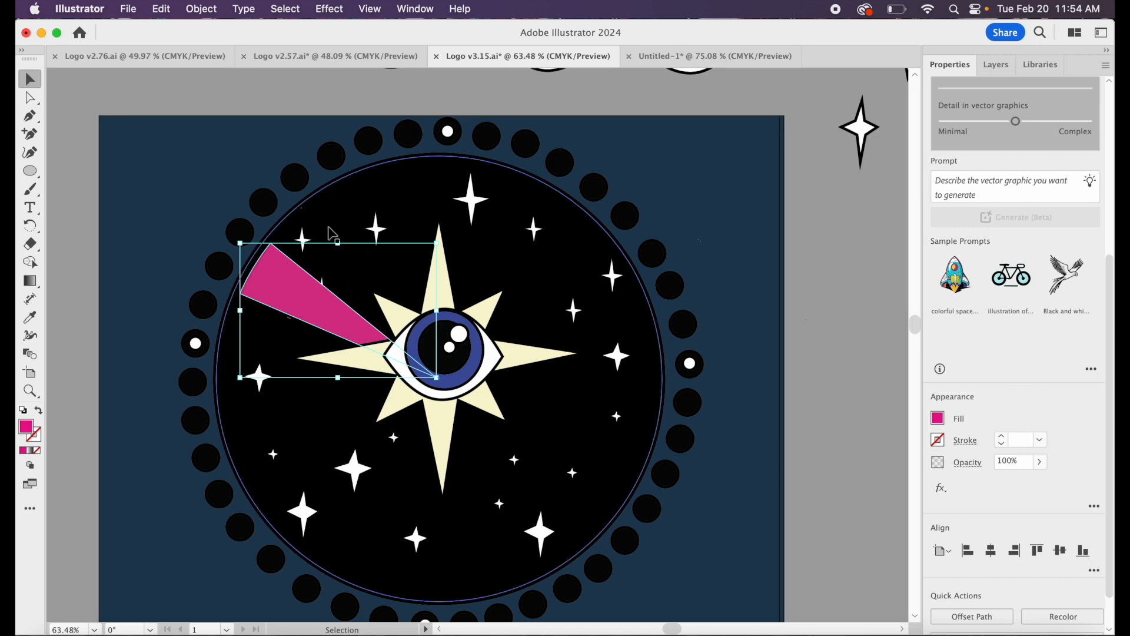
Save the version with the restored pink wedge on the computer as Logo v3.16.ai.
{"action": "left_click", "coordinate": [128, 9]}
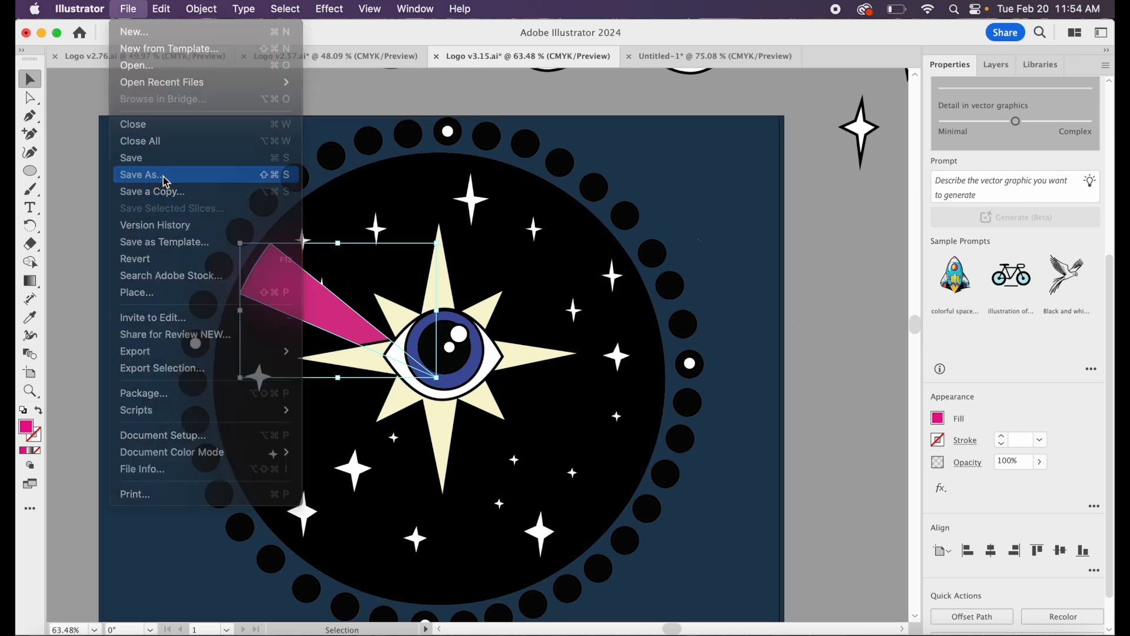
{"action": "left_click", "coordinate": [164, 178]}
{"action": "left_click", "coordinate": [670, 484]}
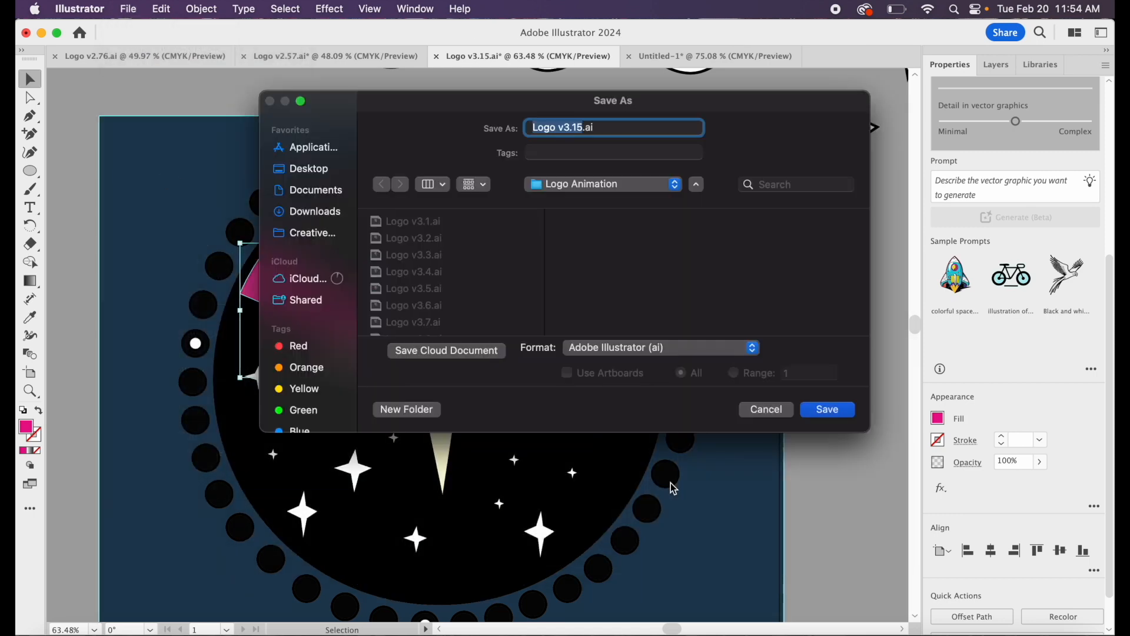
{"action": "left_click", "coordinate": [583, 129]}
{"action": "key", "text": "BackSpace"}
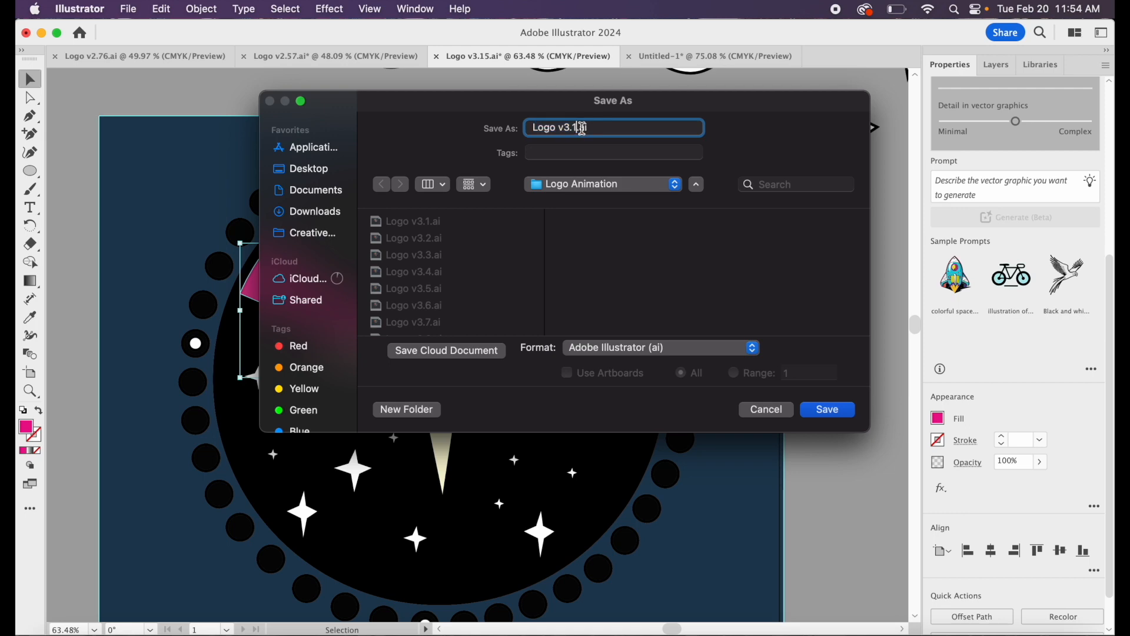
{"action": "type", "text": "6"}
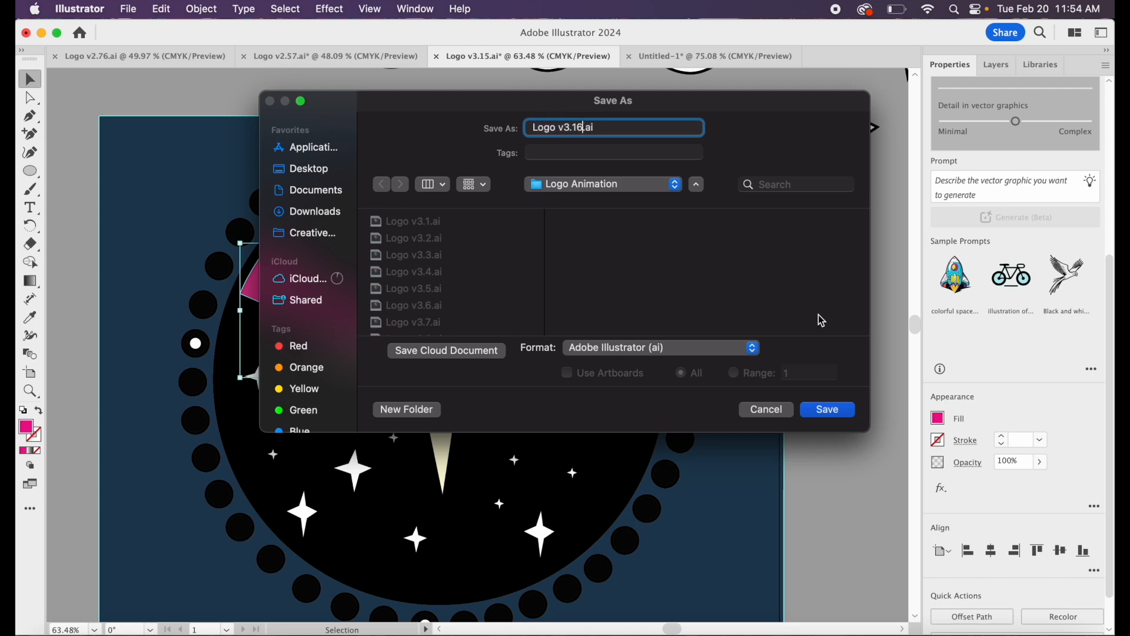
{"action": "left_click", "coordinate": [831, 409]}
{"action": "left_click", "coordinate": [740, 552]}
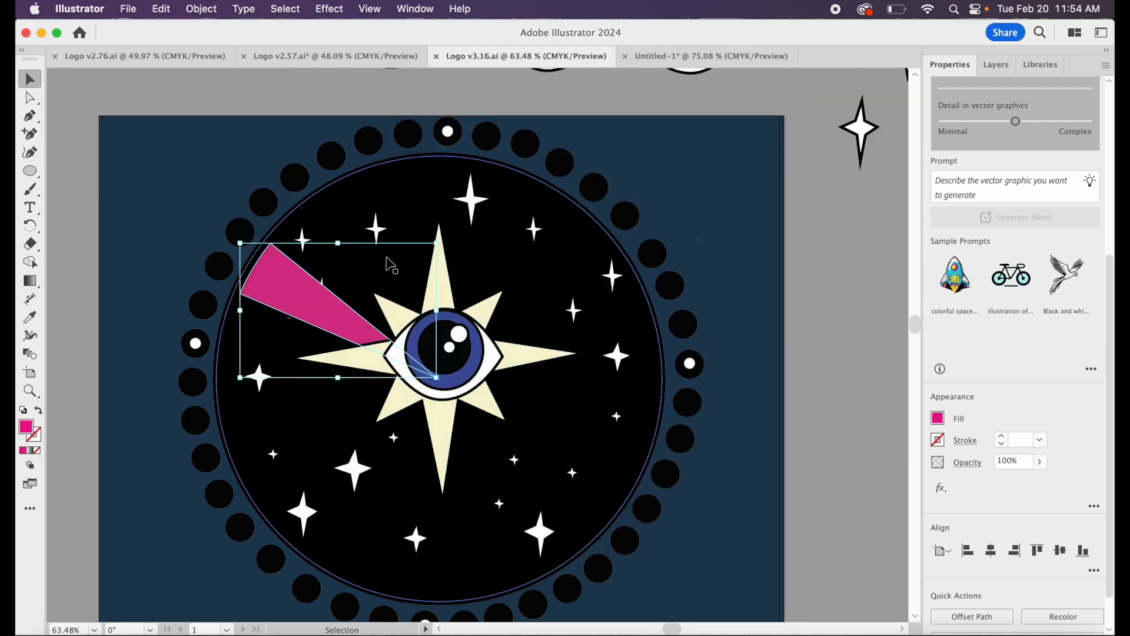
Undo the deletion of the red wedge and save the artwork on the computer as Logo v3.17.ai.
{"action": "key", "text": "super+z"}
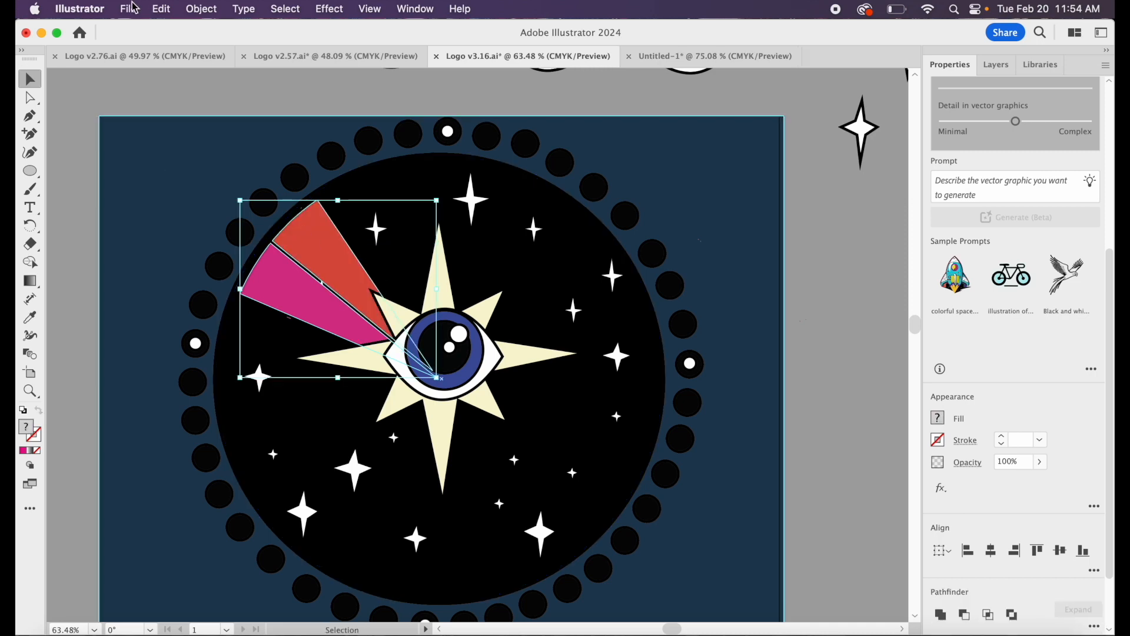
{"action": "left_click", "coordinate": [128, 9]}
{"action": "left_click", "coordinate": [151, 174]}
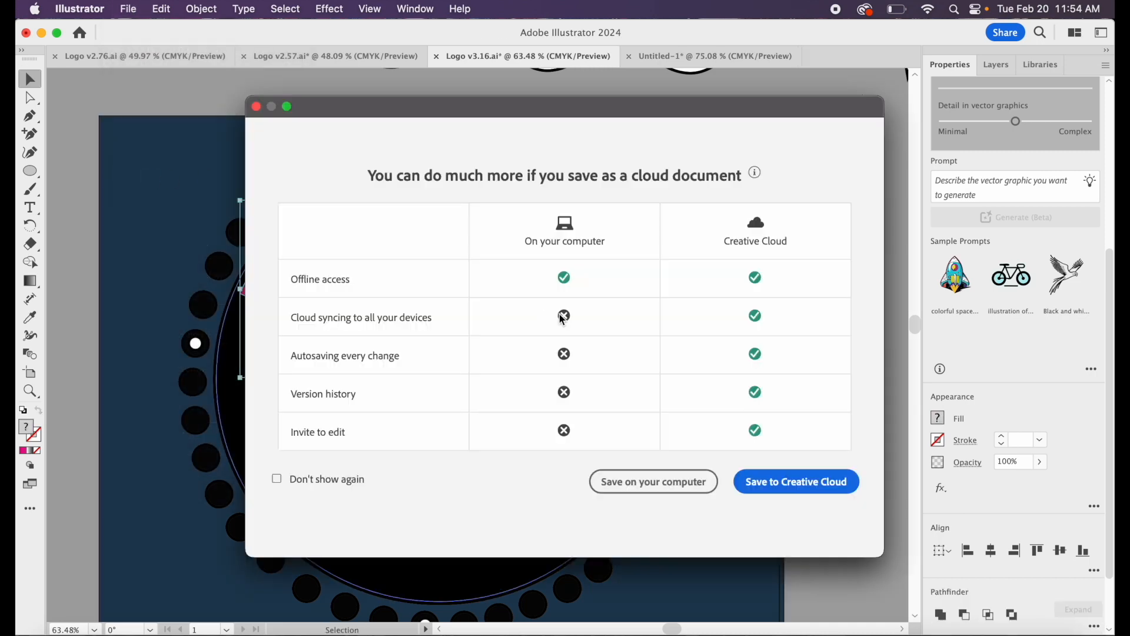
{"action": "left_click", "coordinate": [683, 482]}
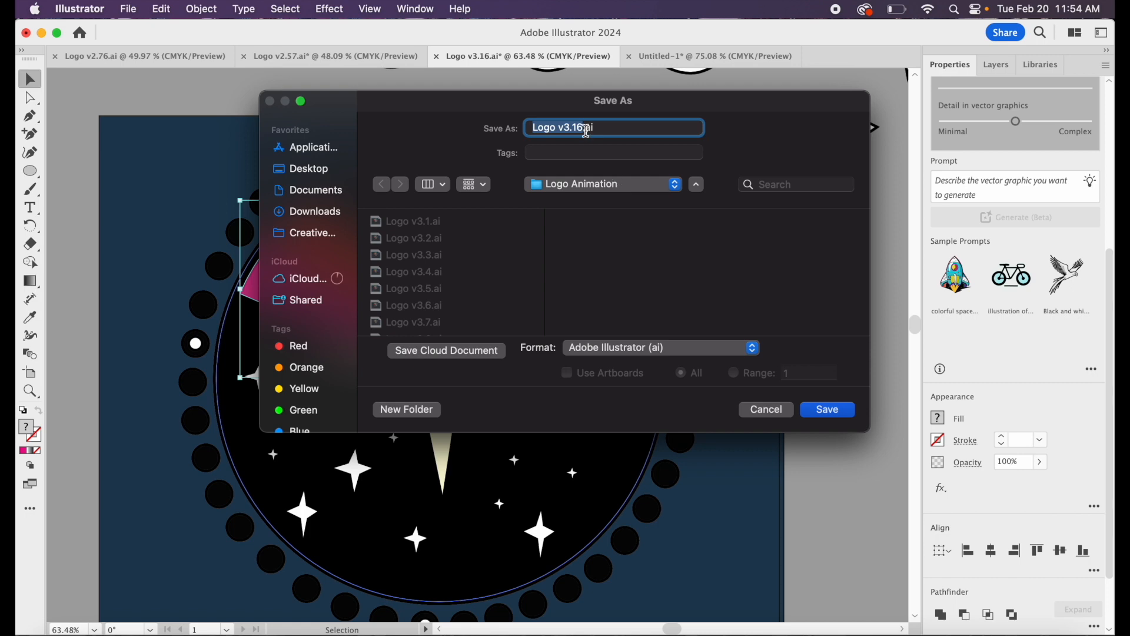
{"action": "left_click", "coordinate": [583, 128]}
{"action": "type", "text": "7"}
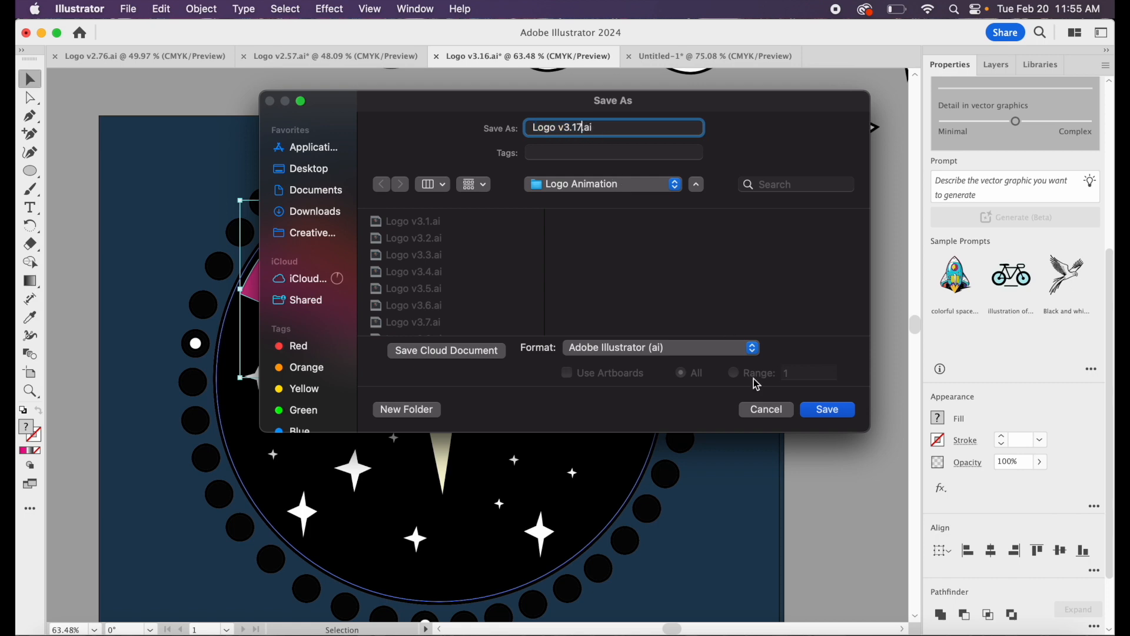
{"action": "left_click", "coordinate": [829, 410]}
{"action": "left_click", "coordinate": [743, 556]}
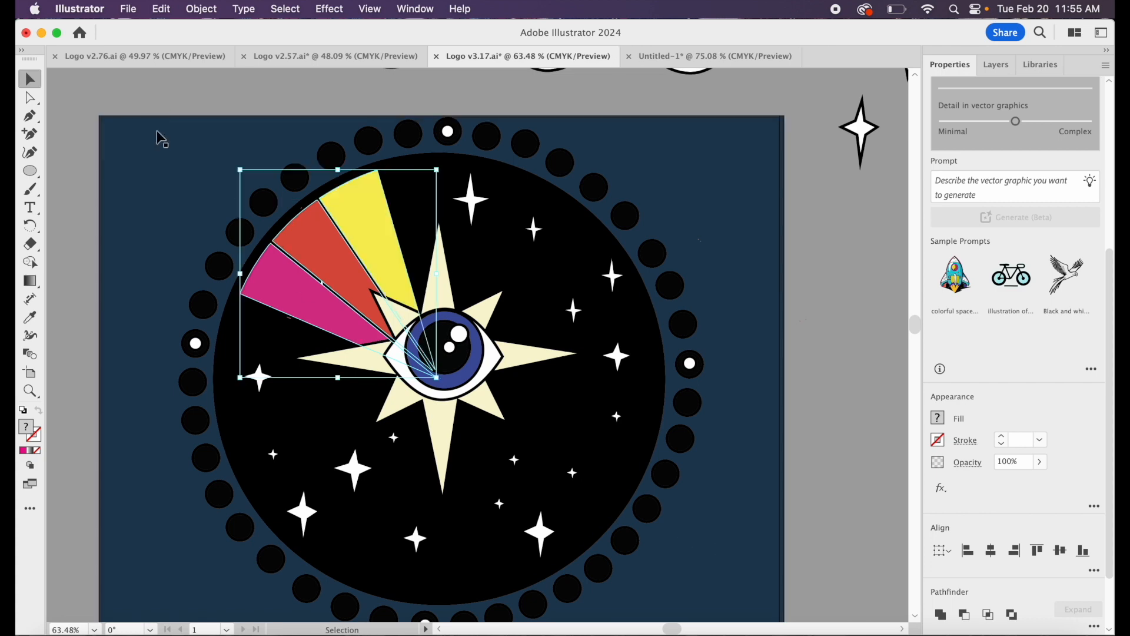
Save the version with the pink, red and yellow wedges on the computer as Logo v3.18.ai.
{"action": "left_click", "coordinate": [134, 8]}
{"action": "left_click", "coordinate": [157, 175]}
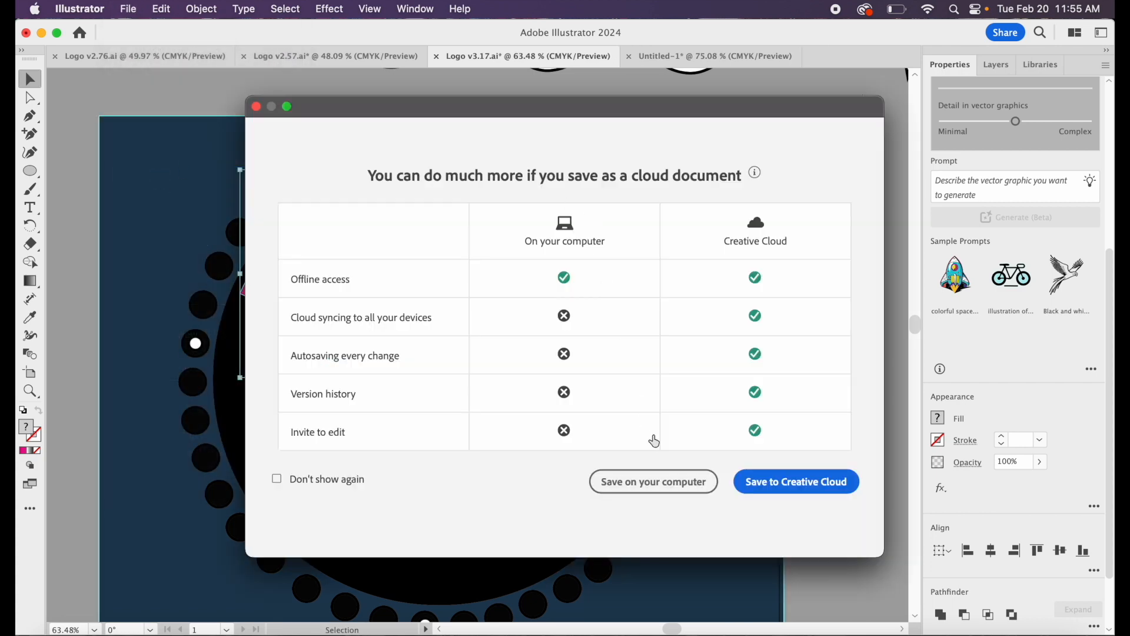
{"action": "left_click", "coordinate": [669, 481]}
{"action": "left_click", "coordinate": [582, 125]}
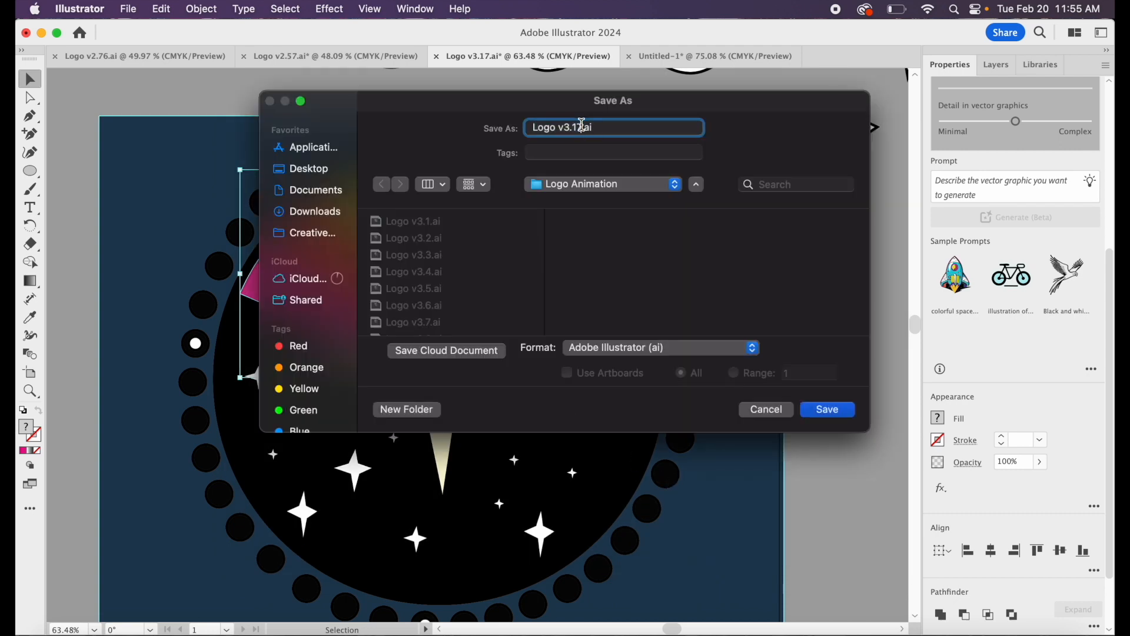
{"action": "key", "text": "BackSpace"}
{"action": "type", "text": "8"}
{"action": "left_click", "coordinate": [832, 413]}
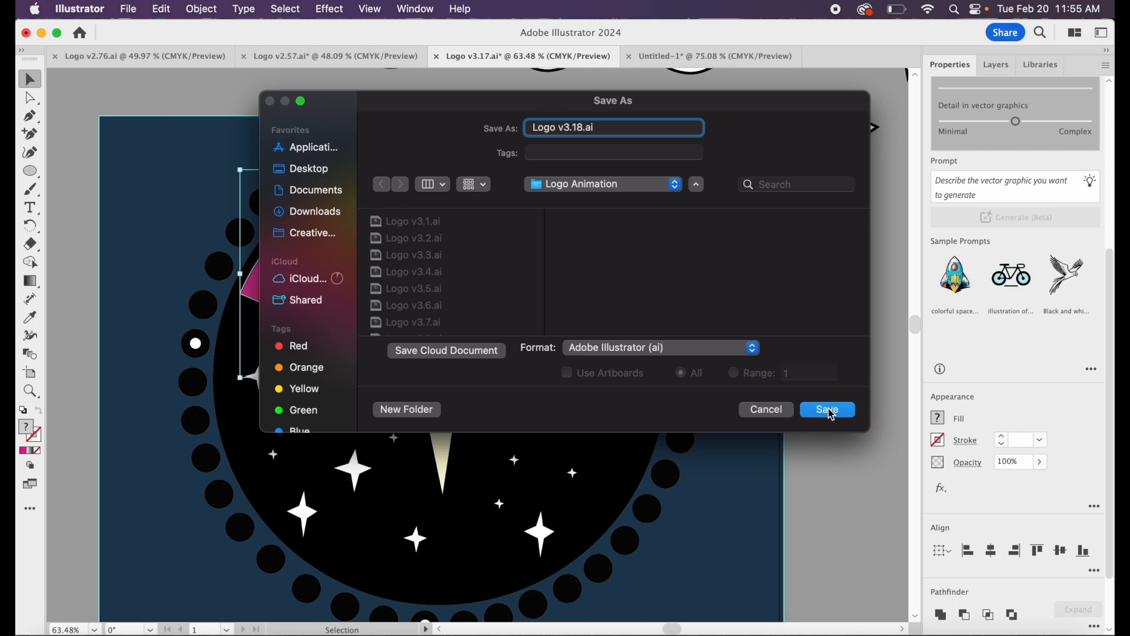
{"action": "left_click", "coordinate": [726, 544]}
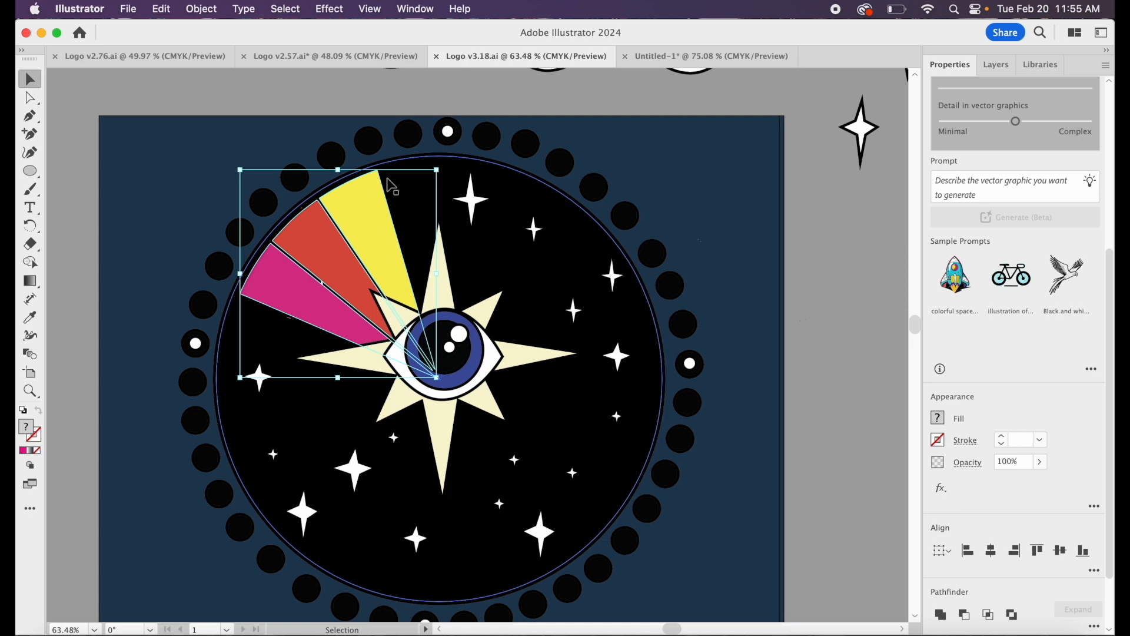
Undo the deletion of the green wedge and save the artwork on the computer as Logo v3.19.ai.
{"action": "key", "text": "super+z"}
{"action": "left_click", "coordinate": [128, 10]}
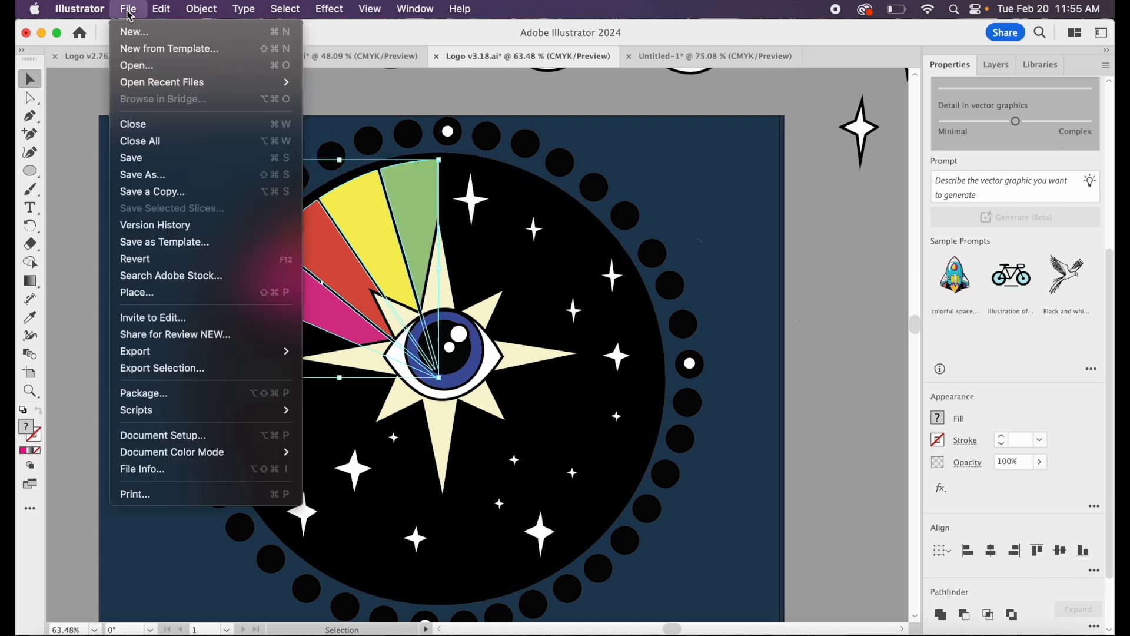
{"action": "left_click", "coordinate": [157, 176]}
{"action": "left_click", "coordinate": [663, 485]}
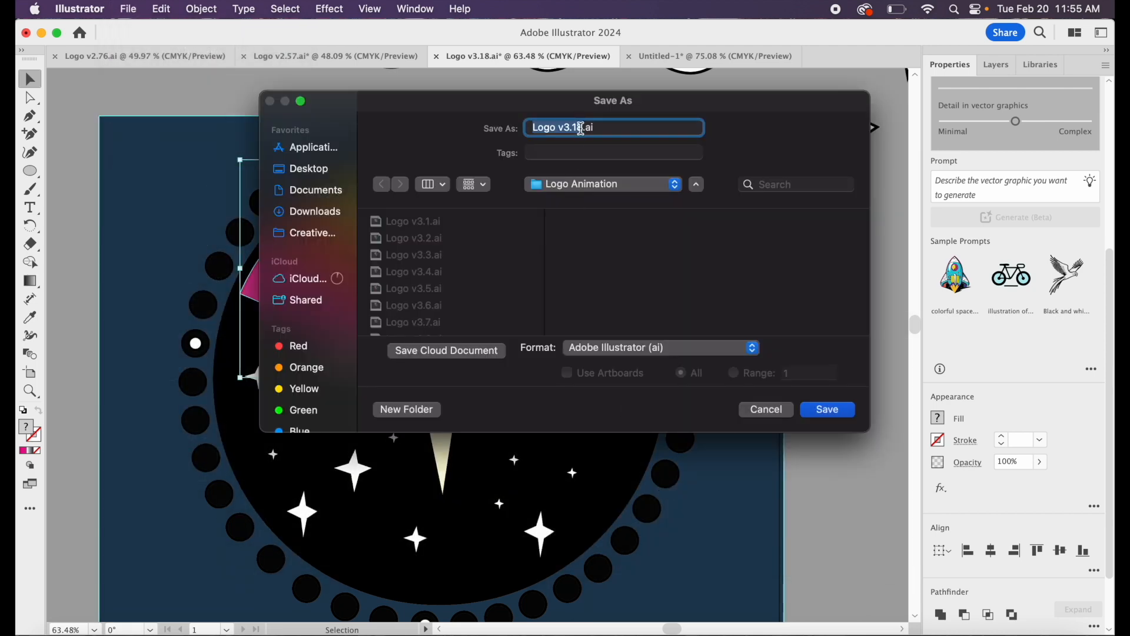
{"action": "left_click", "coordinate": [584, 127]}
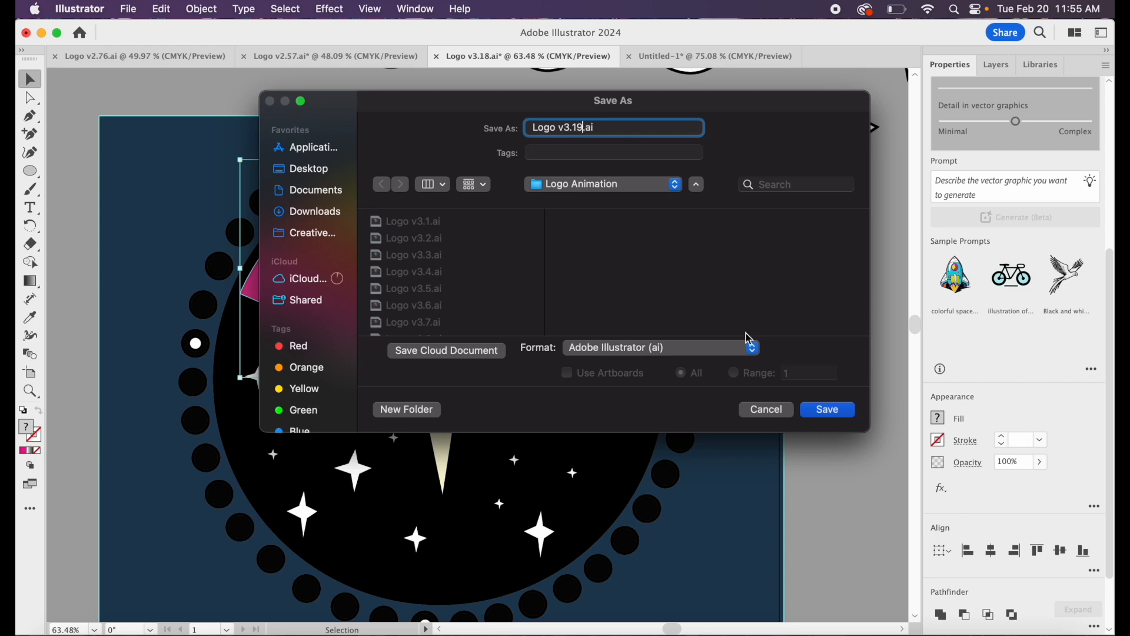
{"action": "left_click", "coordinate": [827, 410]}
{"action": "left_click", "coordinate": [747, 546]}
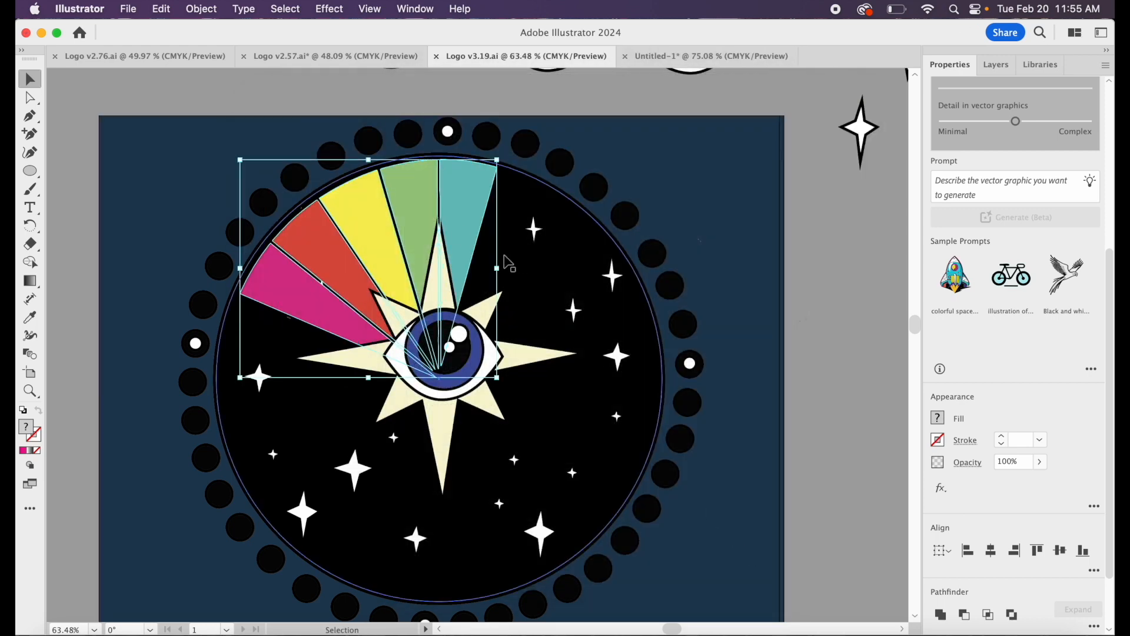
Save the version with the restored teal wedge on the computer as Logo v3.20.ai.
{"action": "left_click", "coordinate": [129, 9]}
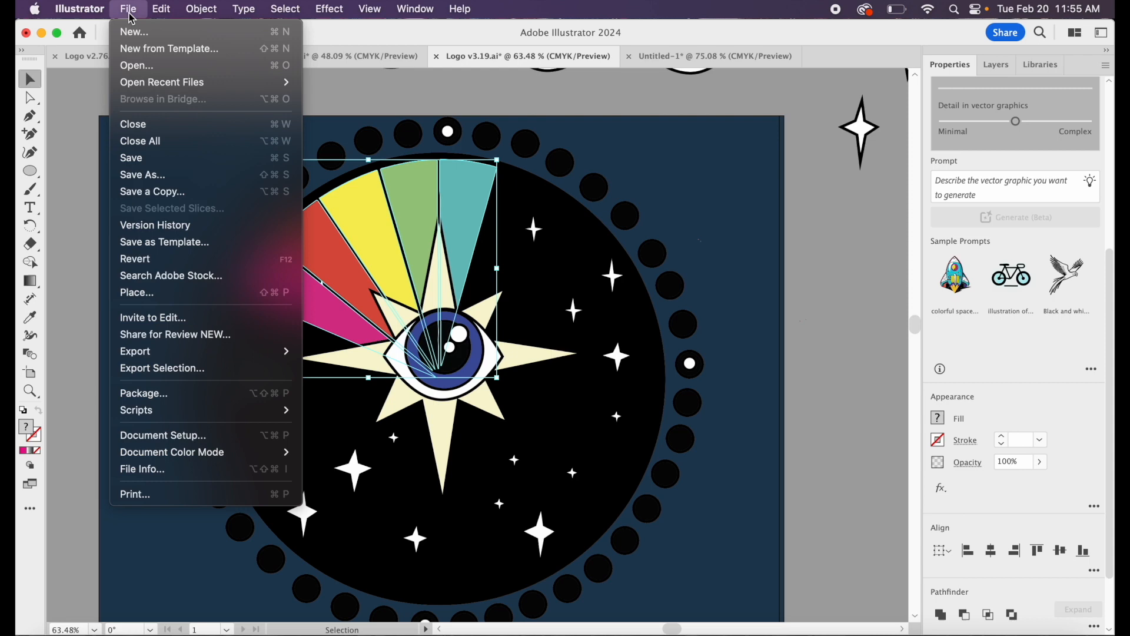
{"action": "left_click", "coordinate": [161, 175]}
{"action": "left_click", "coordinate": [651, 480]}
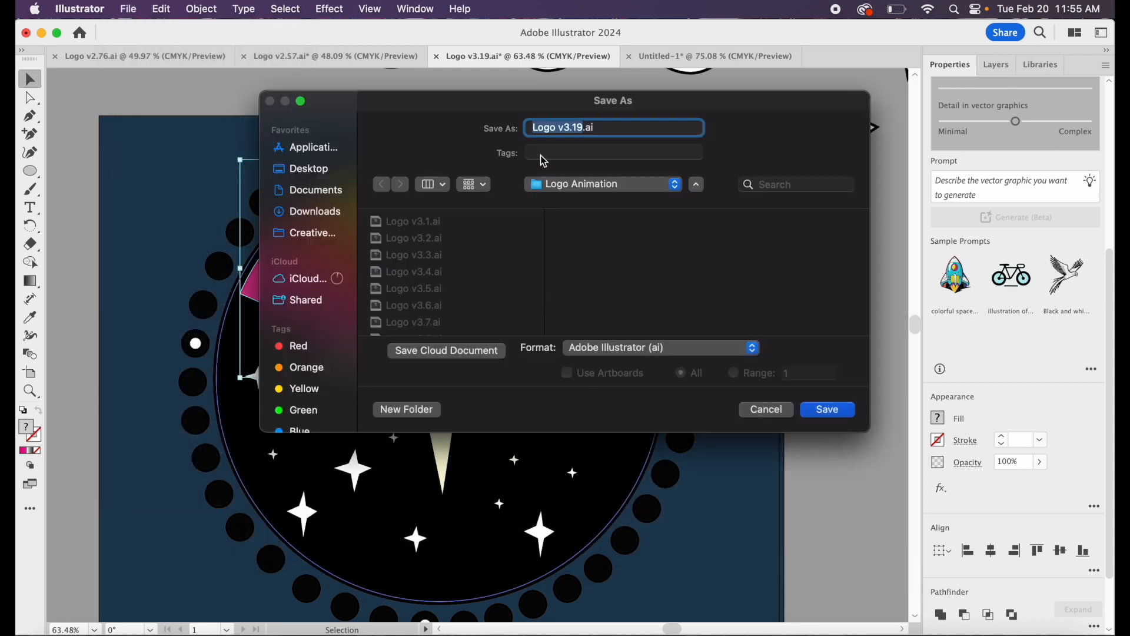
{"action": "left_click", "coordinate": [584, 129]}
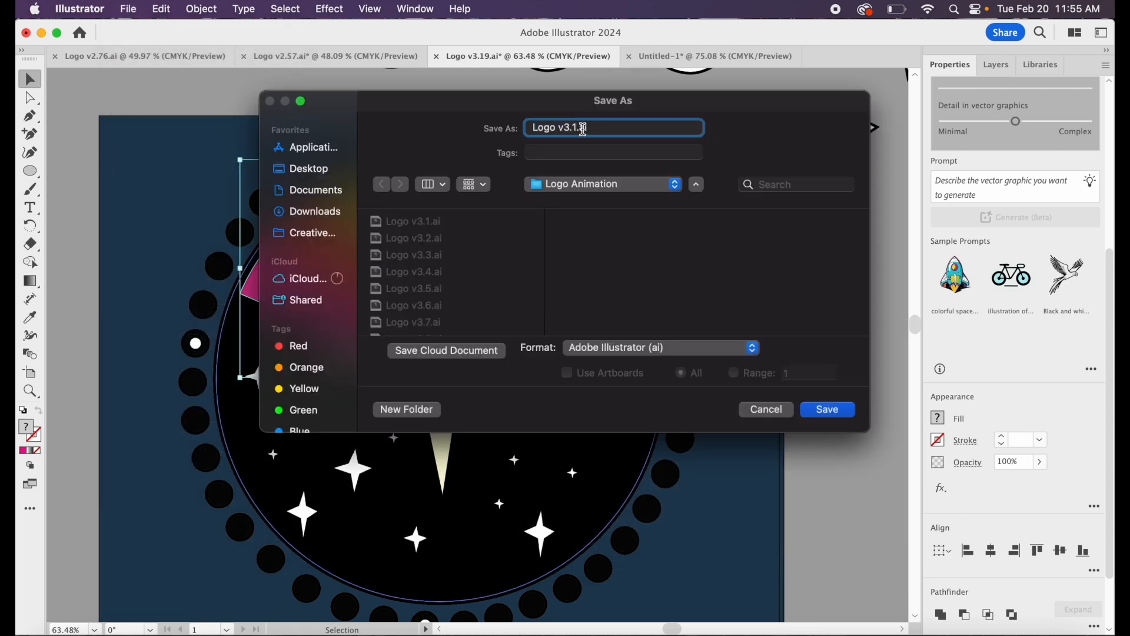
{"action": "type", "text": "20"}
{"action": "left_click", "coordinate": [828, 410]}
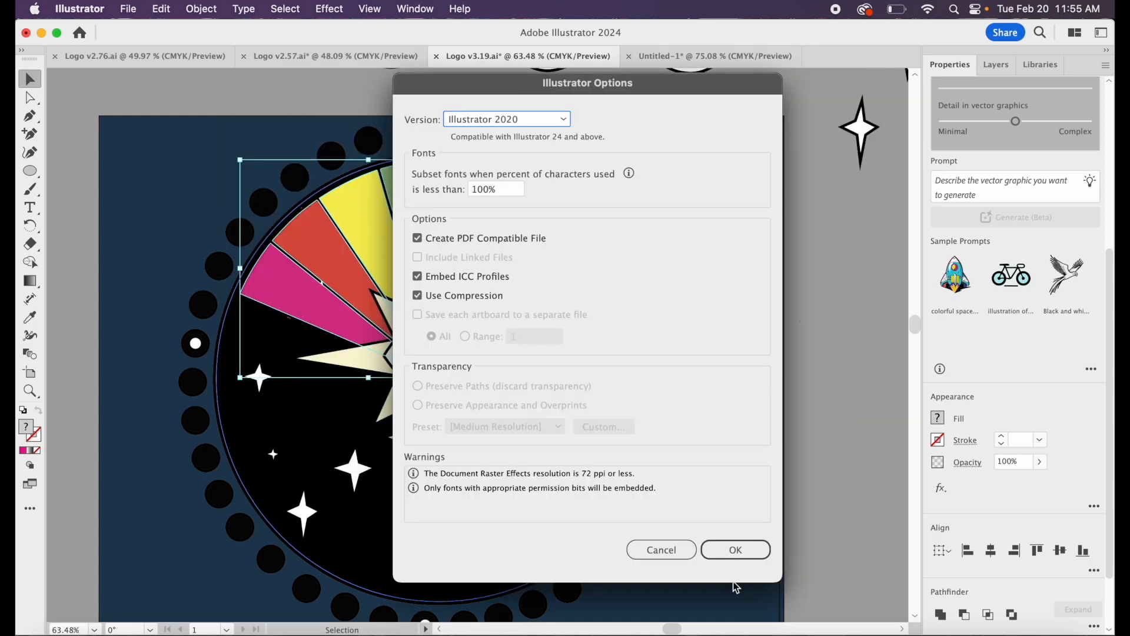
{"action": "left_click", "coordinate": [735, 551]}
Check the saved frame files in the Logo Animation folder in Finder, and return to the Illustrator artwork.
{"action": "key", "text": "v"}
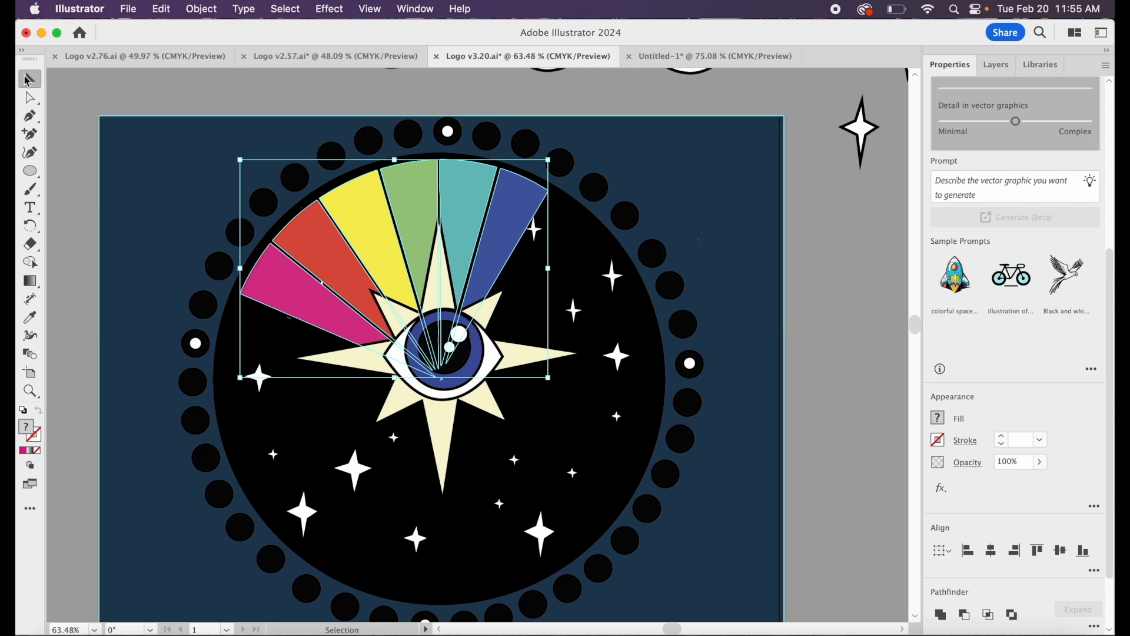
{"action": "left_click", "coordinate": [42, 33]}
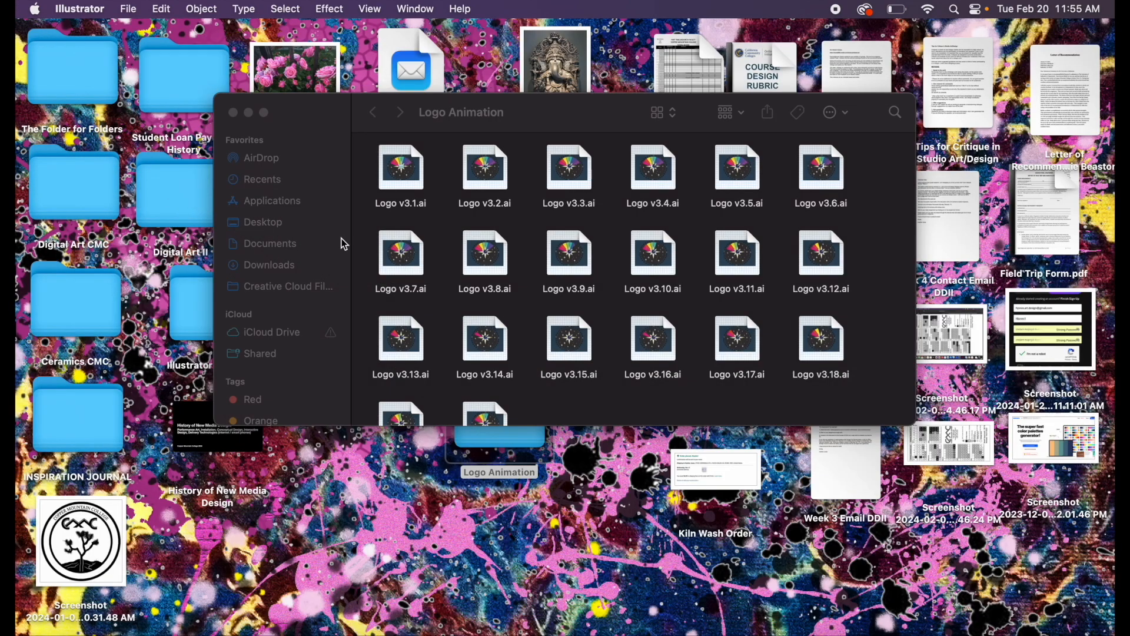
{"action": "scroll", "coordinate": [521, 309], "scroll_direction": "down", "scroll_amount": 2}
{"action": "scroll", "coordinate": [522, 308], "scroll_direction": "down", "scroll_amount": 1}
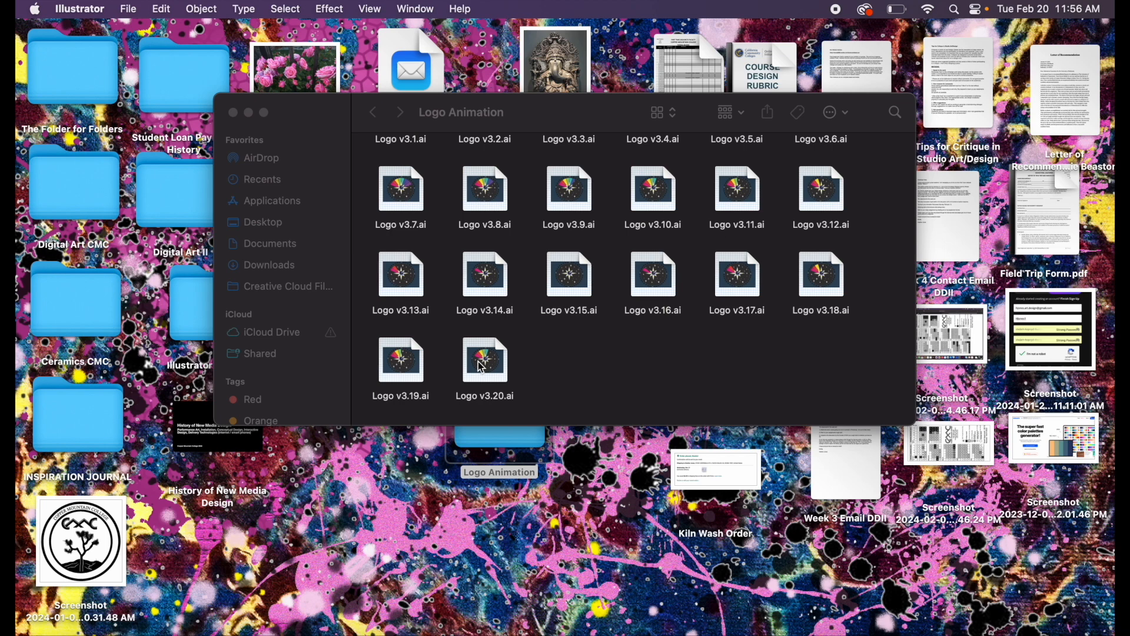
{"action": "double_click", "coordinate": [505, 361]}
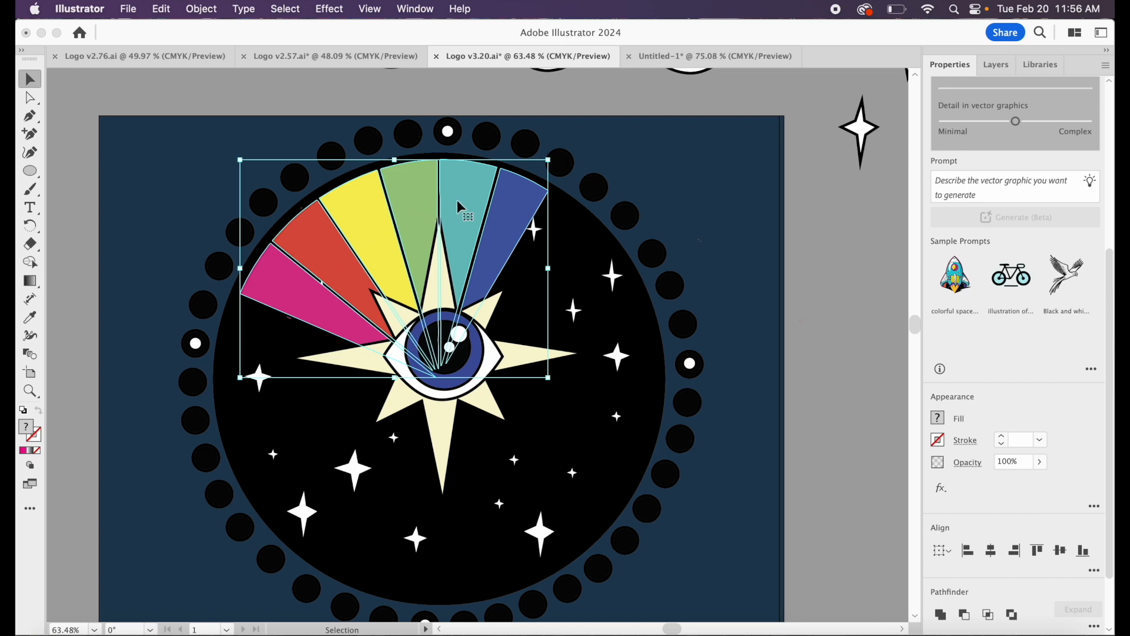
Save the version with the restored blue wedge on the computer as Logo v3.21.ai.
{"action": "left_click", "coordinate": [130, 9]}
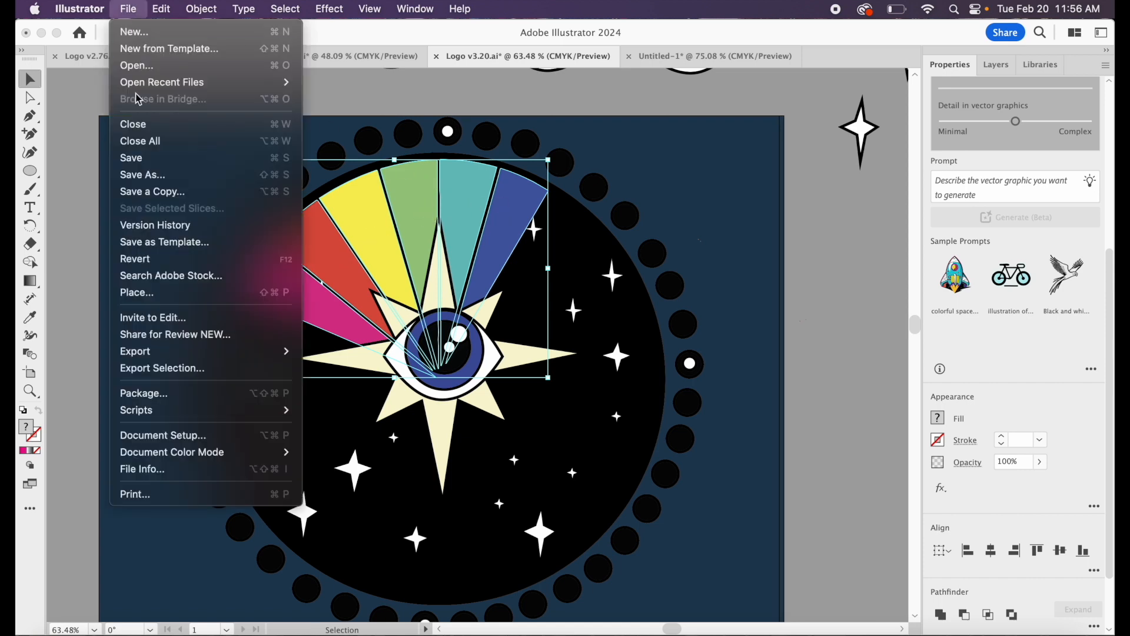
{"action": "left_click", "coordinate": [146, 175]}
{"action": "left_click", "coordinate": [674, 481]}
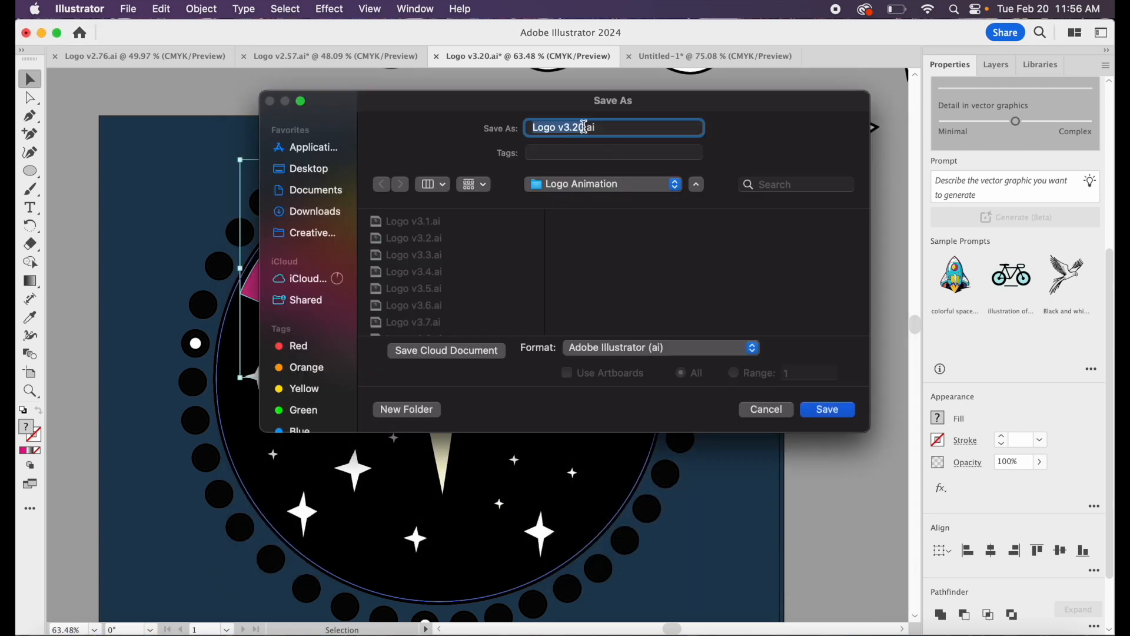
{"action": "left_click", "coordinate": [585, 127]}
{"action": "key", "text": "BackSpace"}
{"action": "type", "text": "1"}
{"action": "left_click", "coordinate": [841, 412]}
{"action": "left_click", "coordinate": [747, 548]}
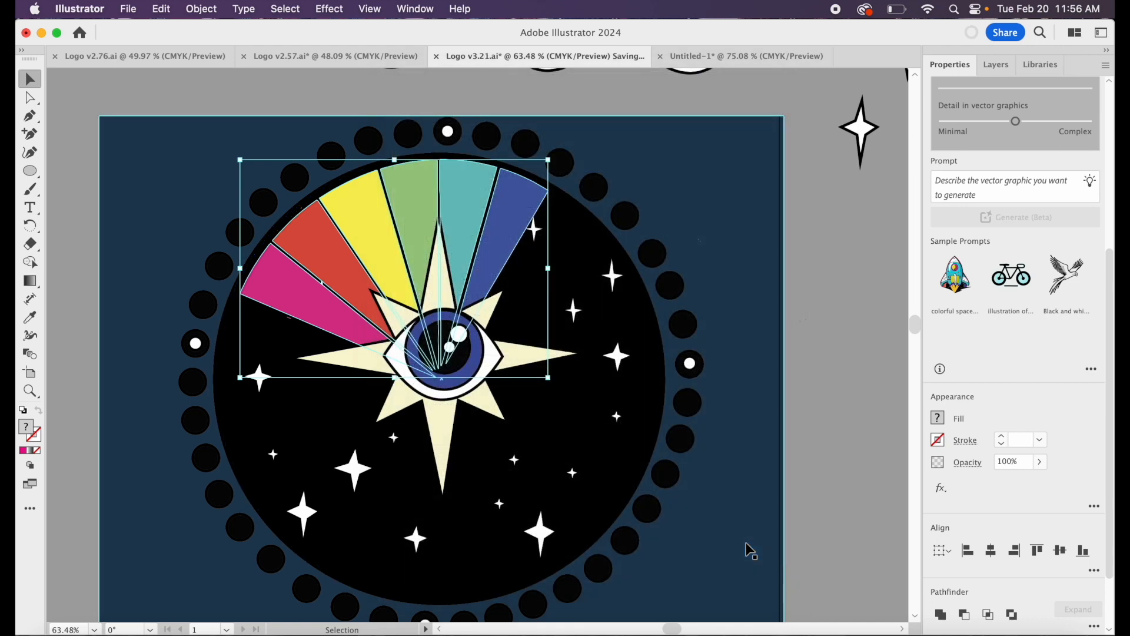
Save the version with the restored violet wedge beside the blue one on the computer as Logo v3.22.ai.
{"action": "left_click", "coordinate": [128, 9]}
{"action": "left_click", "coordinate": [154, 175]}
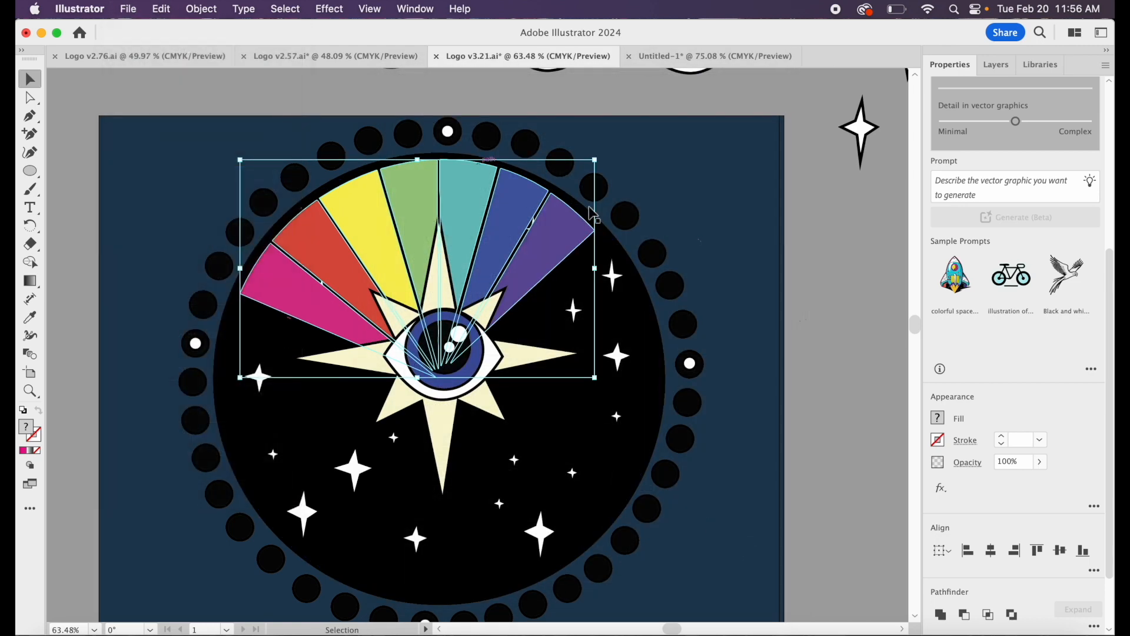
{"action": "left_click", "coordinate": [654, 482]}
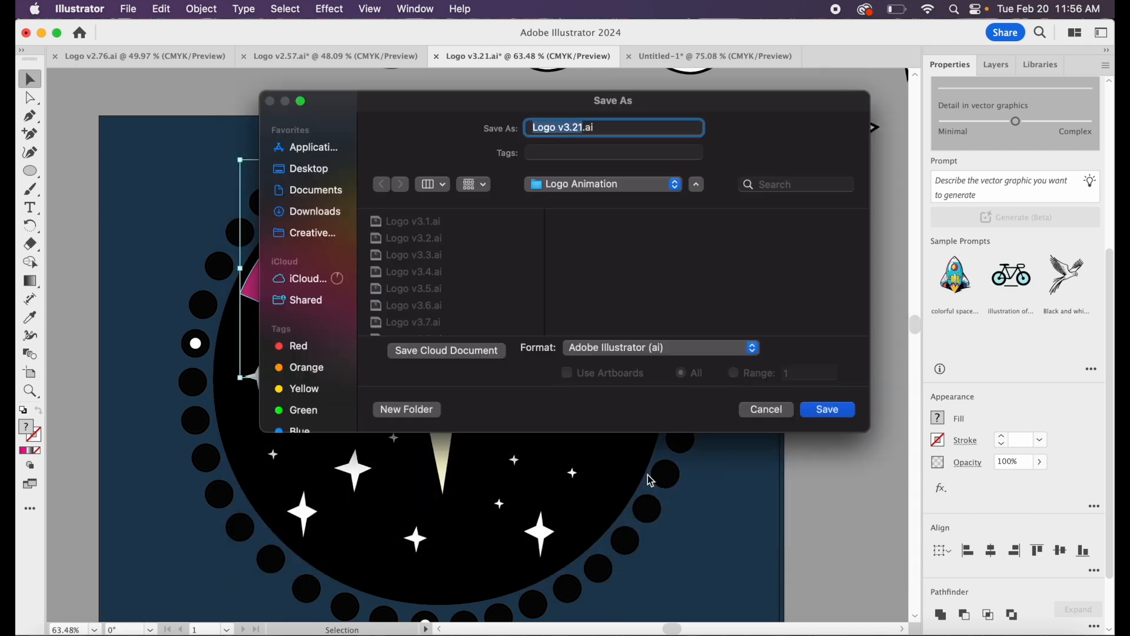
{"action": "left_click", "coordinate": [583, 128]}
{"action": "key", "text": "BackSpace"}
{"action": "type", "text": "2"}
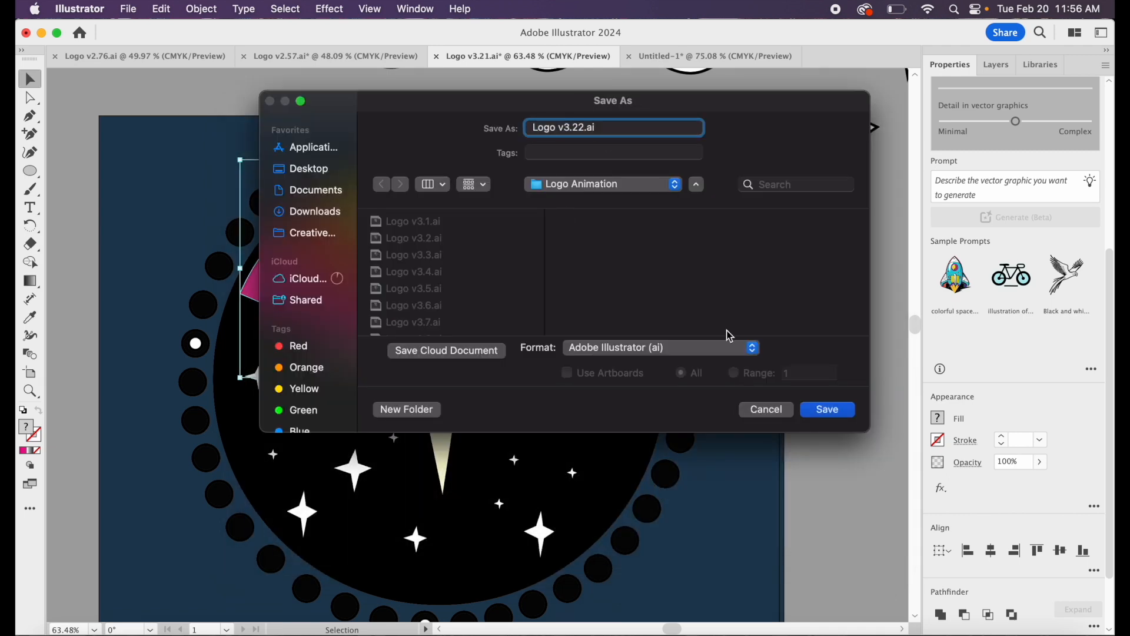
{"action": "left_click", "coordinate": [820, 410]}
{"action": "left_click", "coordinate": [736, 550]}
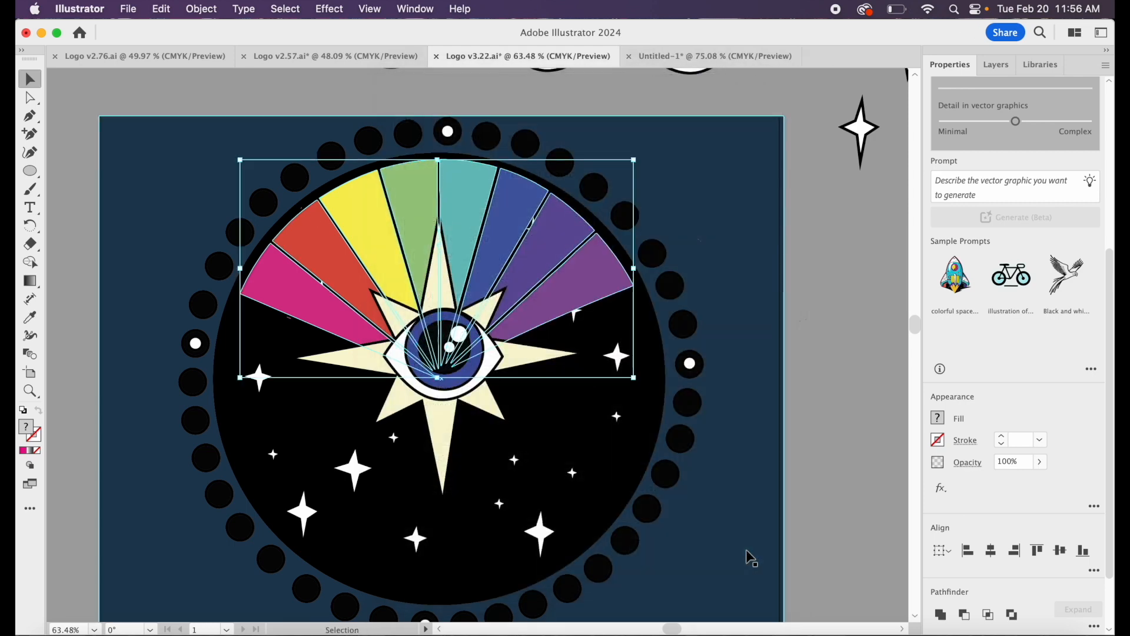
Save the version with all eight coloured wedges restored on the computer as Logo v3.23.ai.
{"action": "left_click", "coordinate": [128, 9]}
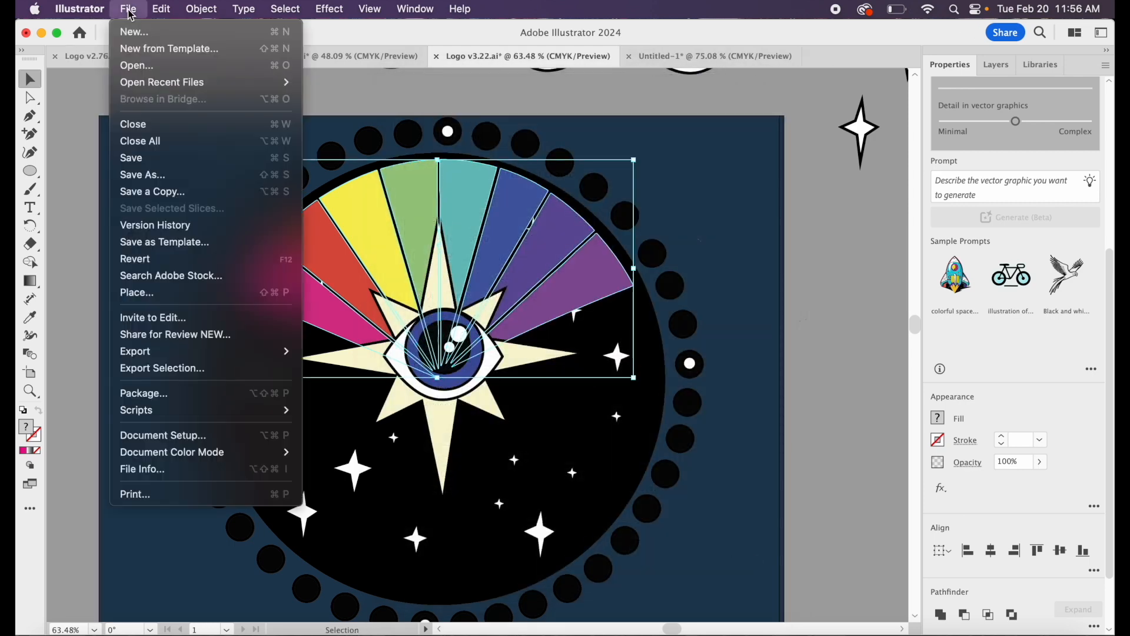
{"action": "left_click", "coordinate": [169, 178]}
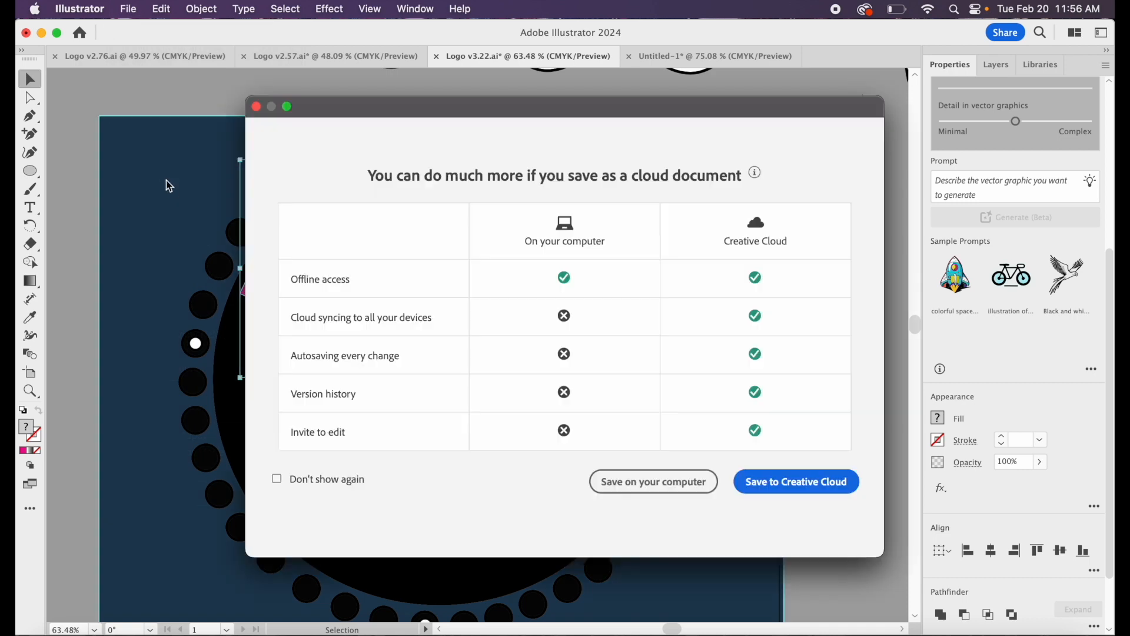
{"action": "left_click", "coordinate": [683, 483]}
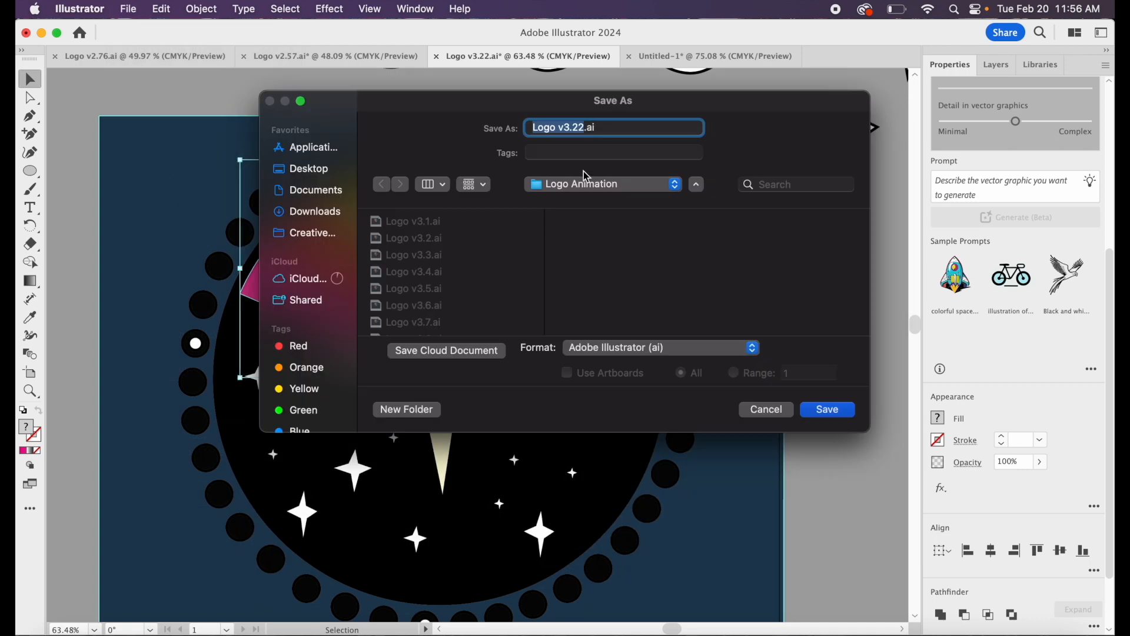
{"action": "left_click", "coordinate": [585, 127]}
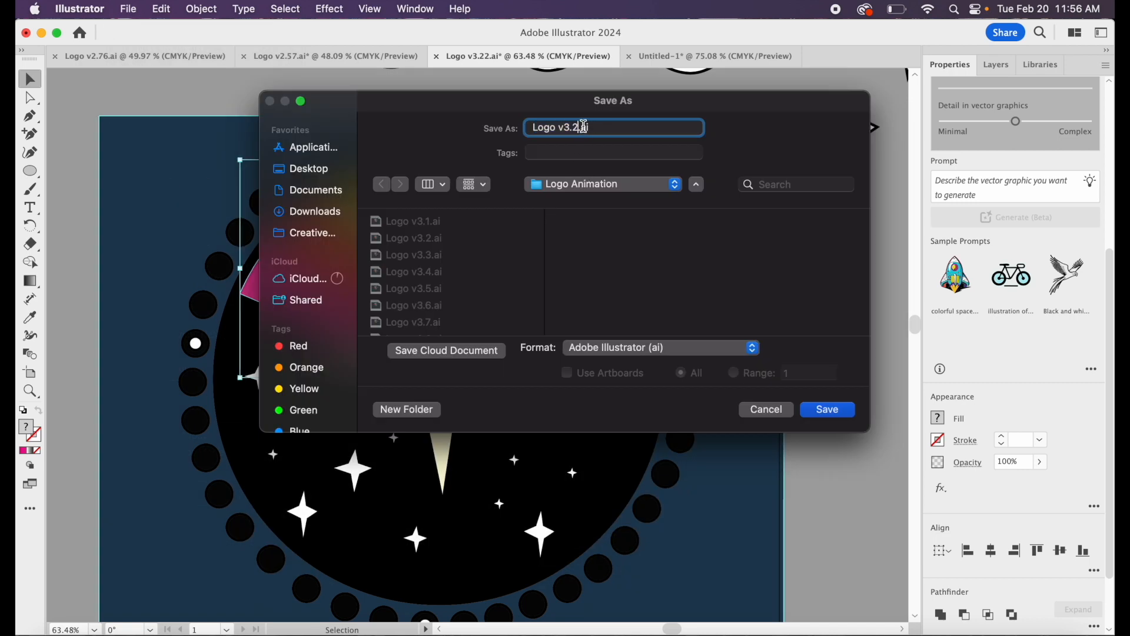
{"action": "key", "text": "BackSpace"}
{"action": "type", "text": "3"}
{"action": "left_click", "coordinate": [824, 411]}
{"action": "left_click", "coordinate": [745, 551]}
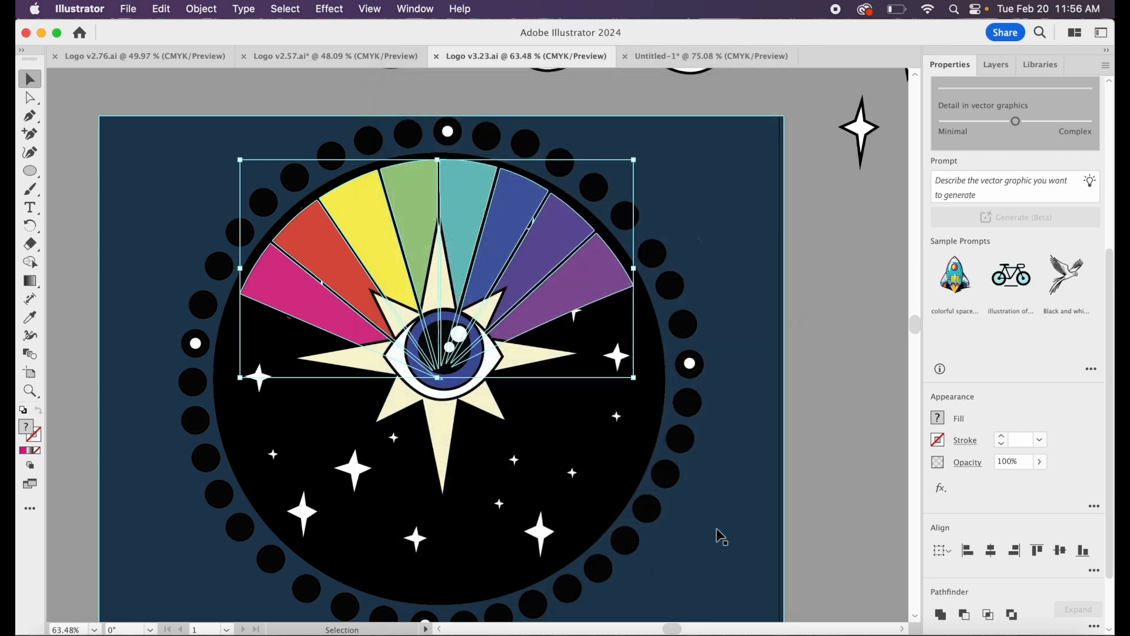
Deselect the wedges and place the half-closed eye from above the artboard exactly over the logo's central eye.
{"action": "left_click", "coordinate": [817, 232]}
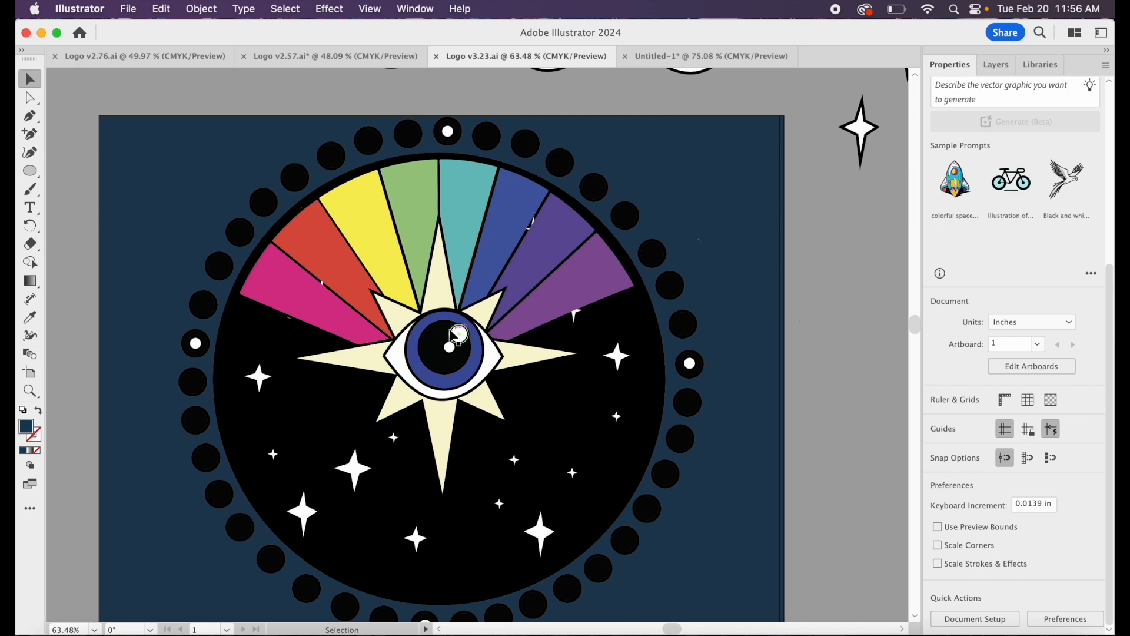
{"action": "scroll", "coordinate": [450, 339], "scroll_direction": "up", "scroll_amount": 5}
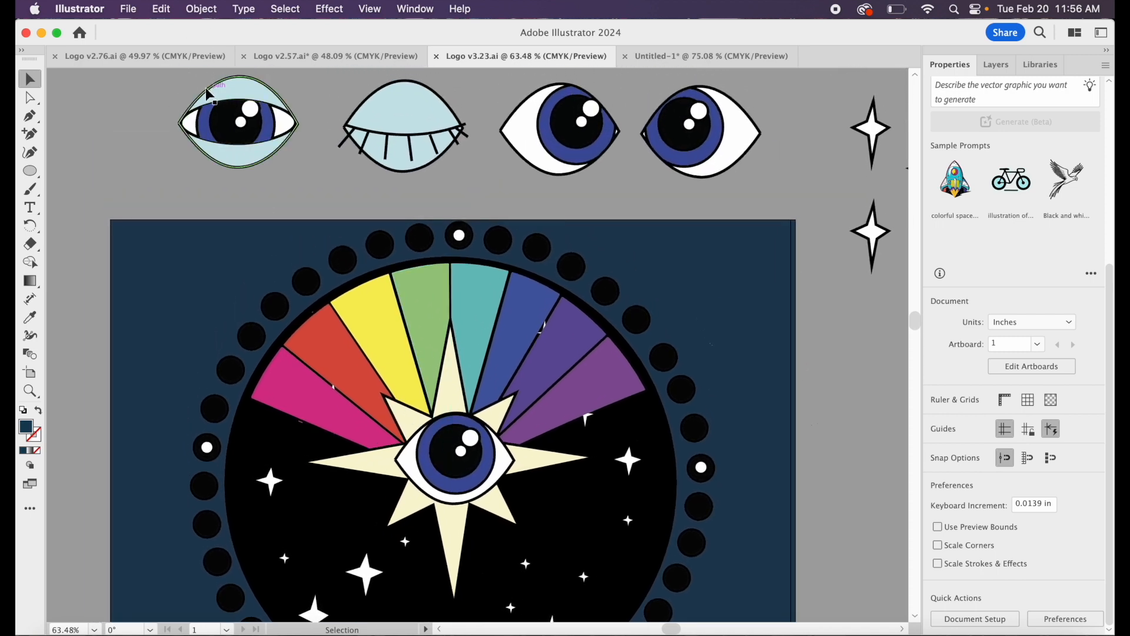
{"action": "mouse_move", "coordinate": [232, 128]}
{"action": "left_mouse_down"}
{"action": "mouse_move", "coordinate": [438, 436]}
{"action": "mouse_move", "coordinate": [422, 434]}
{"action": "left_mouse_up"}
{"action": "scroll", "coordinate": [420, 428], "scroll_direction": "up", "scroll_amount": 3}
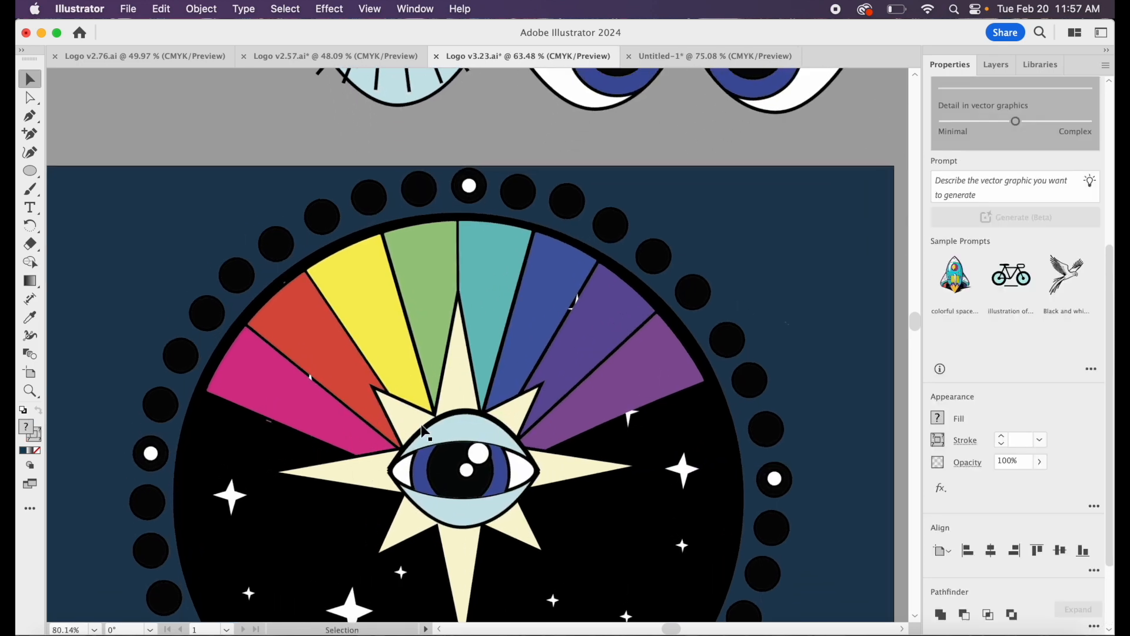
{"action": "left_click_drag", "start_coordinate": [436, 423], "coordinate": [436, 418]}
Save the version with the half-closed eye on the computer as Logo v3.24.ai.
{"action": "left_click", "coordinate": [129, 9]}
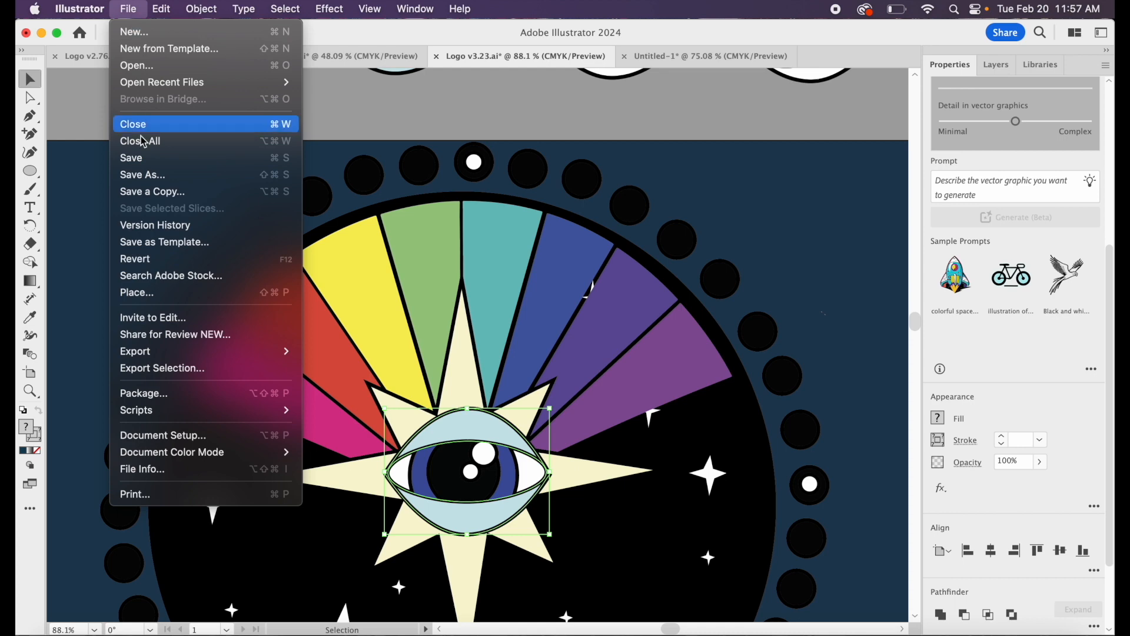
{"action": "left_click", "coordinate": [148, 173]}
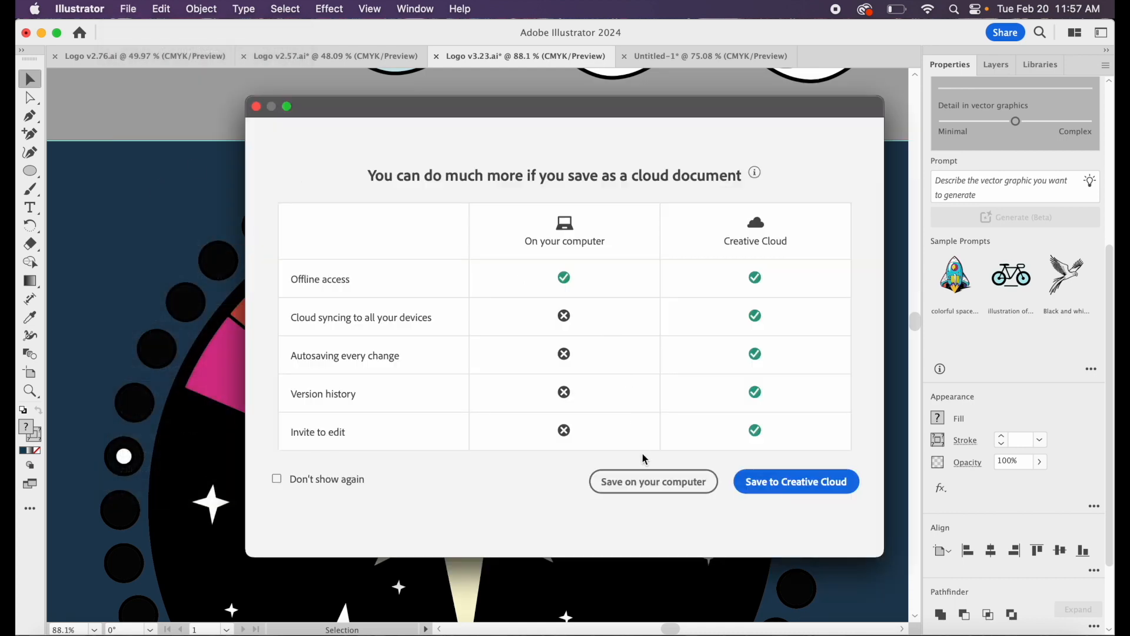
{"action": "left_click", "coordinate": [645, 481]}
{"action": "left_click", "coordinate": [586, 127]}
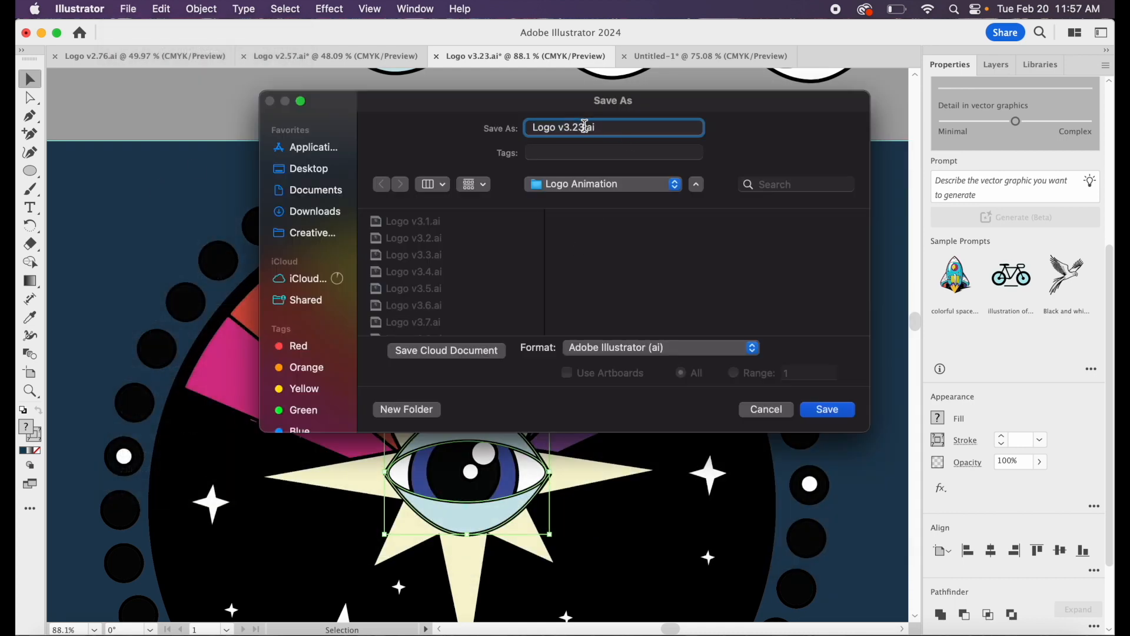
{"action": "key", "text": "BackSpace"}
{"action": "type", "text": "4"}
{"action": "left_click", "coordinate": [829, 410]}
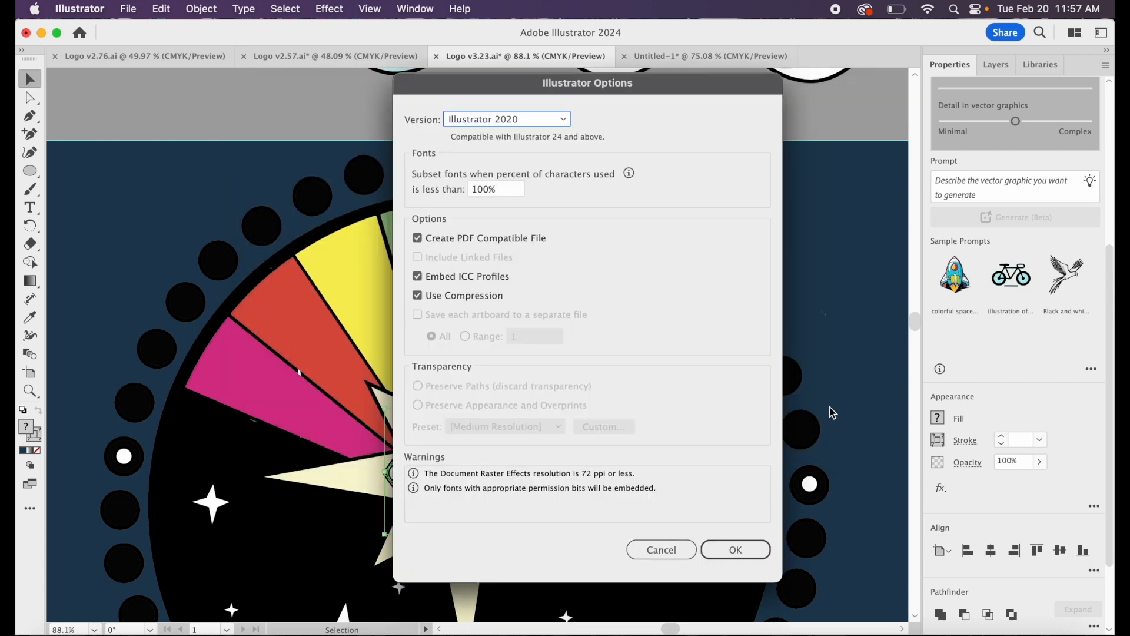
{"action": "left_click", "coordinate": [737, 550]}
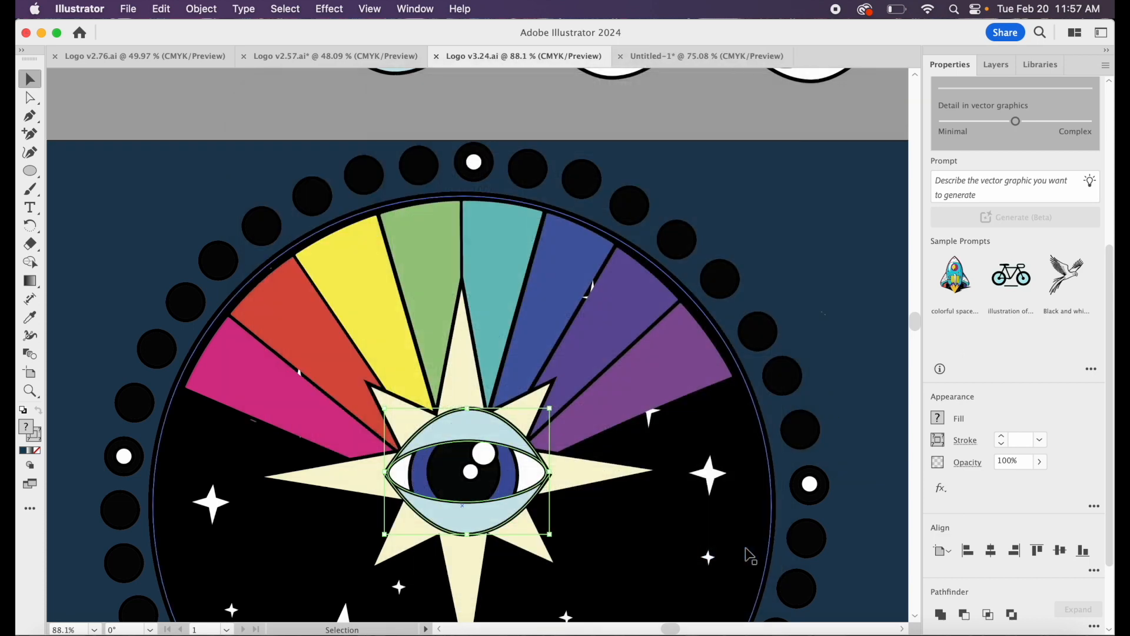
Move the half-closed eye back above the artboard and align the closed eye with lashes over the logo's central eye.
{"action": "scroll", "coordinate": [485, 477], "scroll_direction": "down", "scroll_amount": 5}
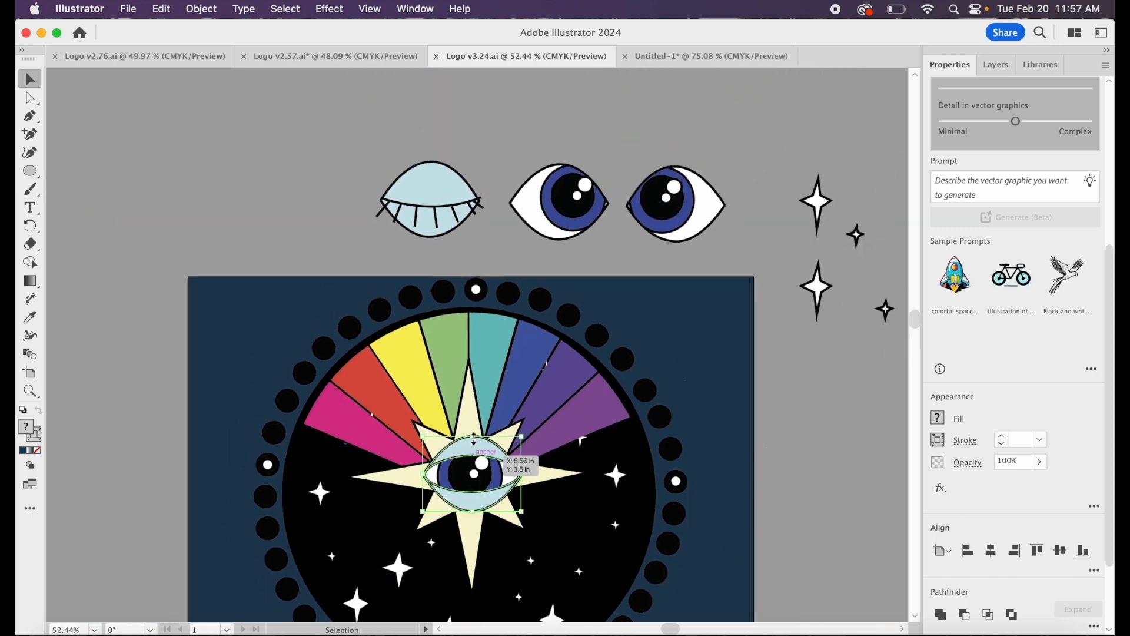
{"action": "left_click_drag", "start_coordinate": [439, 435], "coordinate": [240, 158]}
{"action": "left_click_drag", "start_coordinate": [403, 184], "coordinate": [437, 452]}
{"action": "scroll", "coordinate": [437, 452], "scroll_direction": "up", "scroll_amount": 5}
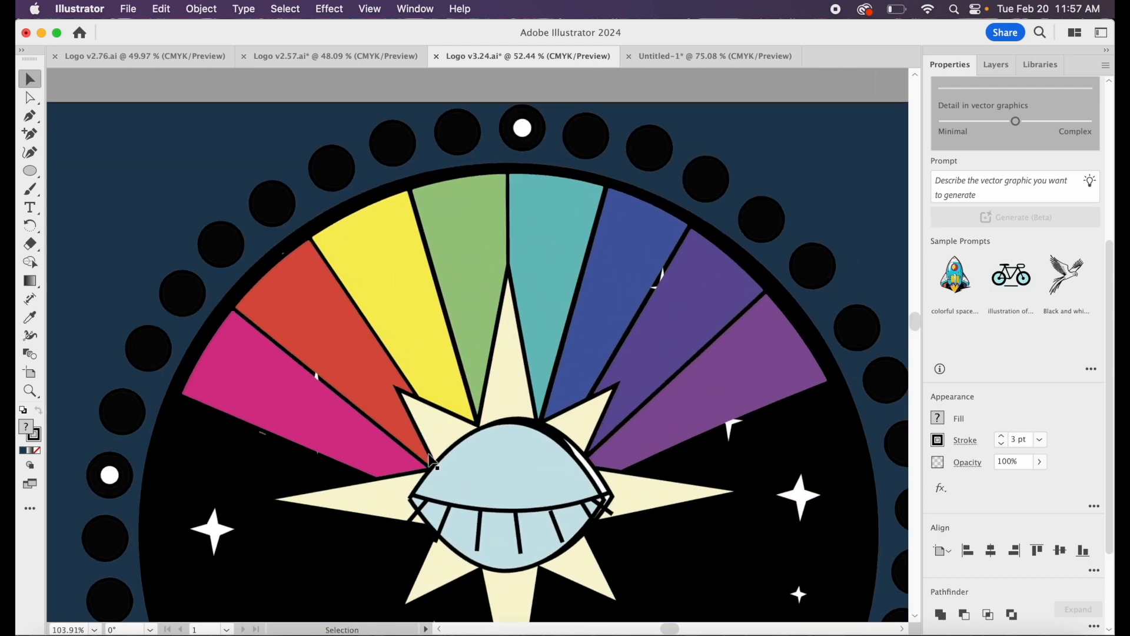
{"action": "scroll", "coordinate": [431, 461], "scroll_direction": "up", "scroll_amount": 1}
{"action": "left_click", "coordinate": [450, 451]}
{"action": "left_click_drag", "start_coordinate": [466, 448], "coordinate": [458, 449]}
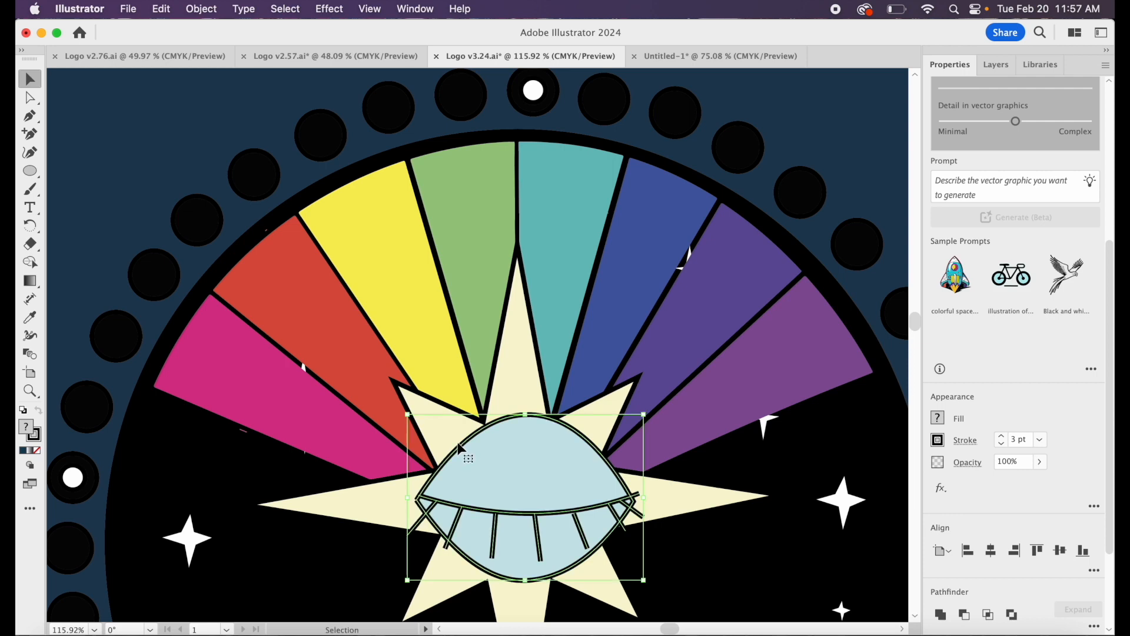
Save the version with the closed eye on the computer as Logo v3.25.ai.
{"action": "left_click", "coordinate": [128, 8]}
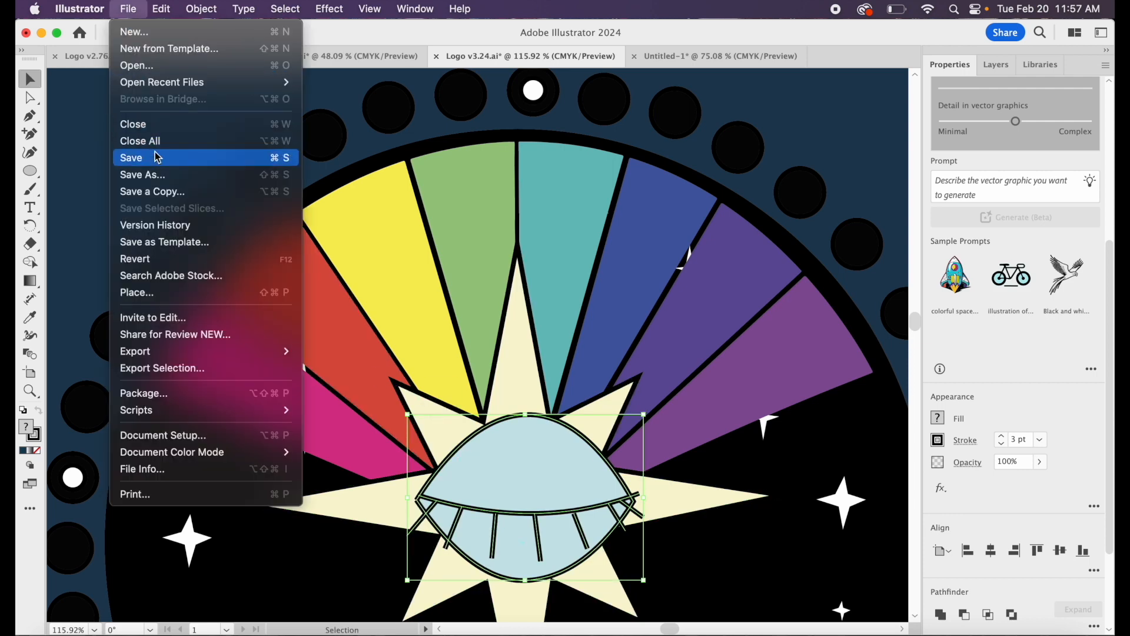
{"action": "left_click", "coordinate": [159, 172]}
{"action": "left_click", "coordinate": [651, 486]}
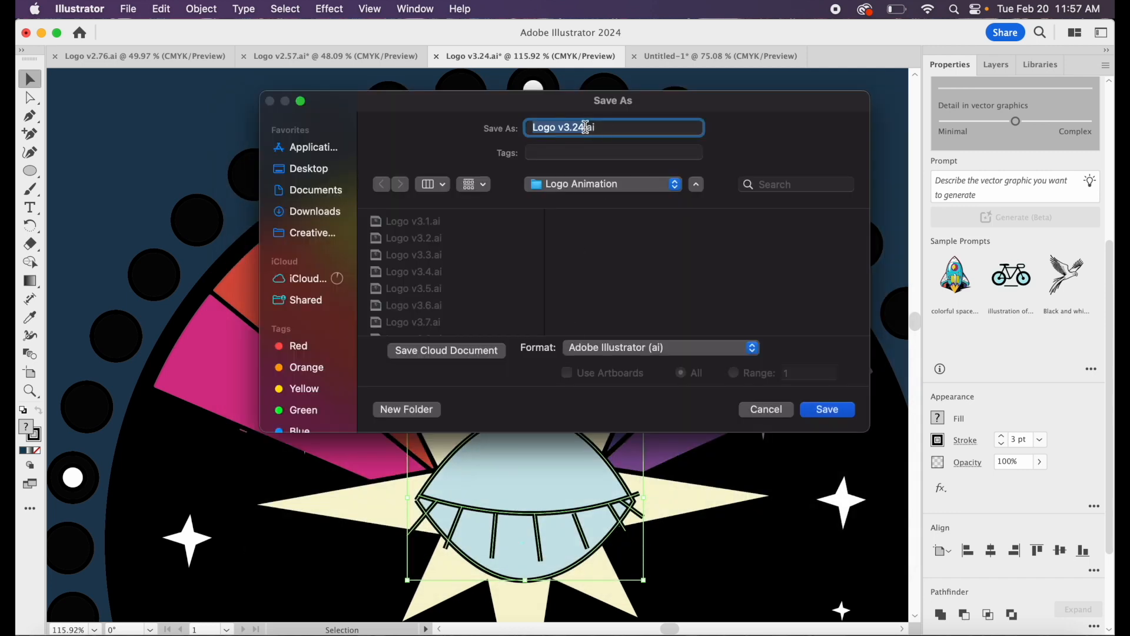
{"action": "left_click", "coordinate": [585, 127]}
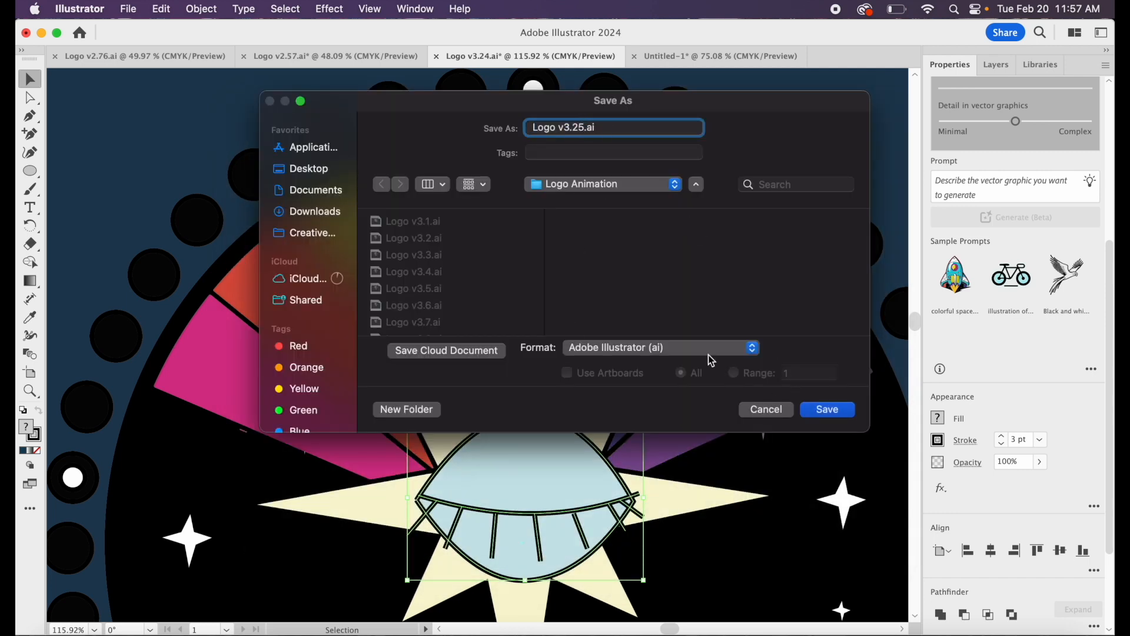
{"action": "left_click", "coordinate": [842, 410]}
{"action": "left_click", "coordinate": [735, 550]}
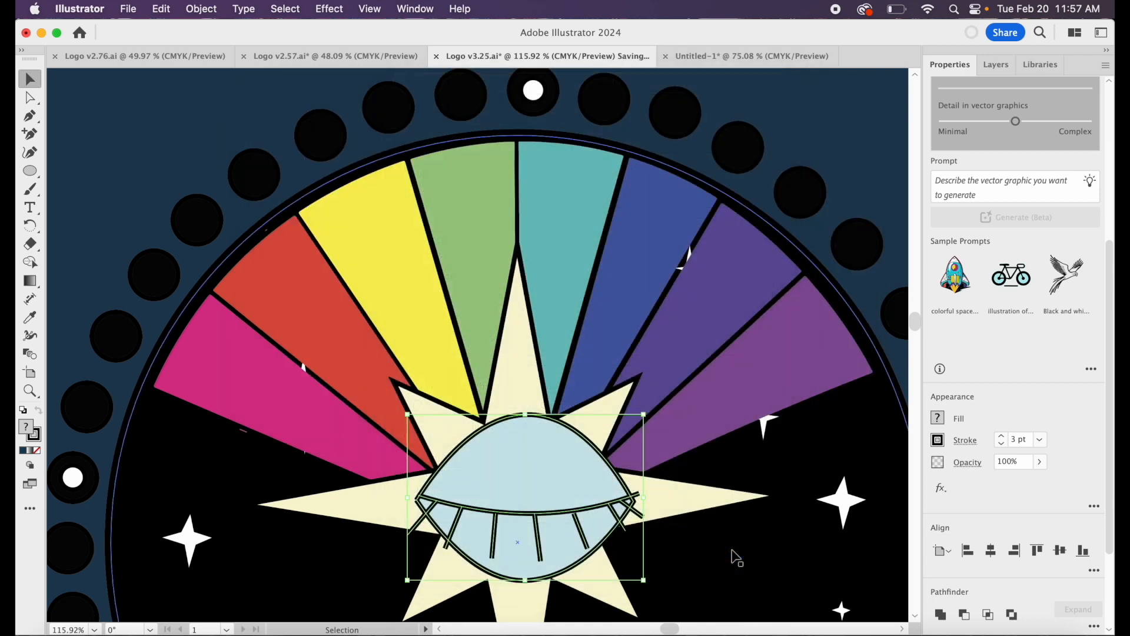
Move the closed eye with lashes off the logo to the space above the artboard, between the half-closed and open eyes.
{"action": "scroll", "coordinate": [721, 529], "scroll_direction": "down", "scroll_amount": 4}
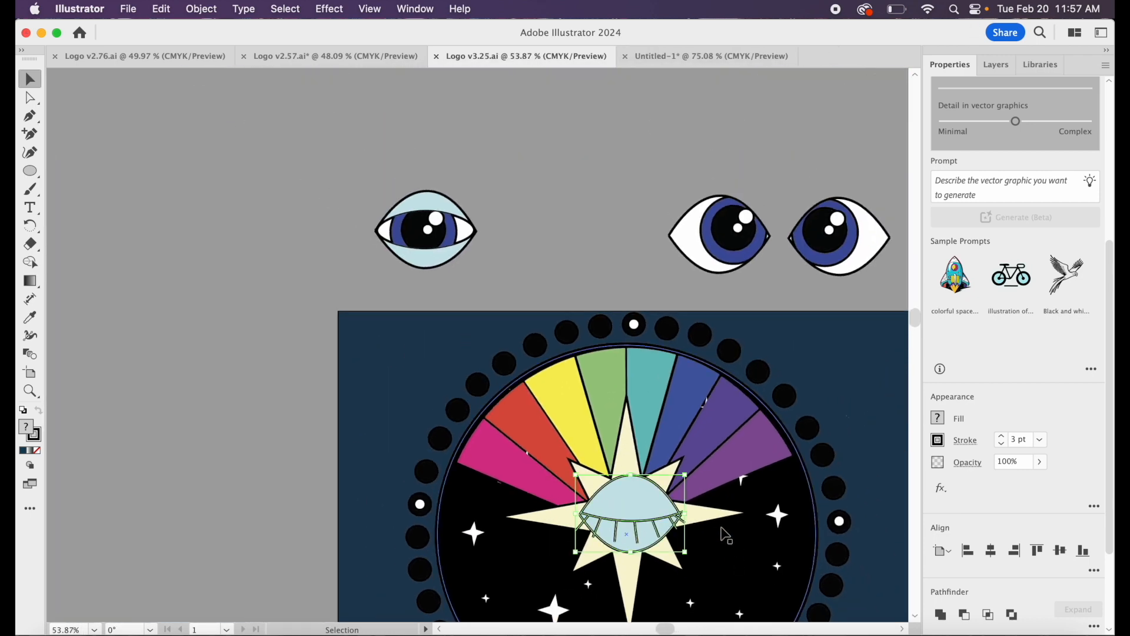
{"action": "scroll", "coordinate": [726, 534], "scroll_direction": "down", "scroll_amount": 5}
{"action": "scroll", "coordinate": [726, 534], "scroll_direction": "right", "scroll_amount": 5}
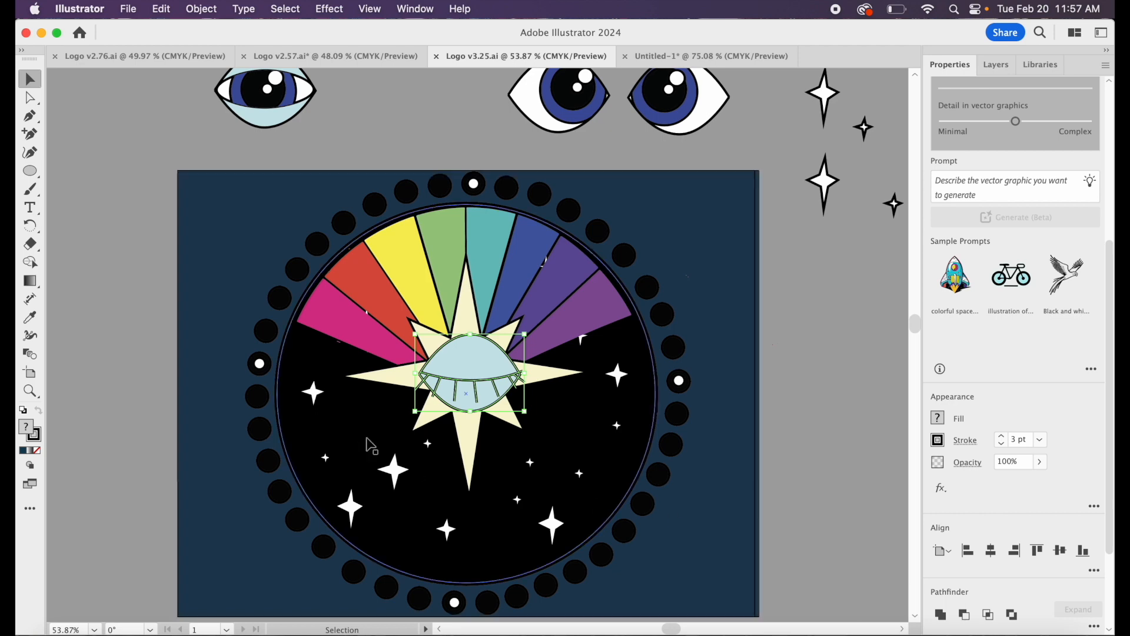
{"action": "left_click_drag", "start_coordinate": [456, 337], "coordinate": [393, 204]}
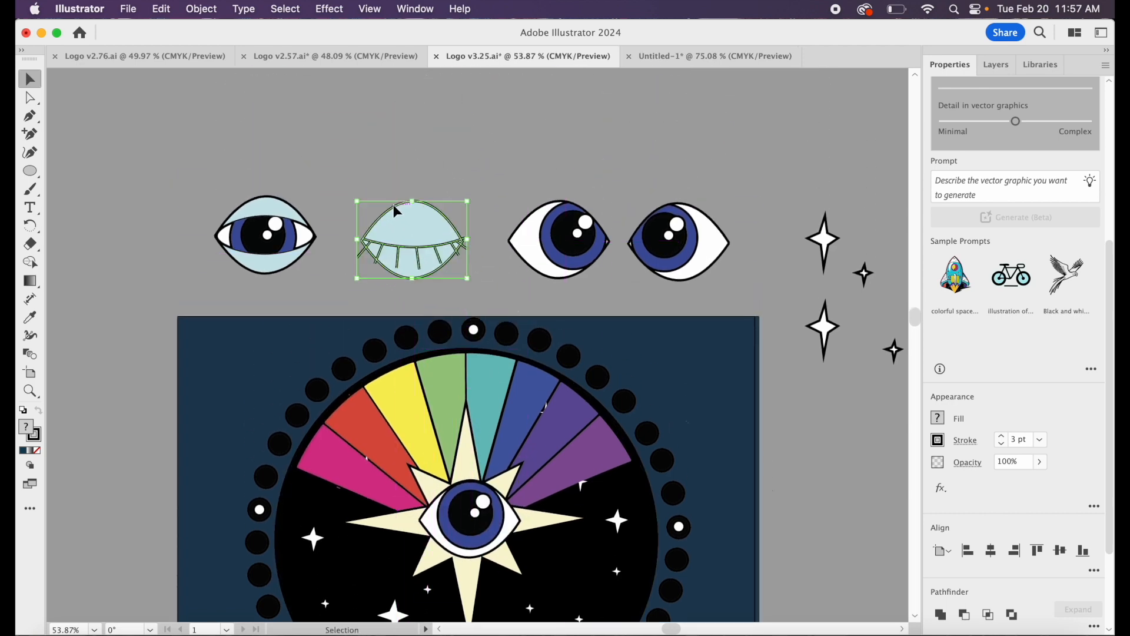
{"action": "scroll", "coordinate": [481, 475], "scroll_direction": "down", "scroll_amount": 4}
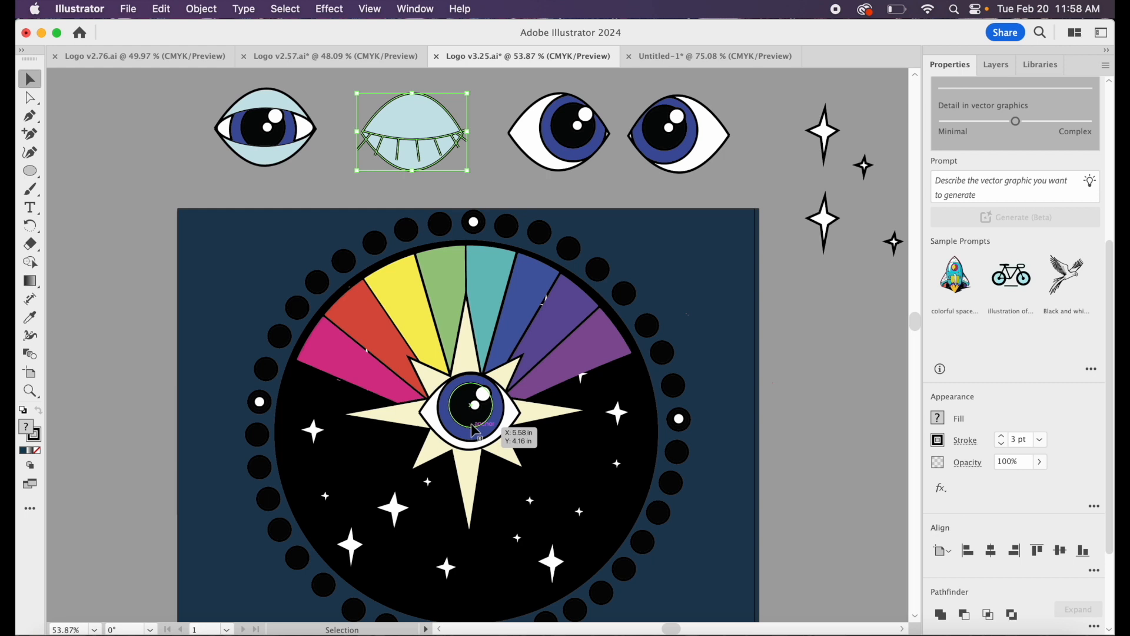
Switch to Photoshop and start the Load Files into Stack script.
{"action": "left_click", "coordinate": [42, 34]}
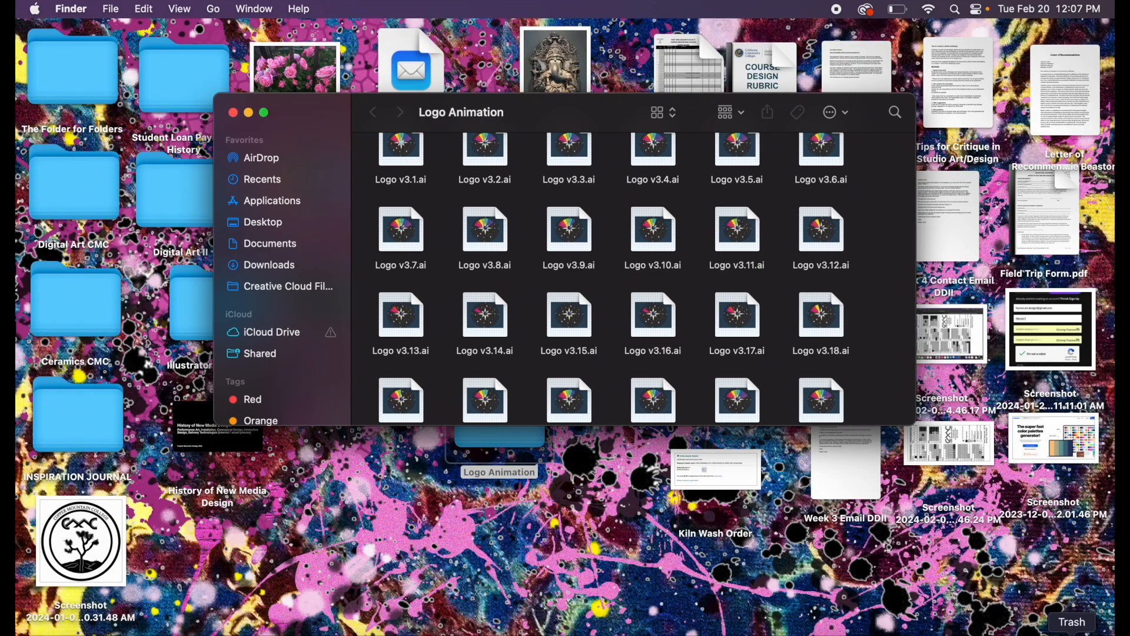
{"action": "left_click", "coordinate": [1041, 632]}
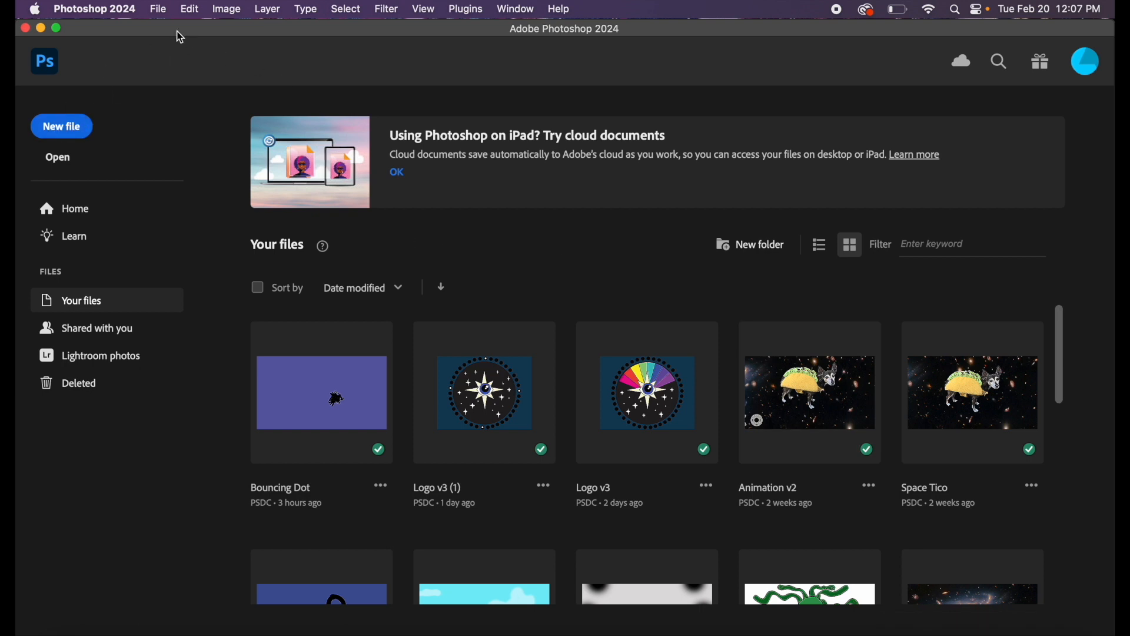
{"action": "left_click", "coordinate": [159, 9]}
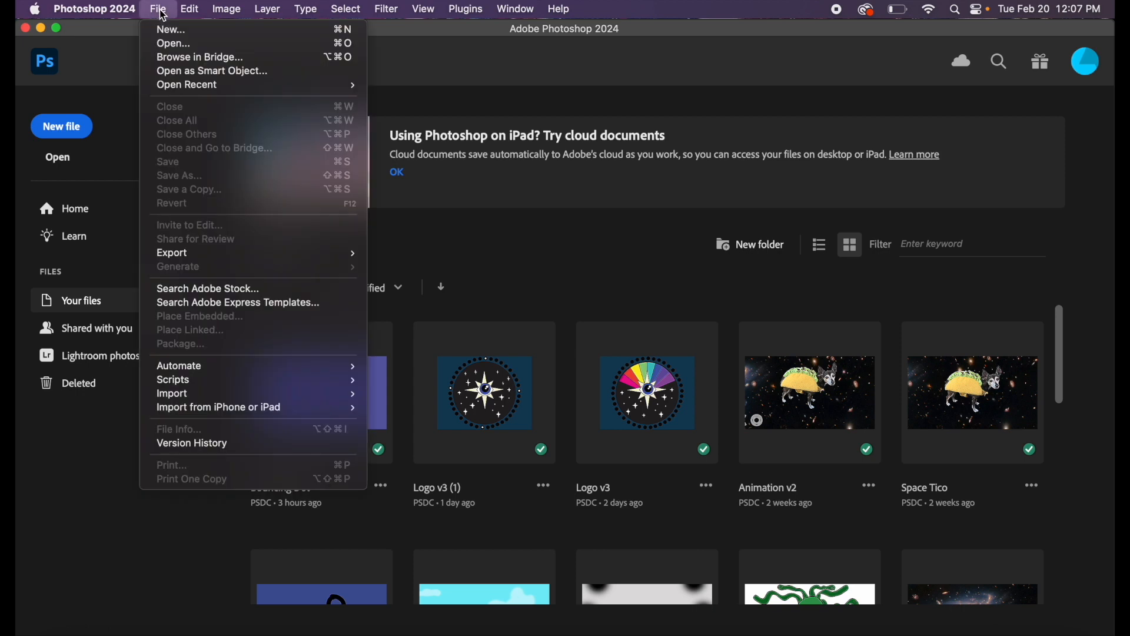
{"action": "mouse_move", "coordinate": [200, 389]}
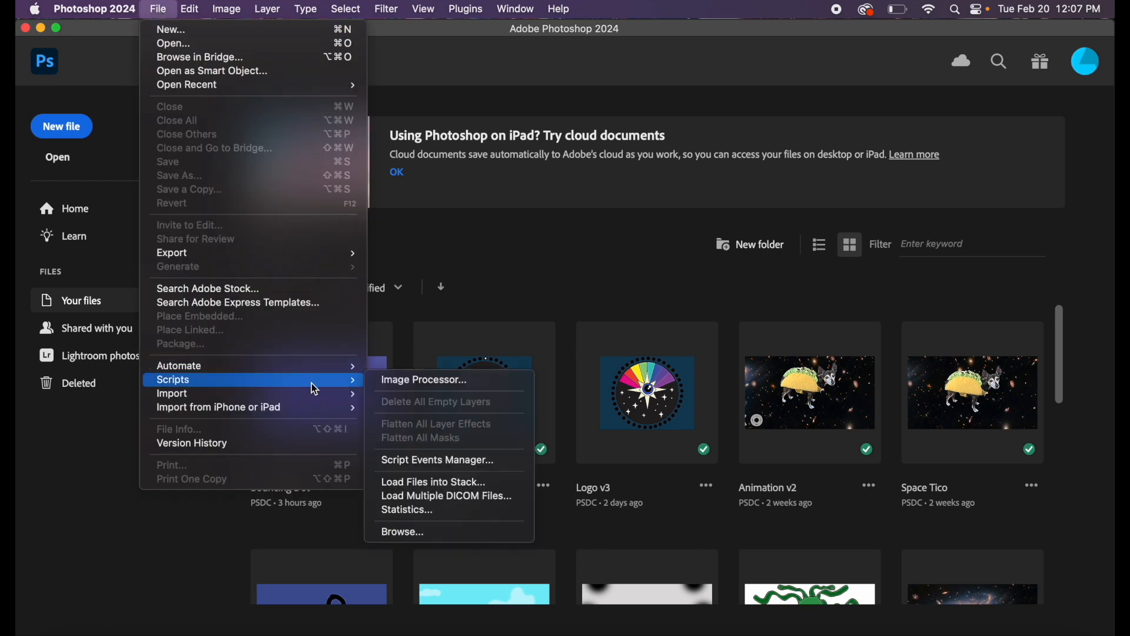
{"action": "left_click", "coordinate": [449, 484]}
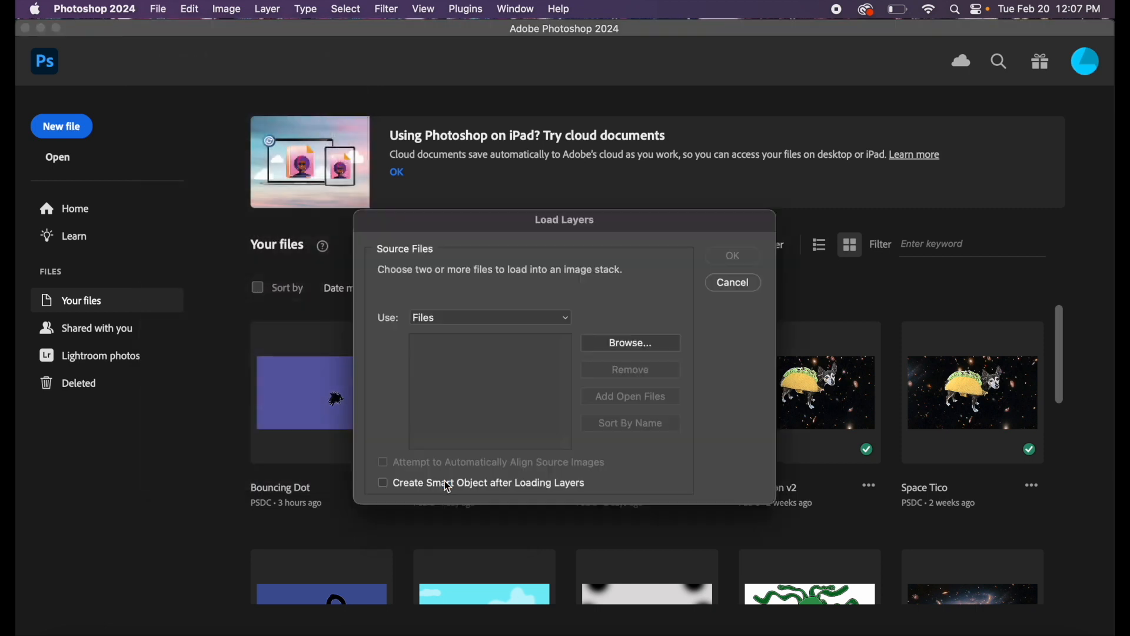
Load all files of the Logo Animation folder on the Desktop as layers, using Folder as the source and sorting by name.
{"action": "left_click", "coordinate": [562, 319]}
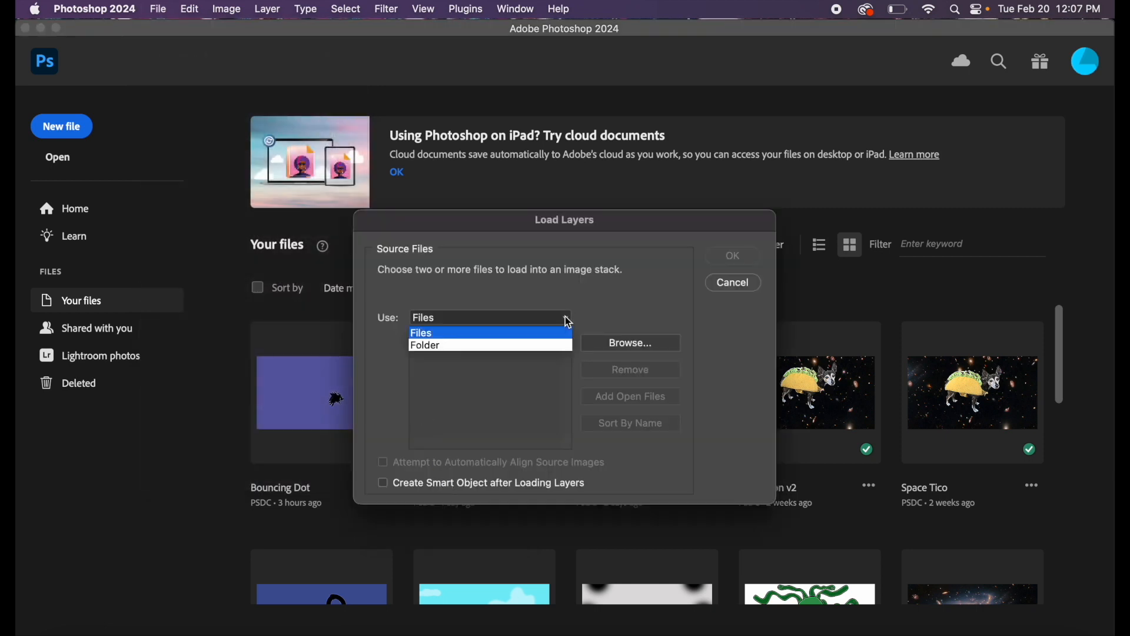
{"action": "left_click", "coordinate": [435, 346]}
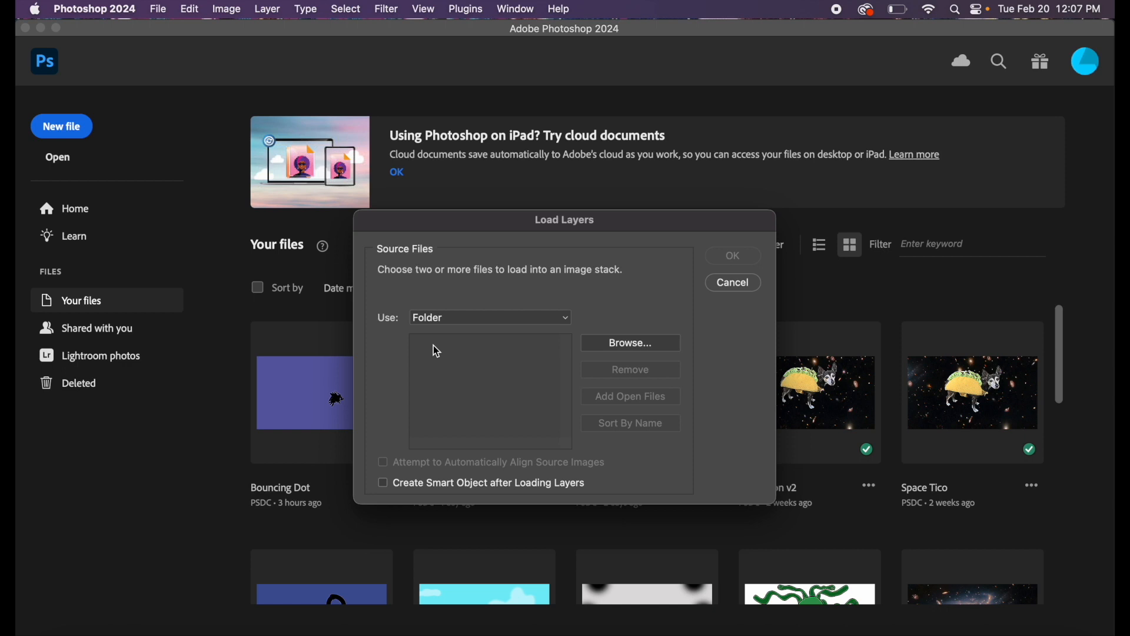
{"action": "left_click", "coordinate": [633, 346]}
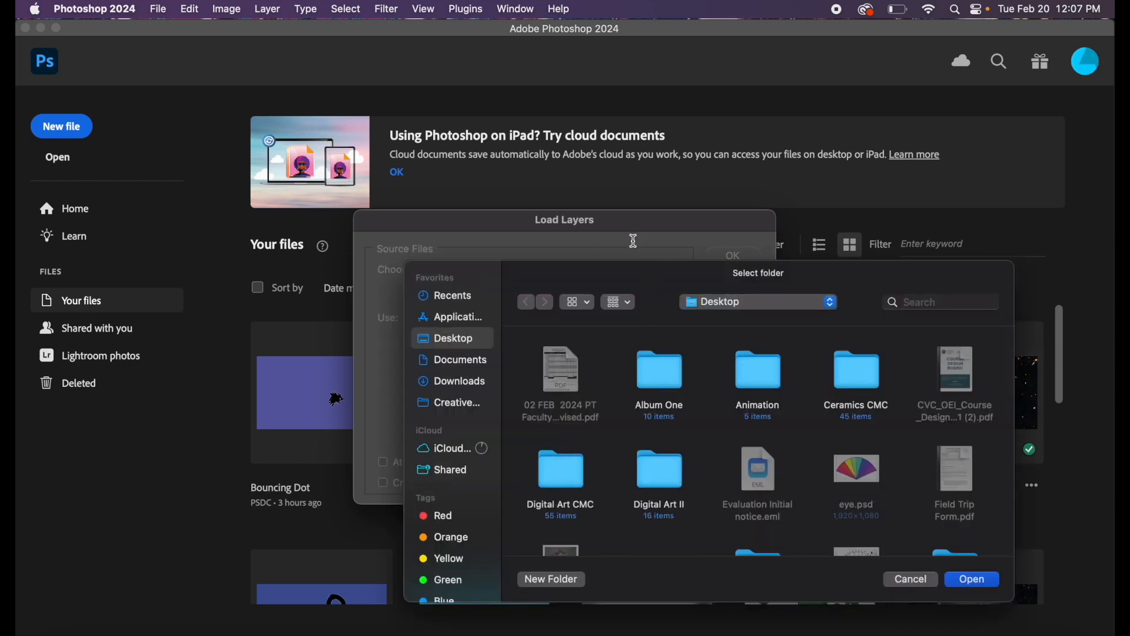
{"action": "scroll", "coordinate": [732, 475], "scroll_direction": "down", "scroll_amount": 5}
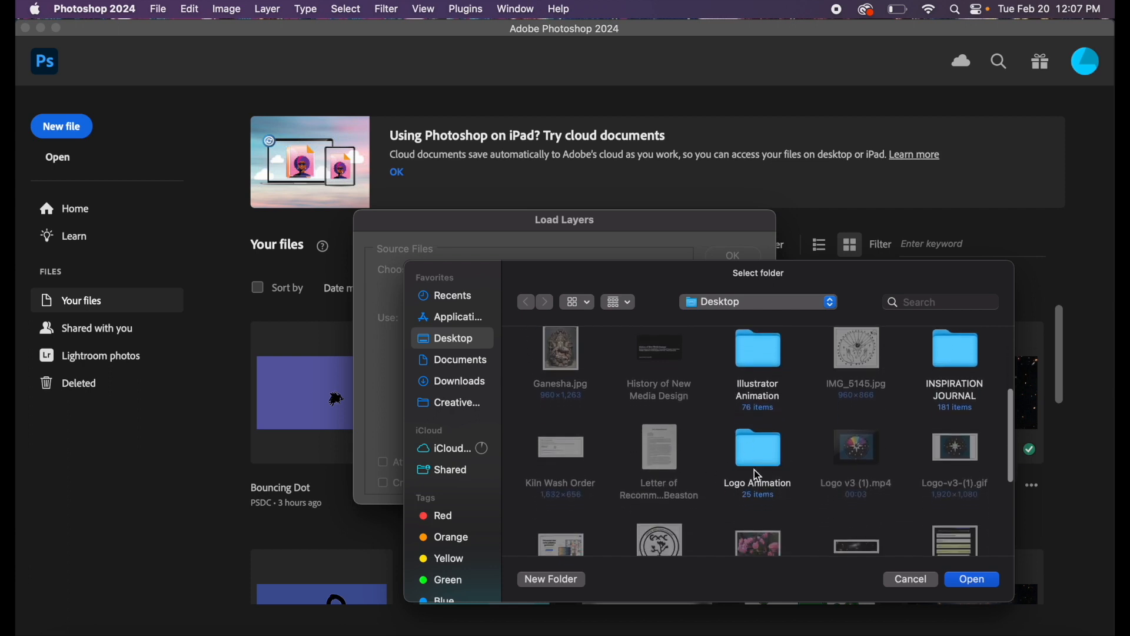
{"action": "left_click", "coordinate": [752, 448]}
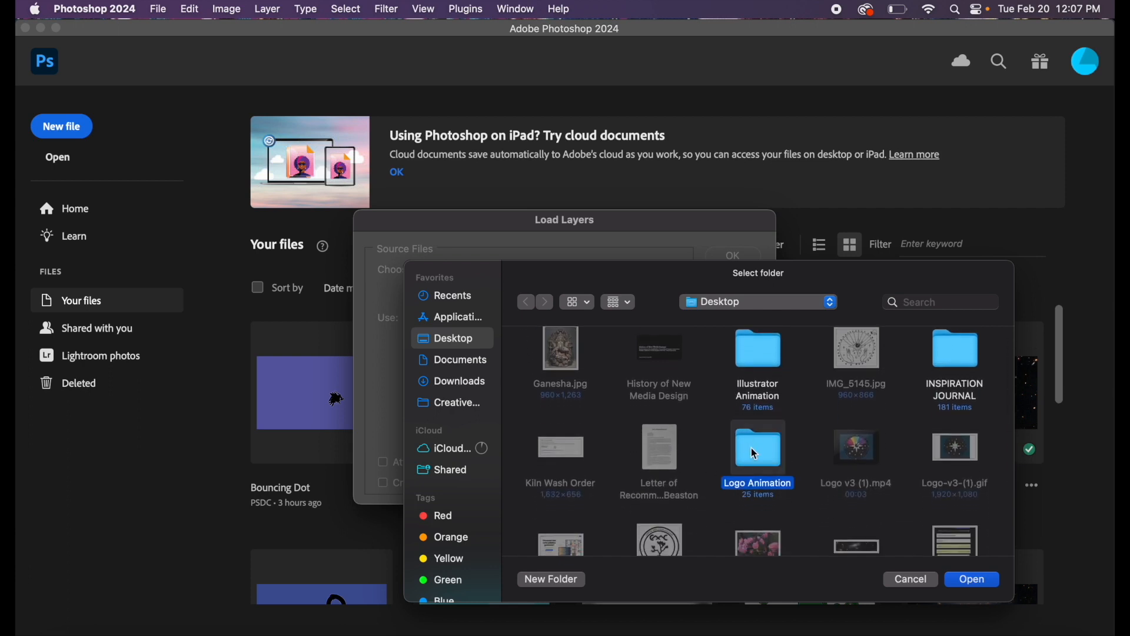
{"action": "left_click", "coordinate": [977, 581]}
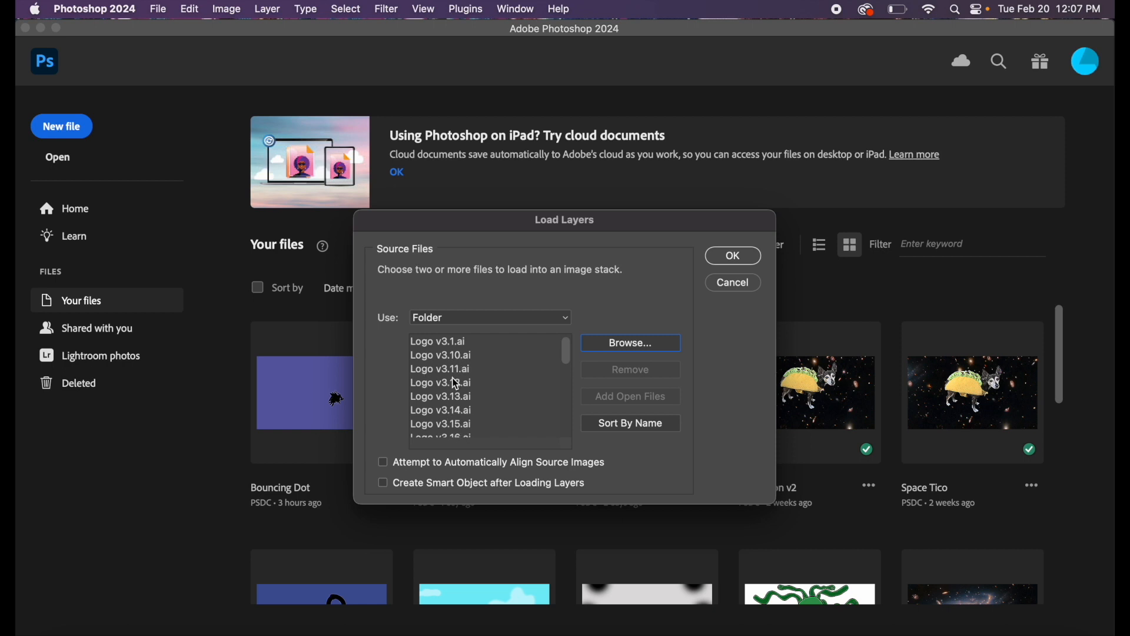
{"action": "left_click", "coordinate": [633, 426]}
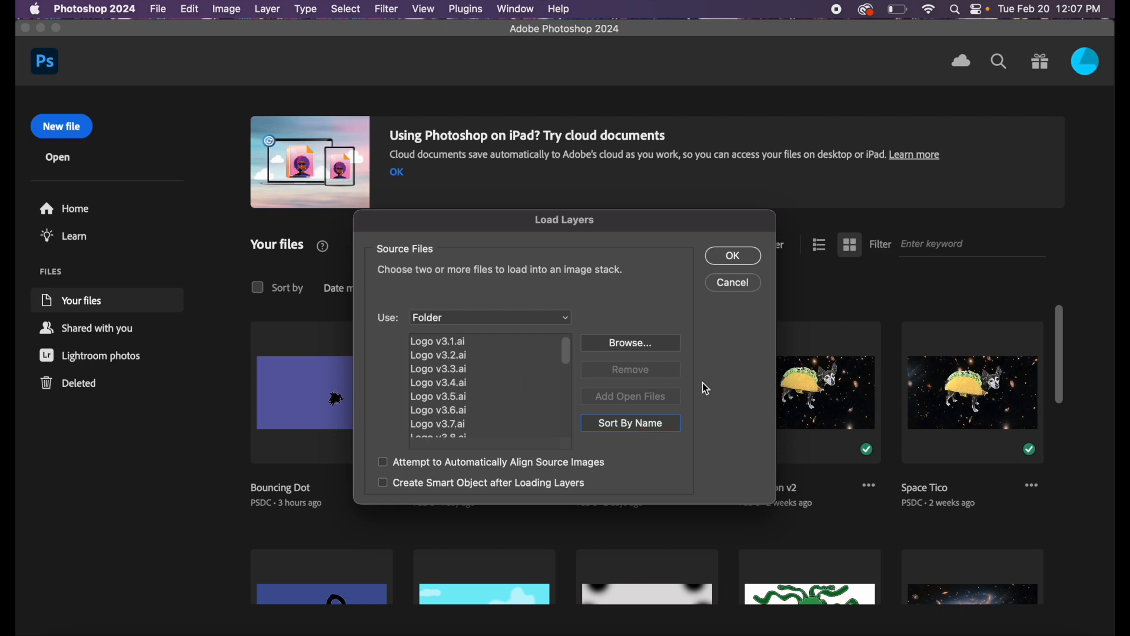
{"action": "left_click", "coordinate": [732, 257]}
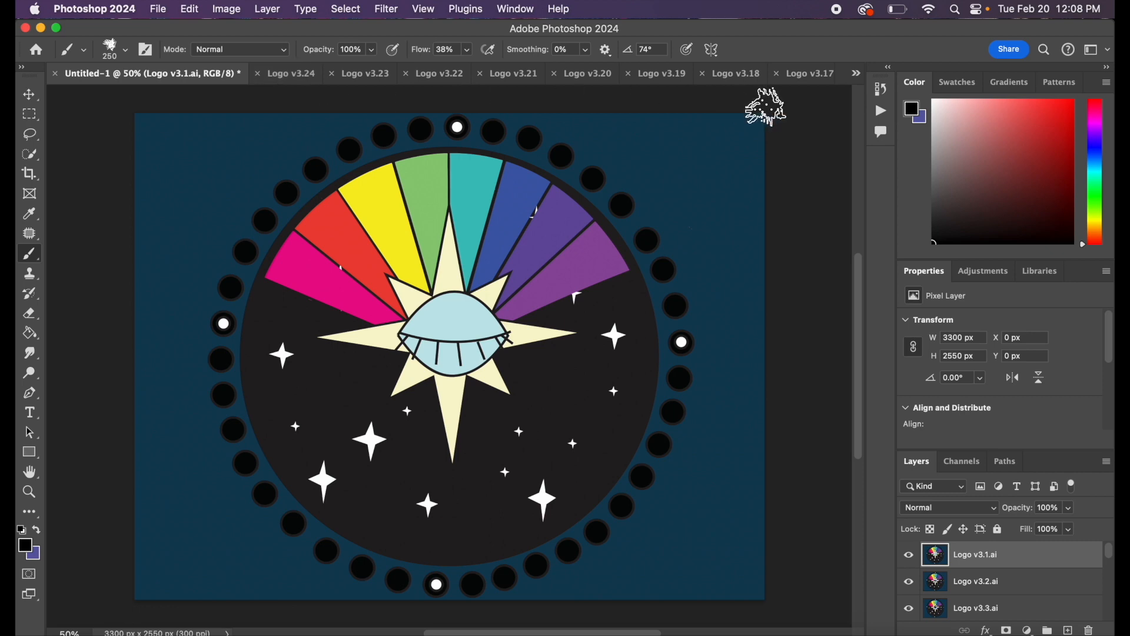
{"action": "left_click", "coordinate": [857, 76]}
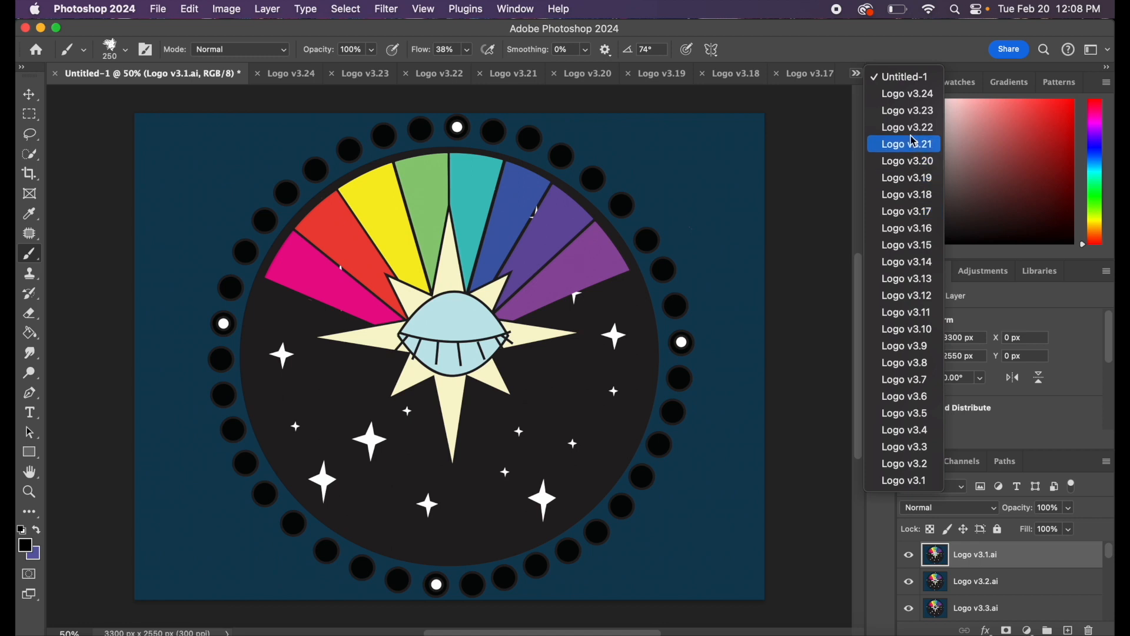
{"action": "left_click", "coordinate": [837, 58]}
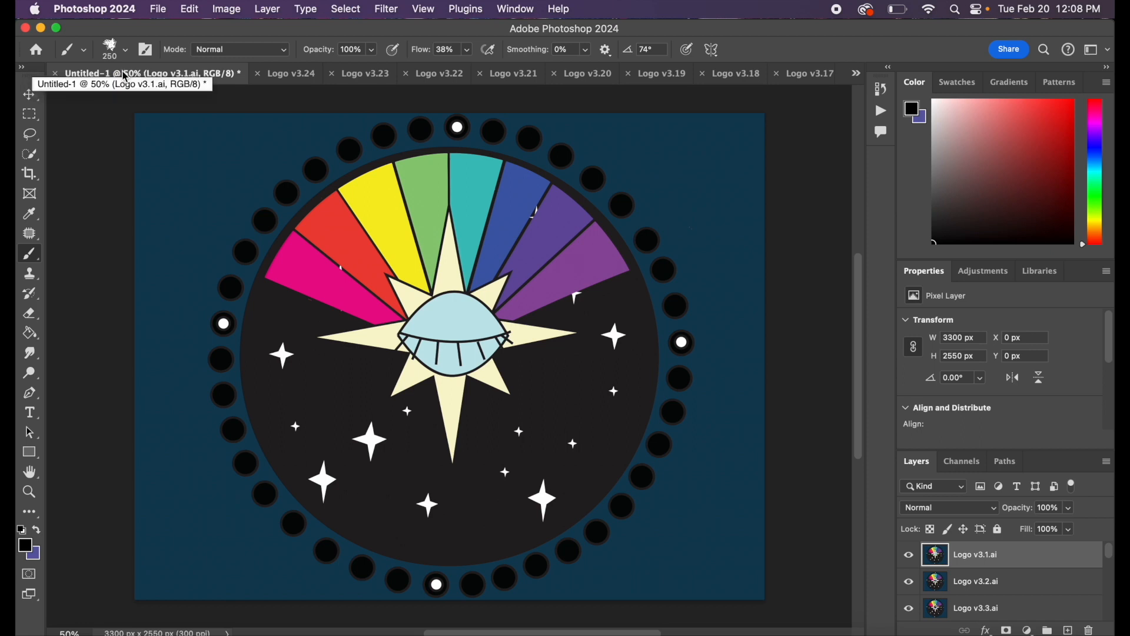
Save the stacked document as a cloud document named Logo v4.
{"action": "left_click", "coordinate": [159, 9]}
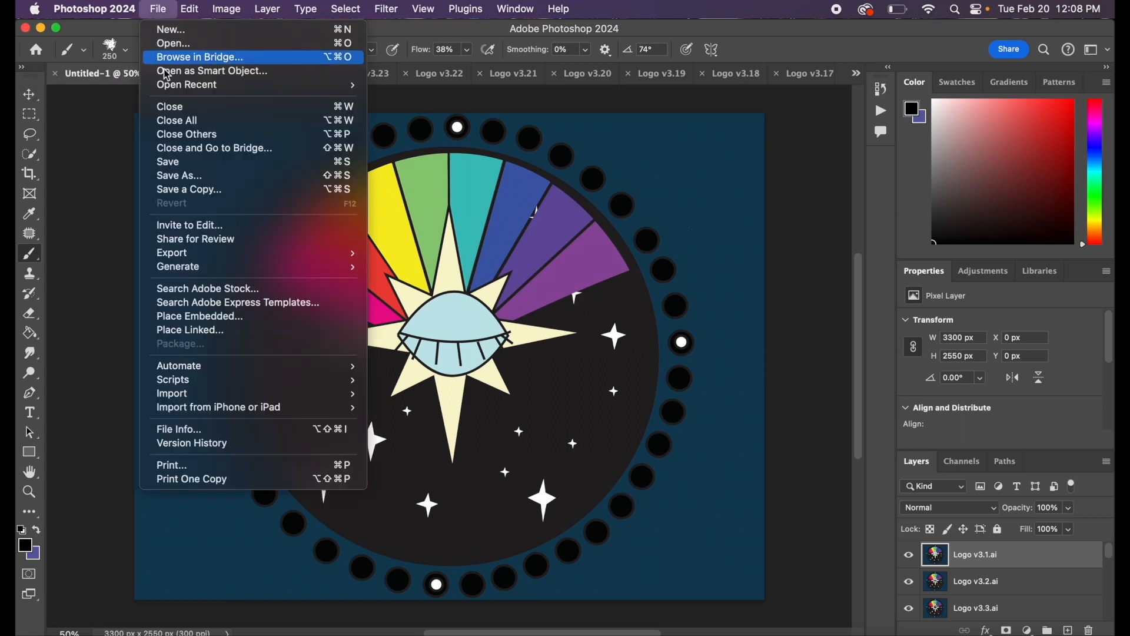
{"action": "left_click", "coordinate": [165, 168]}
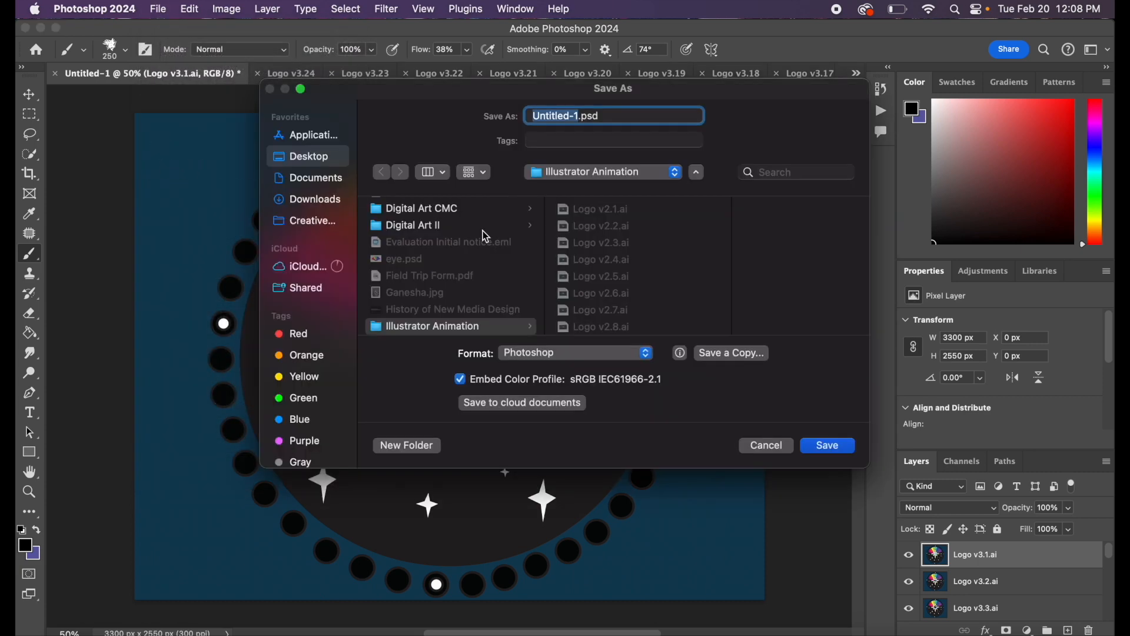
{"action": "left_click", "coordinate": [522, 404]}
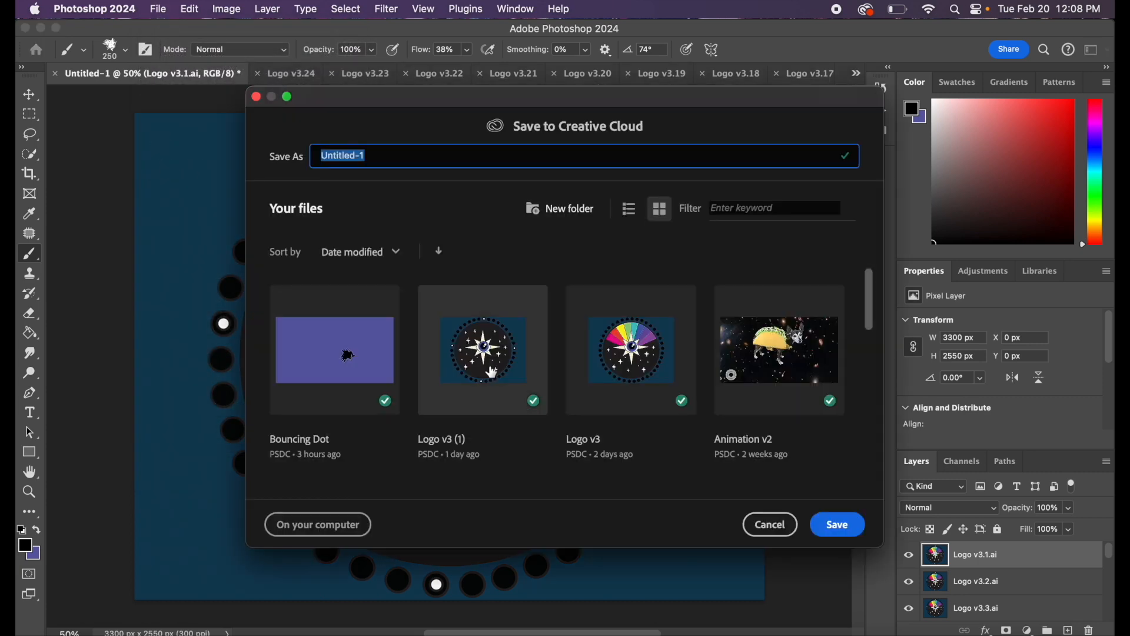
{"action": "type", "text": "Logo v4"}
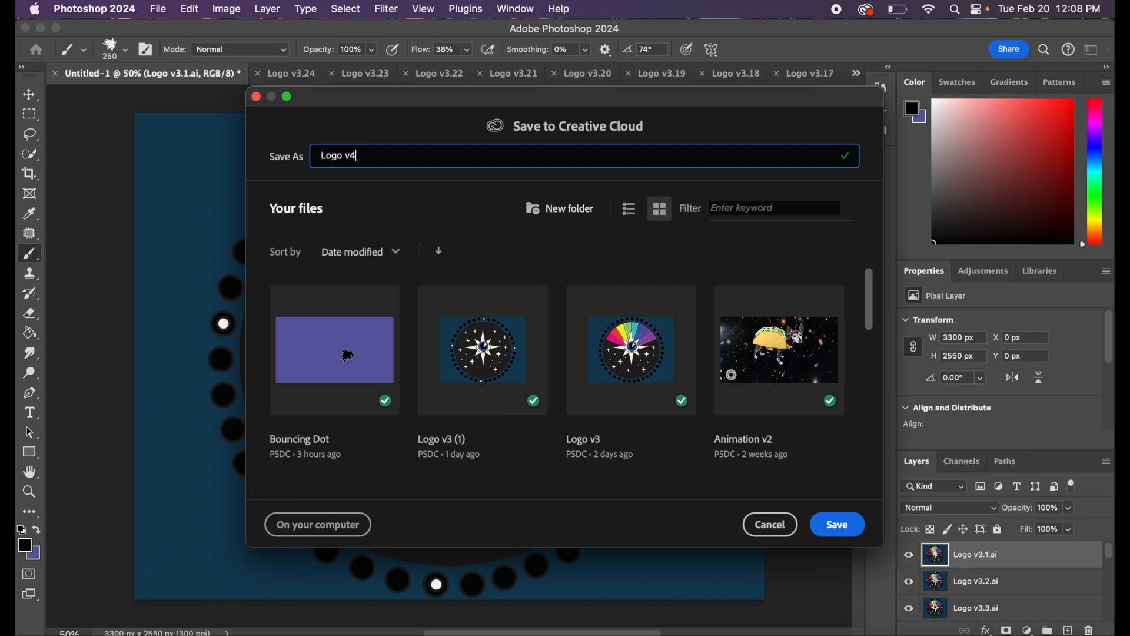
{"action": "left_click", "coordinate": [840, 525]}
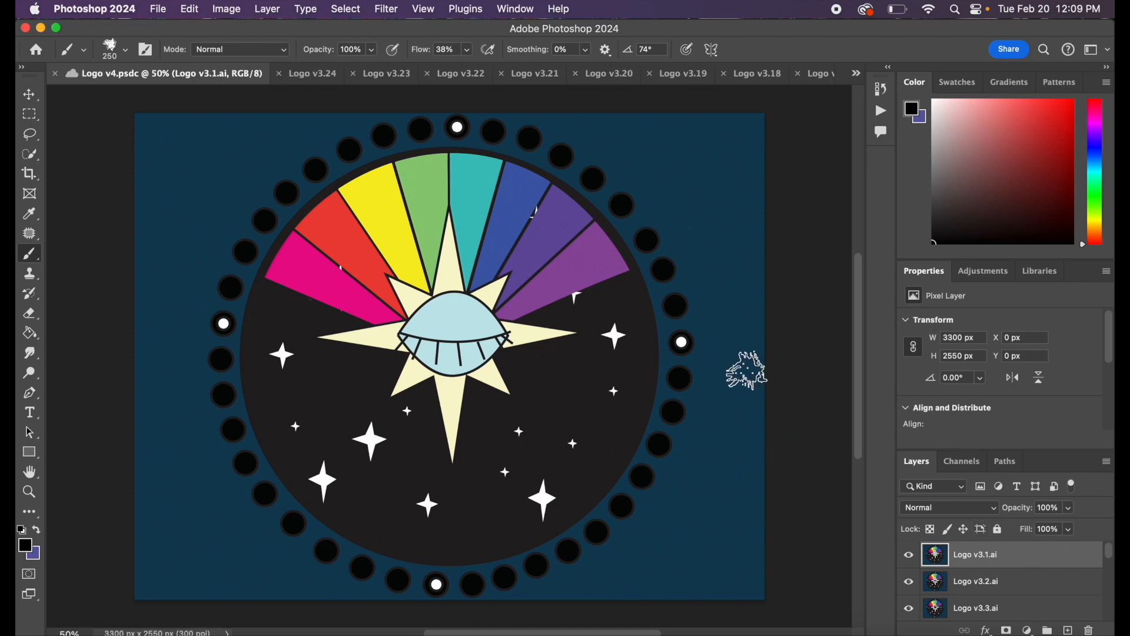
Quit Photoshop, discarding the unsaved changes in every open Logo v3 document from Logo v3.1 to Logo v3.24.
{"action": "left_click", "coordinate": [102, 14]}
{"action": "left_click", "coordinate": [104, 175]}
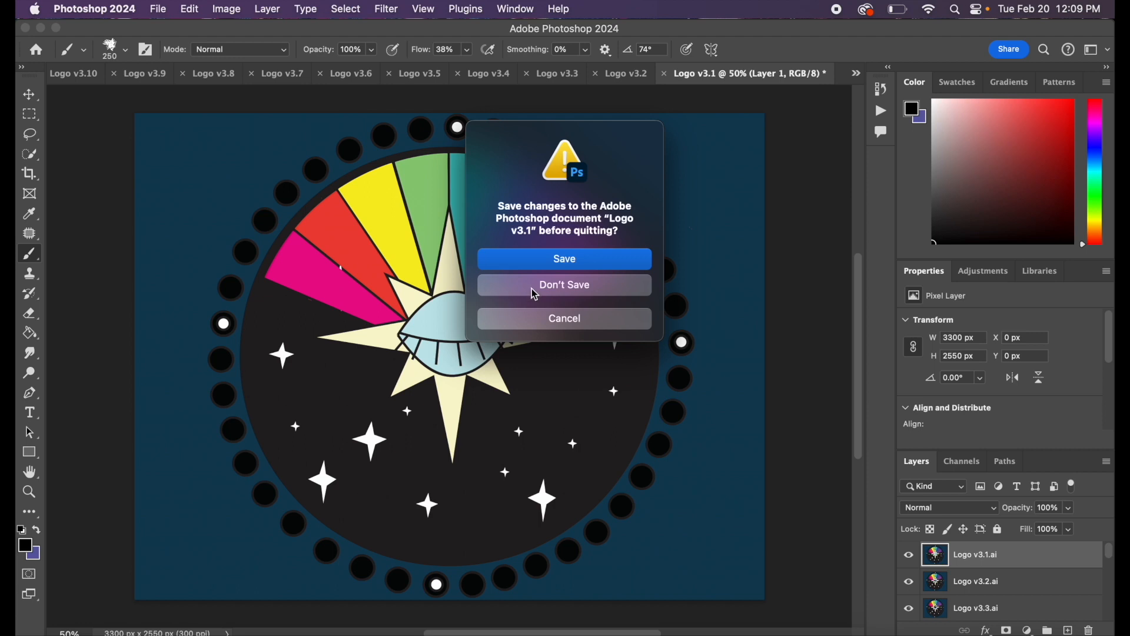
{"action": "left_click", "coordinate": [541, 291]}
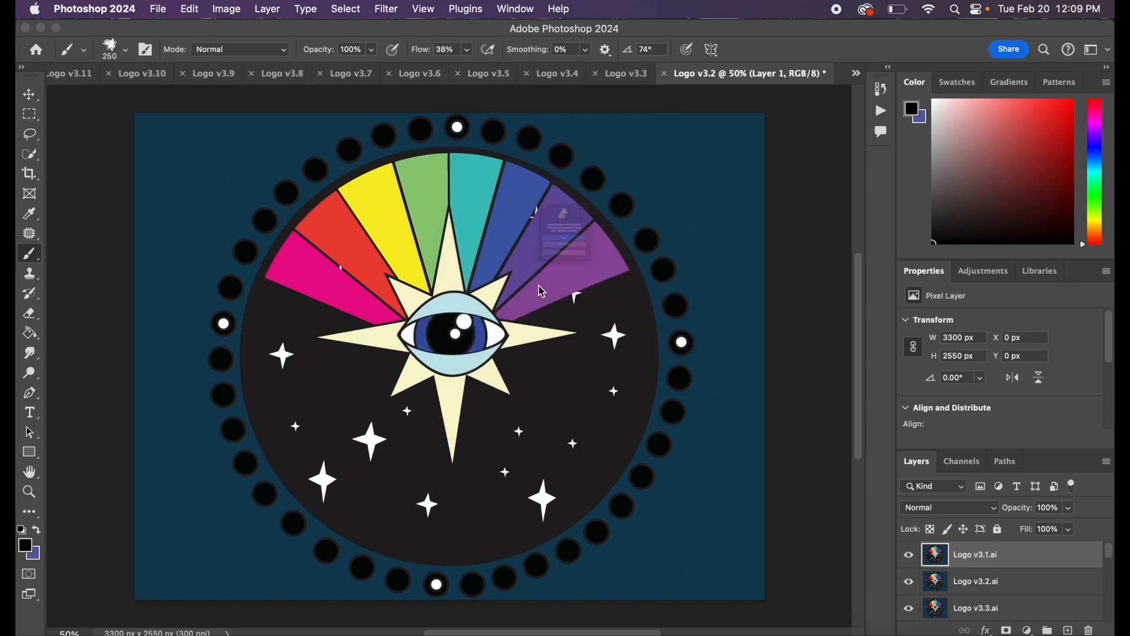
{"action": "left_click", "coordinate": [542, 290]}
{"action": "left_click", "coordinate": [542, 289]}
{"action": "left_click", "coordinate": [542, 290]}
{"action": "left_click", "coordinate": [543, 289]}
{"action": "left_click", "coordinate": [543, 290]}
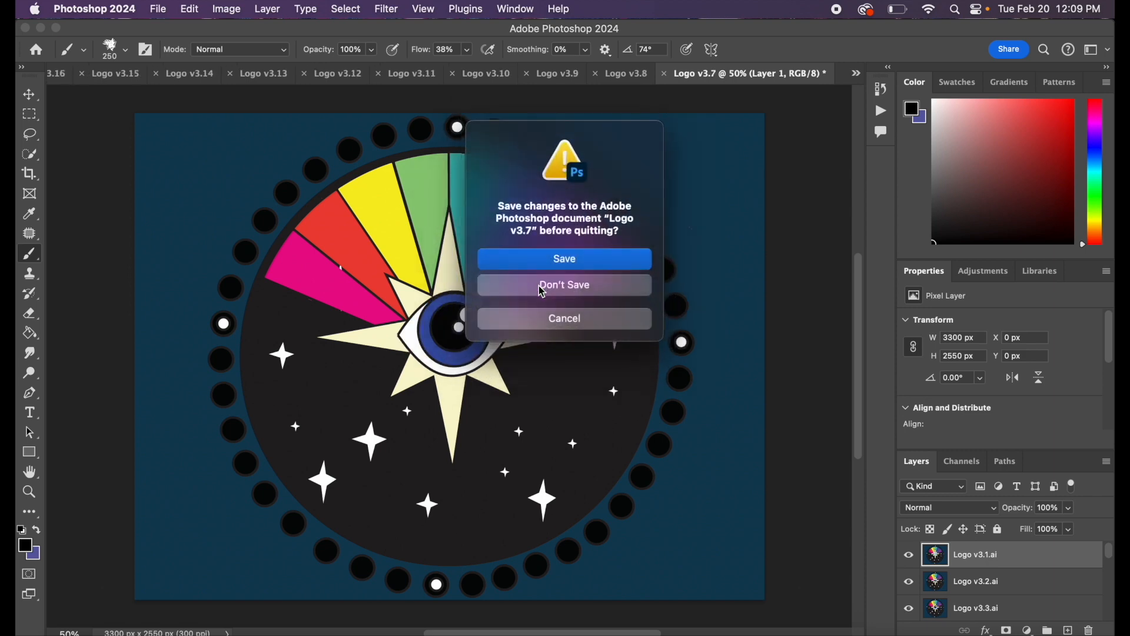
{"action": "left_click", "coordinate": [542, 290]}
{"action": "left_click", "coordinate": [542, 291]}
{"action": "left_click", "coordinate": [542, 291]}
{"action": "left_click", "coordinate": [542, 291]}
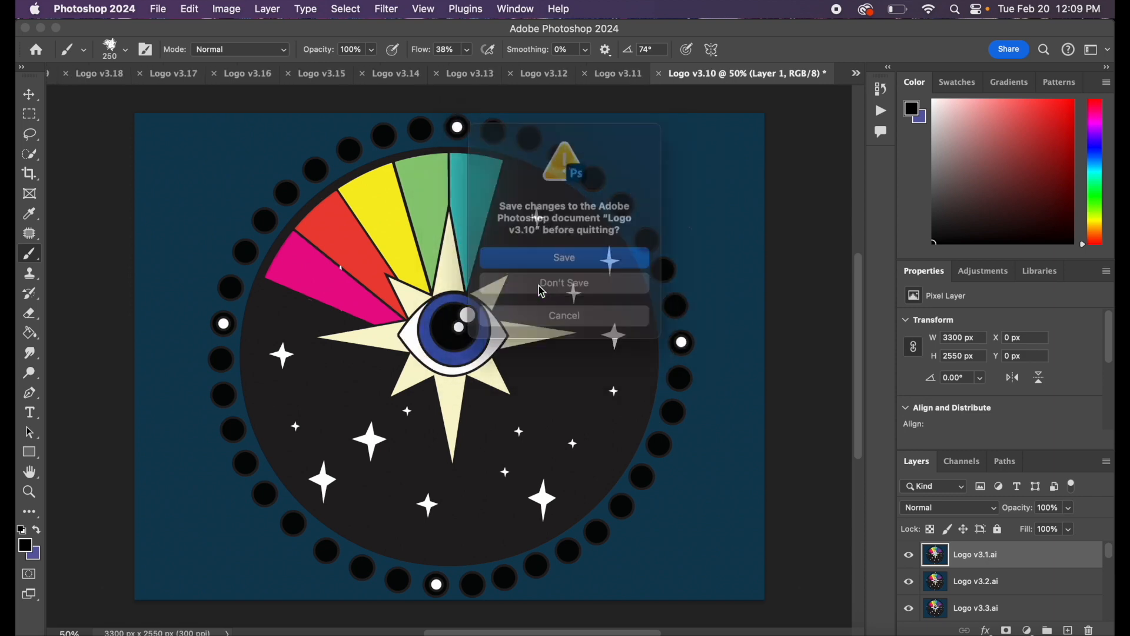
{"action": "left_click", "coordinate": [542, 291]}
{"action": "left_click", "coordinate": [542, 291]}
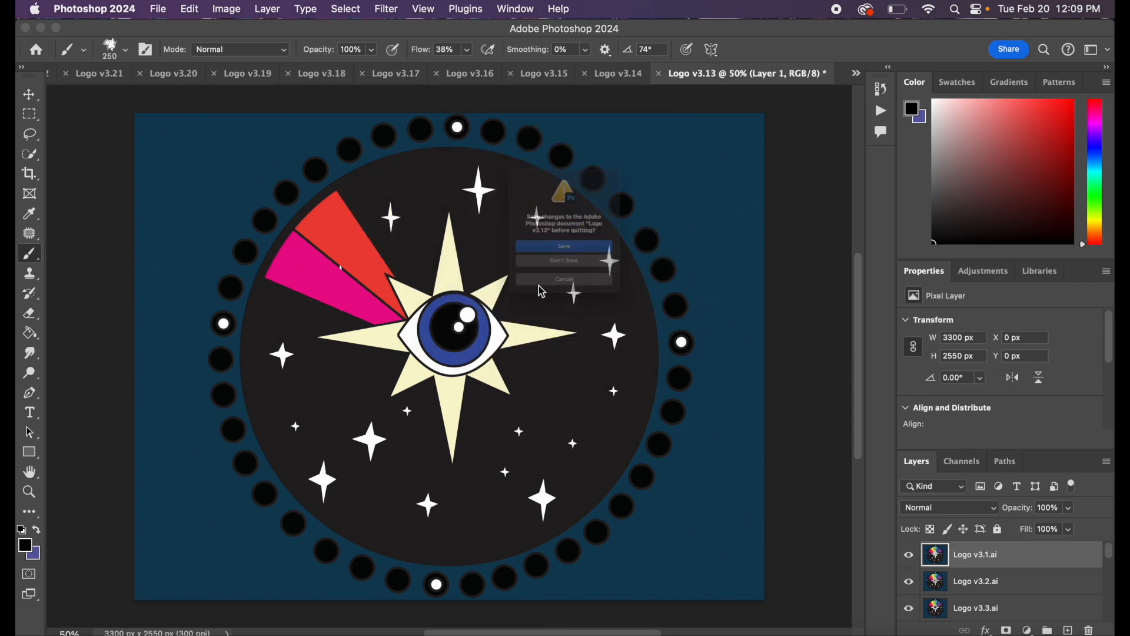
{"action": "left_click", "coordinate": [542, 291]}
{"action": "left_click", "coordinate": [542, 291]}
{"action": "left_click", "coordinate": [543, 291]}
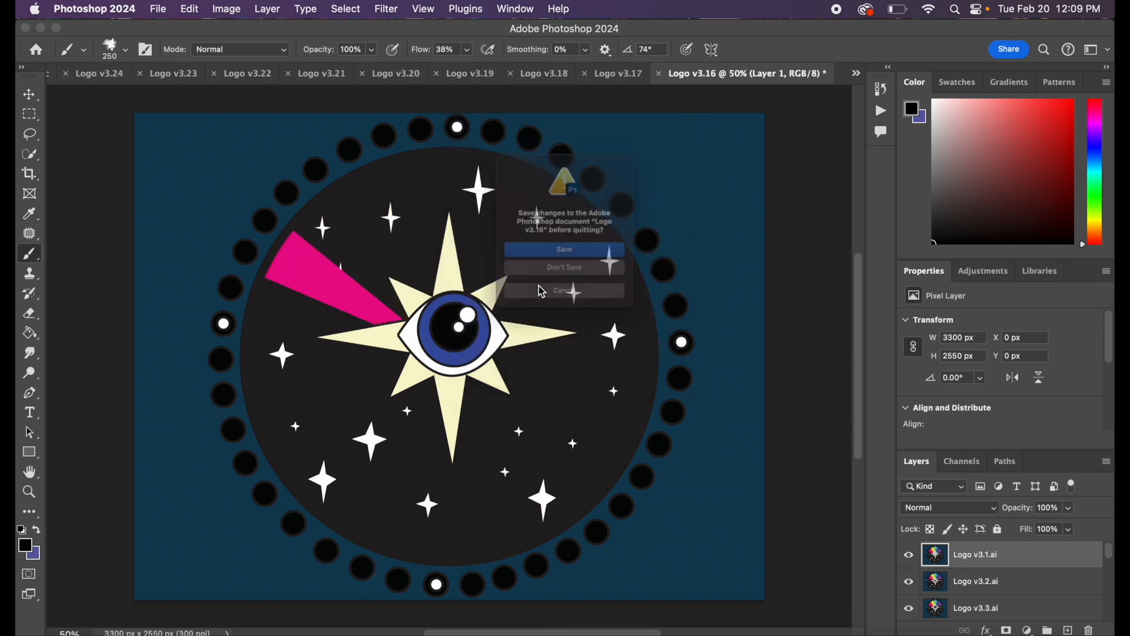
{"action": "left_click", "coordinate": [542, 291]}
{"action": "left_click", "coordinate": [542, 291]}
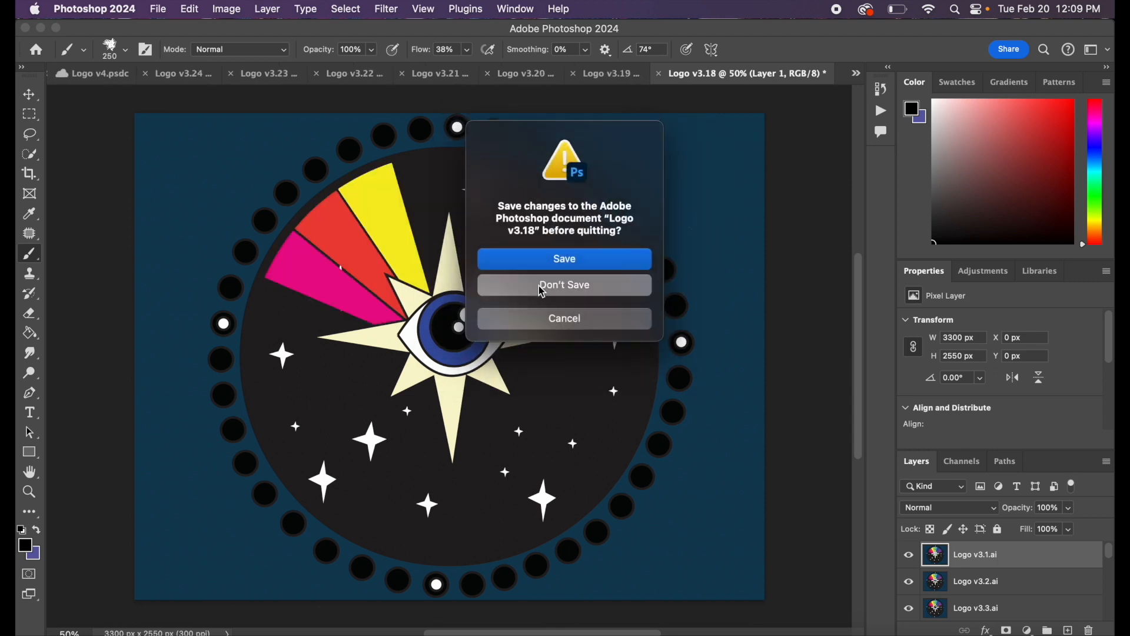
{"action": "left_click", "coordinate": [542, 291]}
{"action": "left_click", "coordinate": [542, 290]}
{"action": "left_click", "coordinate": [542, 291]}
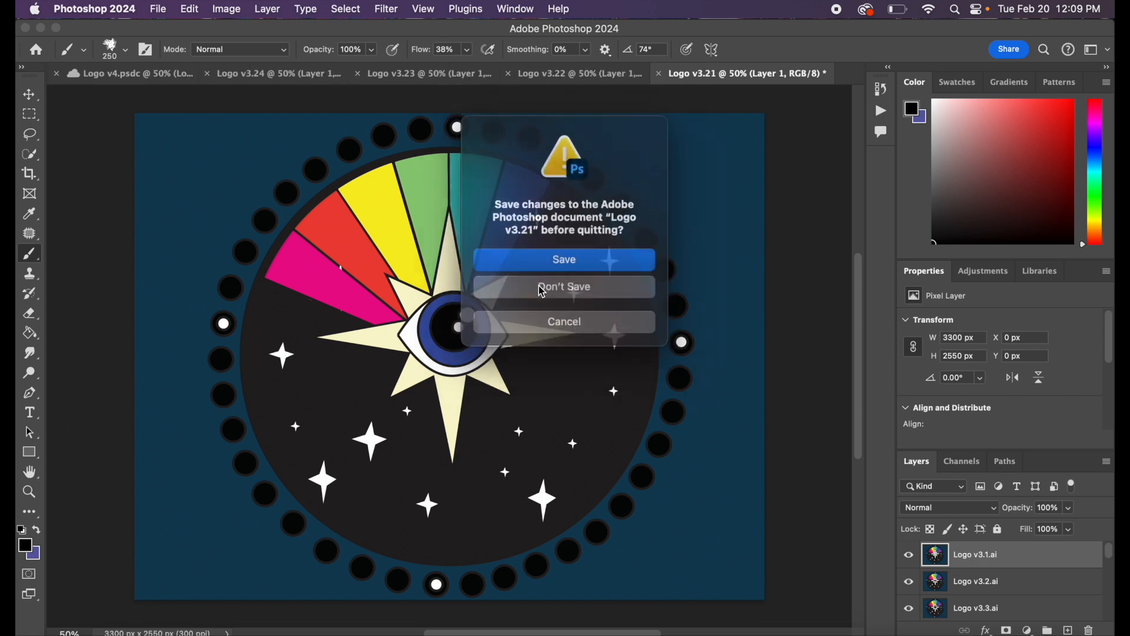
{"action": "left_click", "coordinate": [542, 291]}
{"action": "left_click", "coordinate": [542, 291]}
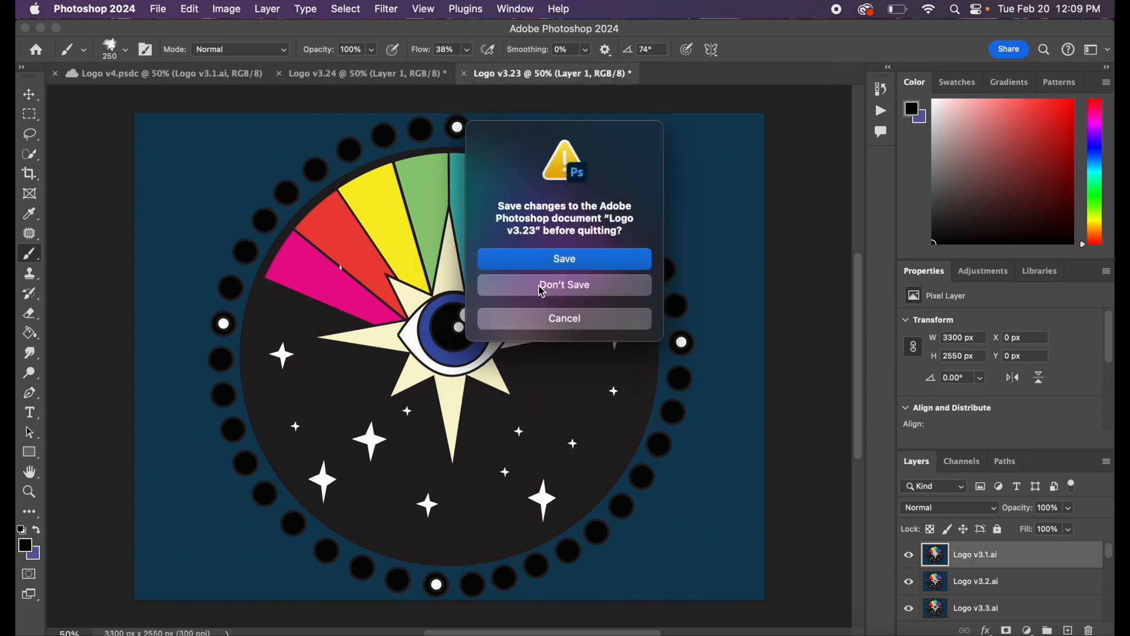
{"action": "left_click", "coordinate": [543, 291]}
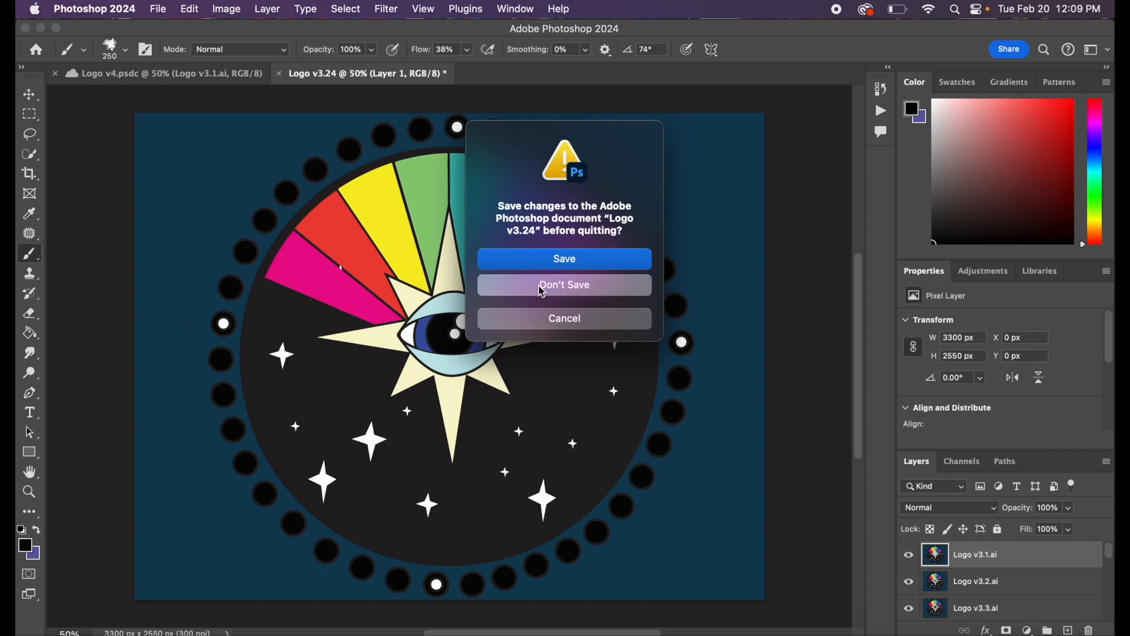
{"action": "left_click", "coordinate": [542, 291]}
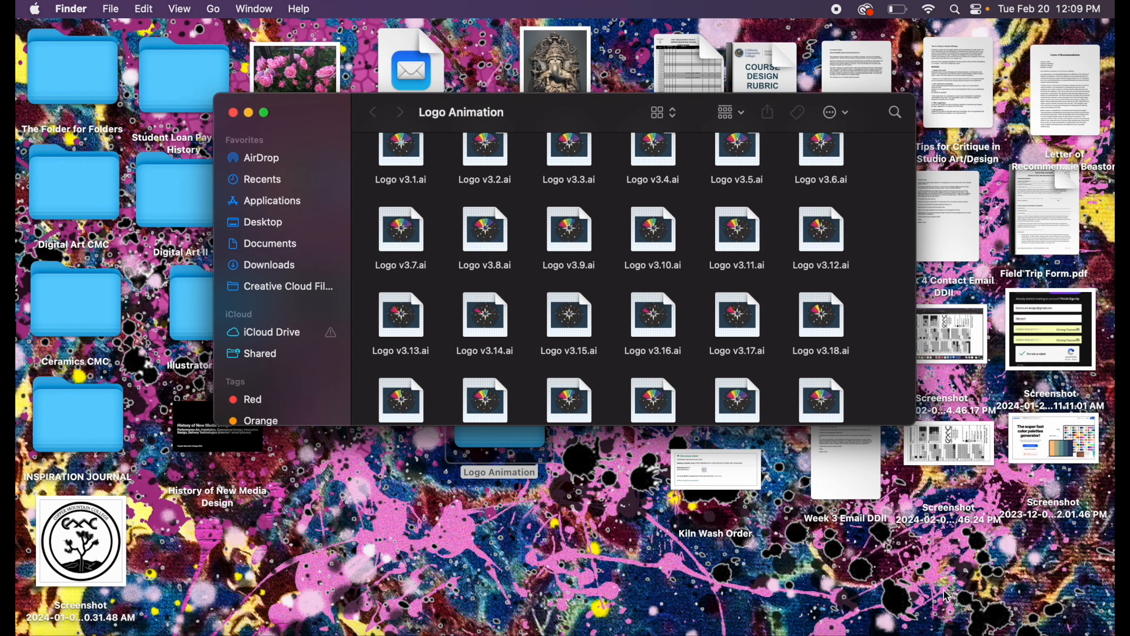
Relaunch Adobe Photoshop 2024 from the Applications folder and open the cloud document Logo v4.
{"action": "left_click", "coordinate": [264, 201]}
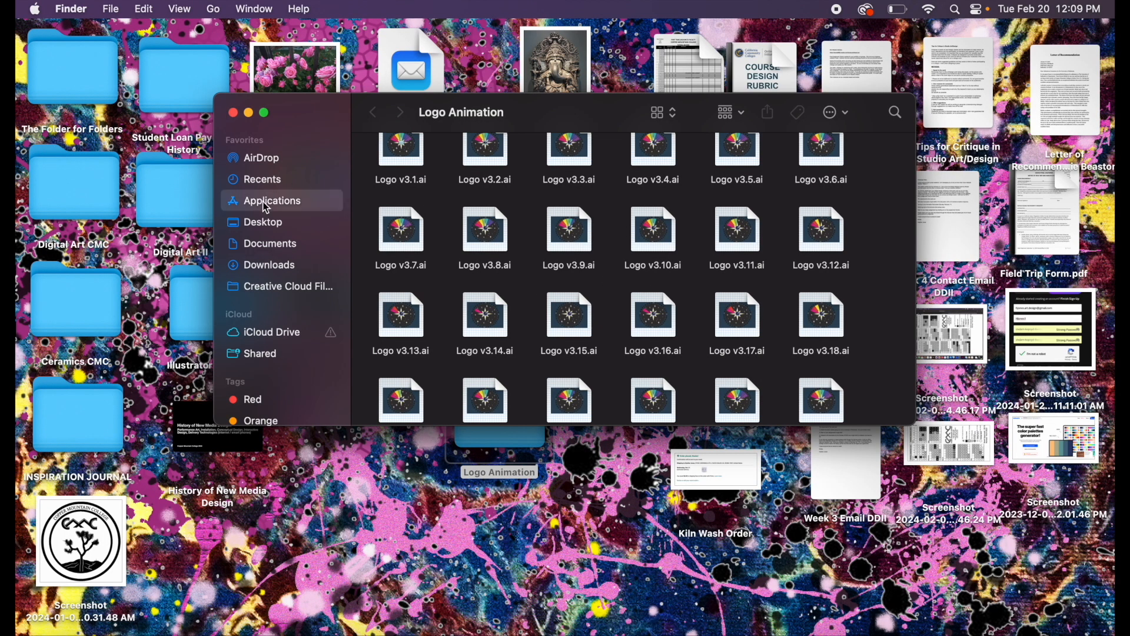
{"action": "double_click", "coordinate": [441, 359]}
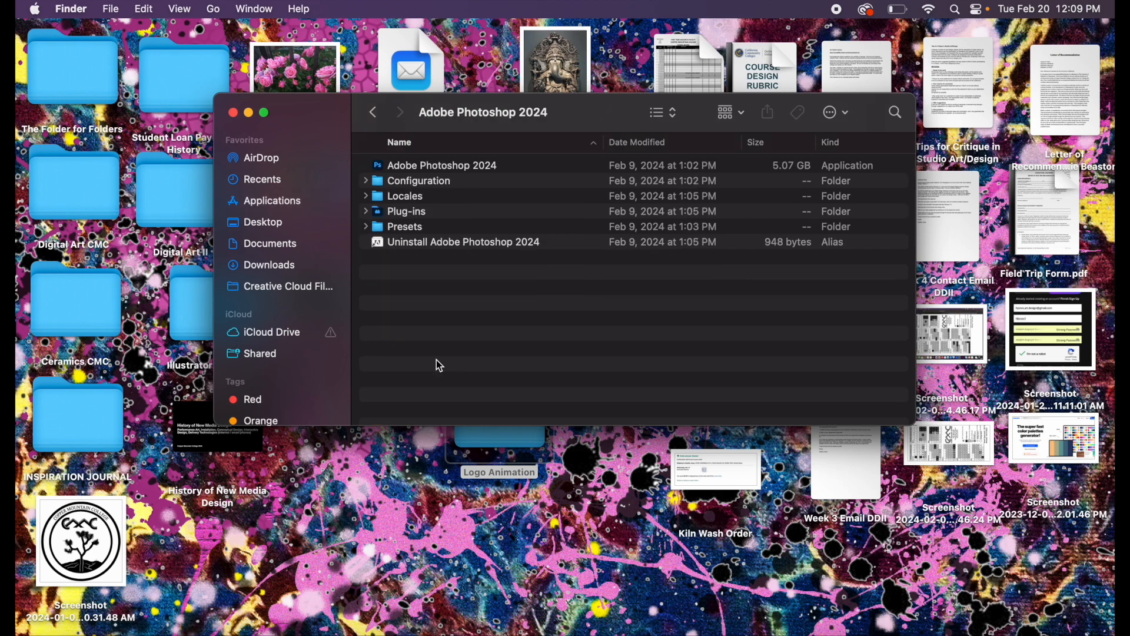
{"action": "left_click", "coordinate": [447, 168]}
{"action": "double_click", "coordinate": [448, 170]}
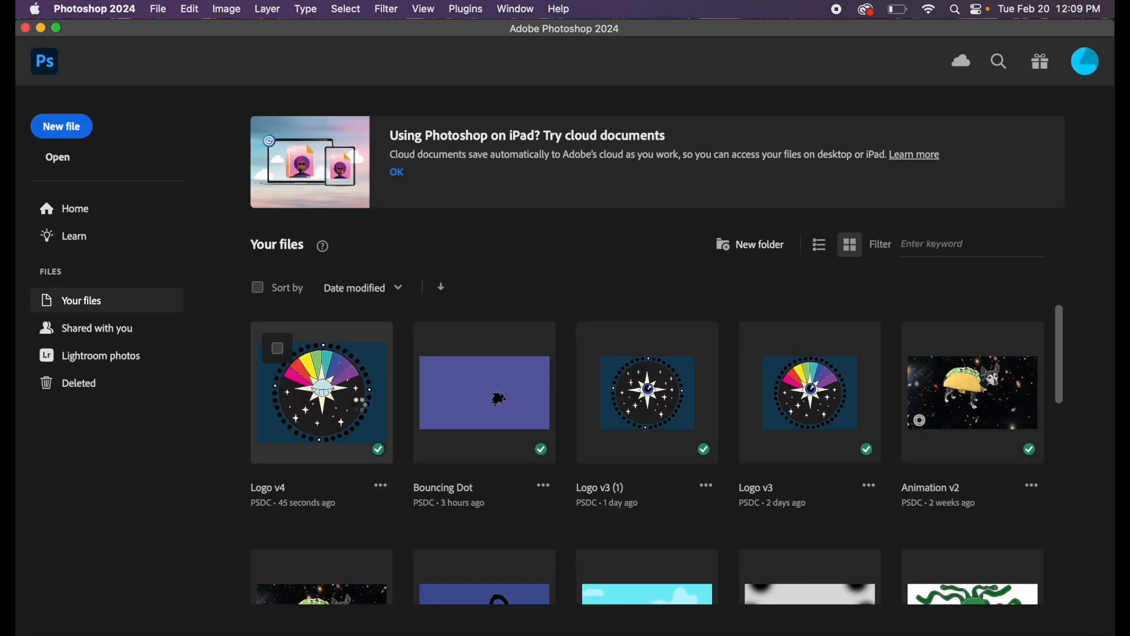
{"action": "left_click", "coordinate": [358, 401]}
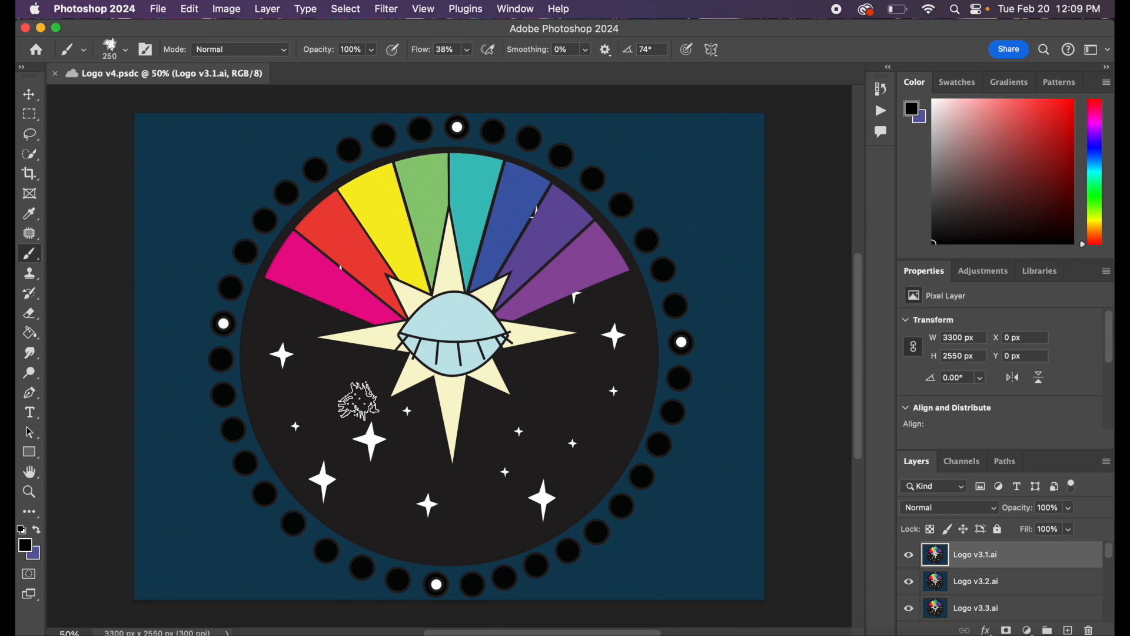
Look through the whole layer stack to check the order of the loaded logo frames.
{"action": "scroll", "coordinate": [1048, 596], "scroll_direction": "down", "scroll_amount": 3}
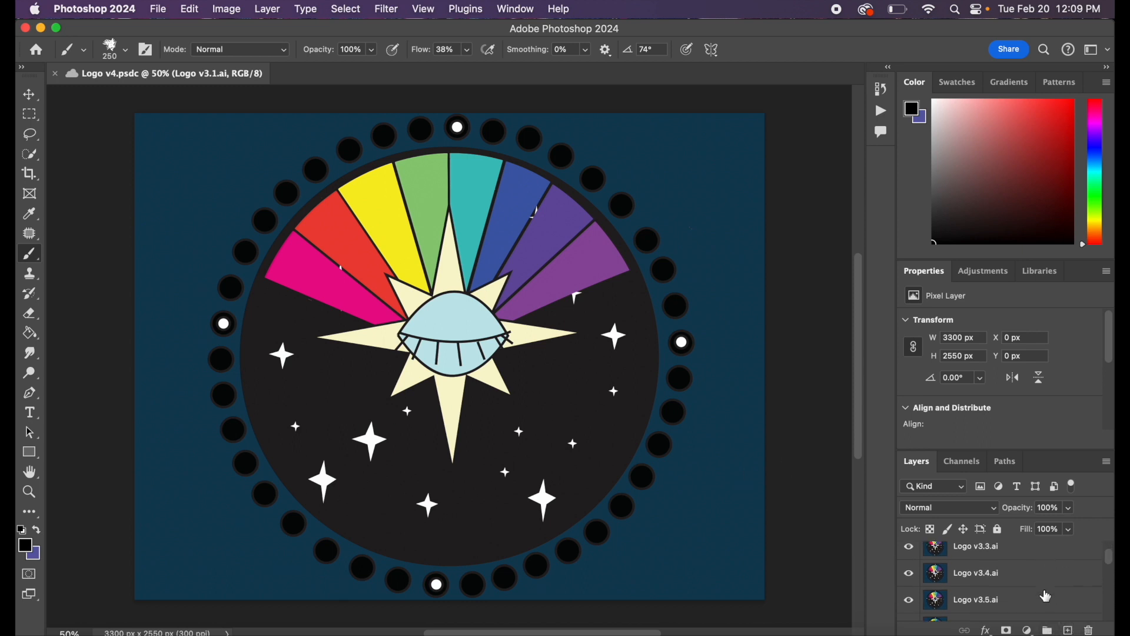
{"action": "scroll", "coordinate": [1051, 598], "scroll_direction": "down", "scroll_amount": 1}
{"action": "scroll", "coordinate": [1050, 597], "scroll_direction": "down", "scroll_amount": 3}
{"action": "scroll", "coordinate": [1050, 597], "scroll_direction": "down", "scroll_amount": 5}
{"action": "scroll", "coordinate": [1051, 596], "scroll_direction": "down", "scroll_amount": 6}
{"action": "scroll", "coordinate": [1051, 596], "scroll_direction": "down", "scroll_amount": 4}
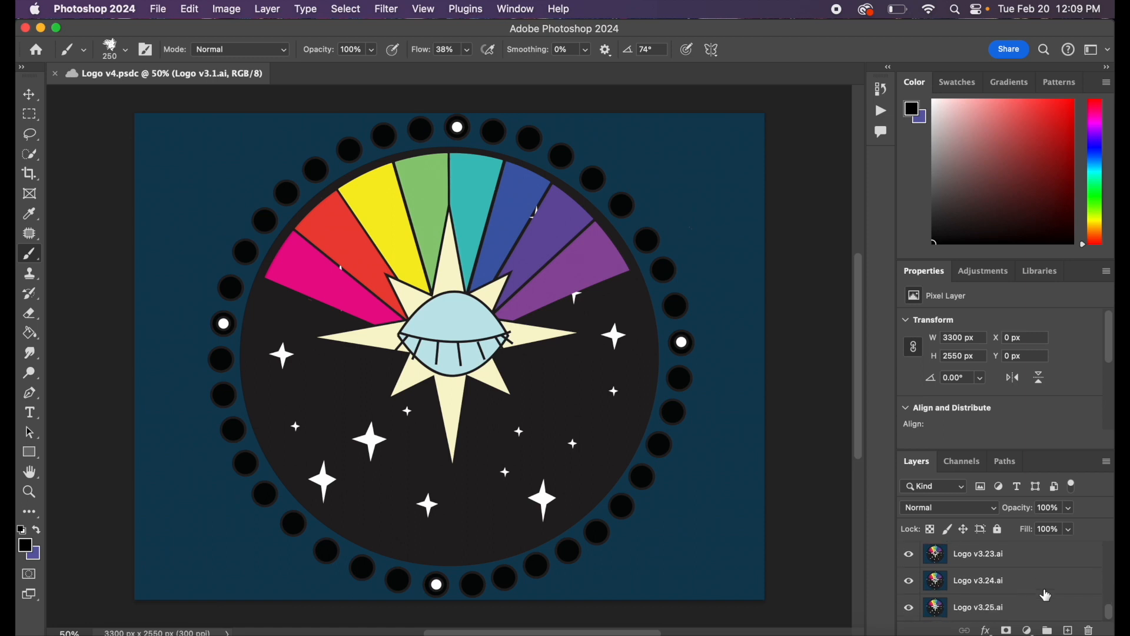
{"action": "scroll", "coordinate": [1051, 596], "scroll_direction": "up", "scroll_amount": 20}
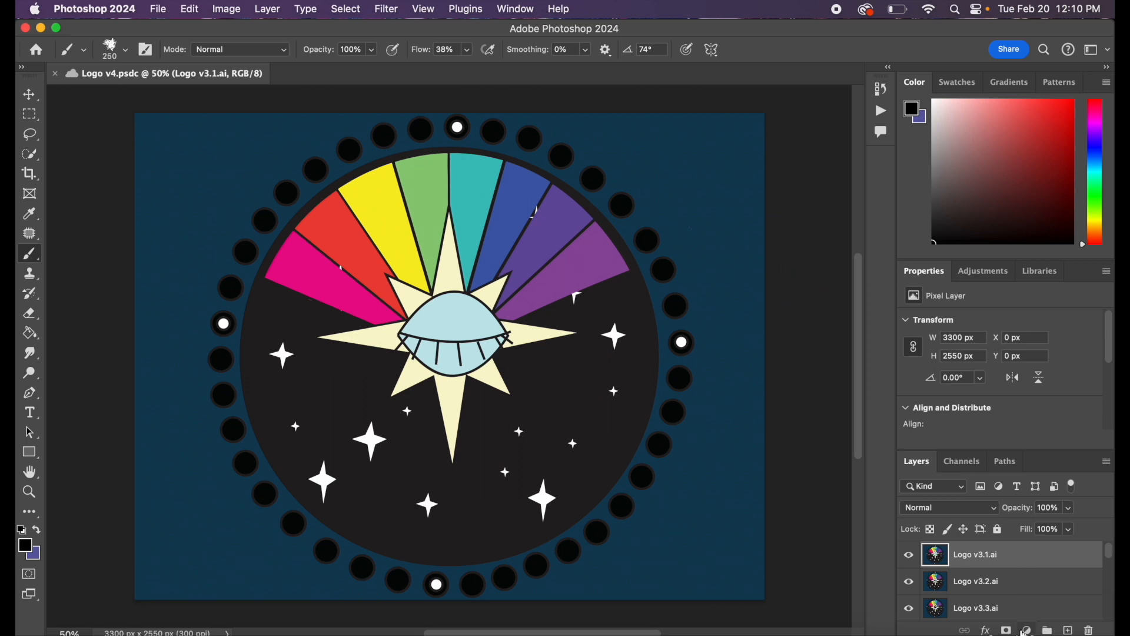
Hide all layers from Logo v3.25.ai up to Logo v3.2.ai, keeping only Logo v3.1.ai visible.
{"action": "scroll", "coordinate": [929, 579], "scroll_direction": "down", "scroll_amount": 1}
{"action": "scroll", "coordinate": [929, 580], "scroll_direction": "down", "scroll_amount": 10}
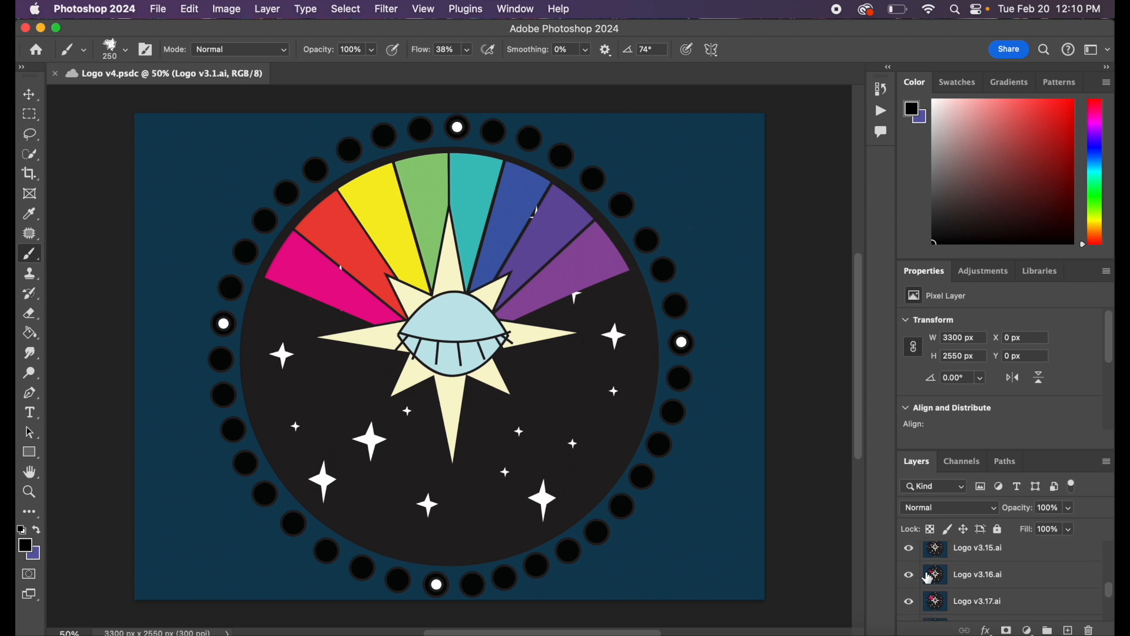
{"action": "left_click", "coordinate": [909, 608]}
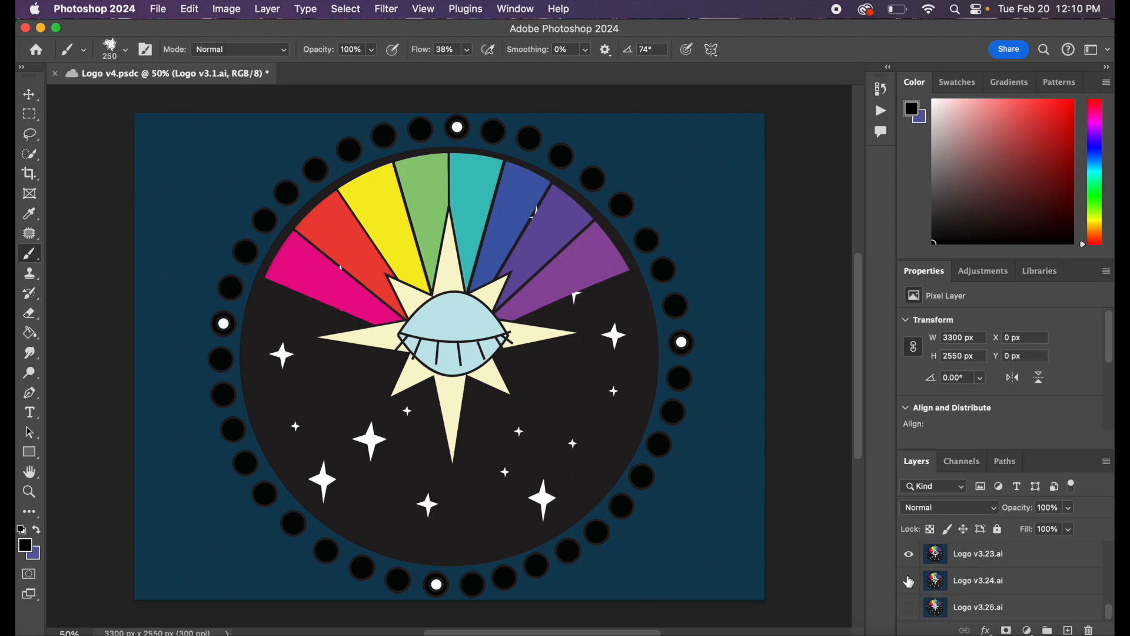
{"action": "scroll", "coordinate": [911, 562], "scroll_direction": "up", "scroll_amount": 1}
{"action": "scroll", "coordinate": [911, 563], "scroll_direction": "up", "scroll_amount": 1}
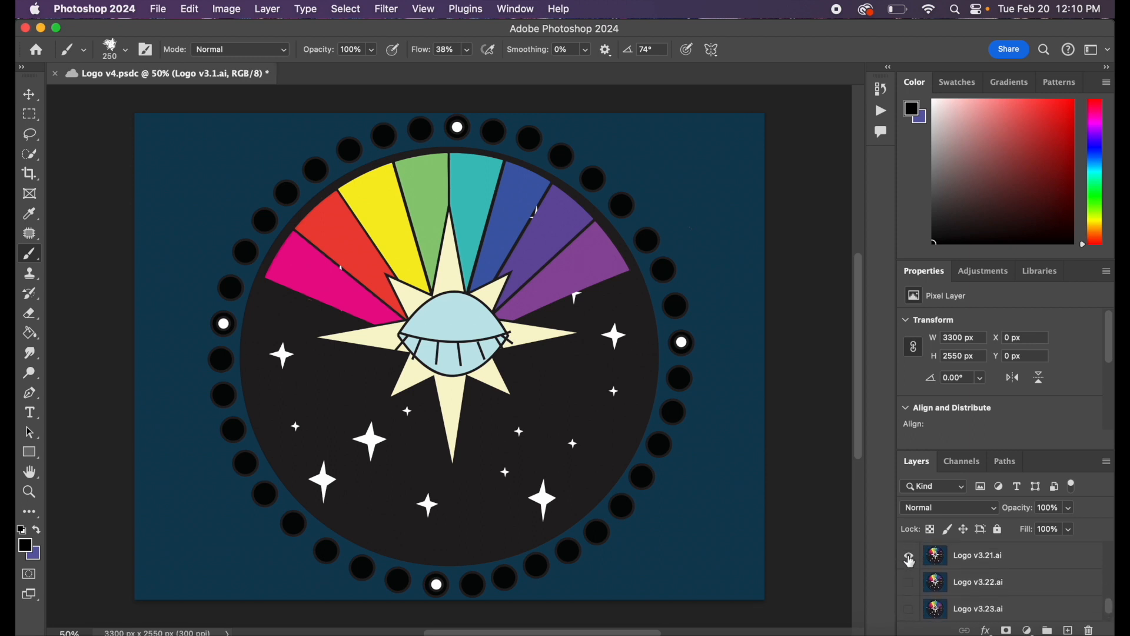
{"action": "left_click", "coordinate": [911, 559]}
{"action": "scroll", "coordinate": [912, 563], "scroll_direction": "up", "scroll_amount": 1}
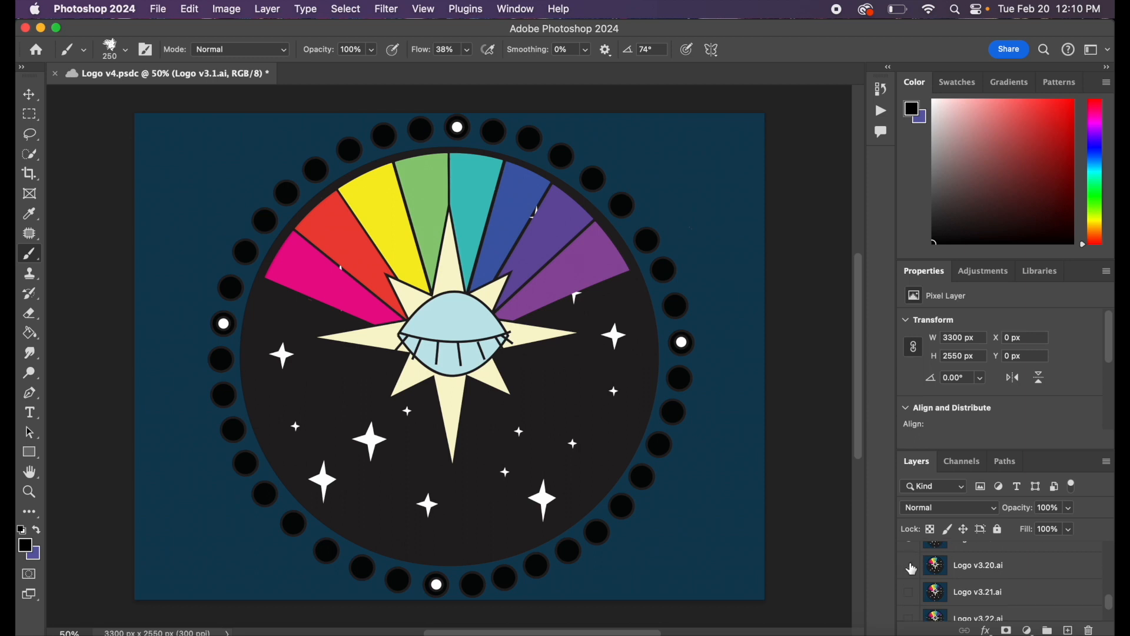
{"action": "left_click", "coordinate": [911, 567]}
{"action": "scroll", "coordinate": [911, 568], "scroll_direction": "up", "scroll_amount": 2}
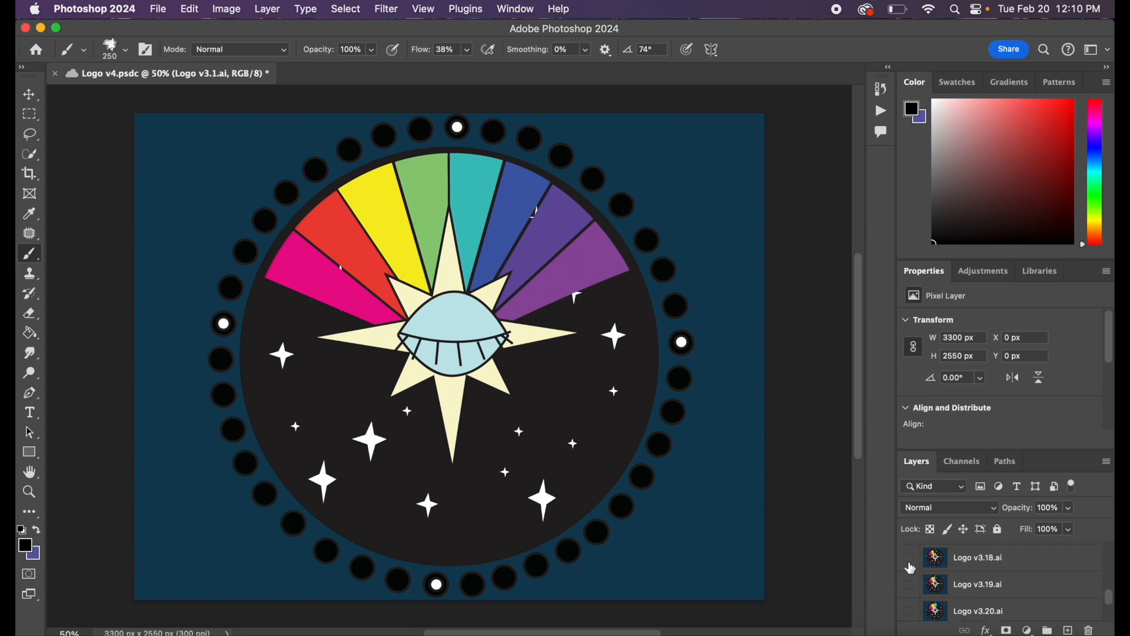
{"action": "left_click", "coordinate": [912, 568]}
{"action": "scroll", "coordinate": [912, 568], "scroll_direction": "up", "scroll_amount": 1}
{"action": "scroll", "coordinate": [910, 573], "scroll_direction": "up", "scroll_amount": 1}
{"action": "left_click", "coordinate": [909, 572]}
{"action": "scroll", "coordinate": [910, 571], "scroll_direction": "up", "scroll_amount": 1}
{"action": "scroll", "coordinate": [911, 558], "scroll_direction": "up", "scroll_amount": 2}
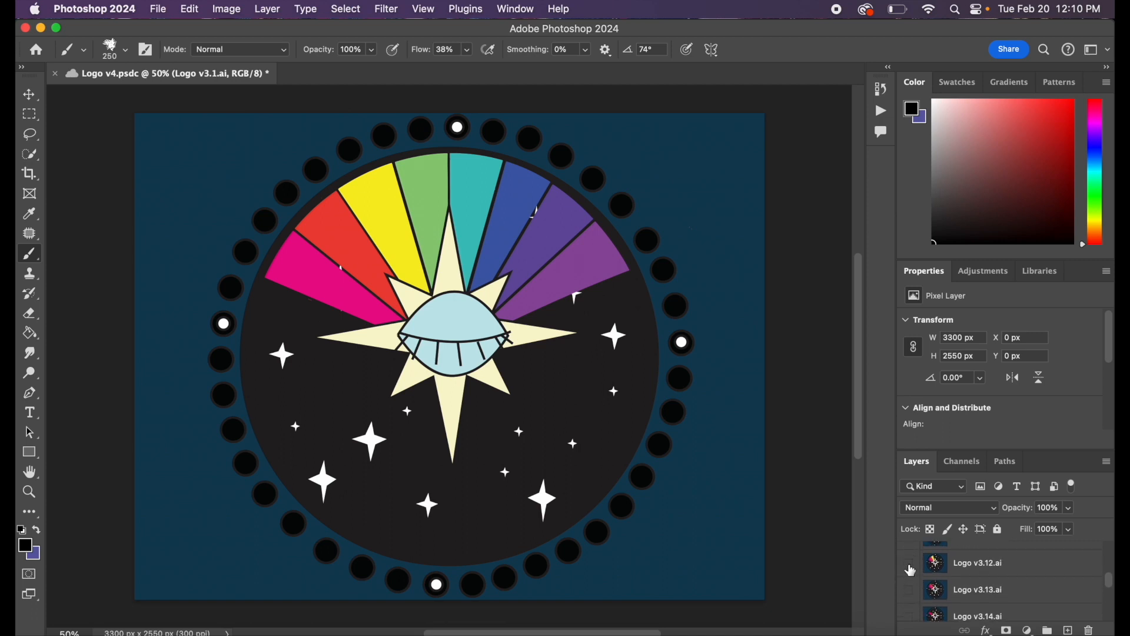
{"action": "scroll", "coordinate": [912, 570], "scroll_direction": "up", "scroll_amount": 3}
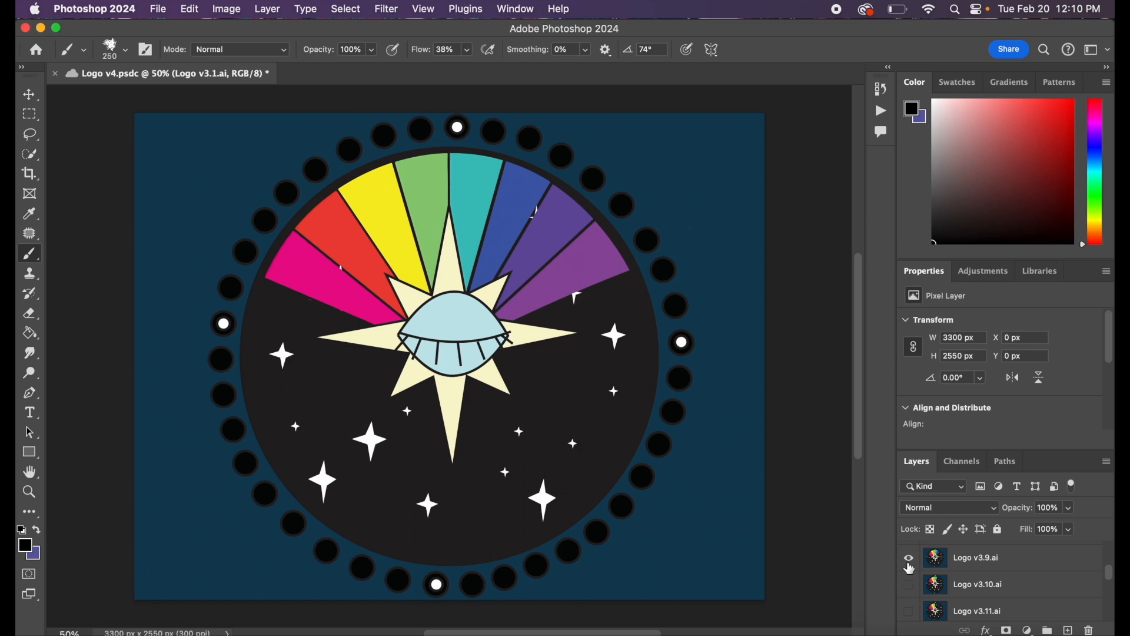
{"action": "scroll", "coordinate": [912, 568], "scroll_direction": "up", "scroll_amount": 2}
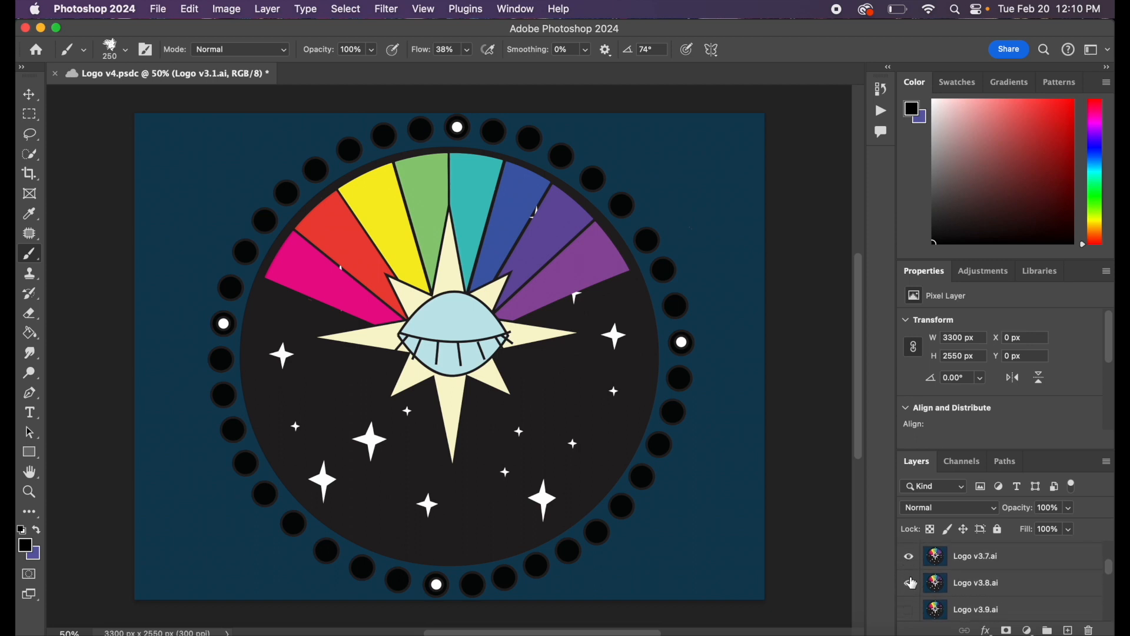
{"action": "scroll", "coordinate": [911, 564], "scroll_direction": "up", "scroll_amount": 3}
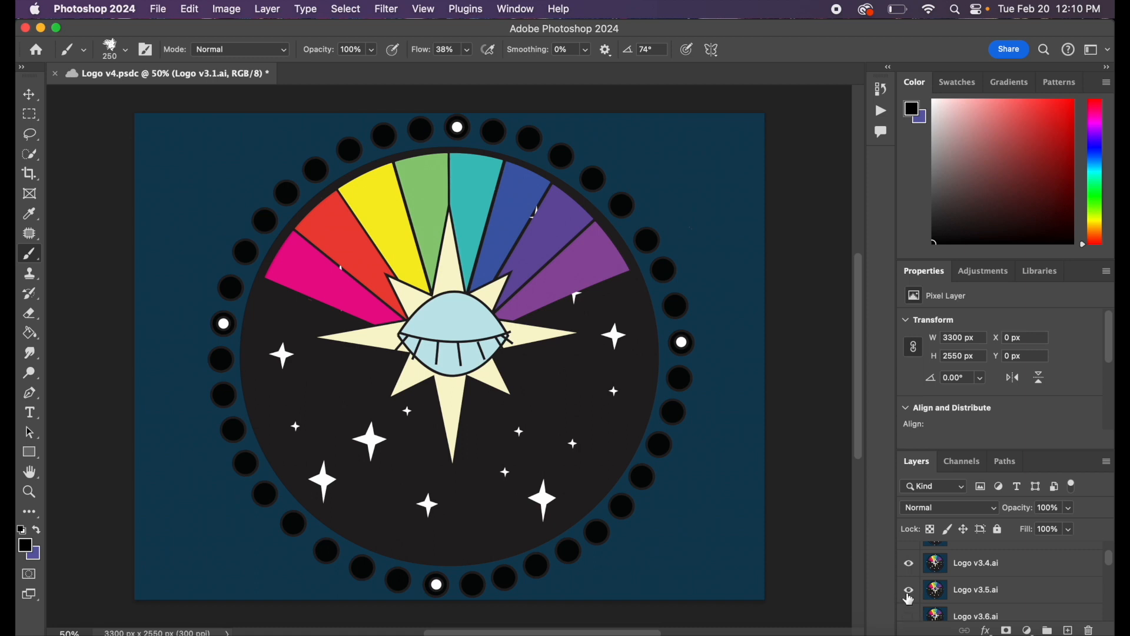
{"action": "left_click", "coordinate": [909, 574]}
{"action": "scroll", "coordinate": [908, 570], "scroll_direction": "up", "scroll_amount": 1}
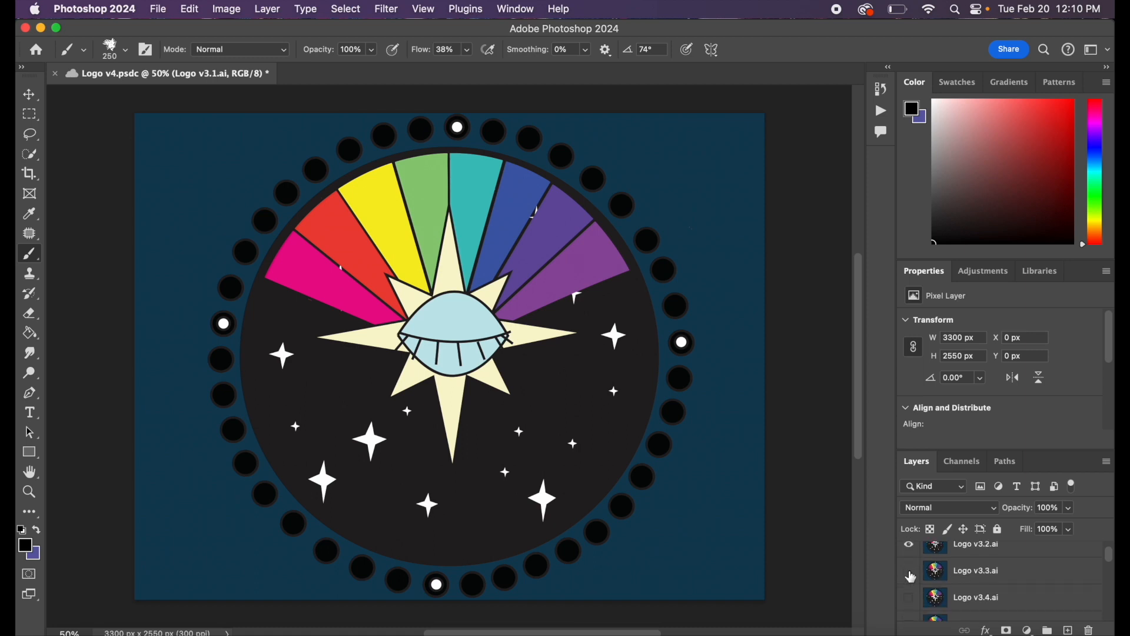
{"action": "scroll", "coordinate": [911, 553], "scroll_direction": "up", "scroll_amount": 1}
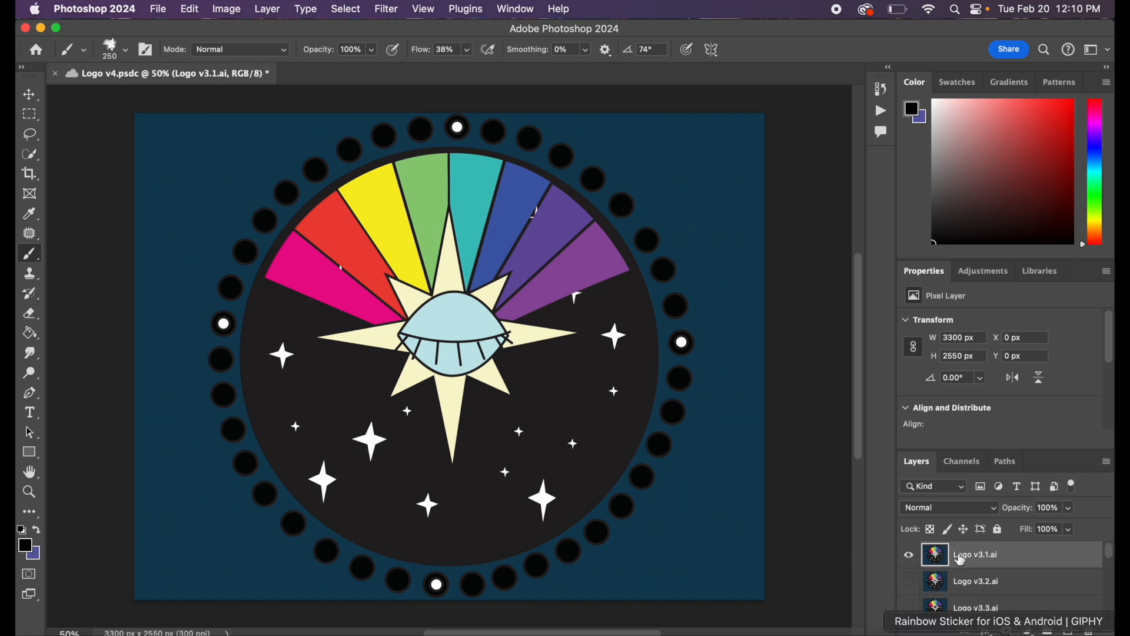
Show the Timeline and create a frame animation in it.
{"action": "left_click", "coordinate": [516, 9]}
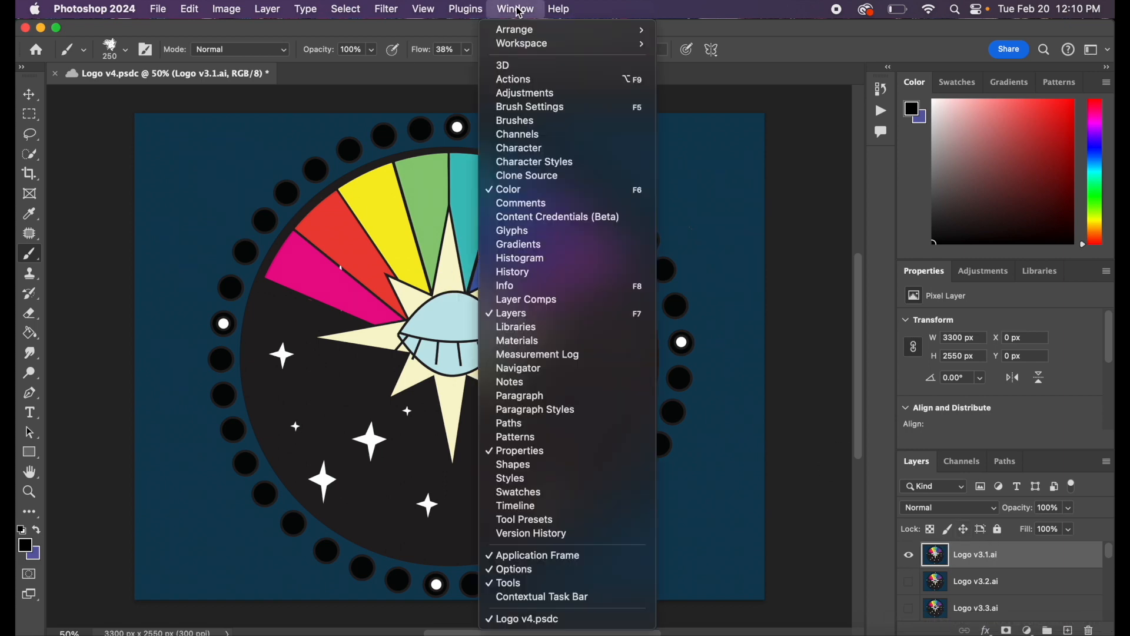
{"action": "left_click", "coordinate": [537, 504]}
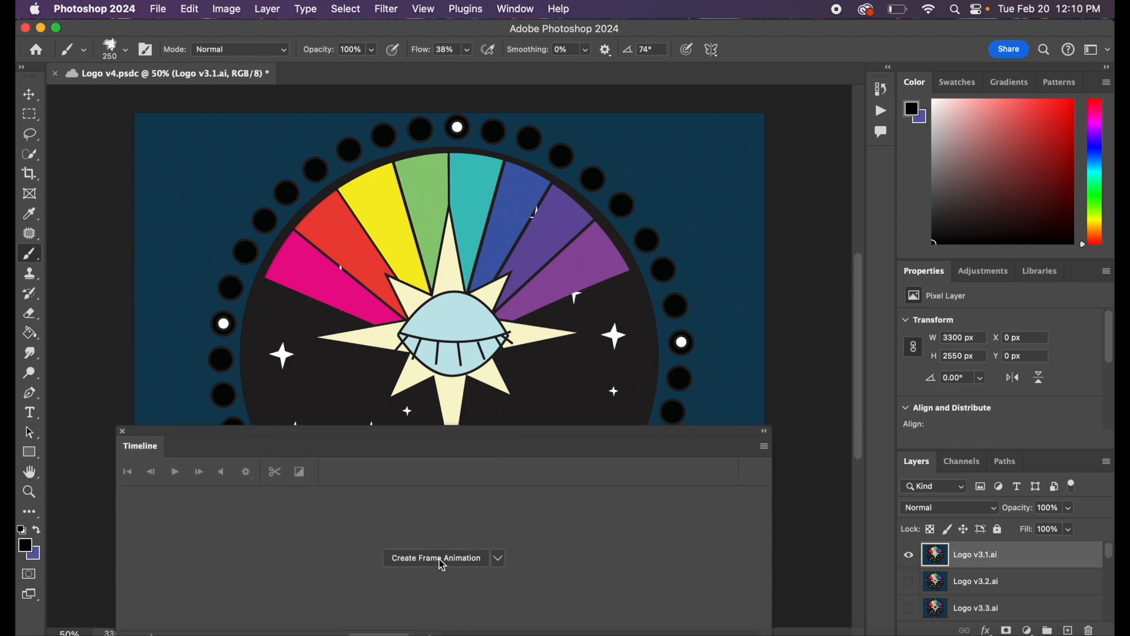
{"action": "left_click", "coordinate": [442, 564]}
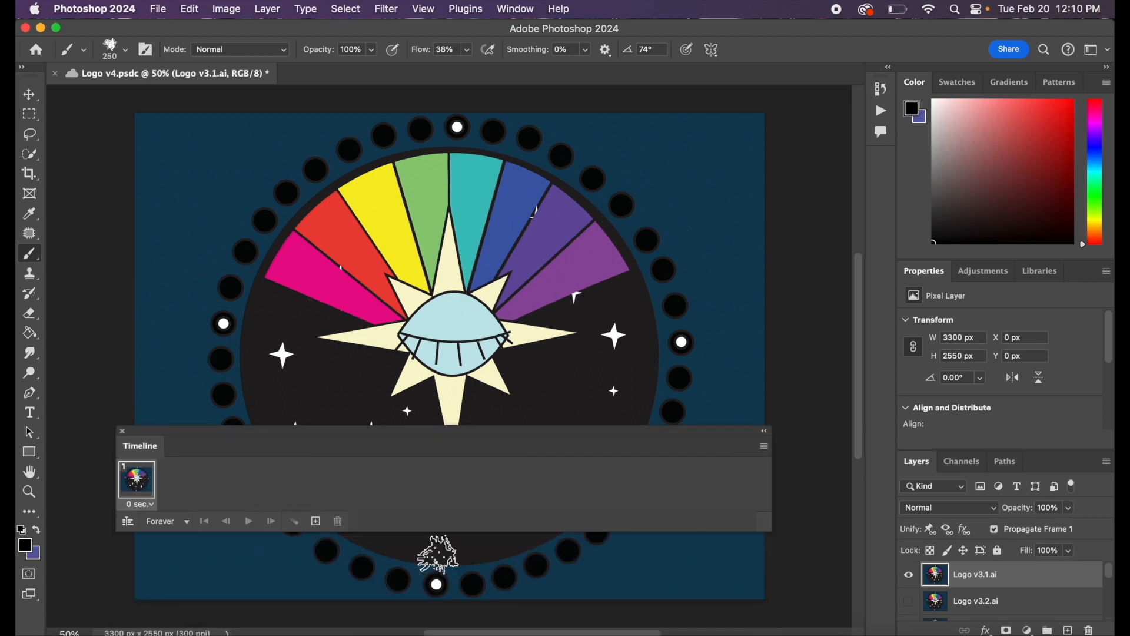
Make animation frames from the layers and play the animation.
{"action": "left_click", "coordinate": [766, 449]}
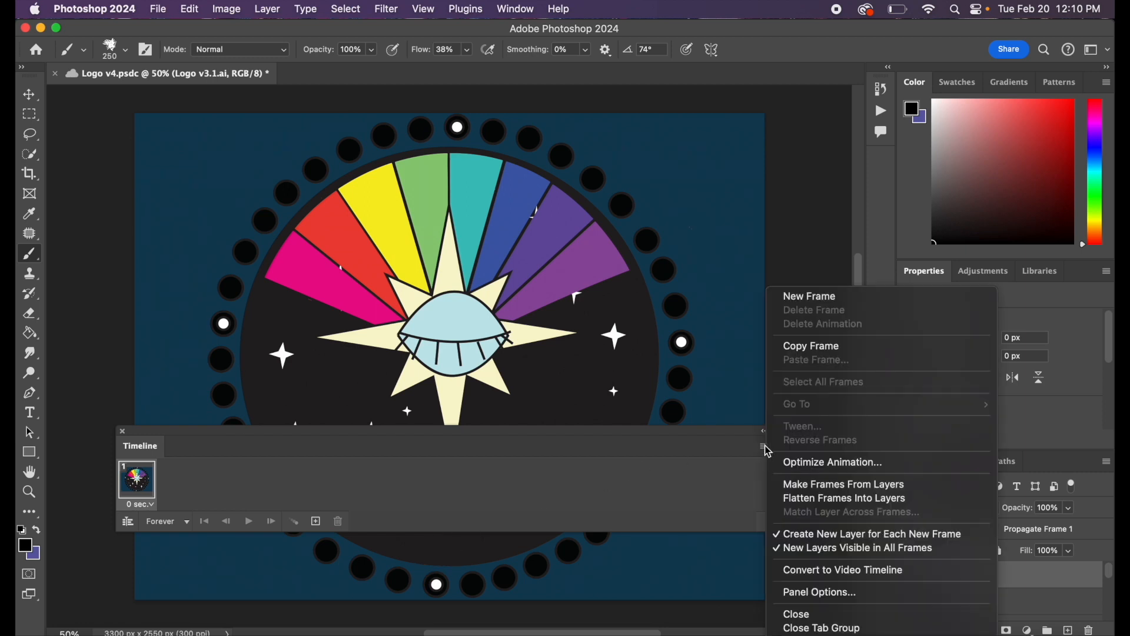
{"action": "left_click", "coordinate": [830, 490]}
{"action": "left_click_drag", "start_coordinate": [588, 436], "coordinate": [611, 520]}
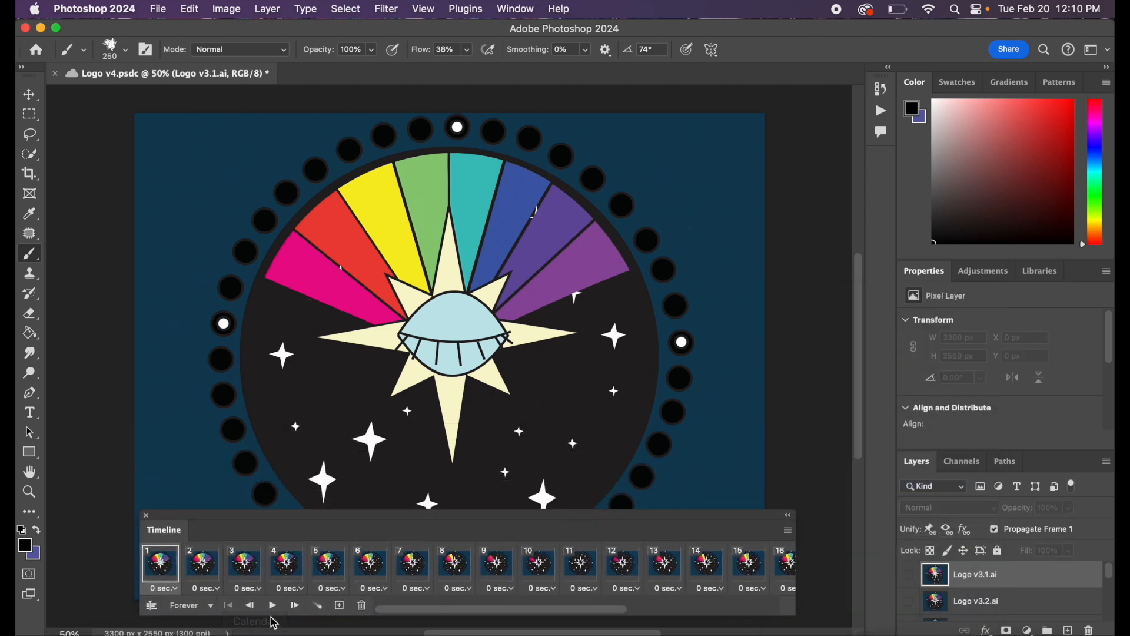
{"action": "left_click", "coordinate": [272, 606]}
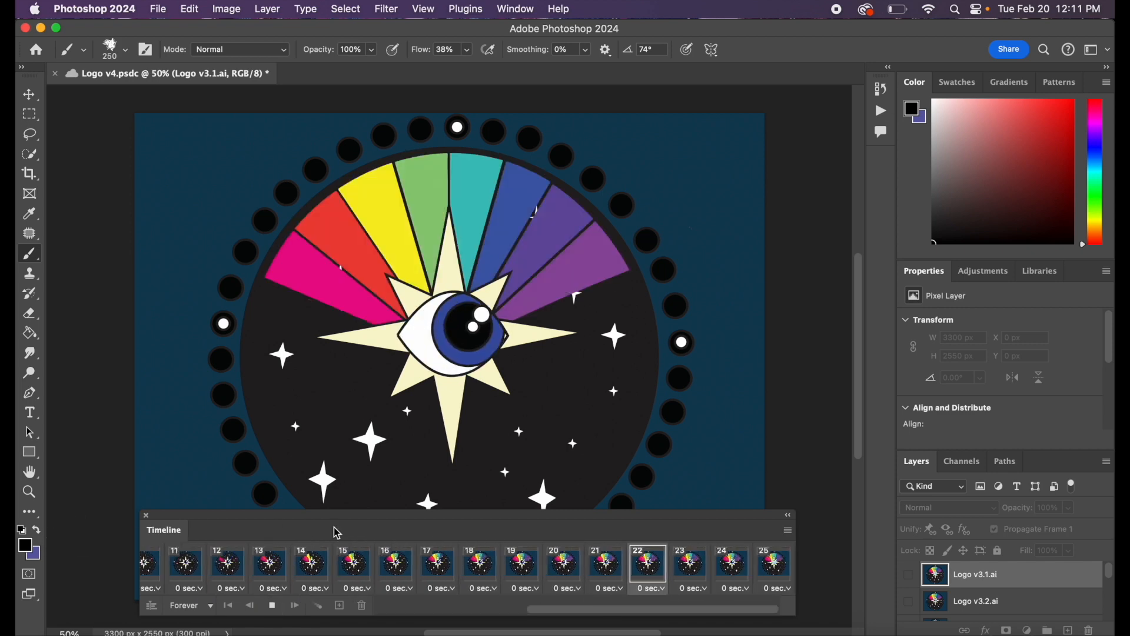
Replay the frame animation and examine the first four frames of the sequence.
{"action": "key", "text": "space"}
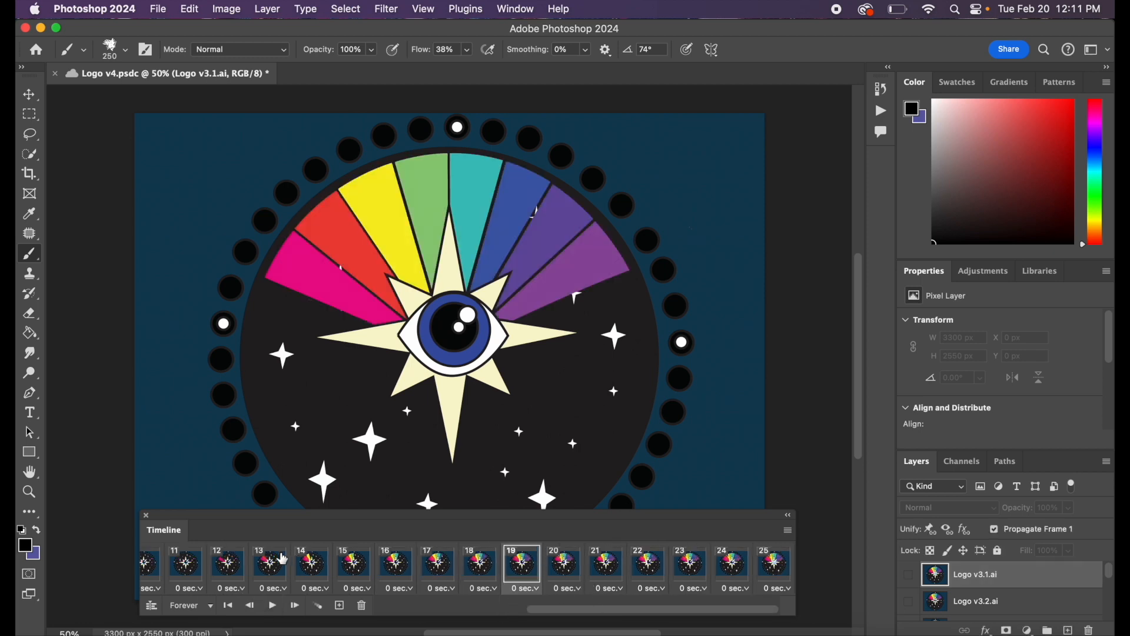
{"action": "scroll", "coordinate": [283, 558], "scroll_direction": "left", "scroll_amount": 5}
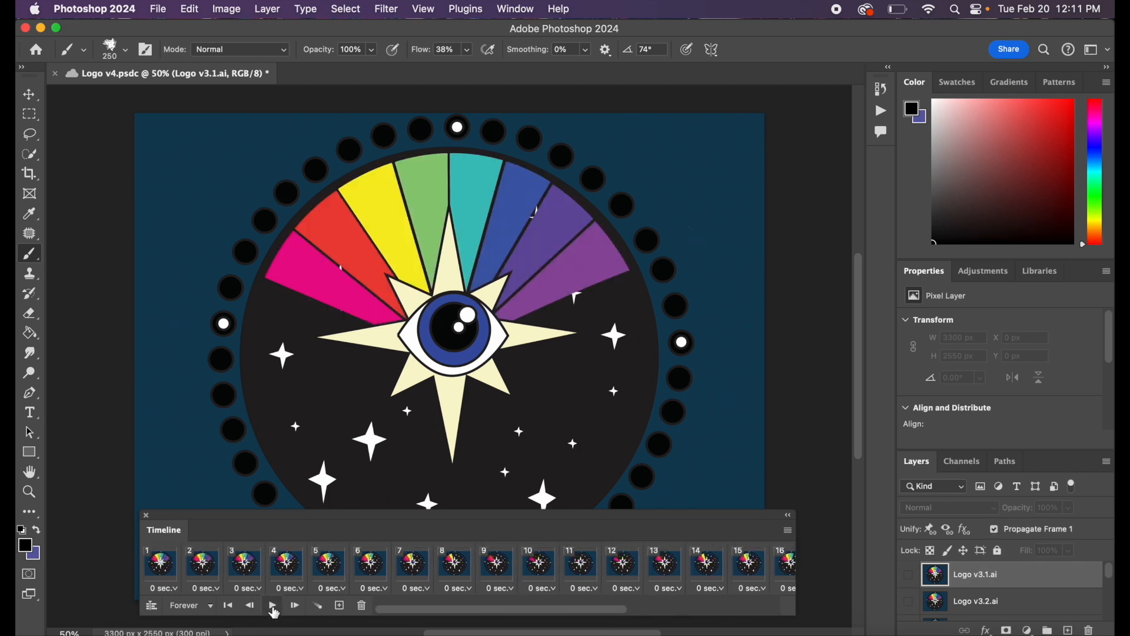
{"action": "left_click", "coordinate": [273, 608]}
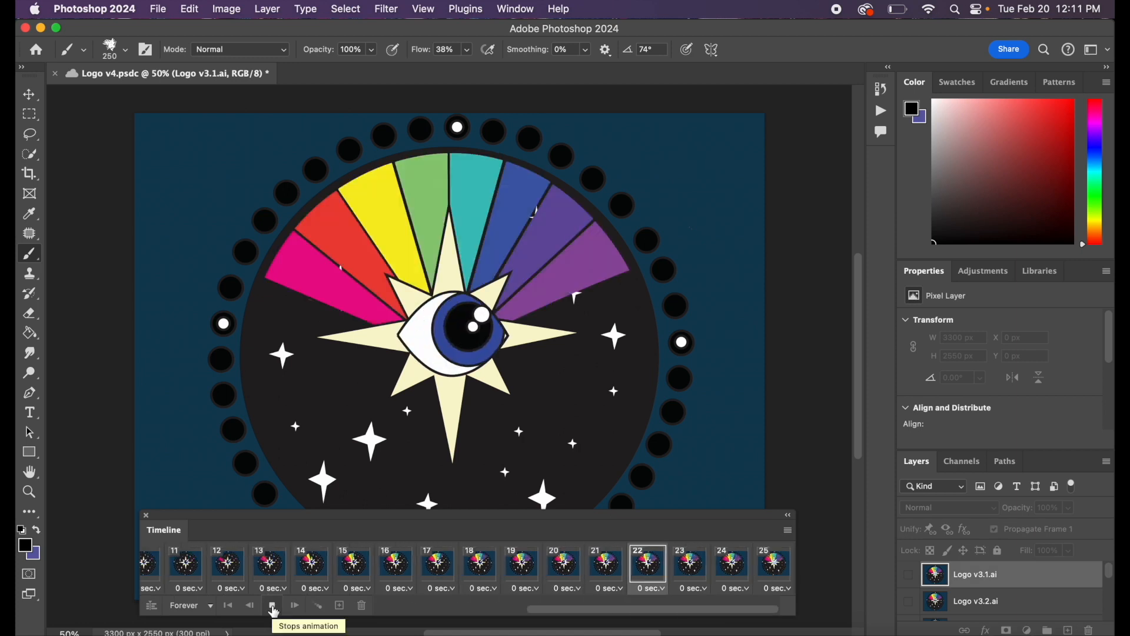
{"action": "left_click", "coordinate": [273, 608]}
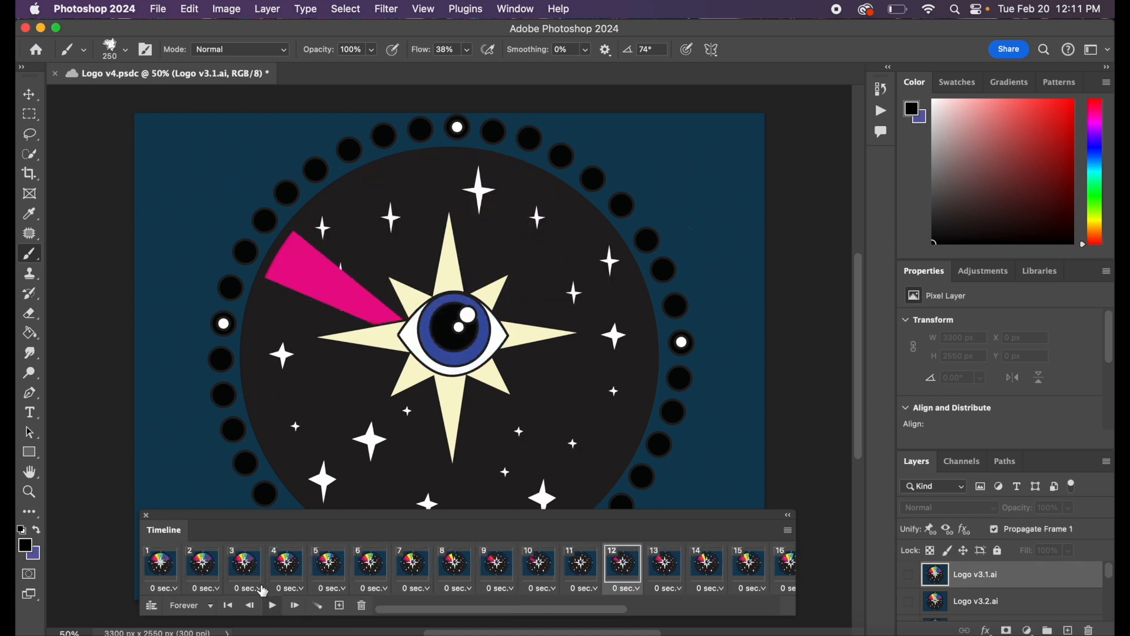
{"action": "left_click", "coordinate": [288, 562]}
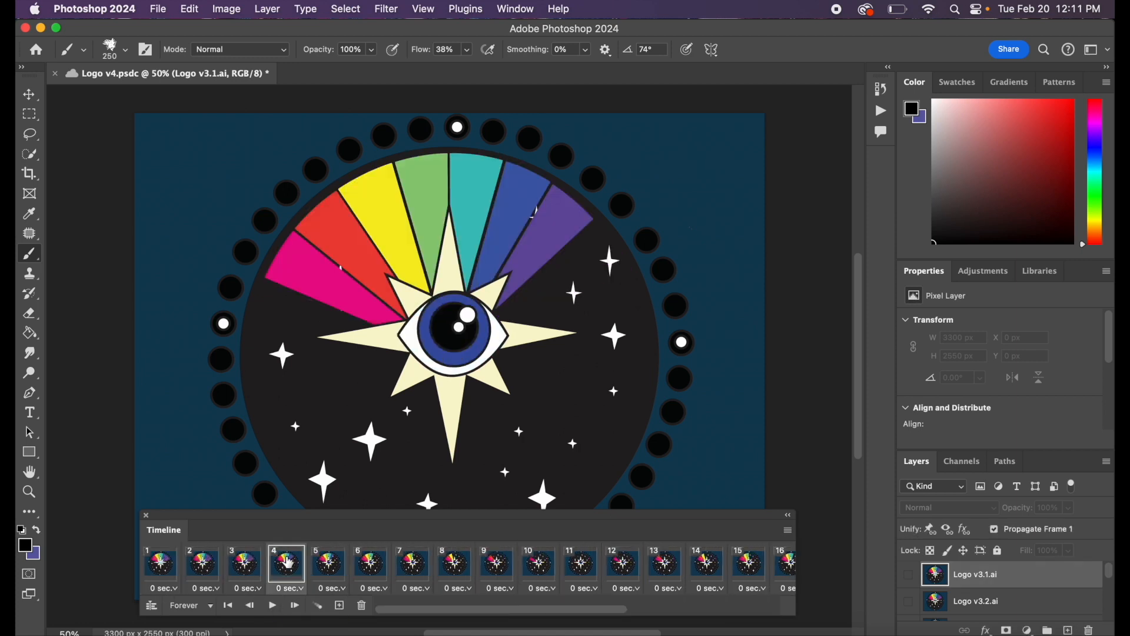
{"action": "left_click", "coordinate": [177, 569]}
{"action": "left_click", "coordinate": [199, 566]}
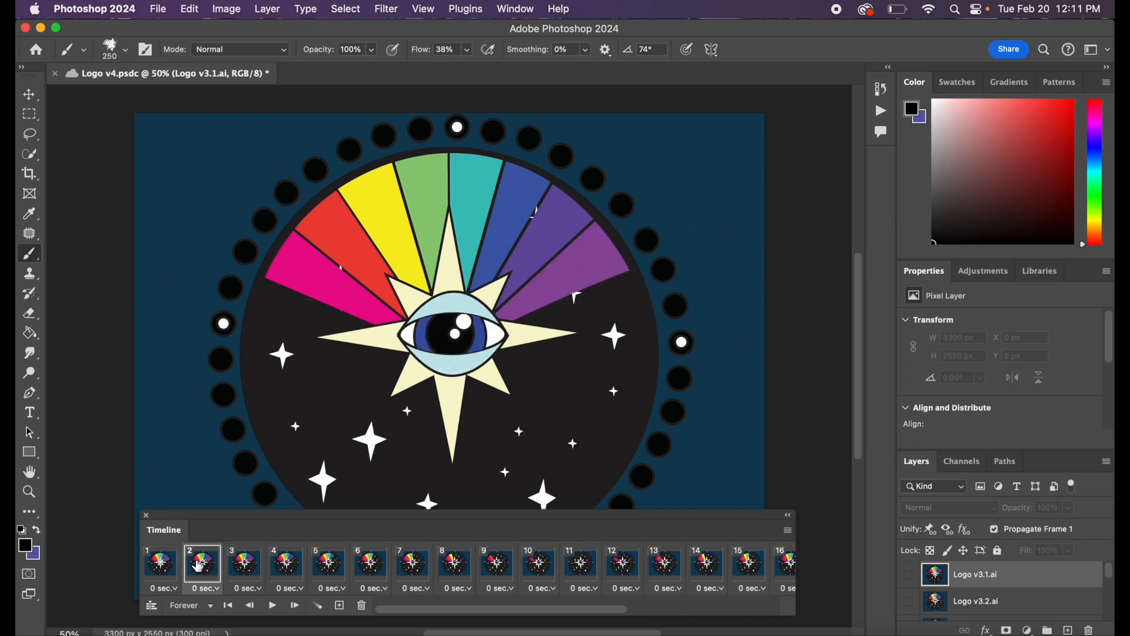
{"action": "left_click", "coordinate": [248, 569]}
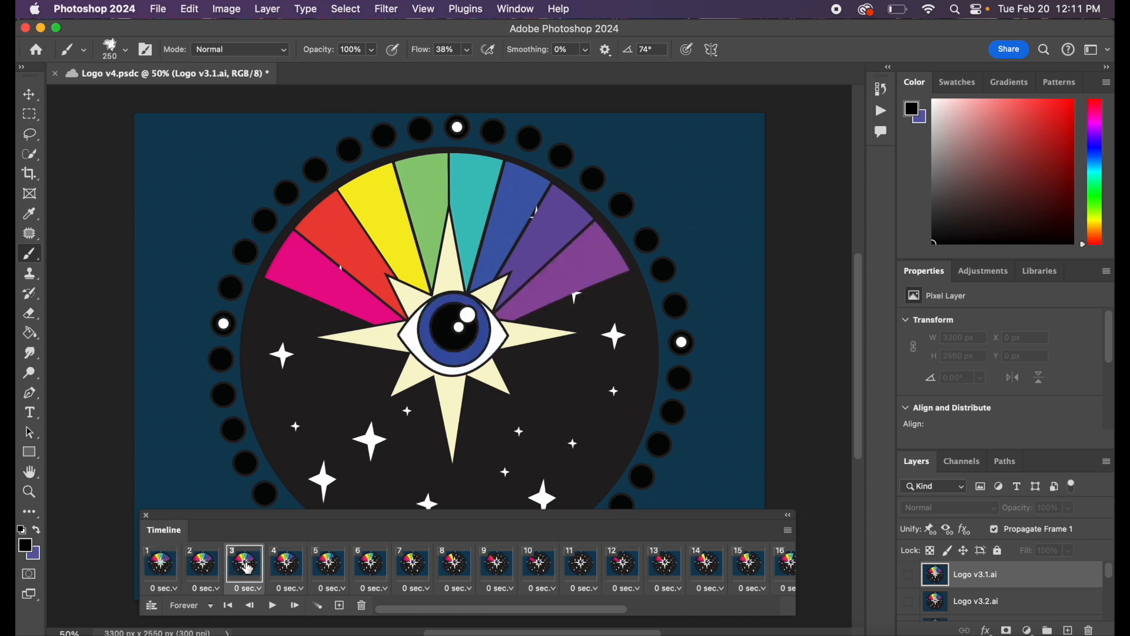
{"action": "left_click", "coordinate": [210, 569]}
Copy frame 3 with the open eye and paste it using Paste After Selection.
{"action": "left_click", "coordinate": [245, 570]}
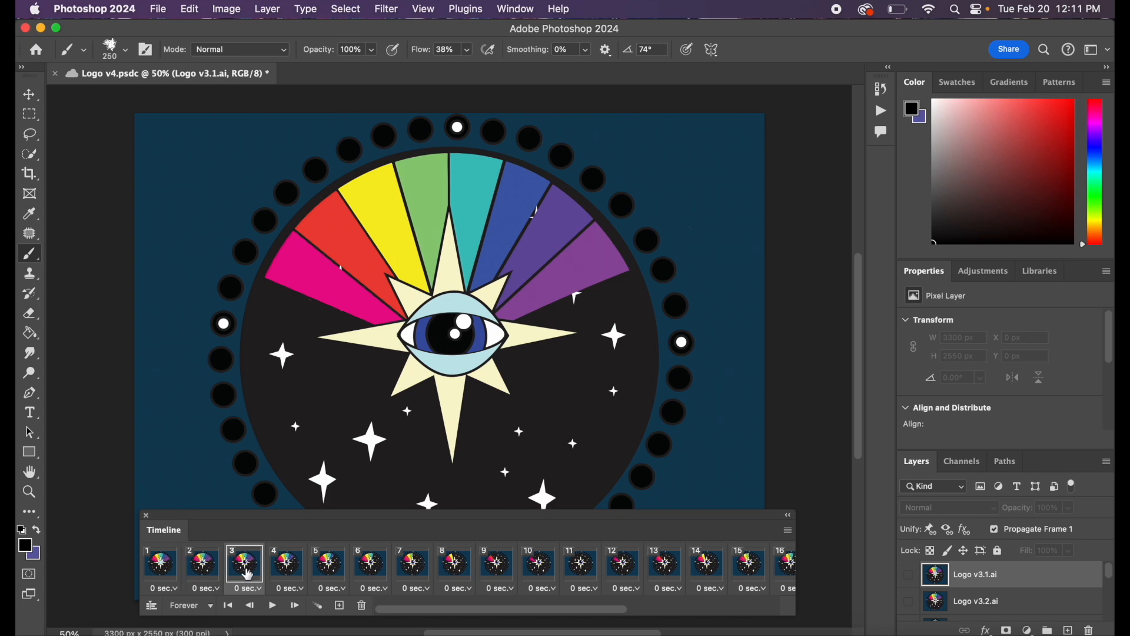
{"action": "left_click", "coordinate": [789, 532]}
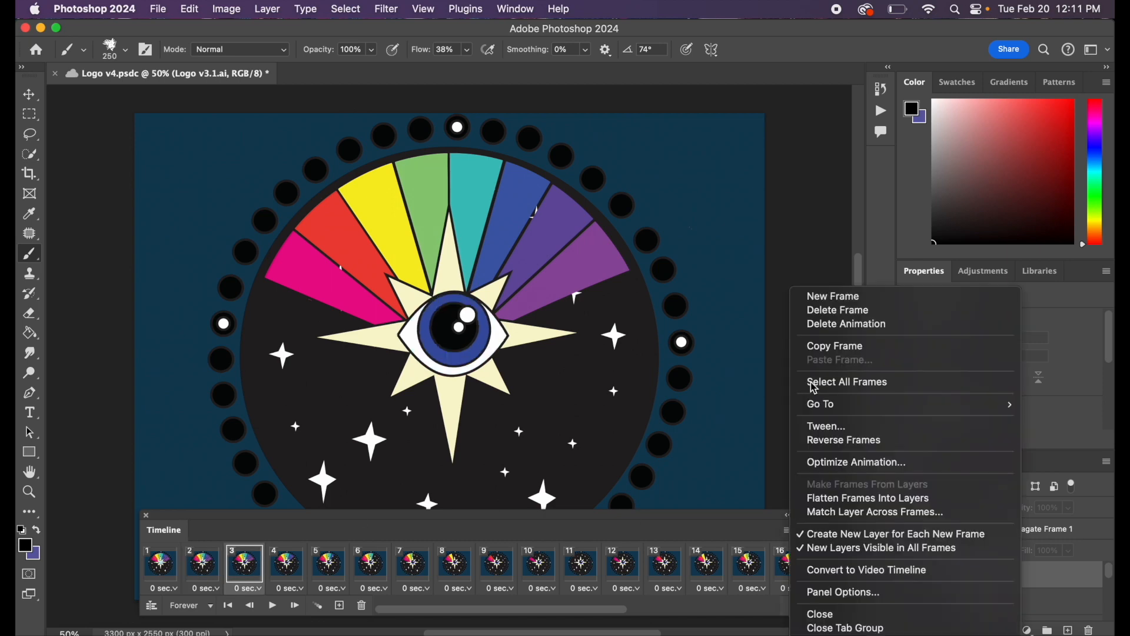
{"action": "left_click", "coordinate": [834, 350]}
{"action": "left_click", "coordinate": [788, 531]}
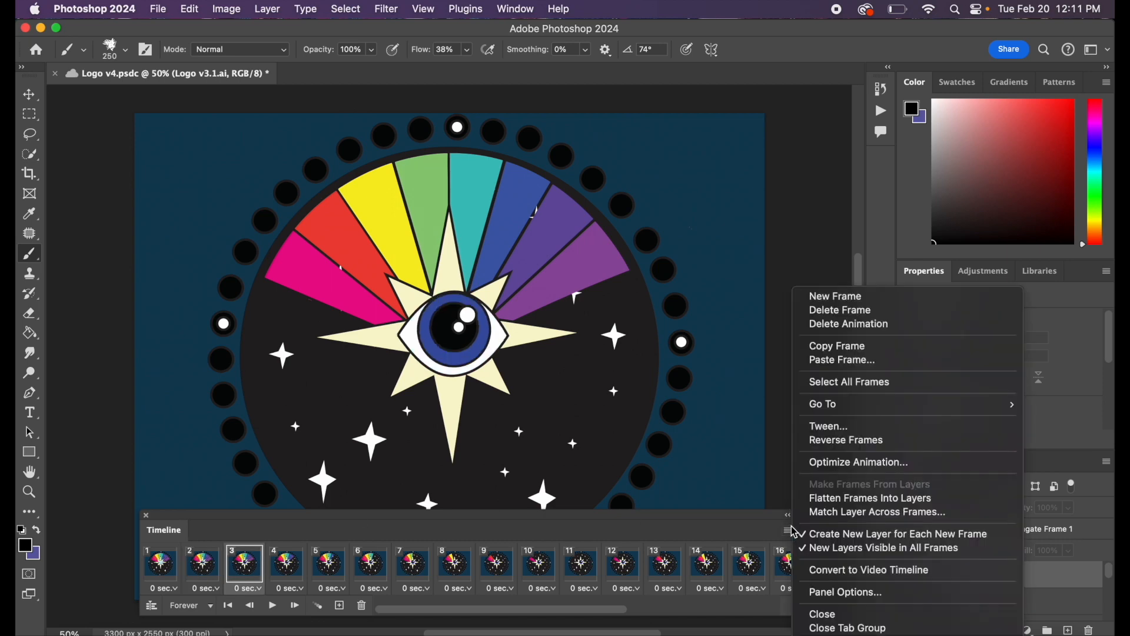
{"action": "left_click", "coordinate": [845, 363]}
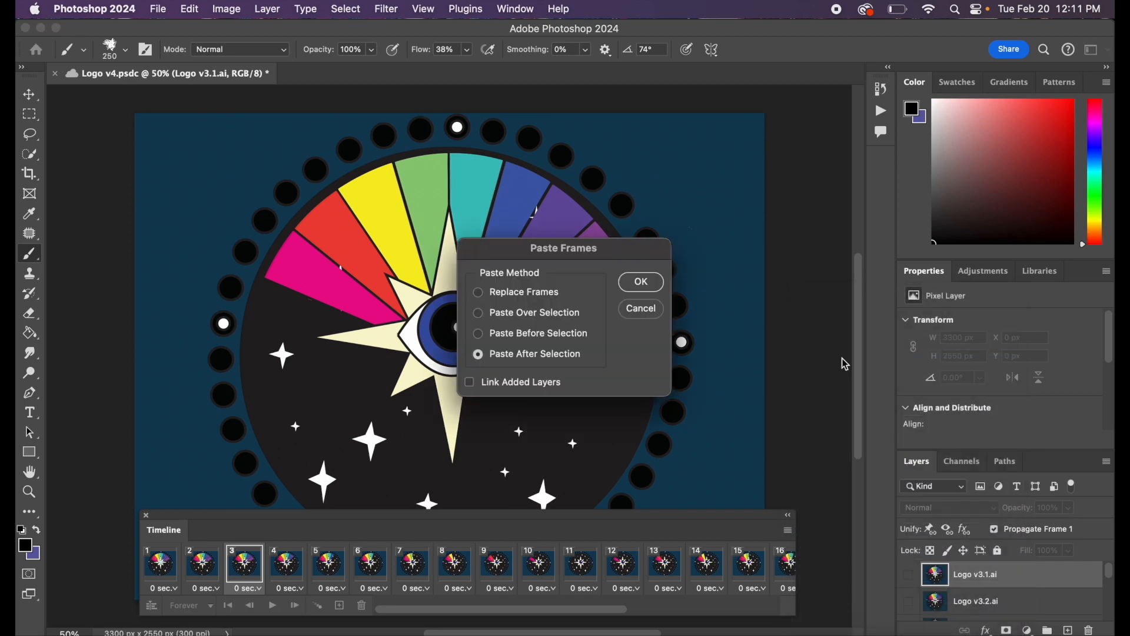
{"action": "left_click", "coordinate": [643, 284]}
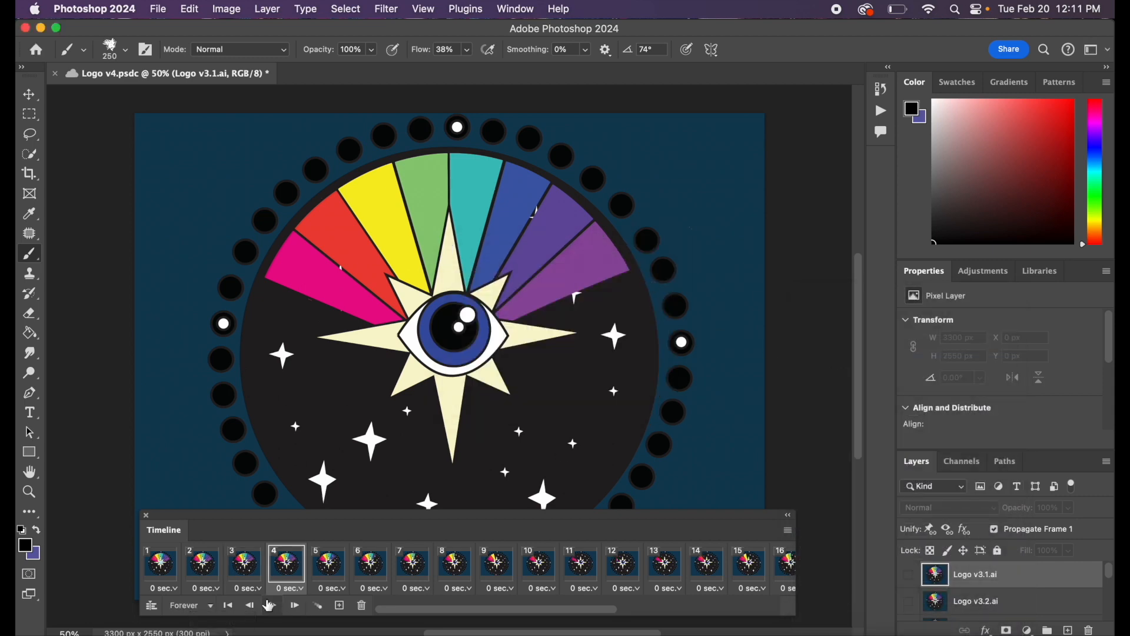
Step through frames 3 to 20 to examine how the eye and rainbow change from frame to frame.
{"action": "left_click", "coordinate": [251, 574]}
{"action": "left_click", "coordinate": [282, 571]}
{"action": "left_click", "coordinate": [253, 571]}
{"action": "left_click", "coordinate": [292, 568]}
{"action": "left_click", "coordinate": [331, 566]}
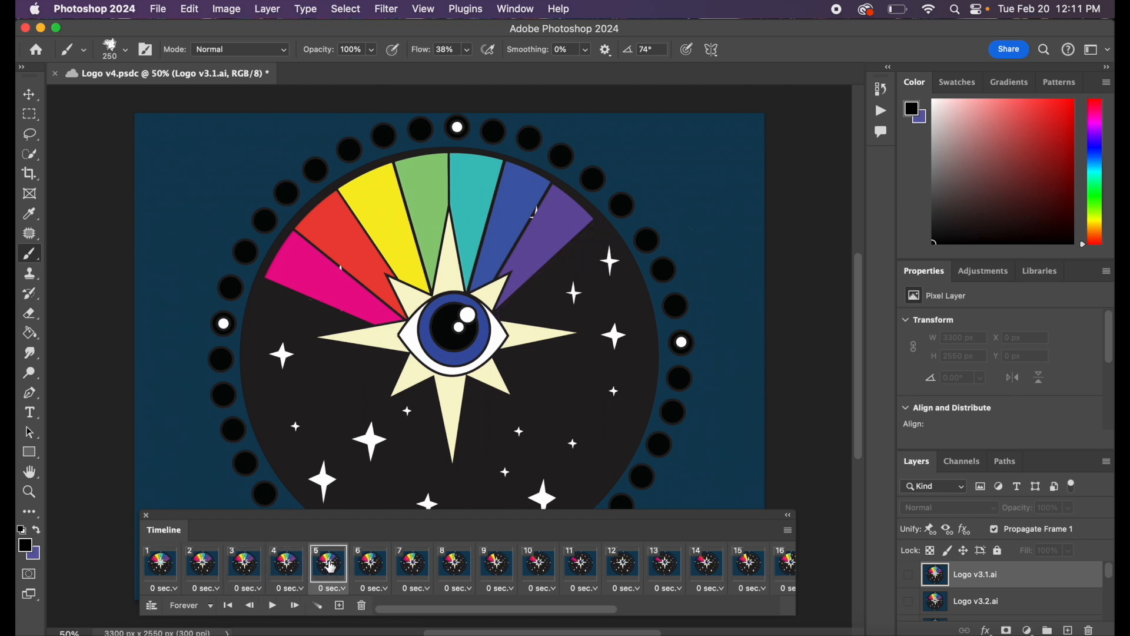
{"action": "left_click", "coordinate": [378, 565]}
{"action": "left_click", "coordinate": [412, 565]}
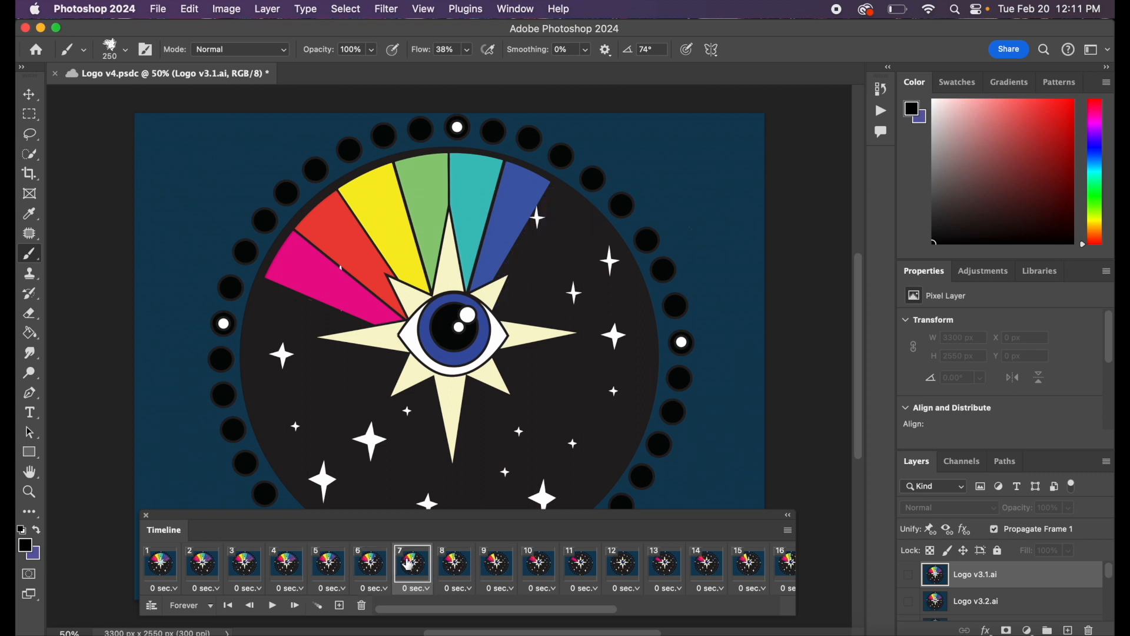
{"action": "left_click", "coordinate": [462, 566]}
{"action": "left_click", "coordinate": [505, 568]}
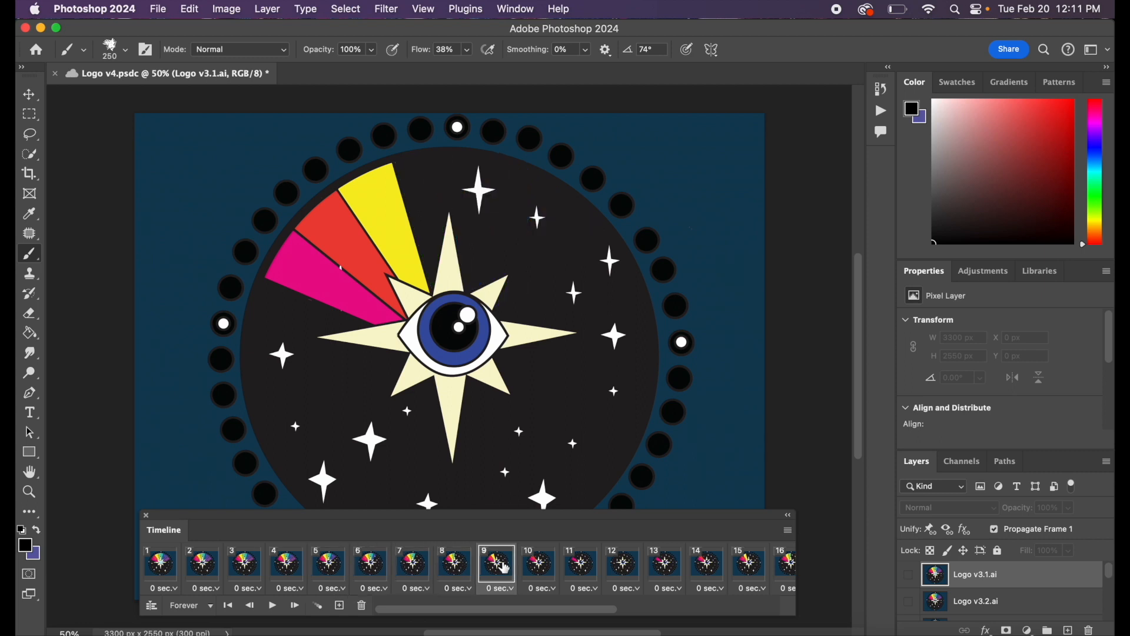
{"action": "left_click", "coordinate": [540, 568]}
{"action": "left_click", "coordinate": [583, 571]}
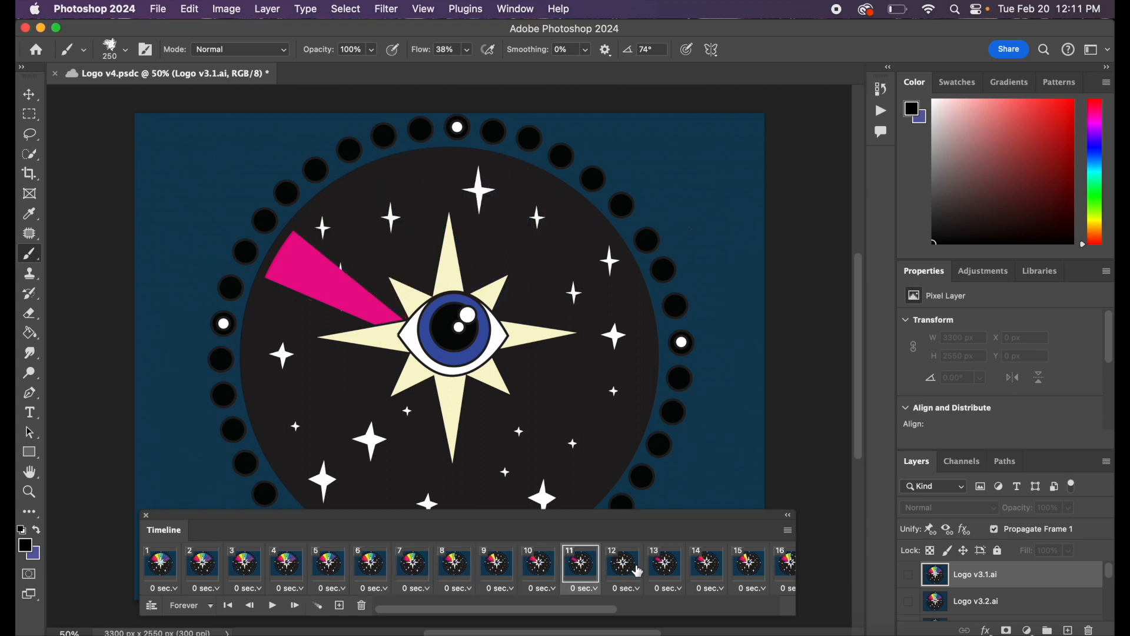
{"action": "left_click", "coordinate": [640, 568]}
{"action": "scroll", "coordinate": [642, 571], "scroll_direction": "right", "scroll_amount": 3}
{"action": "left_click", "coordinate": [557, 571]}
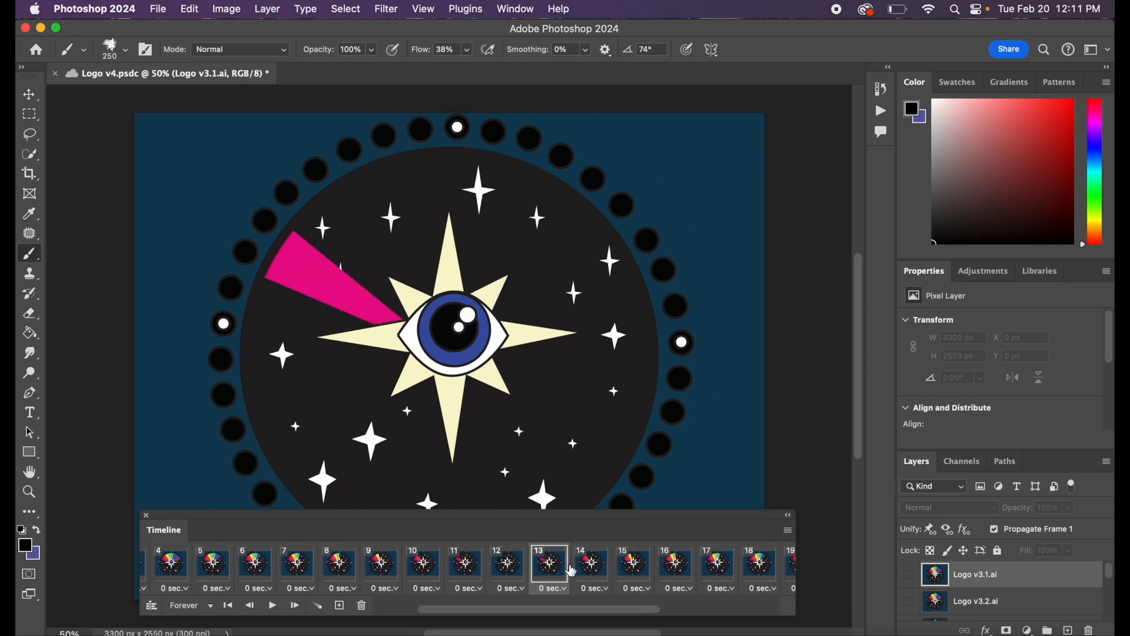
{"action": "left_click", "coordinate": [589, 570]}
{"action": "left_click", "coordinate": [643, 571]}
{"action": "scroll", "coordinate": [646, 571], "scroll_direction": "right", "scroll_amount": 1}
{"action": "scroll", "coordinate": [645, 571], "scroll_direction": "right", "scroll_amount": 3}
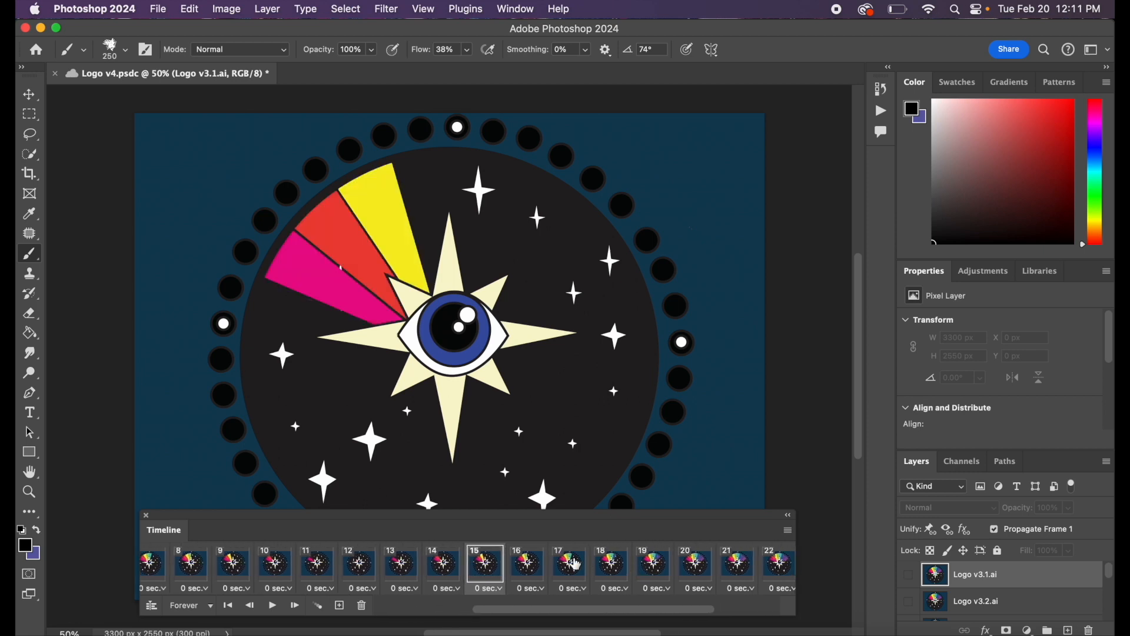
{"action": "left_click", "coordinate": [541, 569]}
{"action": "left_click", "coordinate": [574, 570]}
{"action": "left_click", "coordinate": [612, 570]}
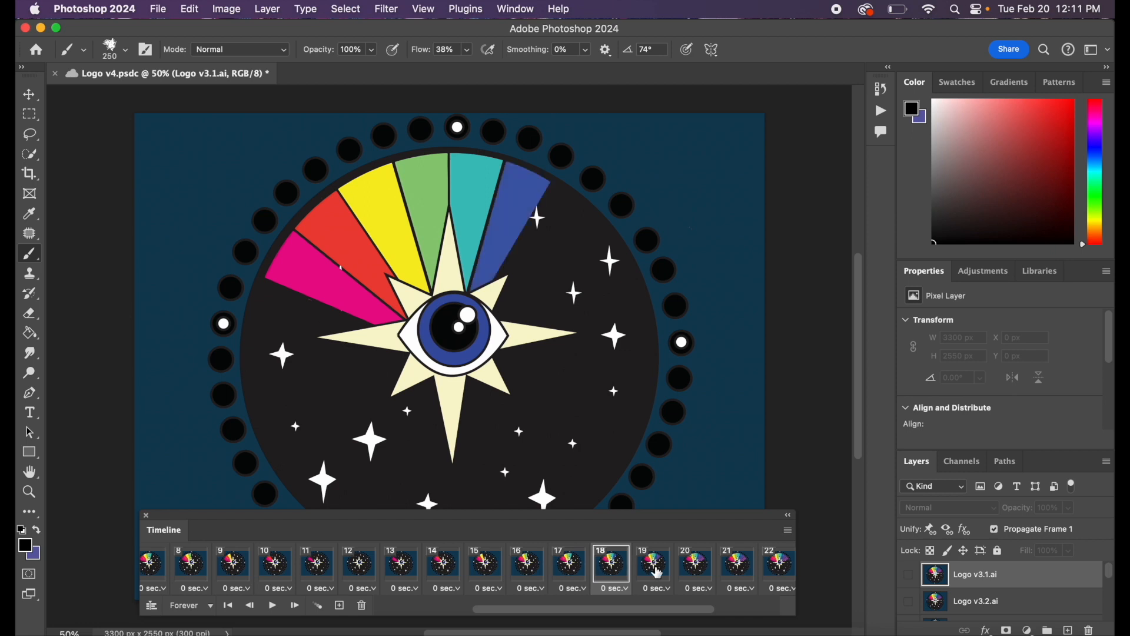
{"action": "left_click", "coordinate": [652, 569]}
{"action": "left_click", "coordinate": [688, 572]}
{"action": "scroll", "coordinate": [688, 572], "scroll_direction": "right", "scroll_amount": 3}
Copy frame 21, where the eye looks to the left, and paste it using Paste After Selection.
{"action": "left_click", "coordinate": [610, 571]}
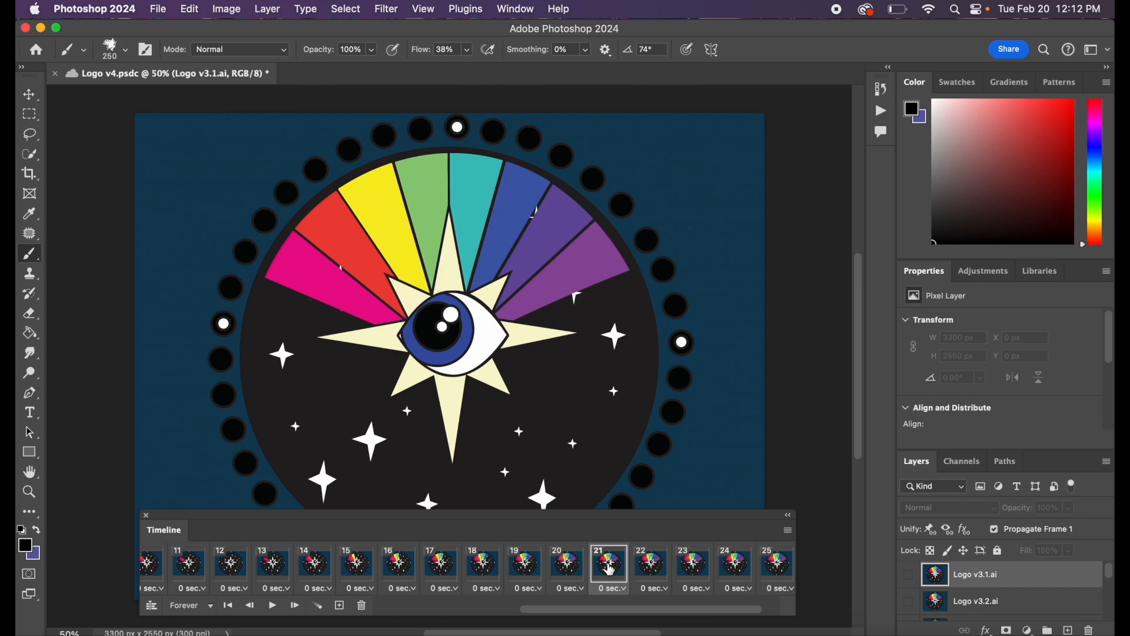
{"action": "left_click", "coordinate": [789, 532]}
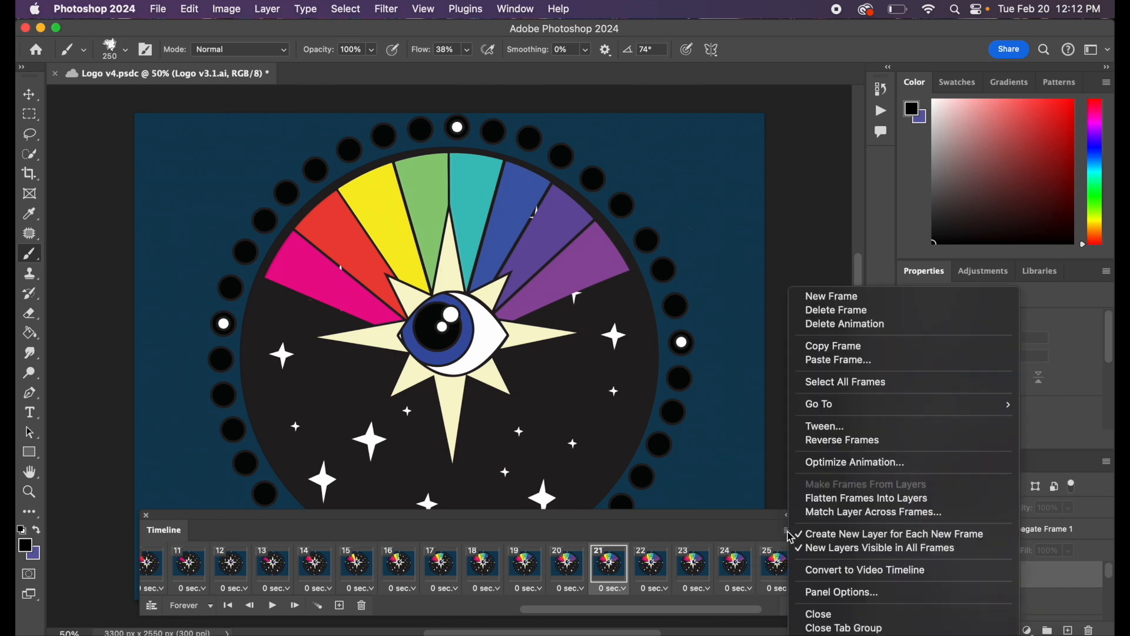
{"action": "left_click", "coordinate": [846, 352]}
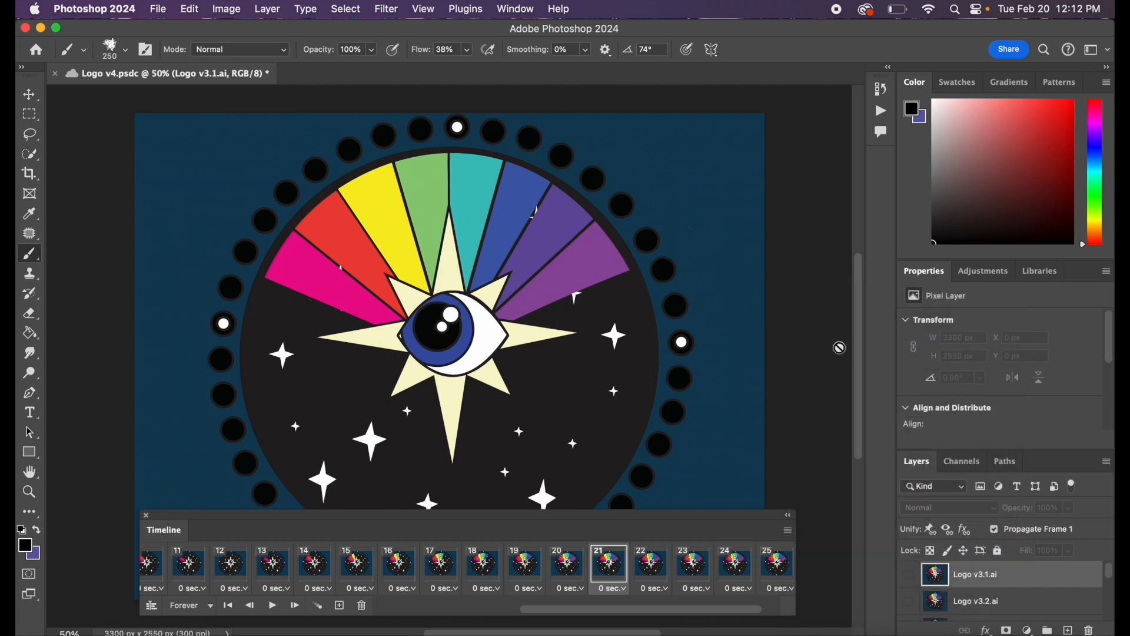
{"action": "left_click", "coordinate": [789, 532]}
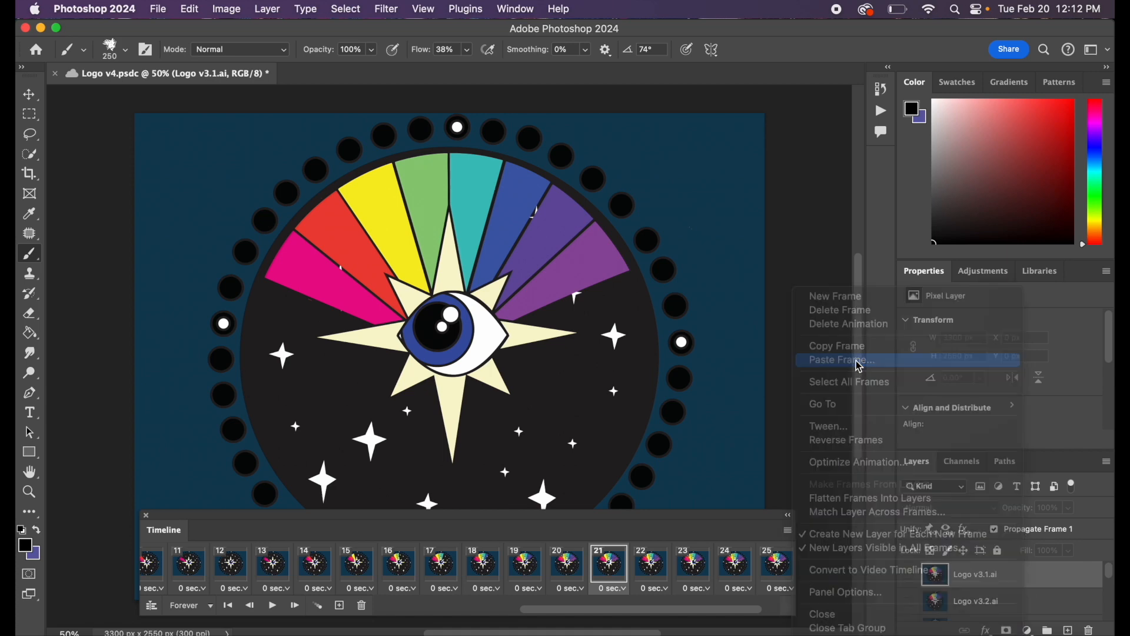
{"action": "left_click", "coordinate": [858, 363]}
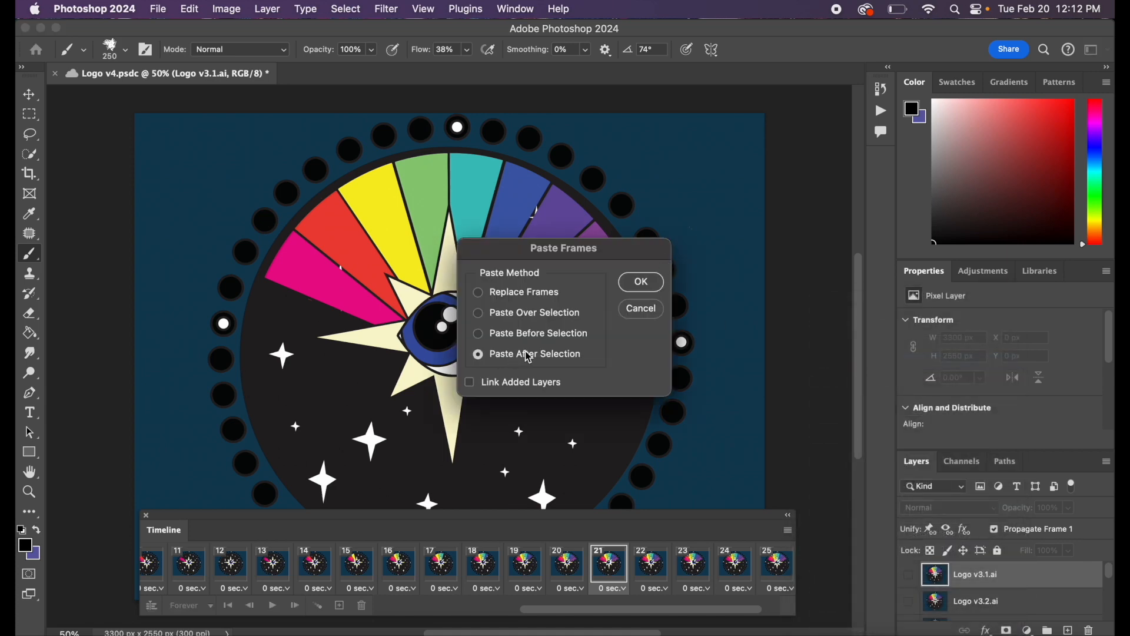
{"action": "left_click", "coordinate": [640, 288]}
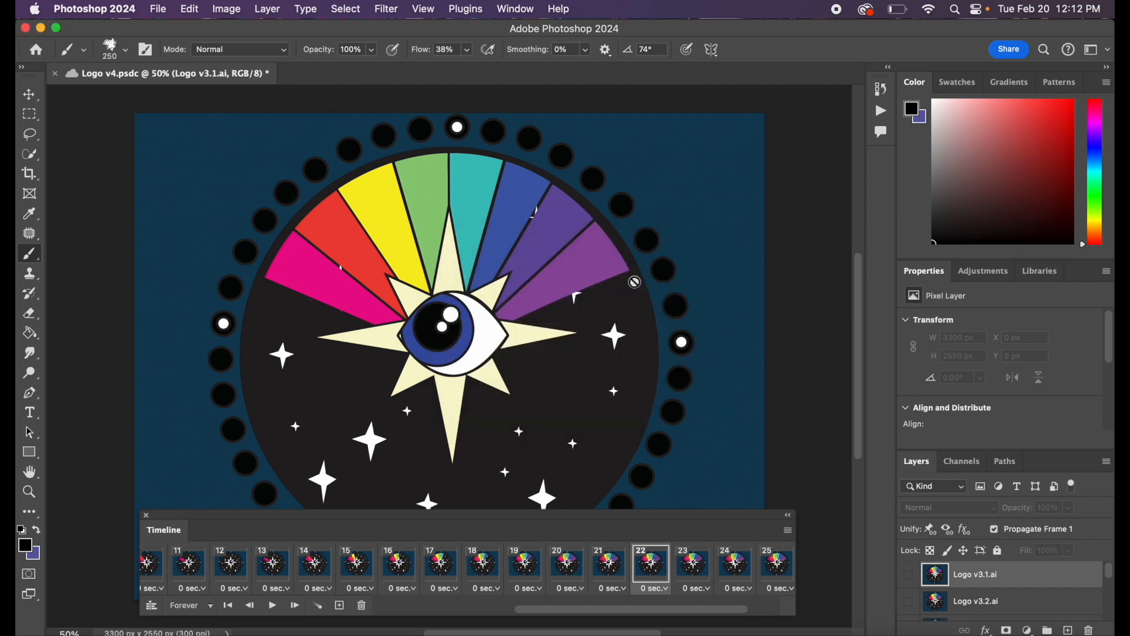
Check the pasted left-looking frame, and duplicate the centred-eye frame 23 using Paste After Selection.
{"action": "left_click", "coordinate": [650, 571]}
{"action": "left_click", "coordinate": [614, 567]}
{"action": "left_click", "coordinate": [655, 569]}
{"action": "scroll", "coordinate": [655, 568], "scroll_direction": "right", "scroll_amount": 2}
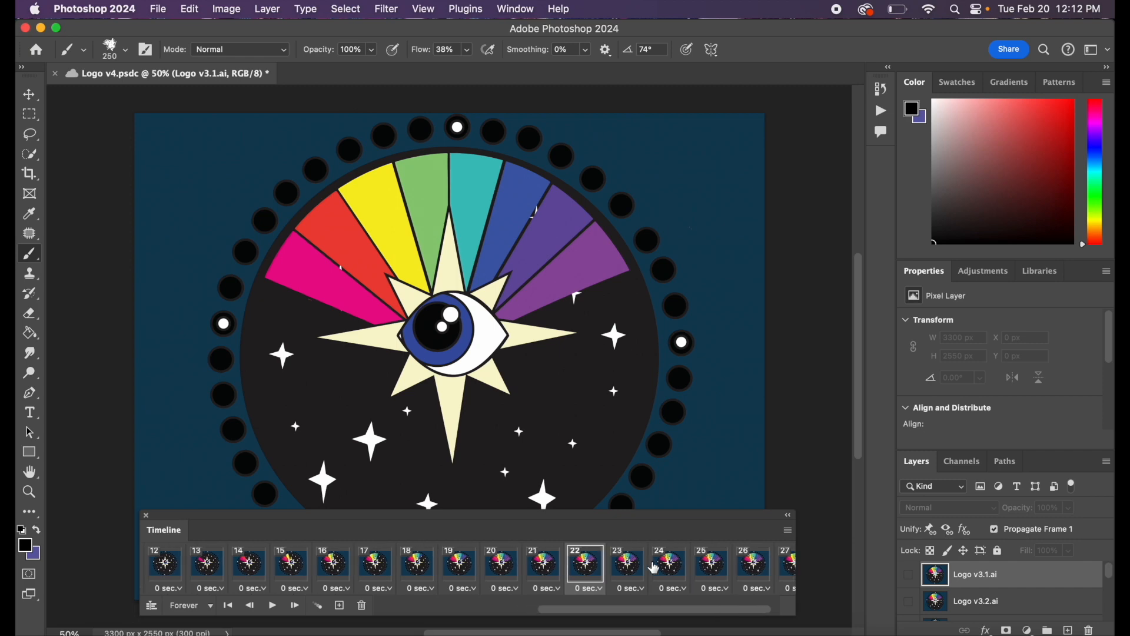
{"action": "left_click", "coordinate": [636, 568]}
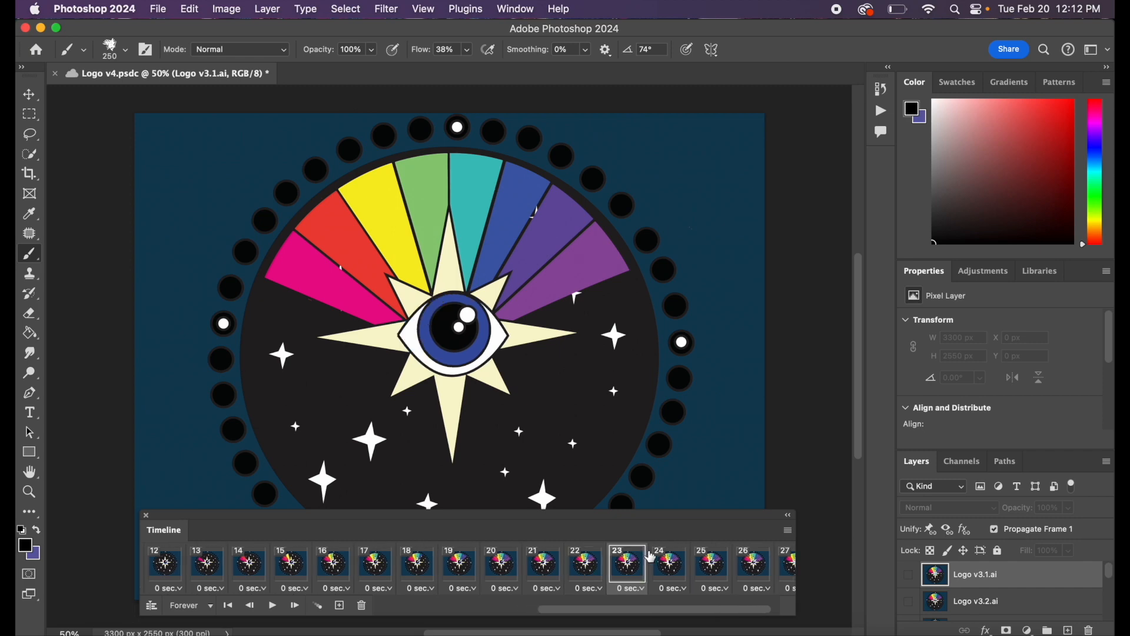
{"action": "left_click", "coordinate": [789, 533]}
{"action": "left_click", "coordinate": [855, 353]}
{"action": "left_click", "coordinate": [786, 532]}
{"action": "left_click", "coordinate": [843, 360]}
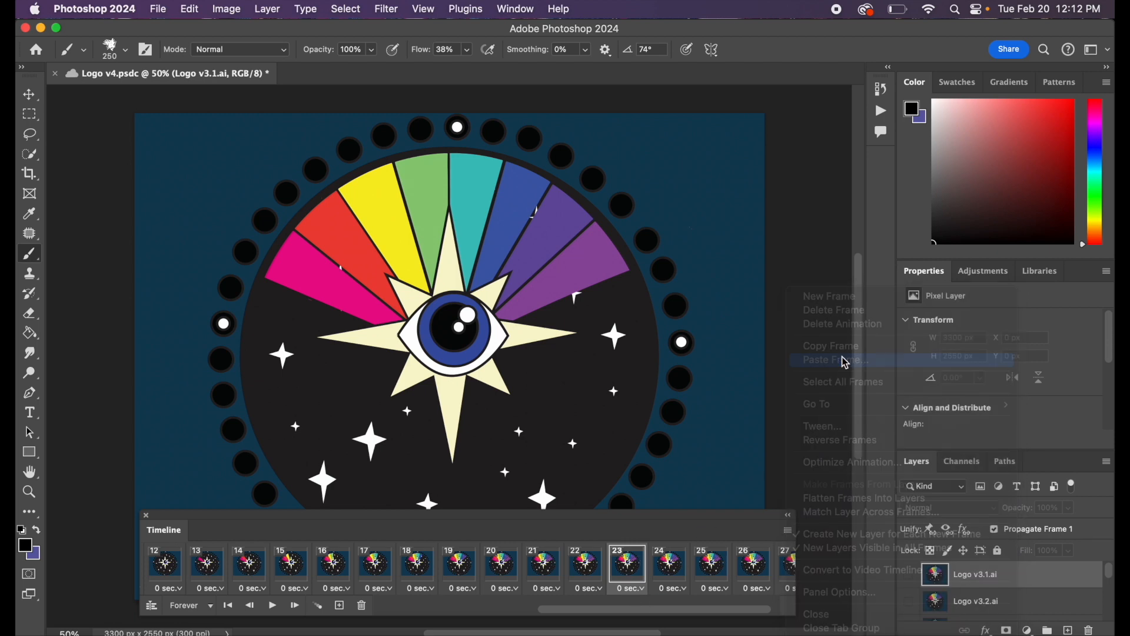
{"action": "left_click", "coordinate": [643, 284]}
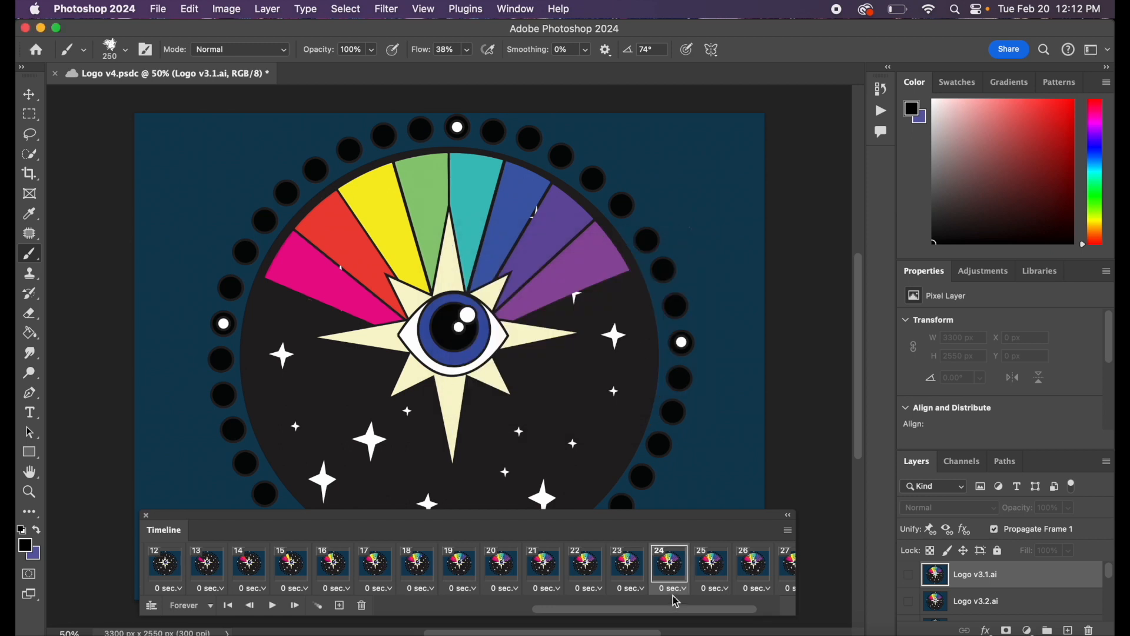
Duplicate the right-looking frame 25 using Paste After Selection, and check frames 27 and 28.
{"action": "scroll", "coordinate": [692, 575], "scroll_direction": "right", "scroll_amount": 3}
{"action": "left_click", "coordinate": [652, 570]}
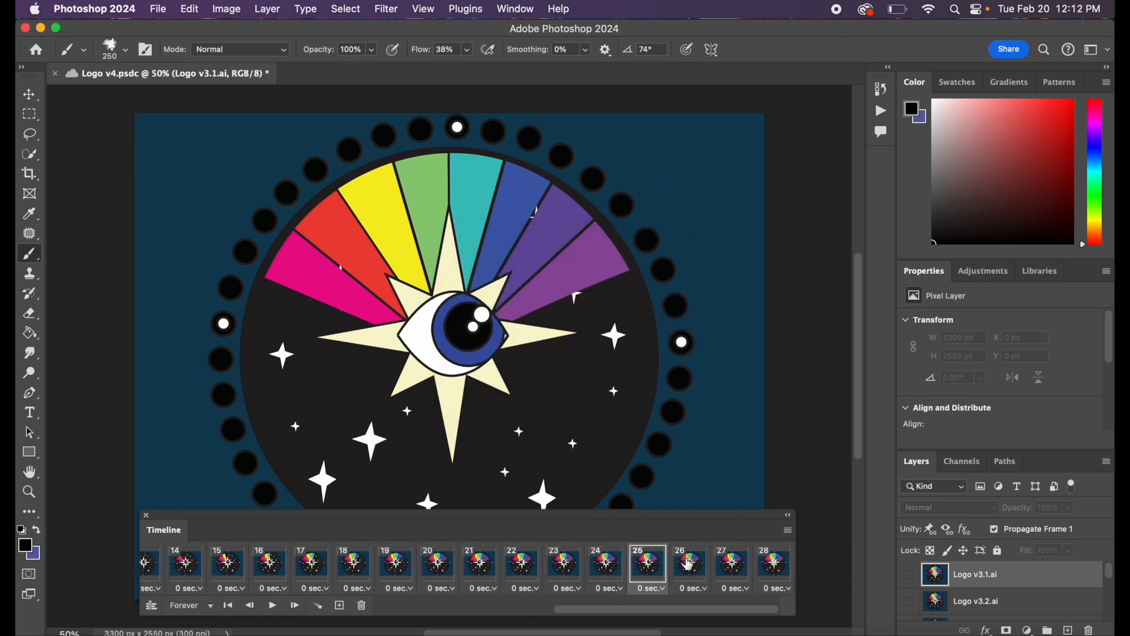
{"action": "left_click", "coordinate": [789, 531]}
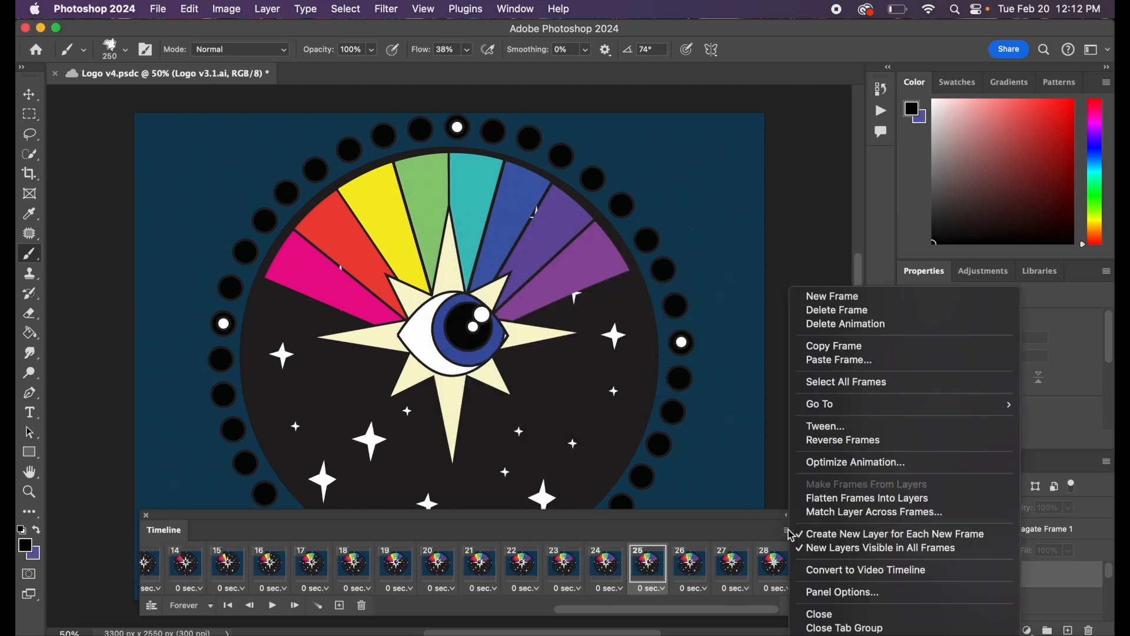
{"action": "left_click", "coordinate": [839, 351]}
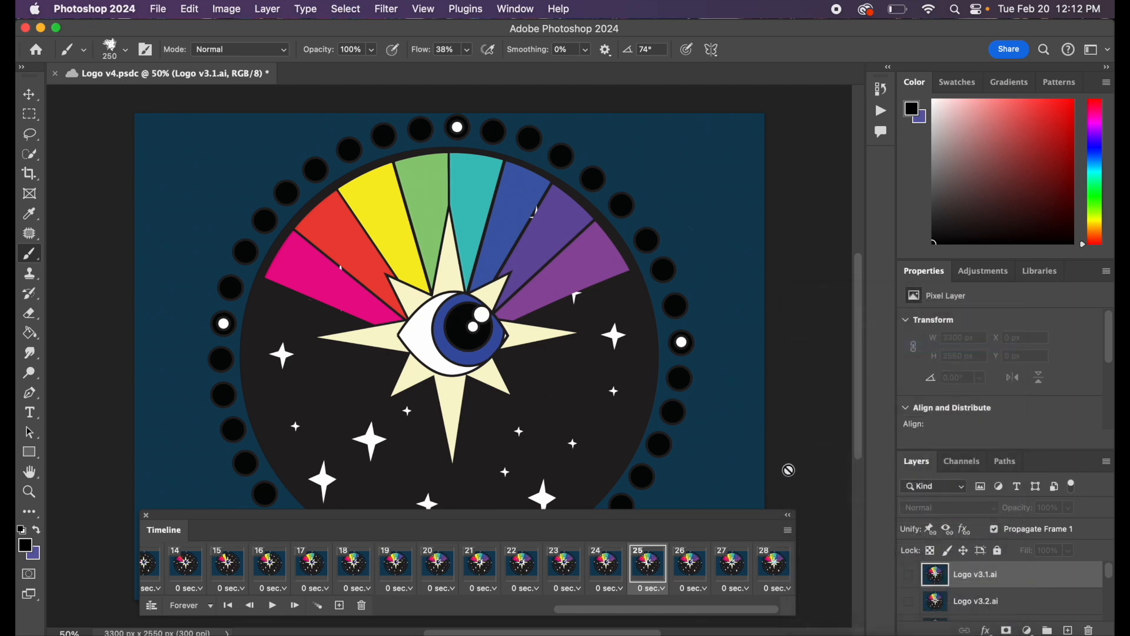
{"action": "left_click", "coordinate": [790, 531]}
{"action": "left_click", "coordinate": [836, 361]}
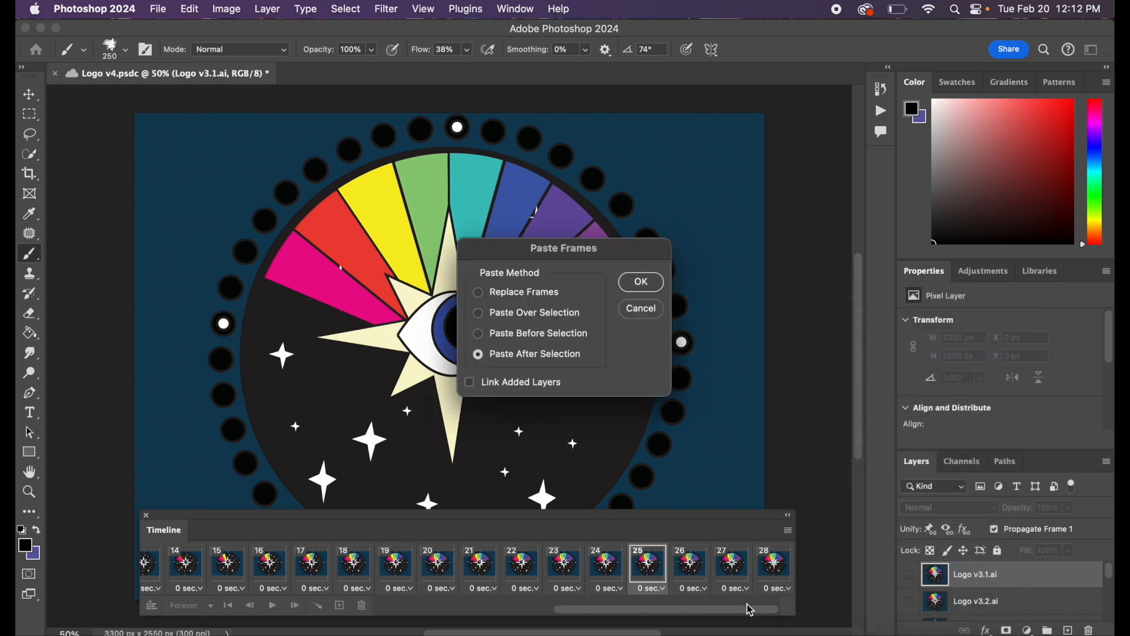
{"action": "left_click", "coordinate": [661, 287]}
{"action": "left_click", "coordinate": [737, 571]}
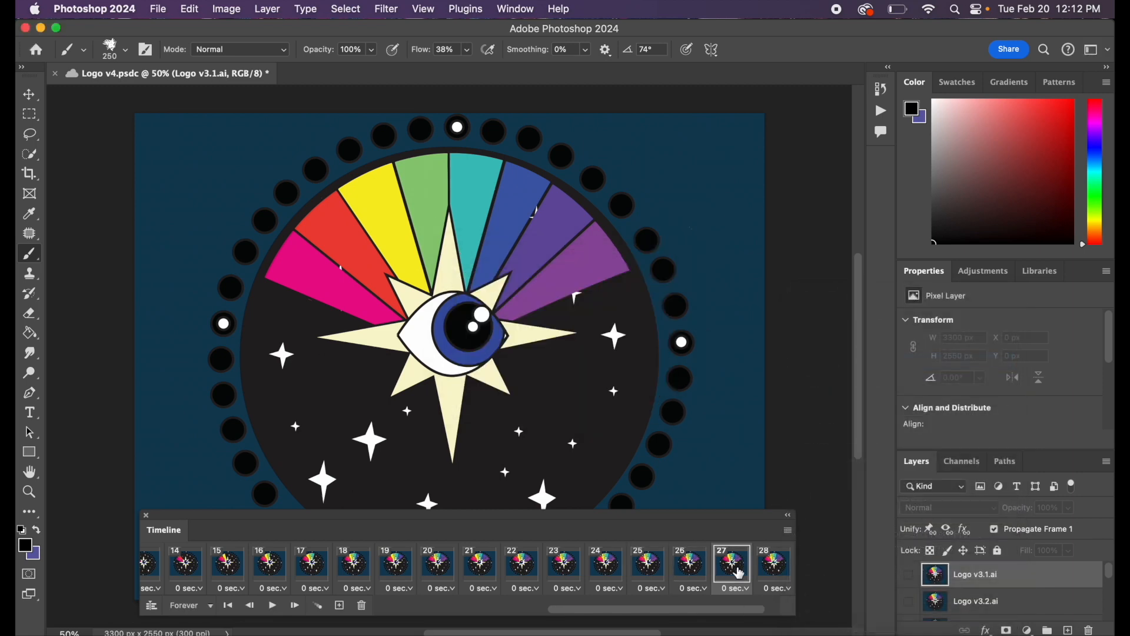
{"action": "left_click", "coordinate": [777, 568]}
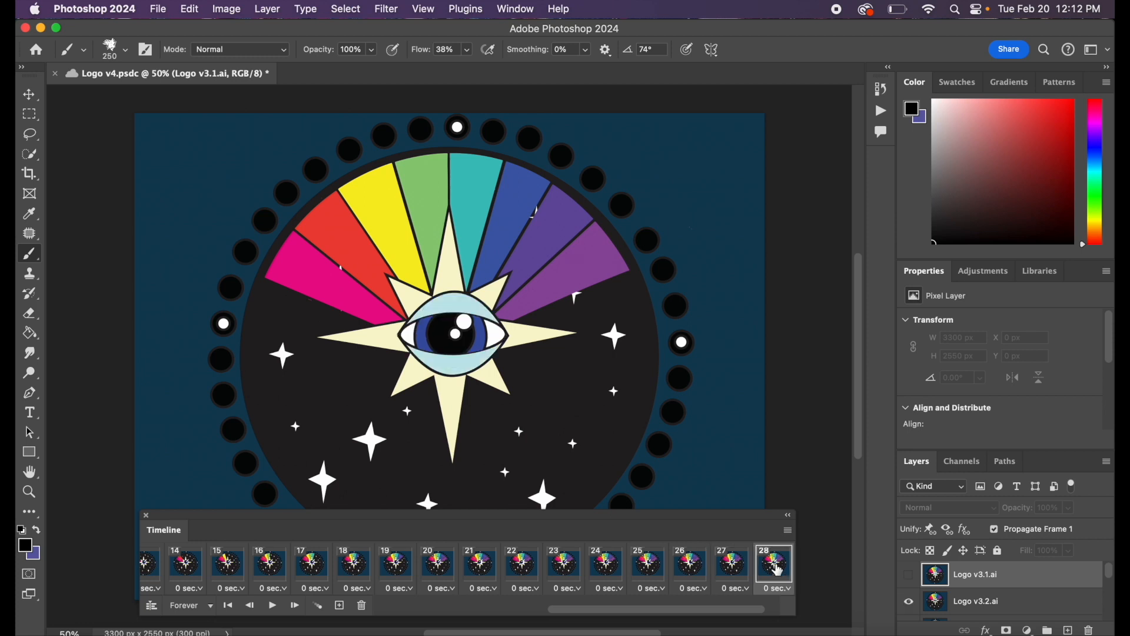
Copy the centred-eye frame 27 and duplicate it using Paste After Selection.
{"action": "left_click", "coordinate": [740, 570]}
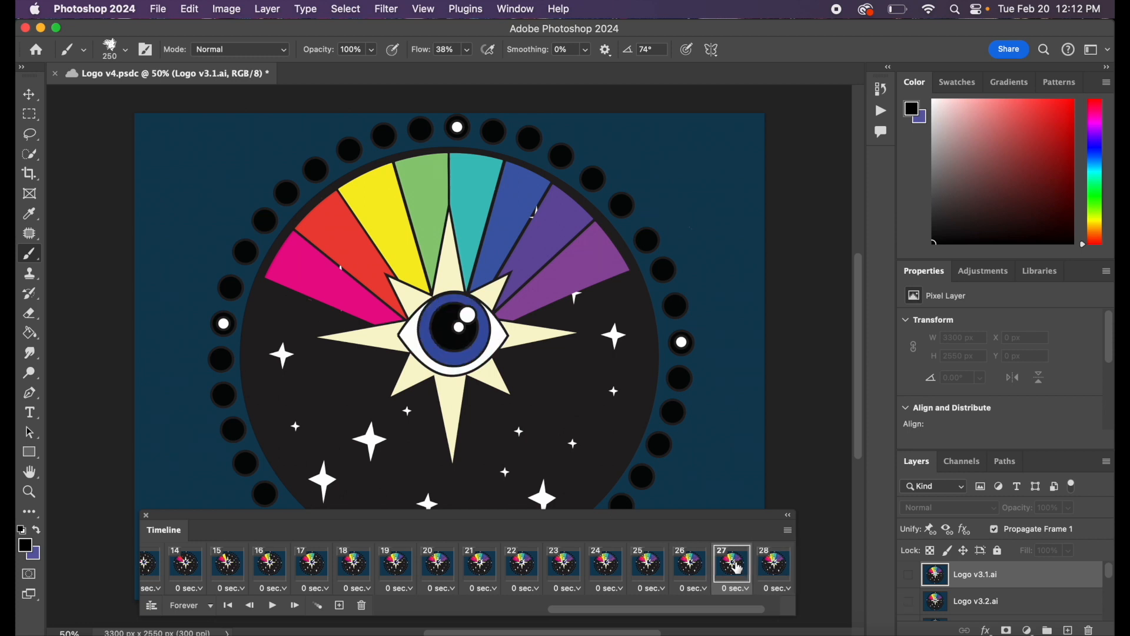
{"action": "left_click", "coordinate": [788, 530]}
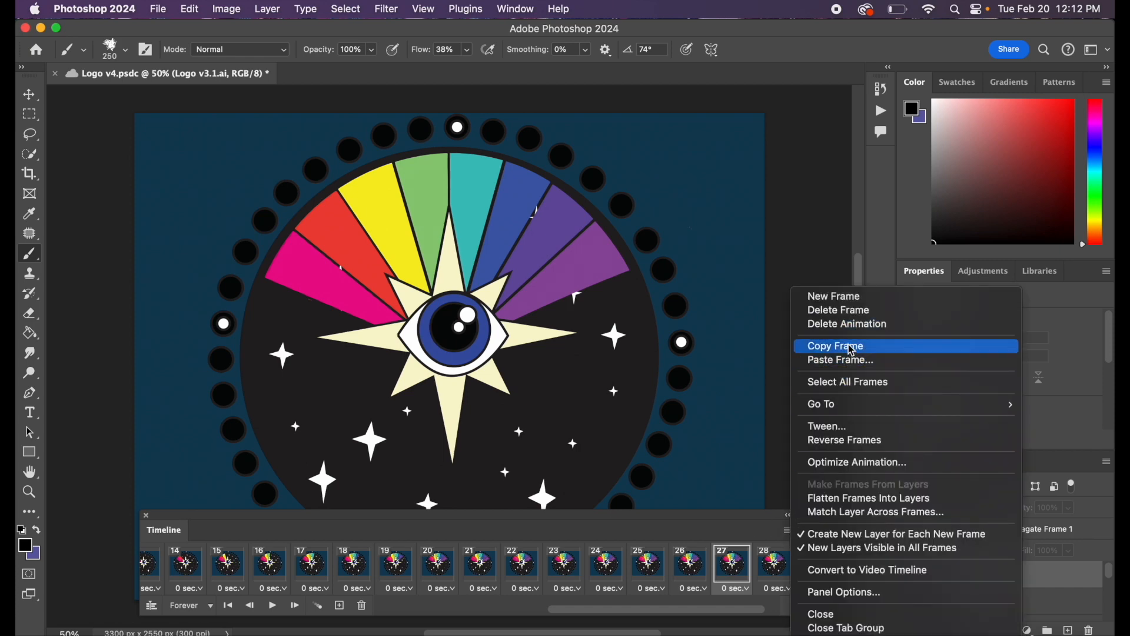
{"action": "left_click", "coordinate": [790, 534]}
{"action": "left_click", "coordinate": [790, 536]}
{"action": "left_click", "coordinate": [834, 361]}
{"action": "left_click", "coordinate": [646, 281]}
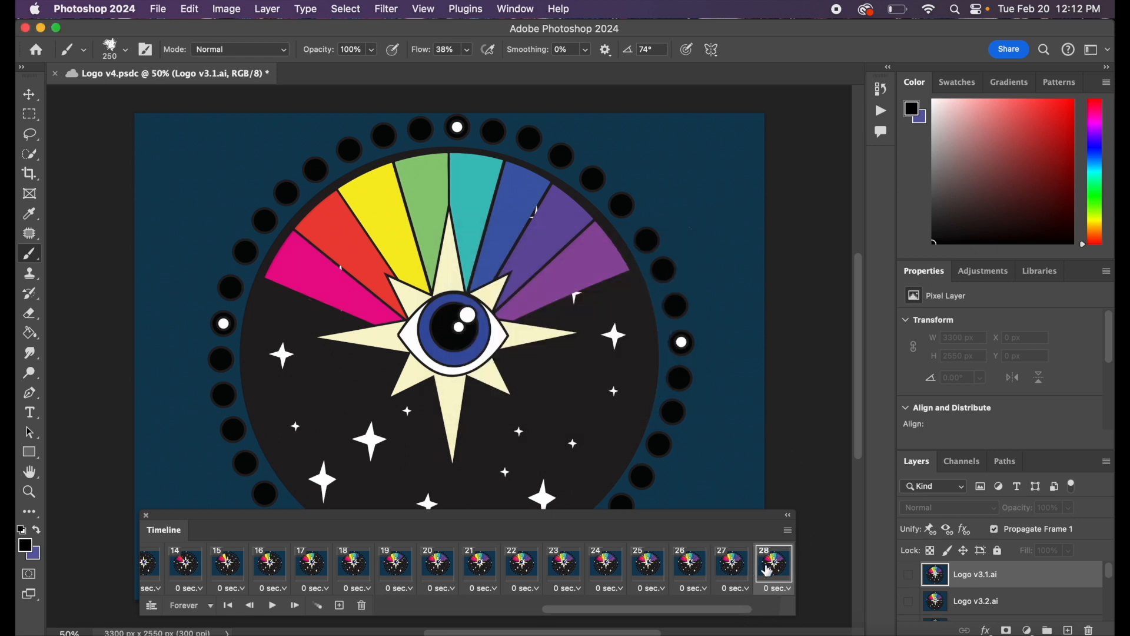
Compare frames 28 and 29, and delete the duplicated centred-eye frame 28.
{"action": "scroll", "coordinate": [771, 574], "scroll_direction": "right", "scroll_amount": 2}
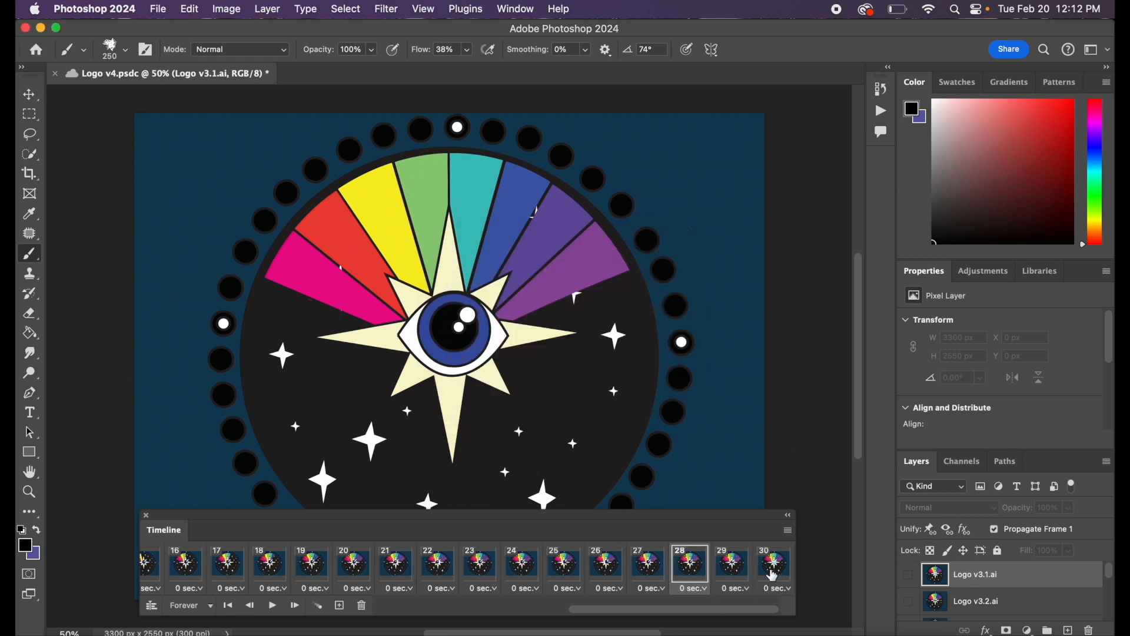
{"action": "left_click", "coordinate": [742, 570]}
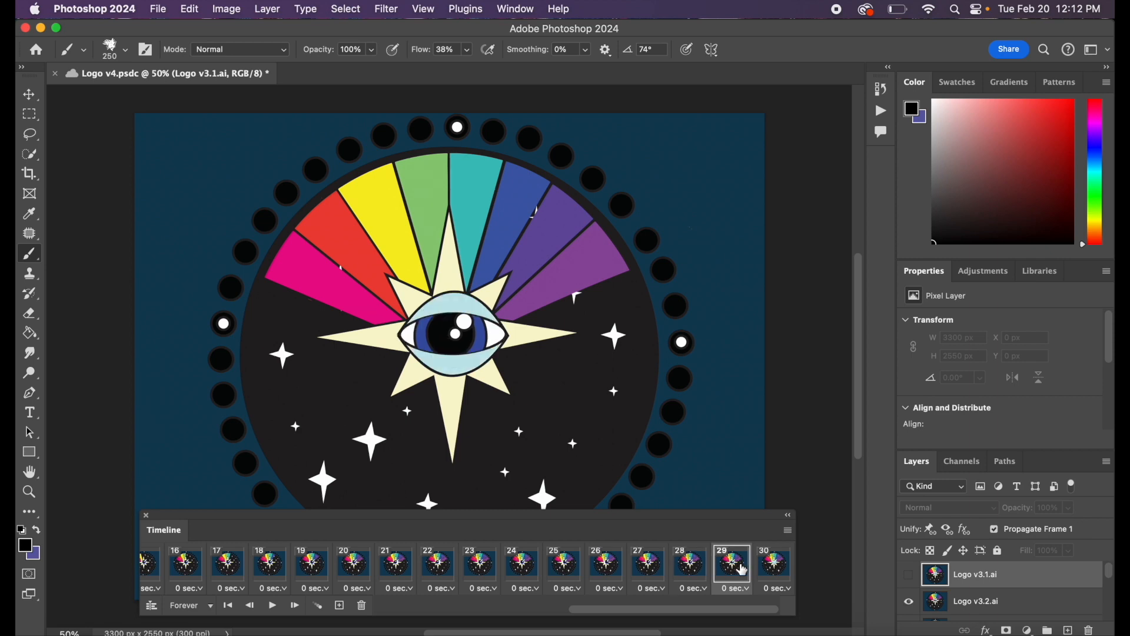
{"action": "left_click", "coordinate": [694, 570]}
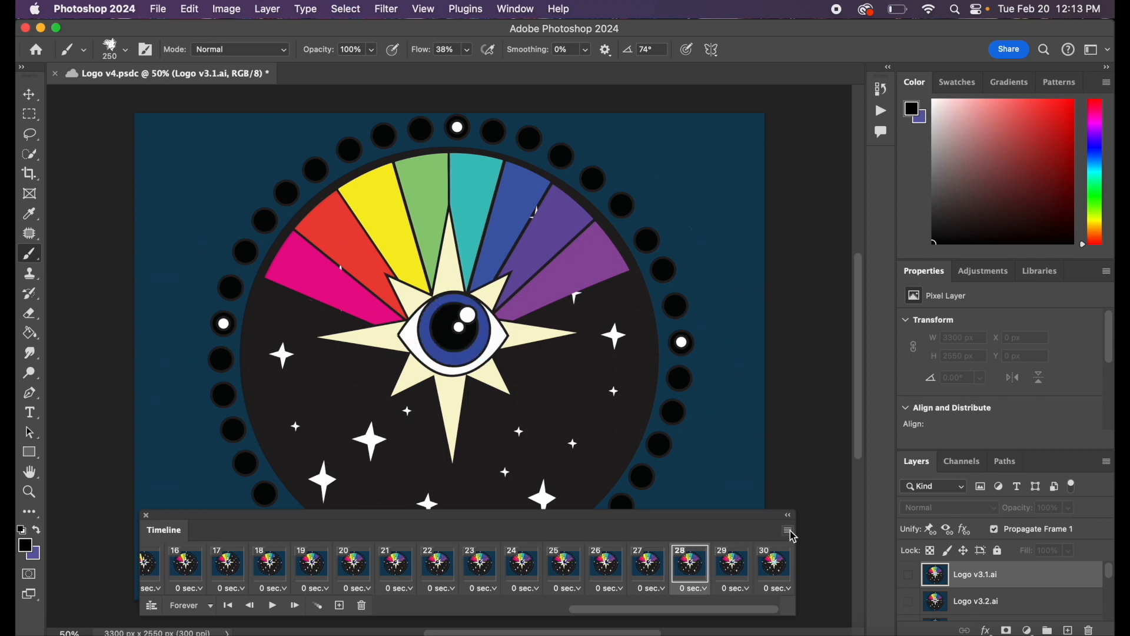
{"action": "left_click", "coordinate": [790, 531]}
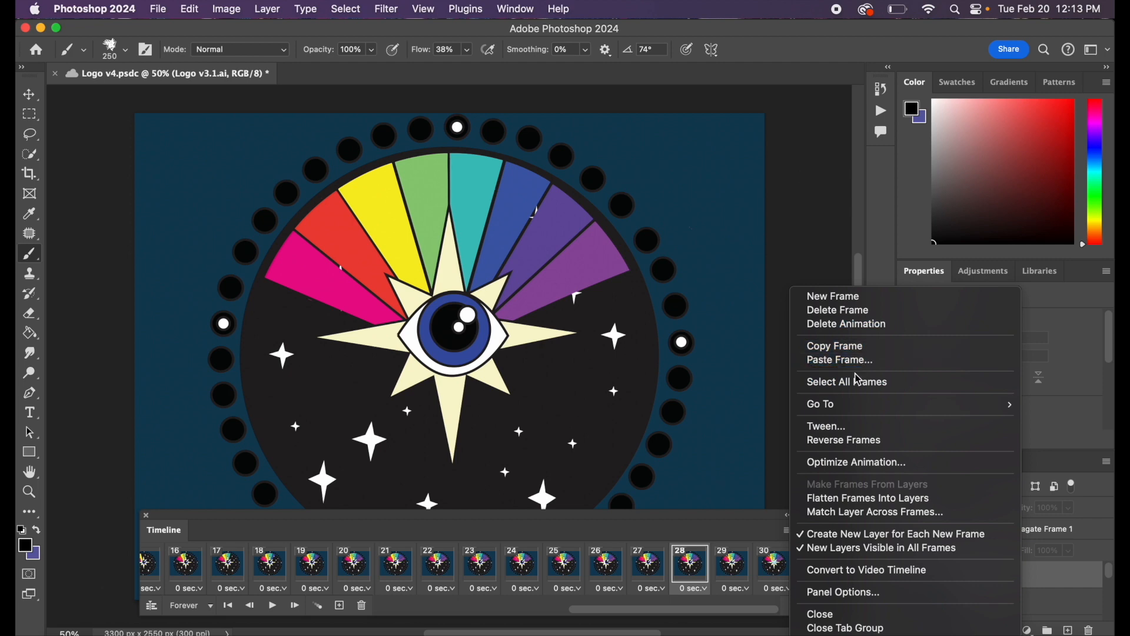
{"action": "left_click", "coordinate": [848, 311]}
{"action": "left_click", "coordinate": [539, 244]}
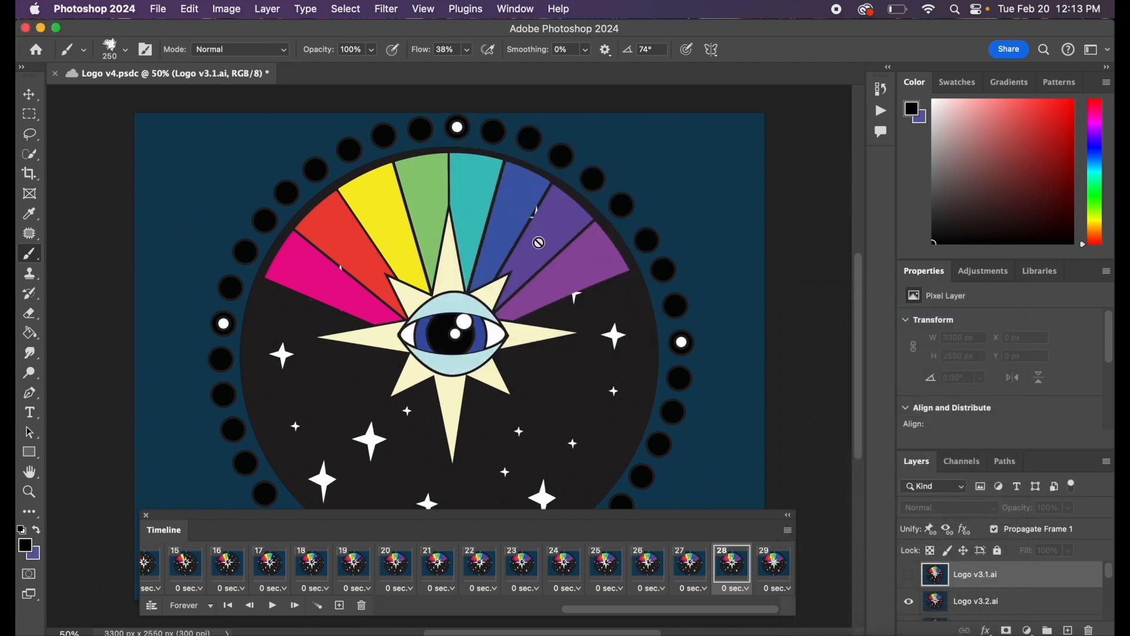
Preview the animation, and duplicate the right-looking frame 26 using Paste After Selection.
{"action": "left_click", "coordinate": [273, 606]}
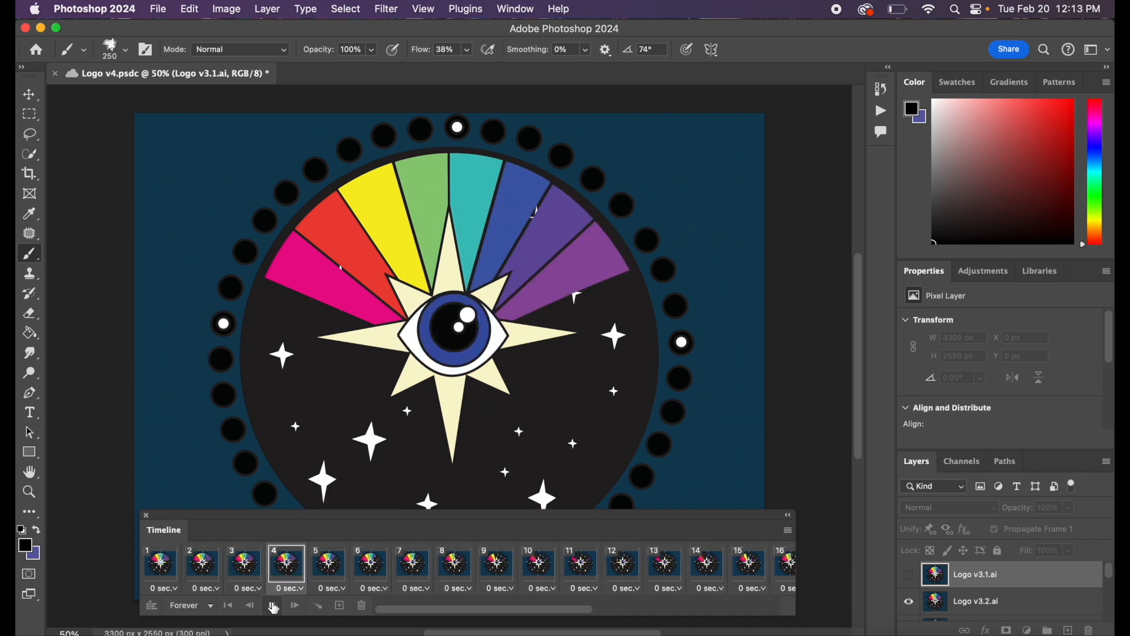
{"action": "left_click", "coordinate": [272, 606]}
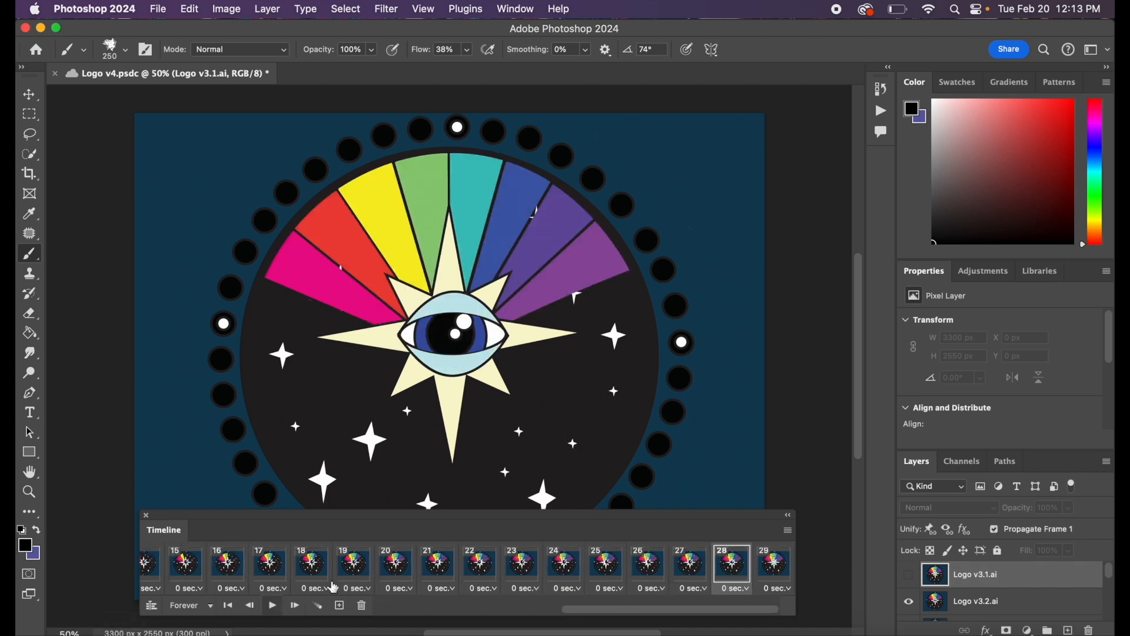
{"action": "left_click", "coordinate": [654, 565]}
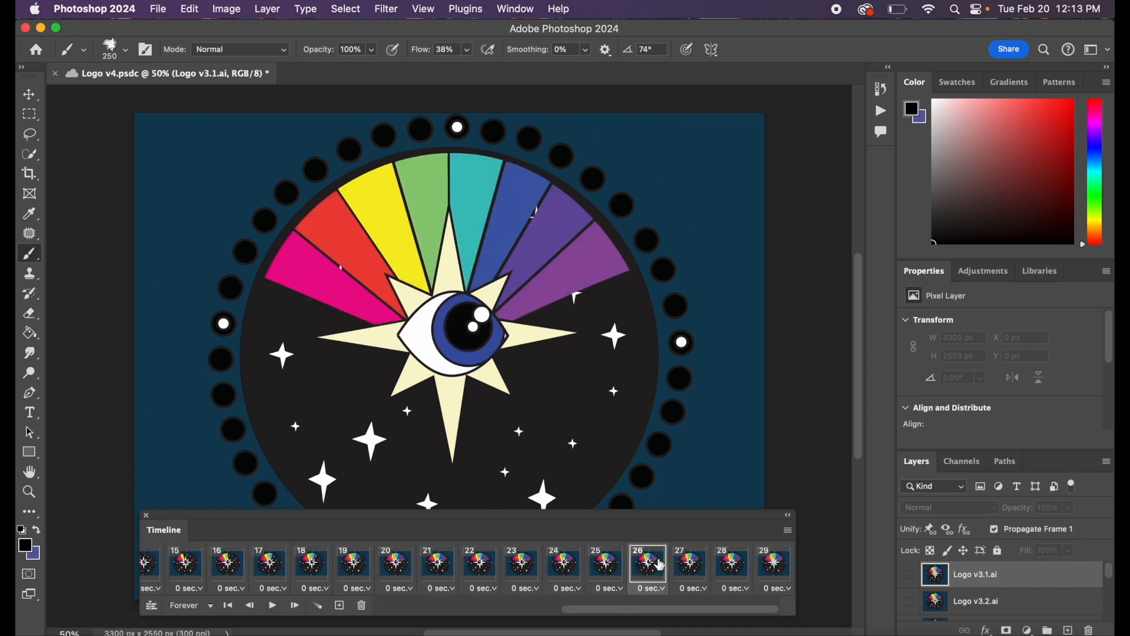
{"action": "left_click", "coordinate": [789, 530]}
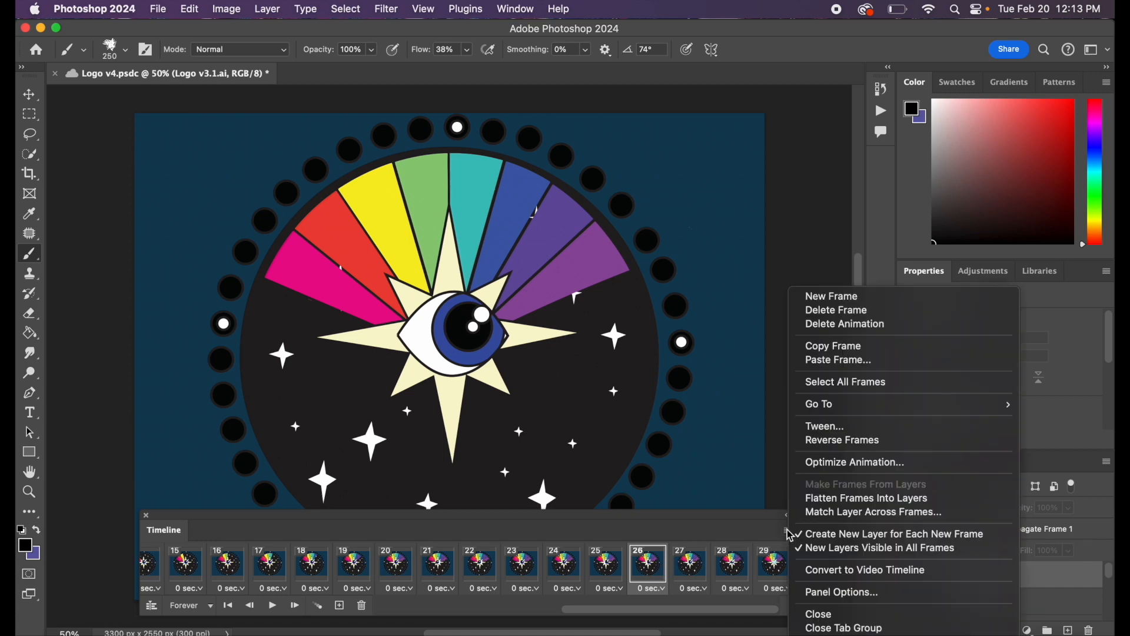
{"action": "left_click", "coordinate": [822, 352]}
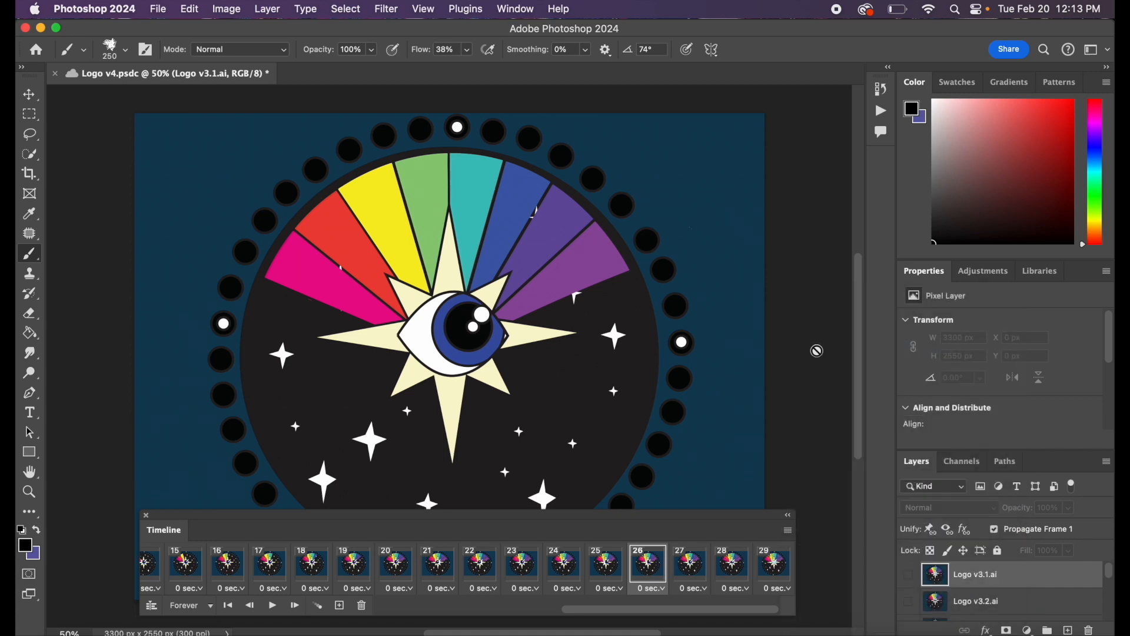
{"action": "left_click", "coordinate": [787, 531]}
{"action": "left_click", "coordinate": [834, 360]}
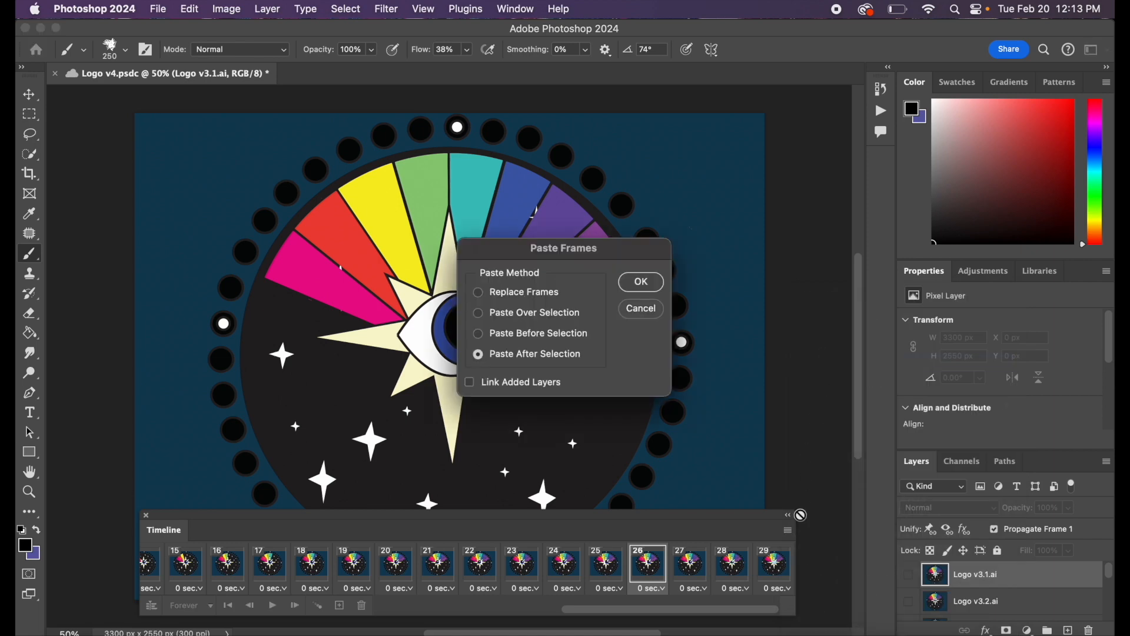
{"action": "left_click", "coordinate": [650, 284]}
Copy the newly pasted right-looking frame 27 and add another duplicate using Paste After Selection.
{"action": "left_click", "coordinate": [789, 531]}
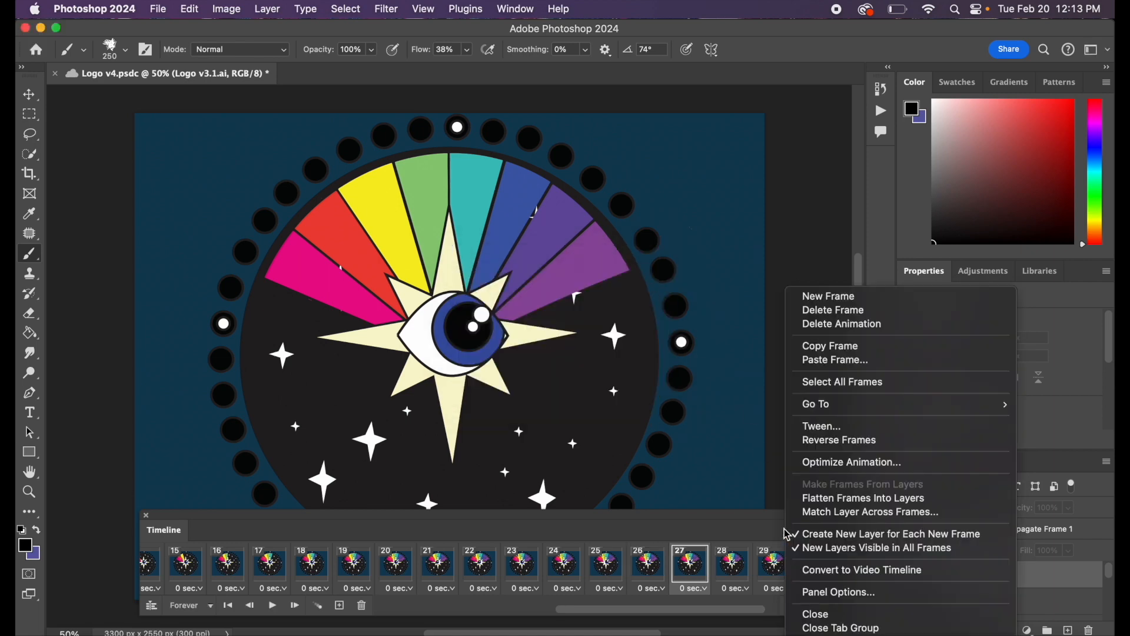
{"action": "left_click", "coordinate": [826, 349]}
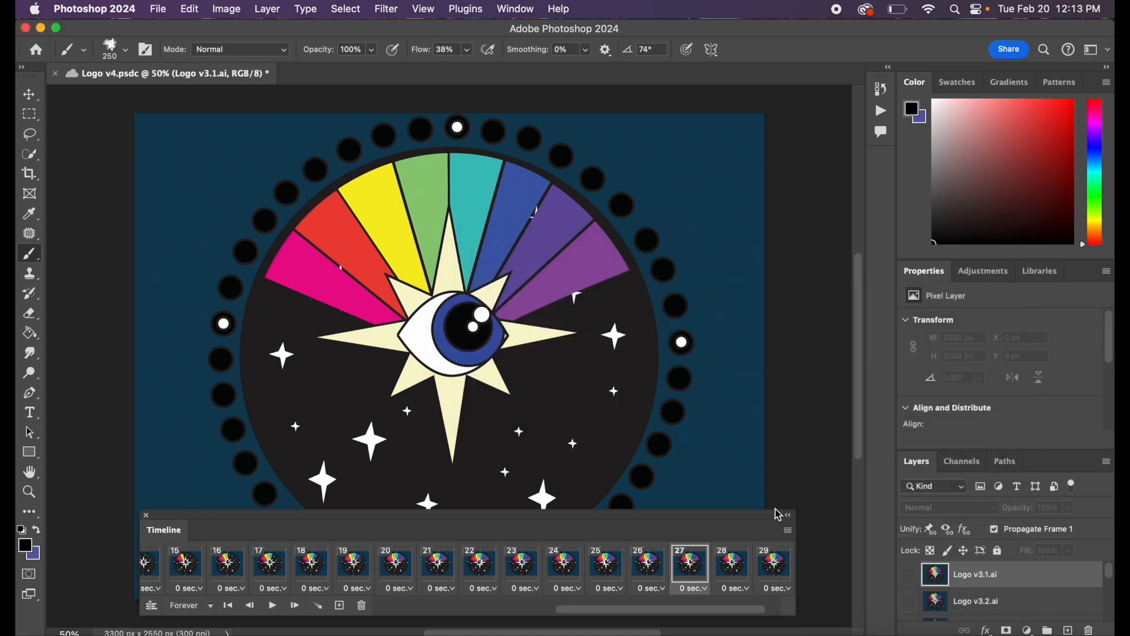
{"action": "left_click", "coordinate": [788, 531]}
{"action": "left_click", "coordinate": [837, 363]}
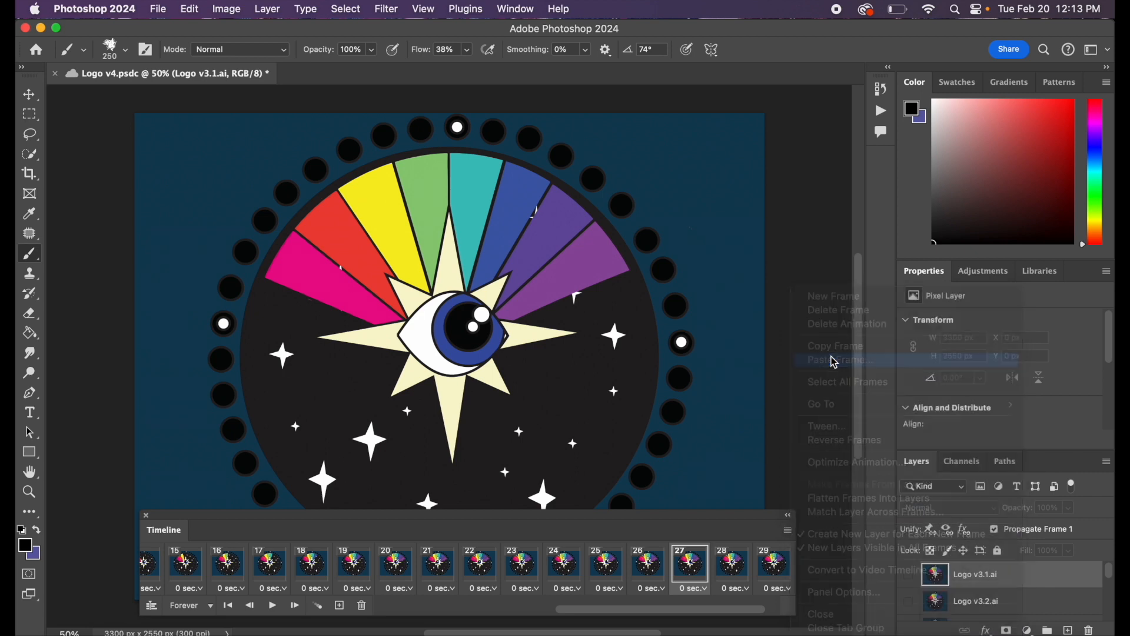
{"action": "left_click", "coordinate": [652, 282]}
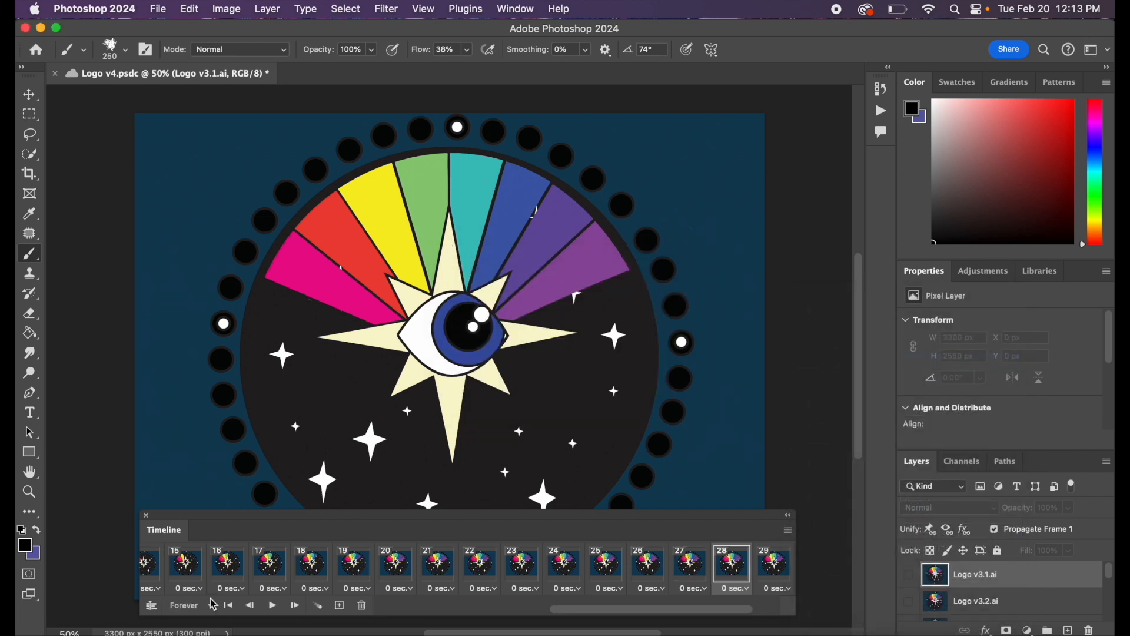
Play the animation to check the eye's timing, stop it, and shift the Timeline lower to uncover more artwork.
{"action": "left_click", "coordinate": [273, 605]}
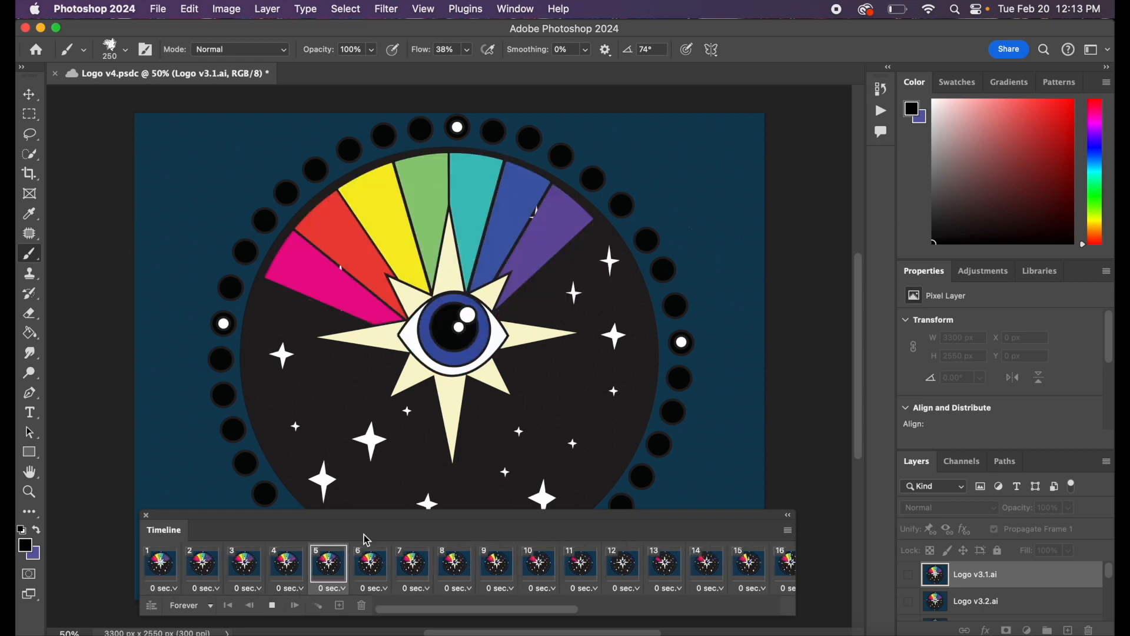
{"action": "left_click", "coordinate": [276, 610]}
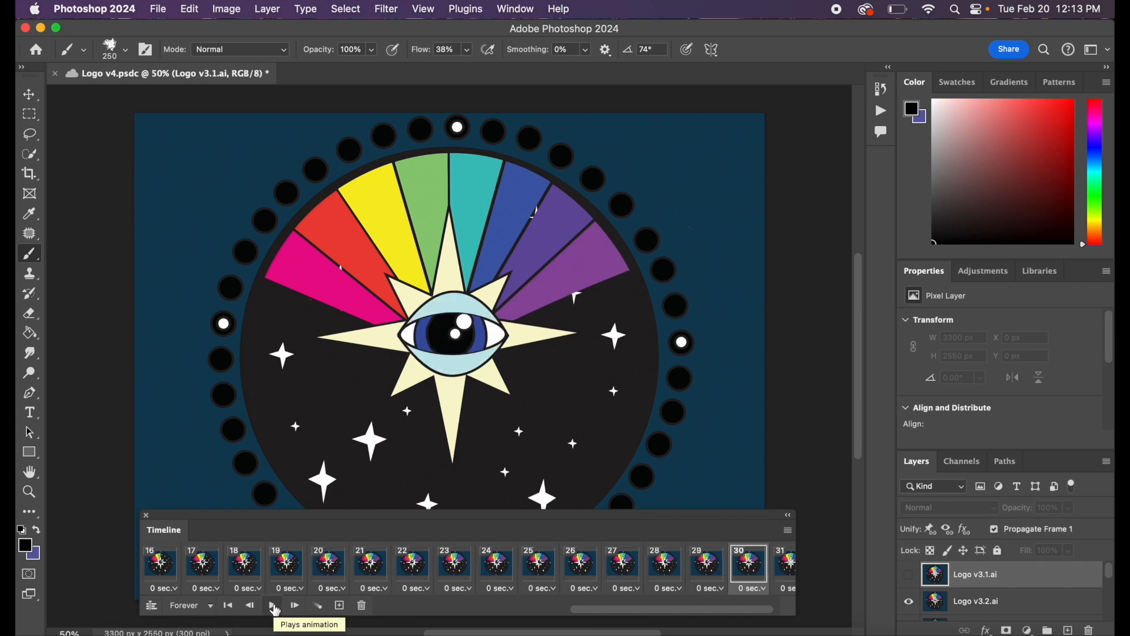
{"action": "left_click_drag", "start_coordinate": [575, 521], "coordinate": [571, 560]}
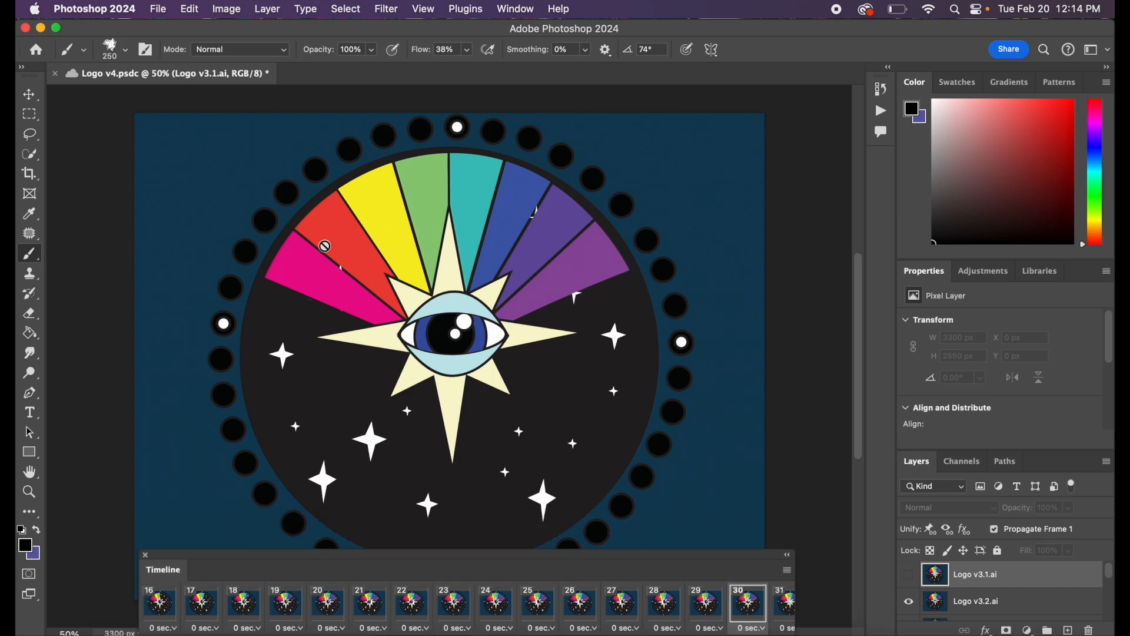
Render all frames as the video Logo v4.mp4 in the Animation folder, using H.264, High Quality, 3300 x 2304 and 30 fps.
{"action": "left_click", "coordinate": [159, 10]}
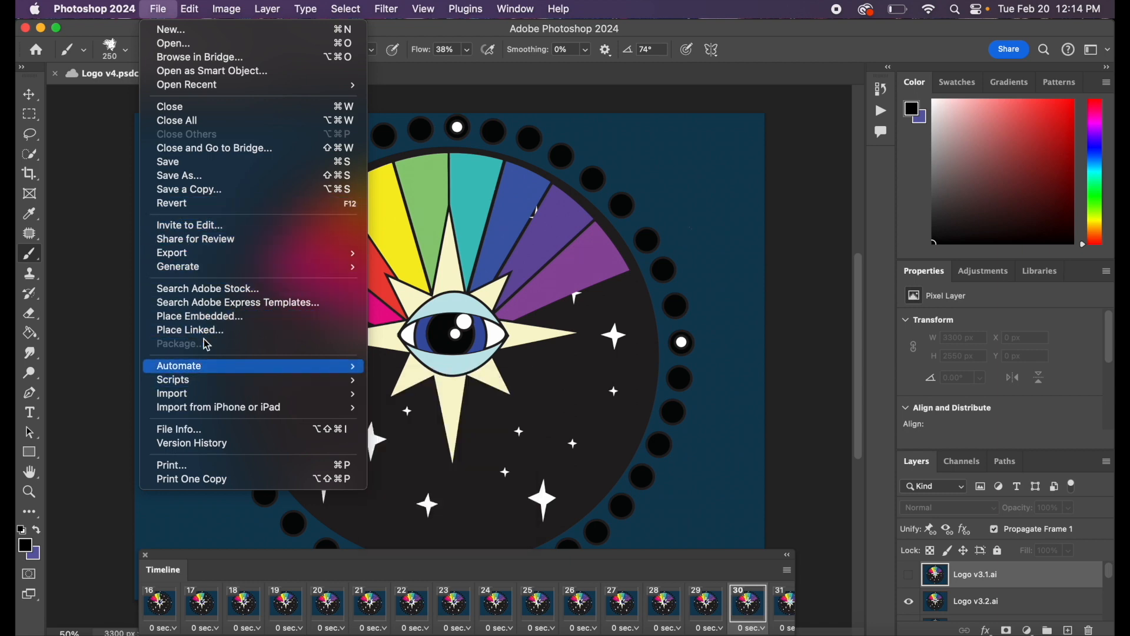
{"action": "mouse_move", "coordinate": [214, 254]}
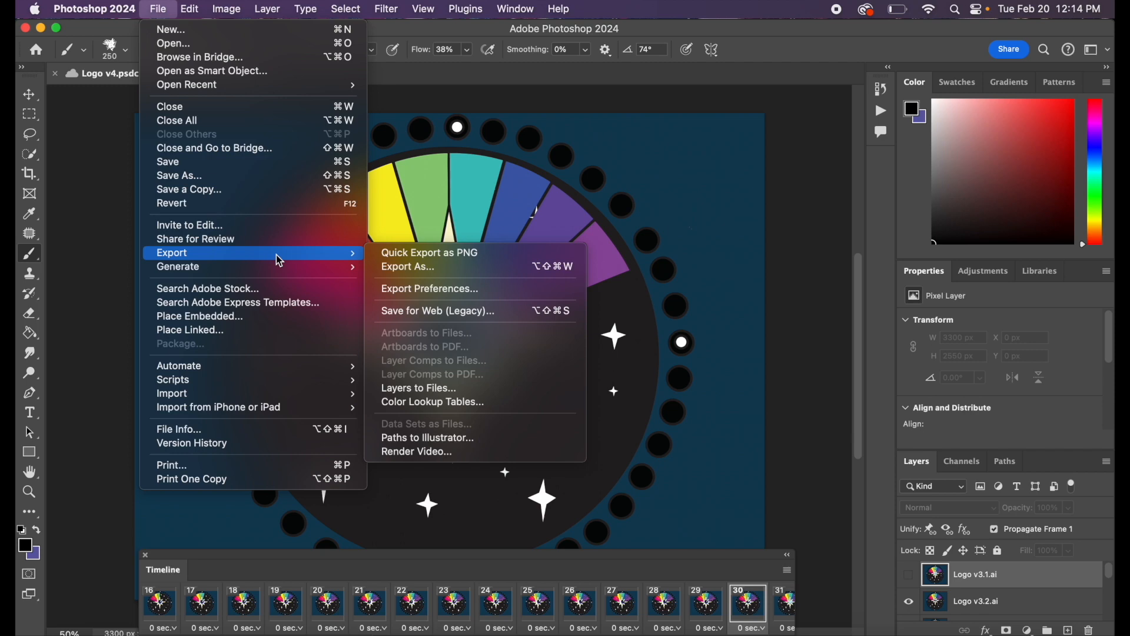
{"action": "left_click", "coordinate": [440, 454]}
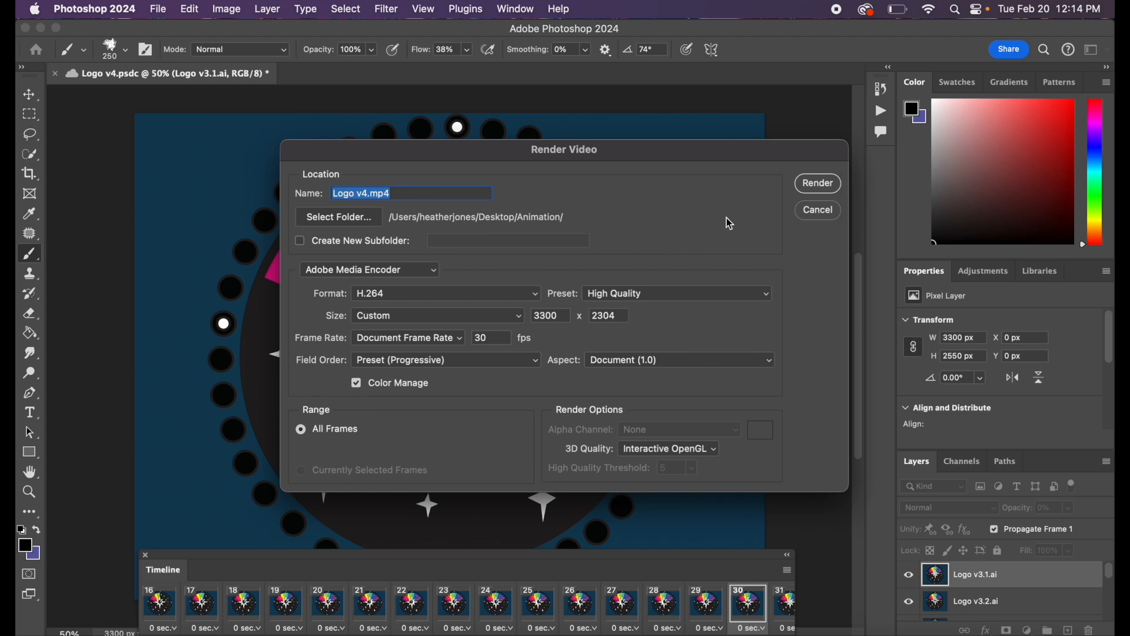
{"action": "left_click", "coordinate": [818, 183]}
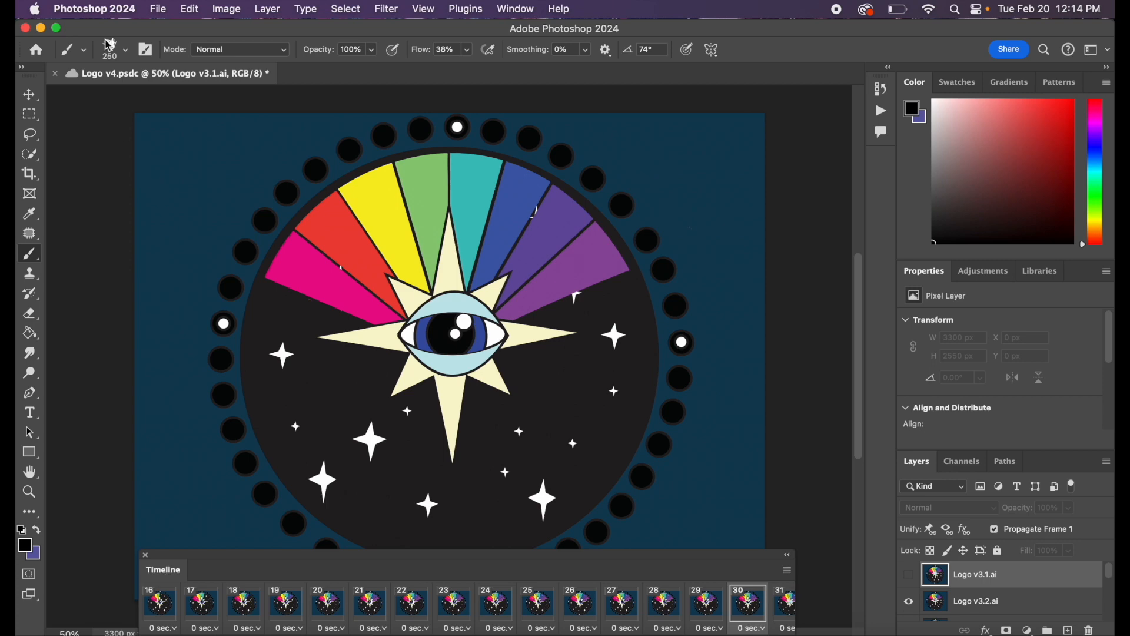
Clear the desktop by minimizing the Photoshop window and closing the Timeline and the open Finder window.
{"action": "left_click", "coordinate": [160, 9]}
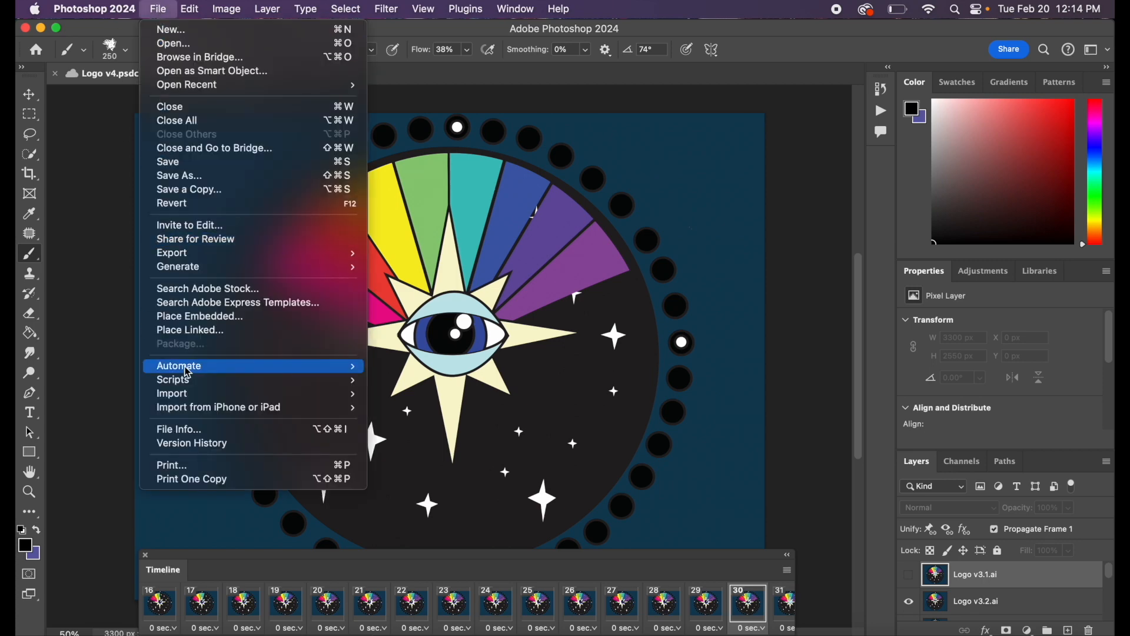
{"action": "left_click", "coordinate": [108, 31]}
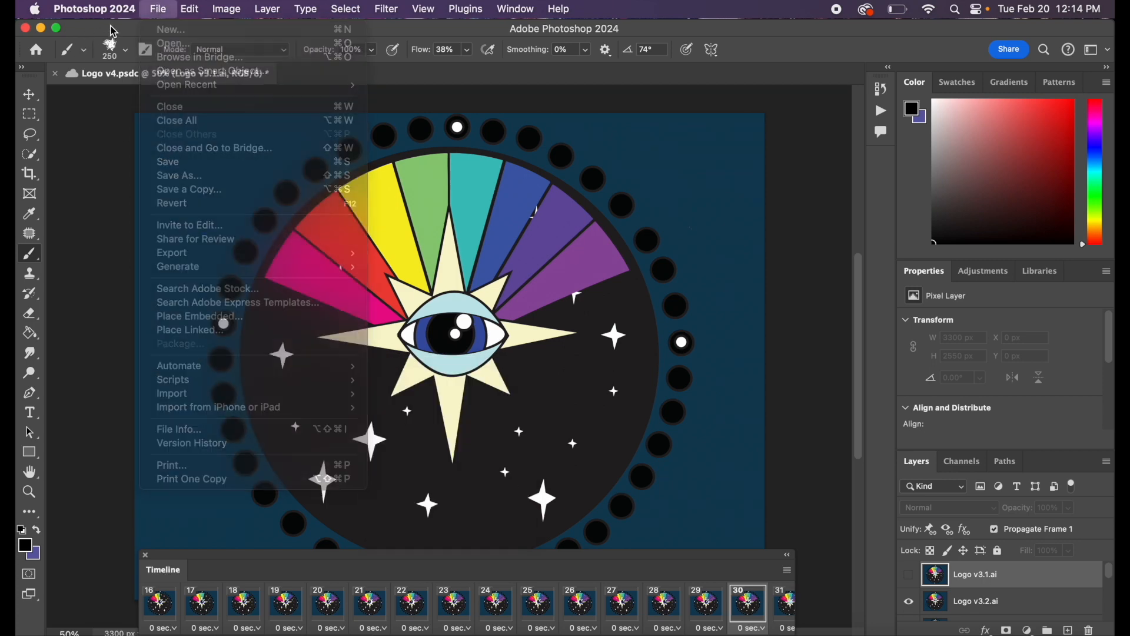
{"action": "left_click", "coordinate": [41, 29]}
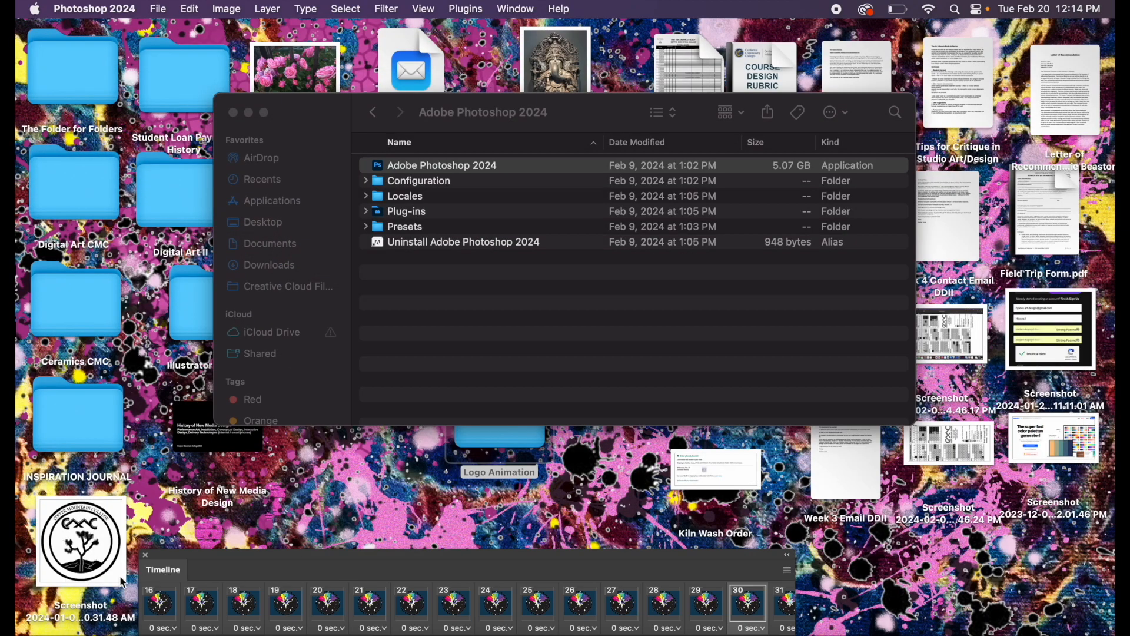
{"action": "left_click", "coordinate": [146, 555]}
{"action": "left_click", "coordinate": [234, 112]}
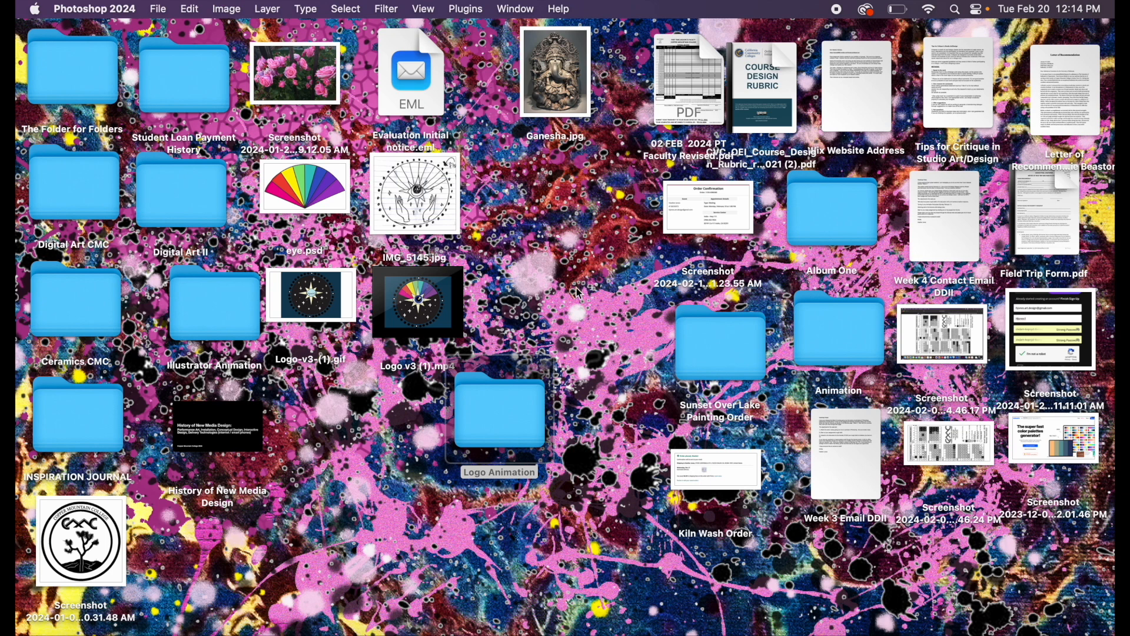
Look through the Logo Animation folder on the desktop for the rendered video, and close the folder.
{"action": "double_click", "coordinate": [494, 415]}
{"action": "scroll", "coordinate": [591, 338], "scroll_direction": "down", "scroll_amount": 3}
{"action": "scroll", "coordinate": [591, 338], "scroll_direction": "up", "scroll_amount": 5}
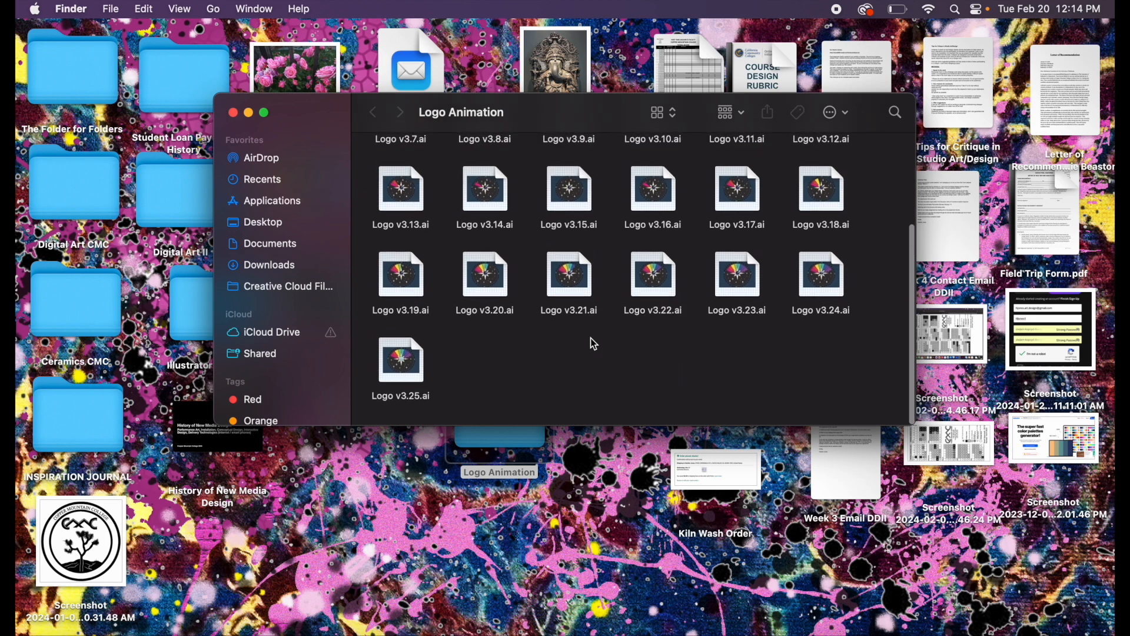
{"action": "left_click", "coordinate": [233, 112]}
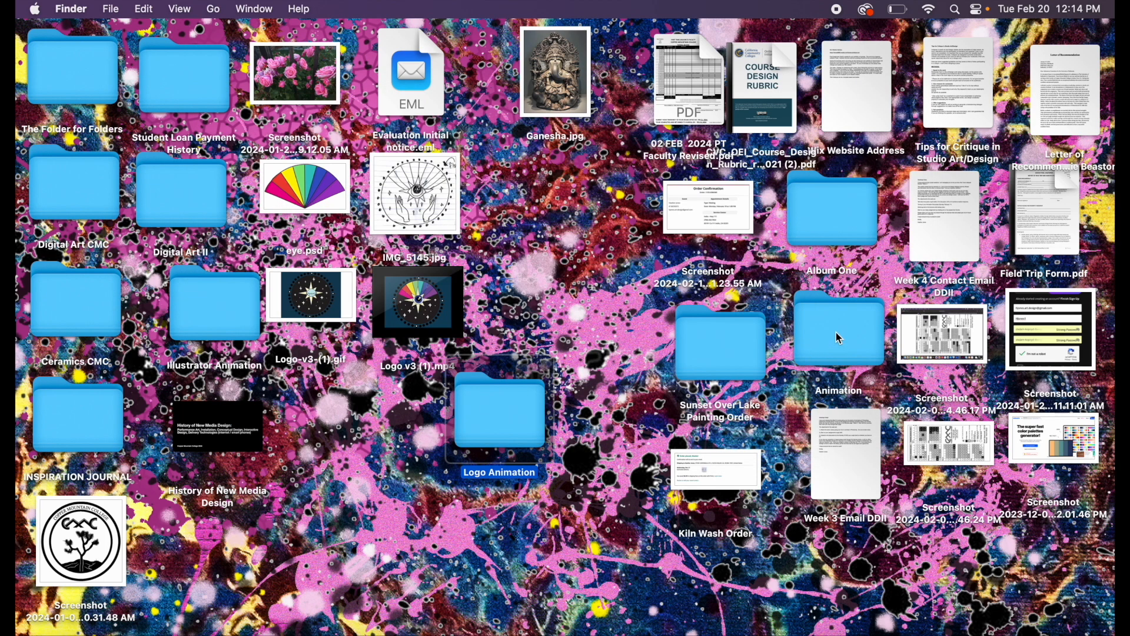
Open Logo v4.mp4 from the desktop's Animation folder in QuickTime Player and play it to review the rendered animation.
{"action": "double_click", "coordinate": [833, 353]}
{"action": "mouse_move", "coordinate": [837, 169]}
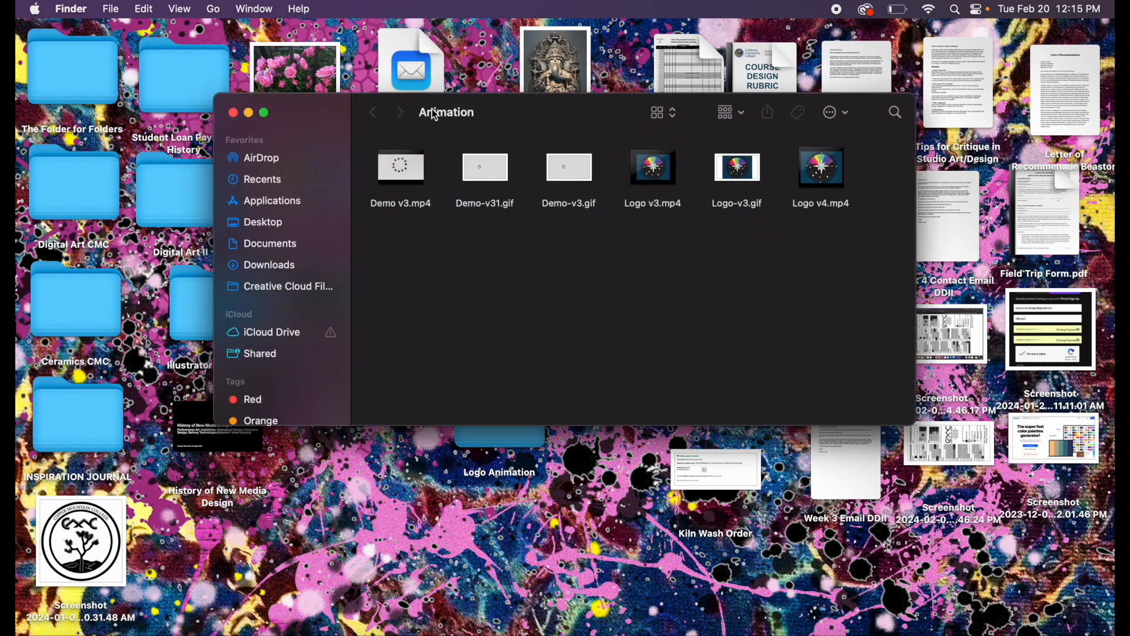
{"action": "double_click", "coordinate": [830, 179]}
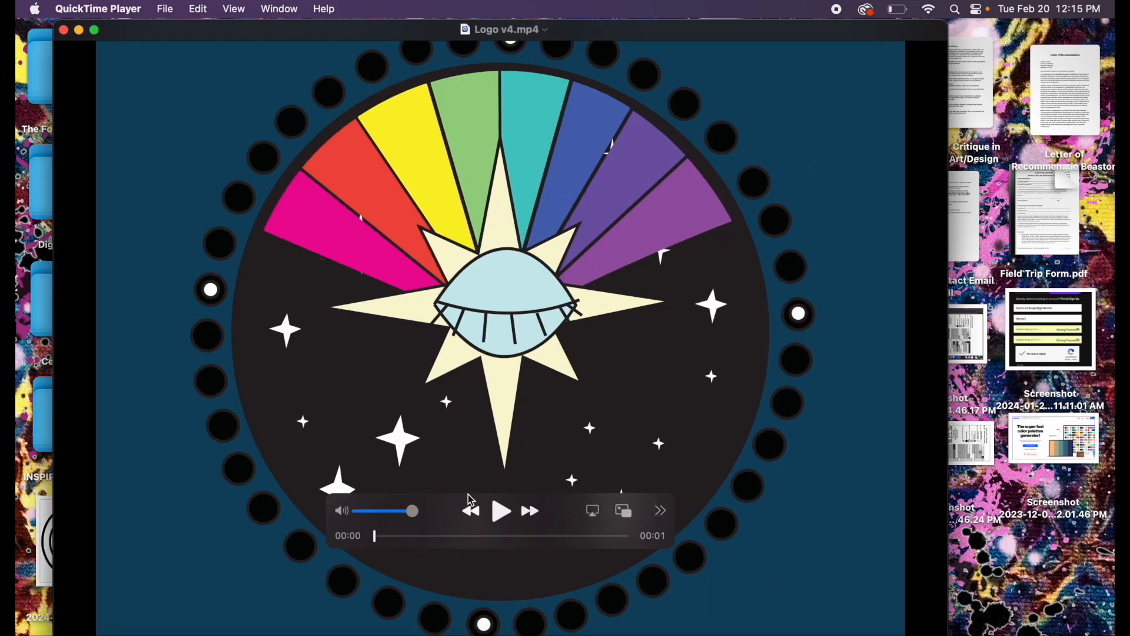
{"action": "left_click", "coordinate": [502, 512]}
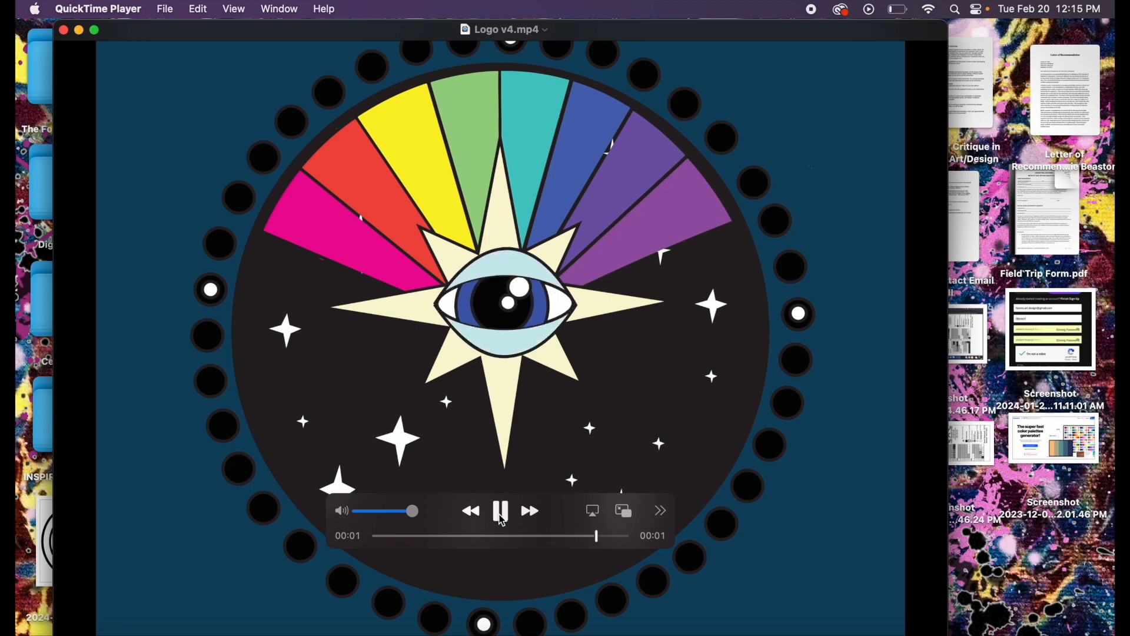
{"action": "left_click", "coordinate": [502, 516]}
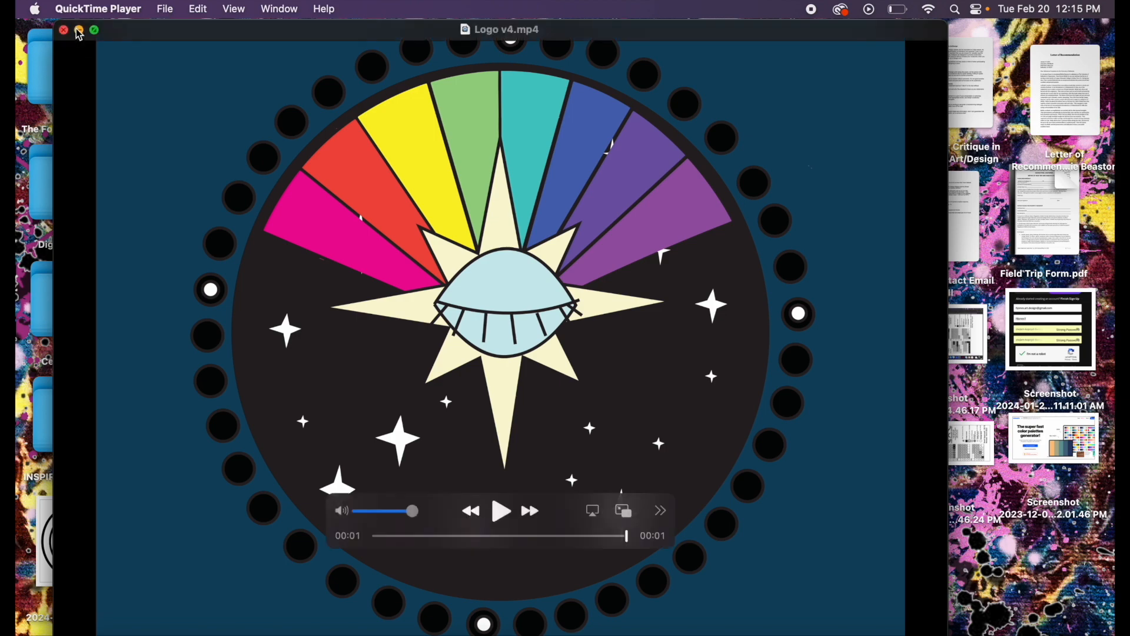
Close the Logo v4.mp4 video and the Animation folder, and switch back to the Logo v4 document in Photoshop.
{"action": "left_click", "coordinate": [64, 31]}
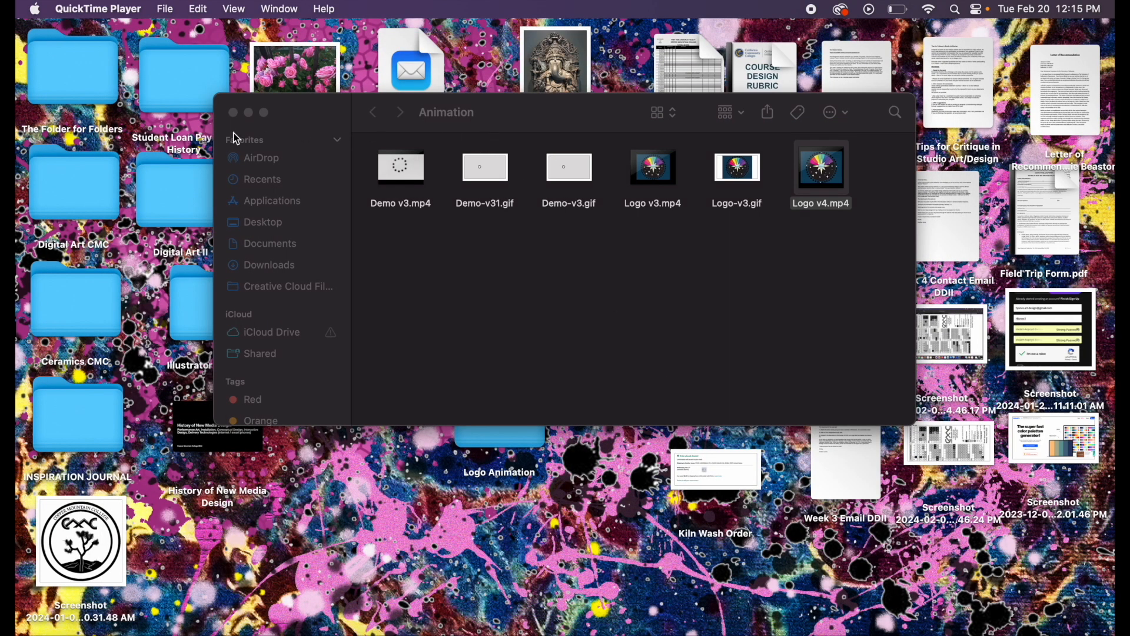
{"action": "left_click", "coordinate": [234, 112]}
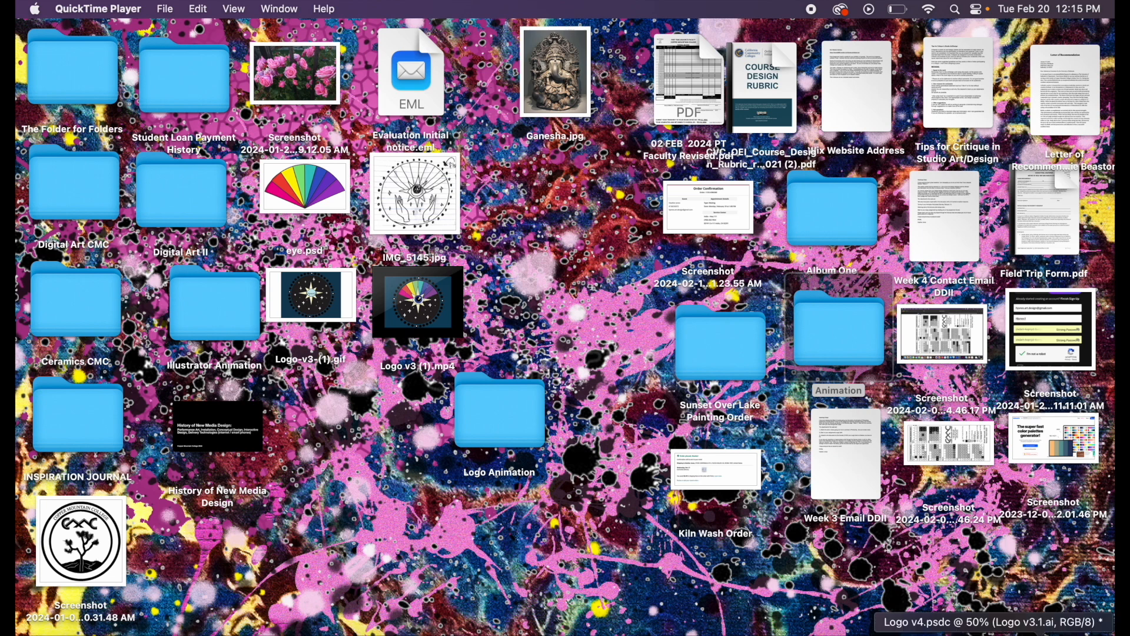
{"action": "left_click", "coordinate": [993, 634]}
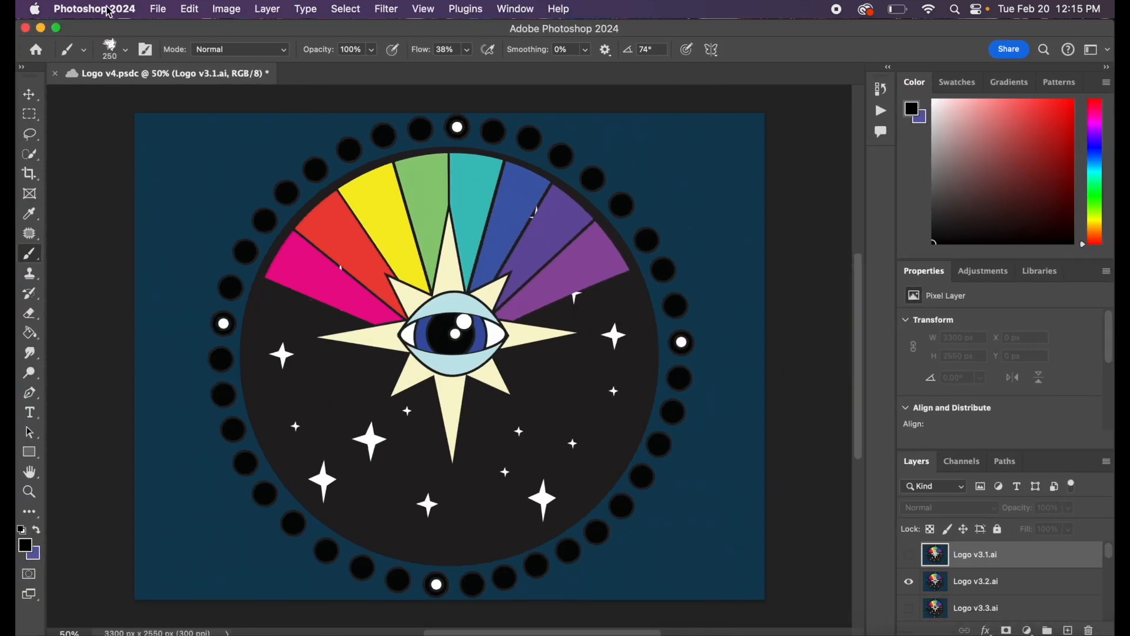
Export the animation with Save for Web (Legacy) as a 256-color GIF looping Forever, saved to the desktop as Logo-v4.gif.
{"action": "left_click", "coordinate": [158, 9]}
{"action": "mouse_move", "coordinate": [183, 257]}
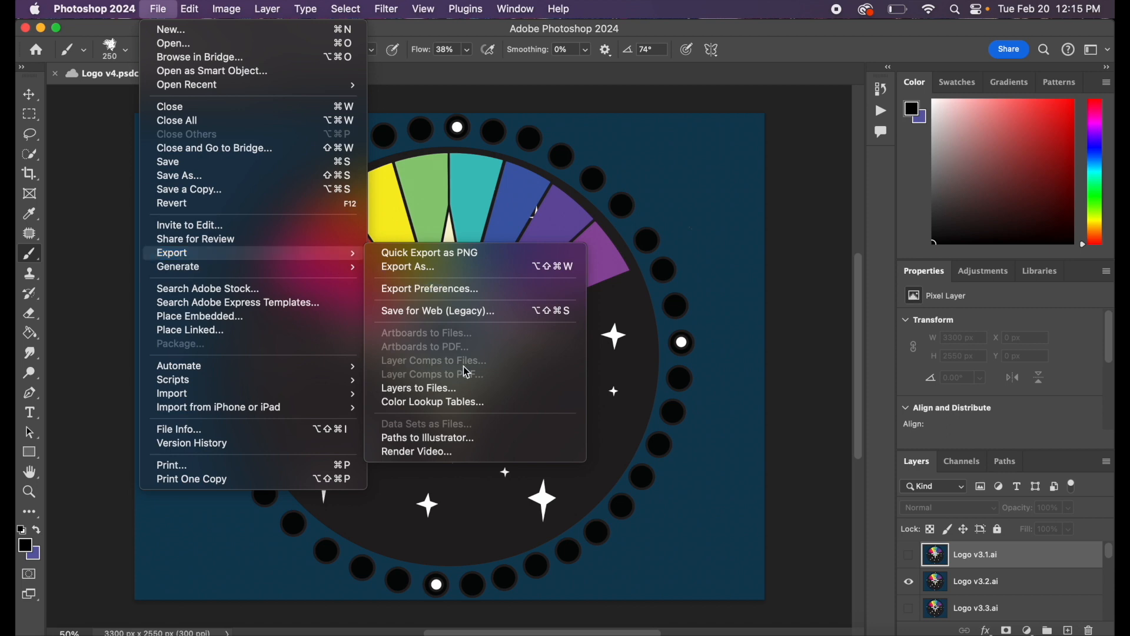
{"action": "left_click", "coordinate": [454, 315]}
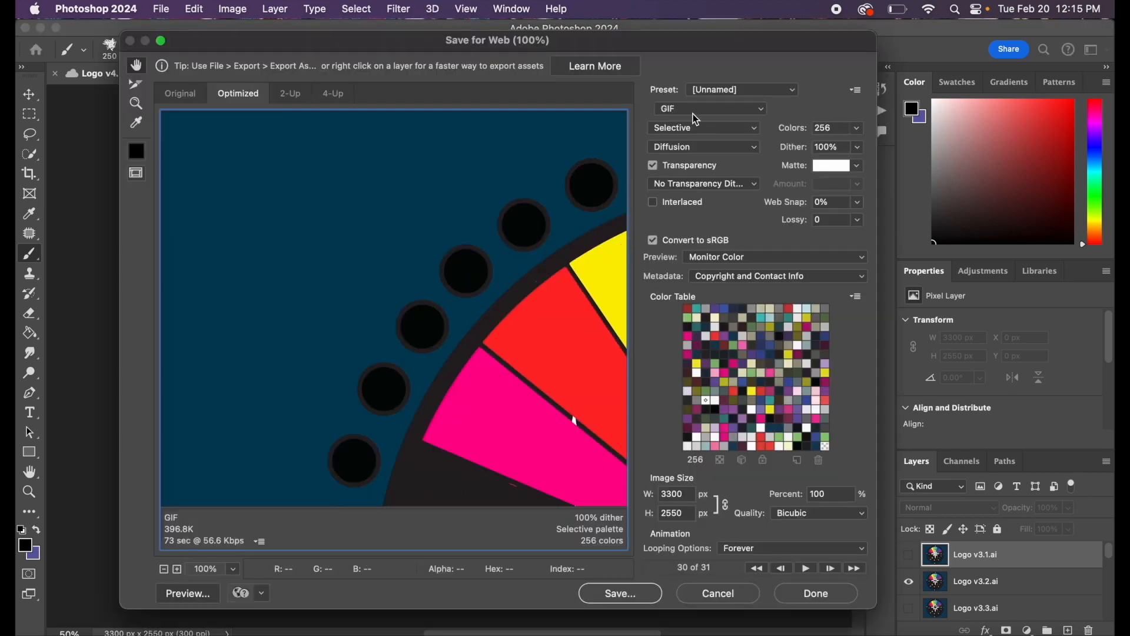
{"action": "left_click", "coordinate": [636, 599]}
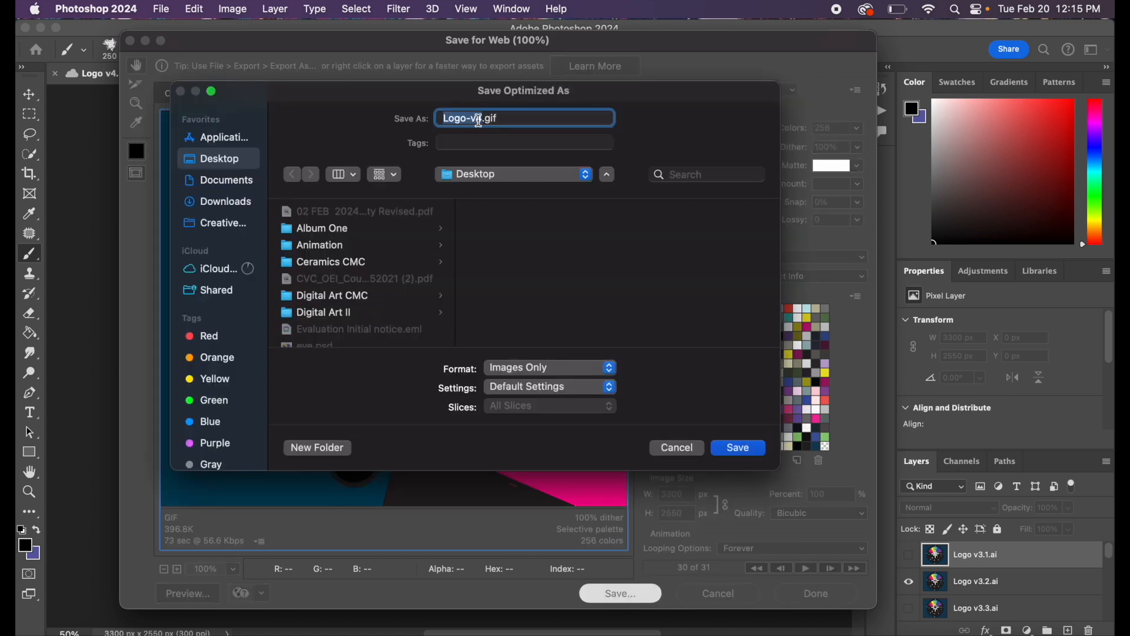
{"action": "left_click", "coordinate": [753, 451]}
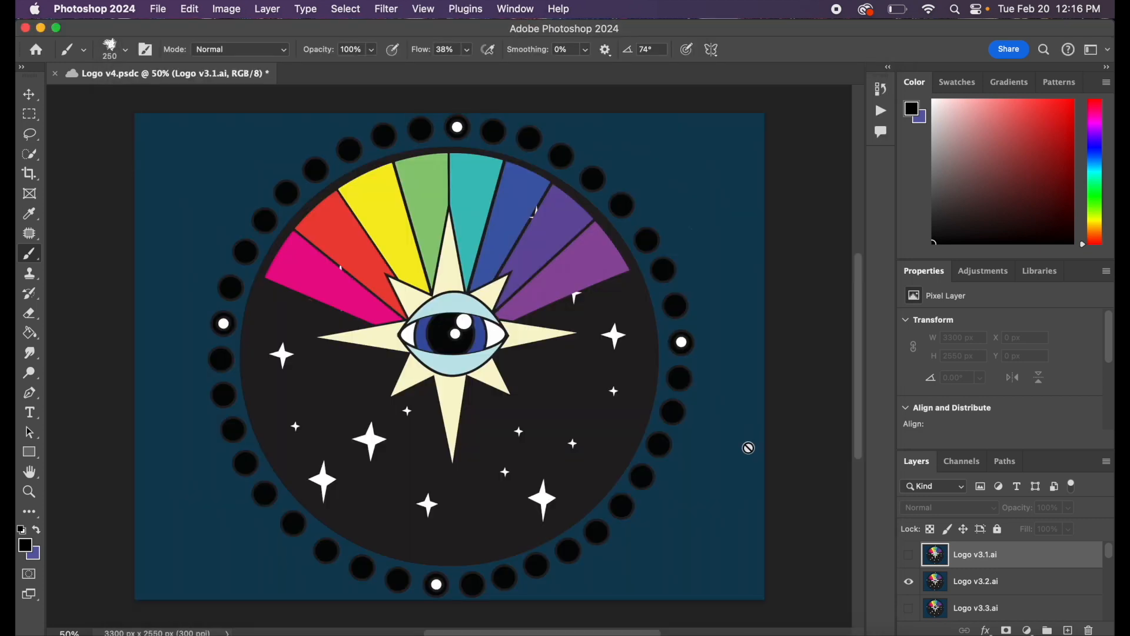
Clear the Photoshop window off the desktop and move Logo-v4.gif to the empty spot below Ganesha.jpg.
{"action": "left_click", "coordinate": [25, 28]}
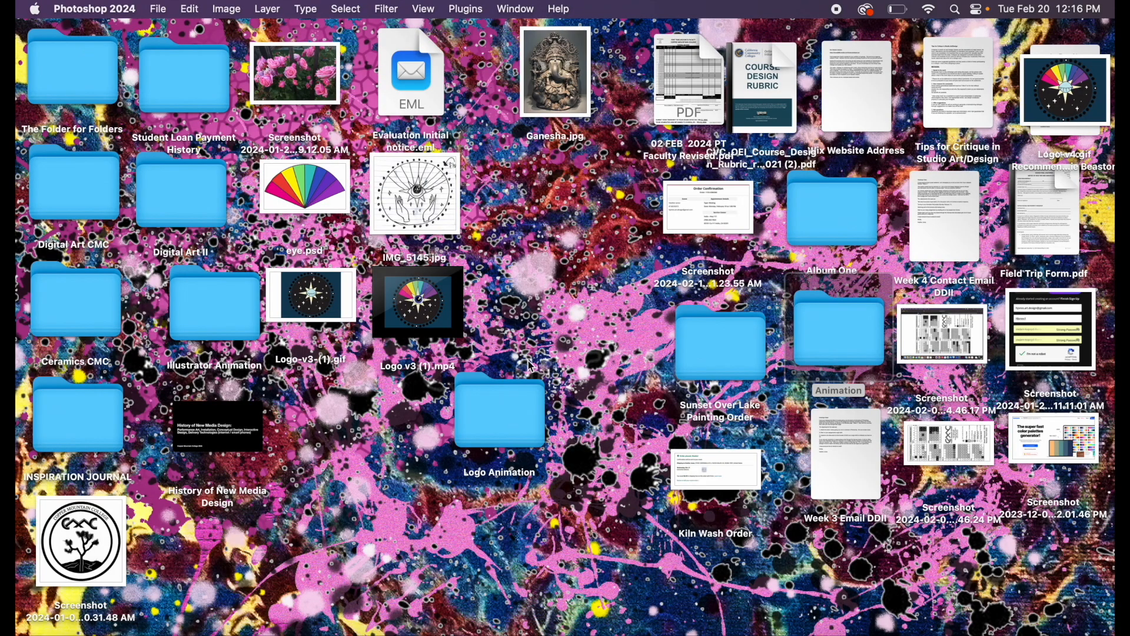
{"action": "left_click_drag", "start_coordinate": [1065, 117], "coordinate": [539, 235]}
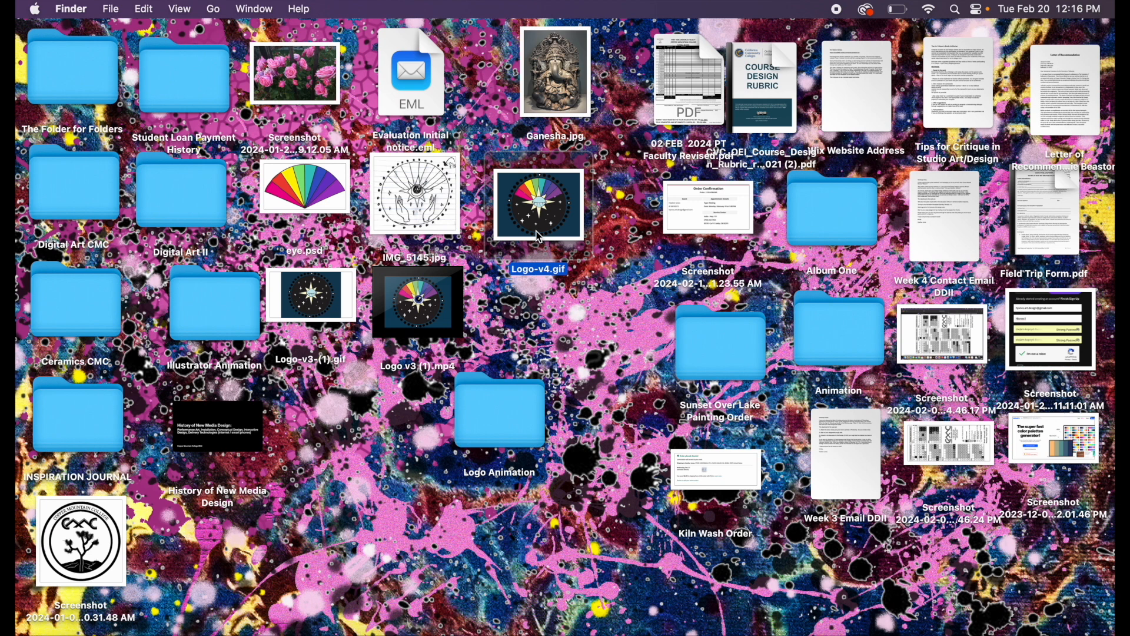
Open Logo-v4.gif in Preview, look through its frames to the end, and close it.
{"action": "double_click", "coordinate": [564, 193]}
{"action": "scroll", "coordinate": [64, 136], "scroll_direction": "down", "scroll_amount": 10}
{"action": "scroll", "coordinate": [64, 136], "scroll_direction": "down", "scroll_amount": 10}
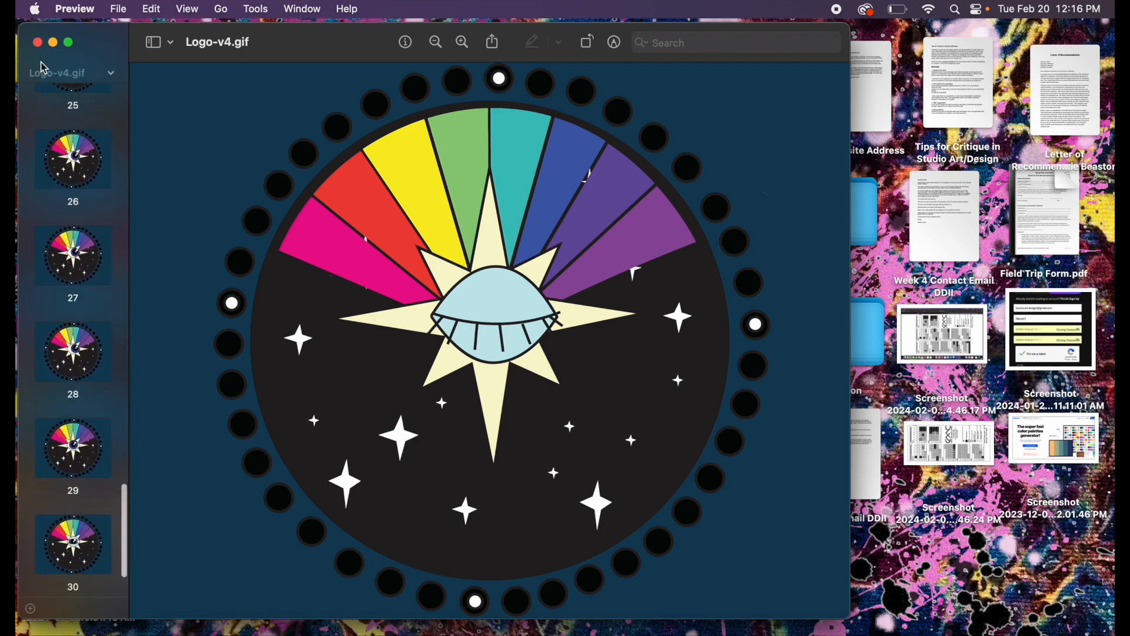
{"action": "left_click", "coordinate": [37, 43]}
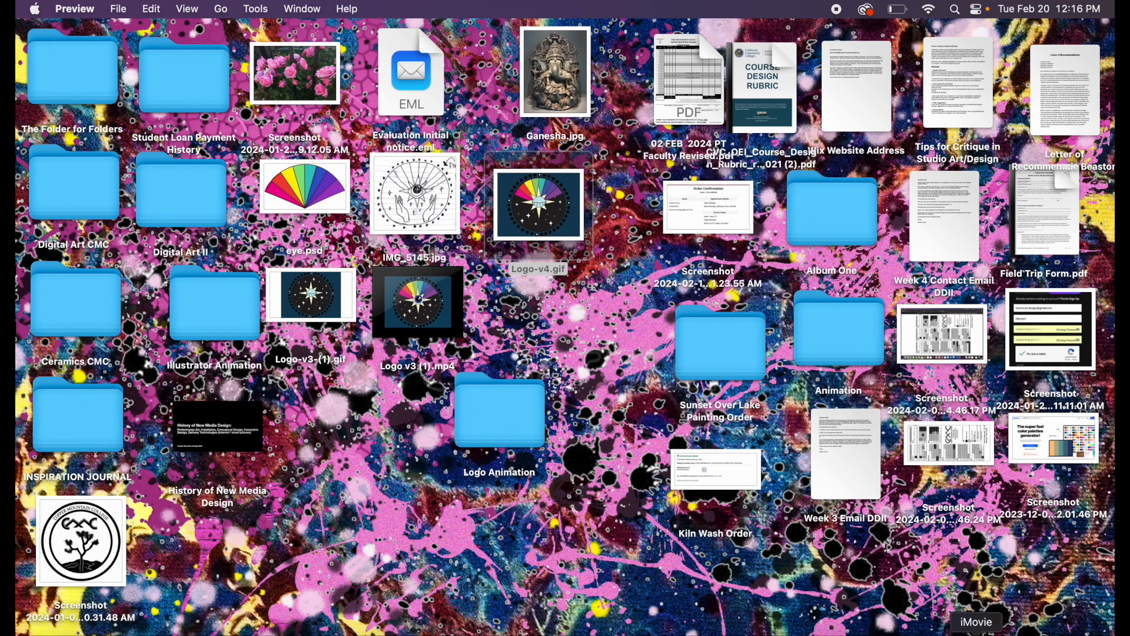
Switch to GIPHY in Safari, open the Practice collection from the account's profile, and start an upload to it.
{"action": "left_click", "coordinate": [994, 634]}
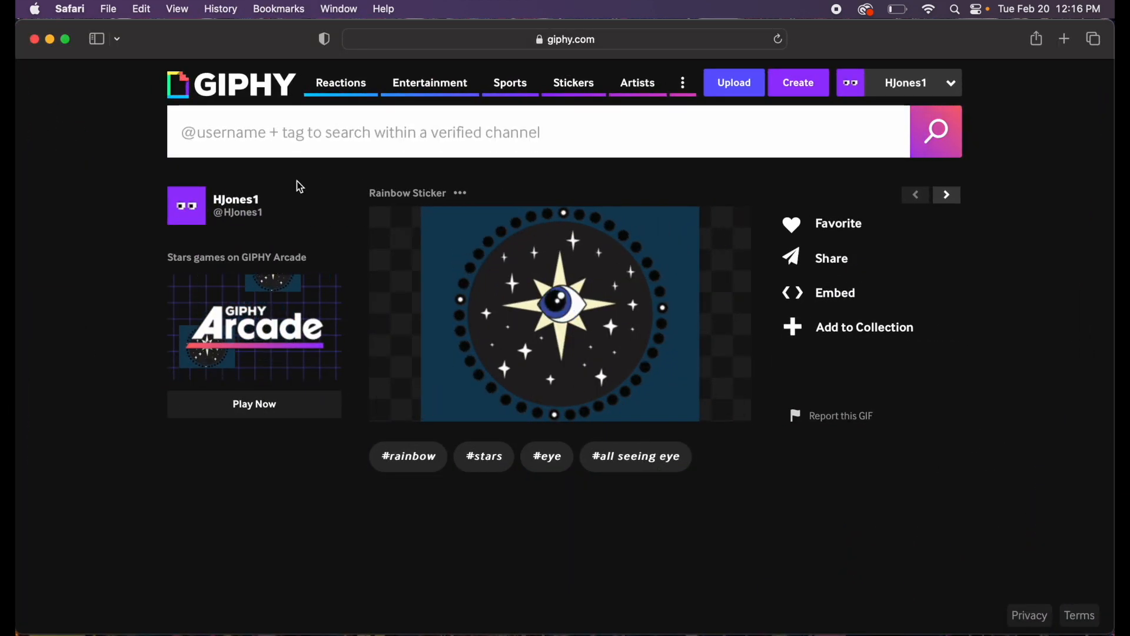
{"action": "left_click", "coordinate": [231, 199]}
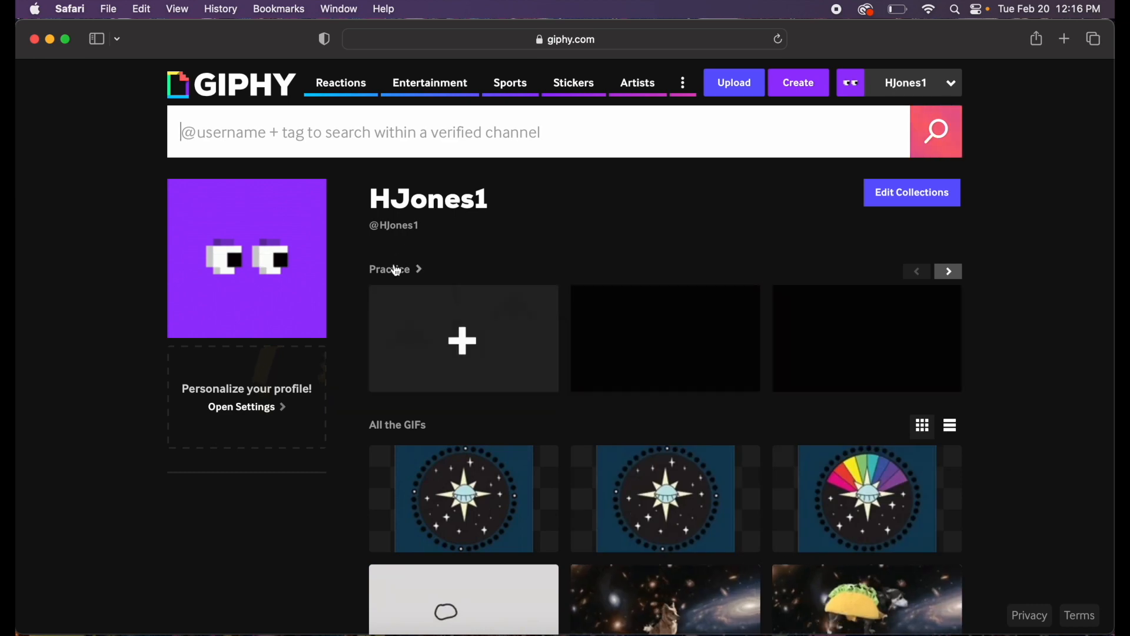
{"action": "left_click", "coordinate": [391, 270]}
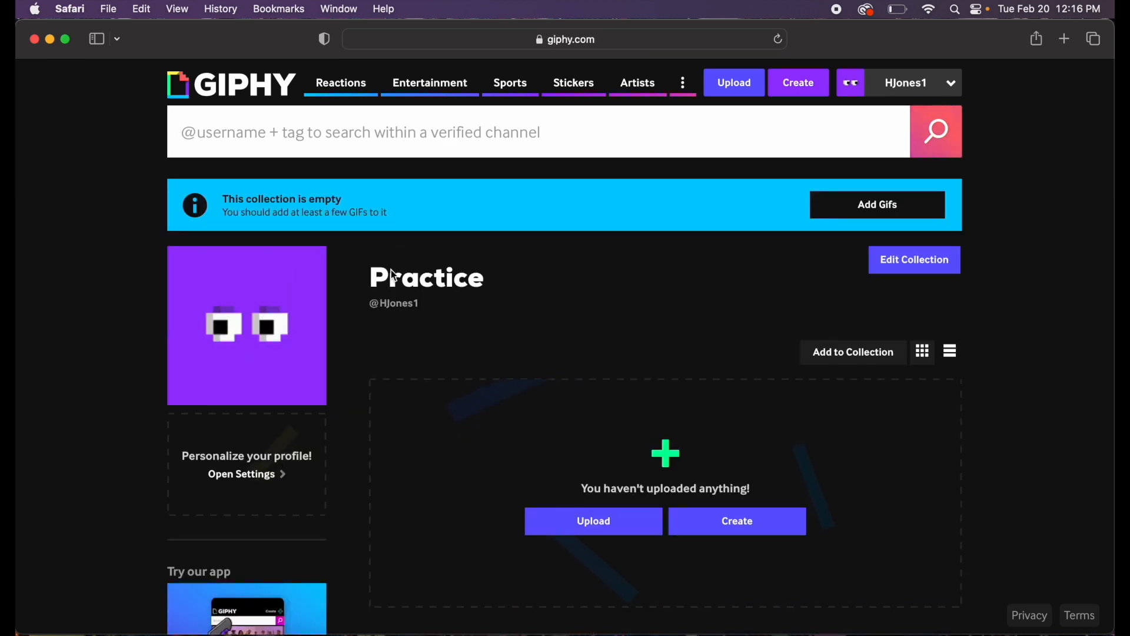
{"action": "left_click", "coordinate": [595, 522]}
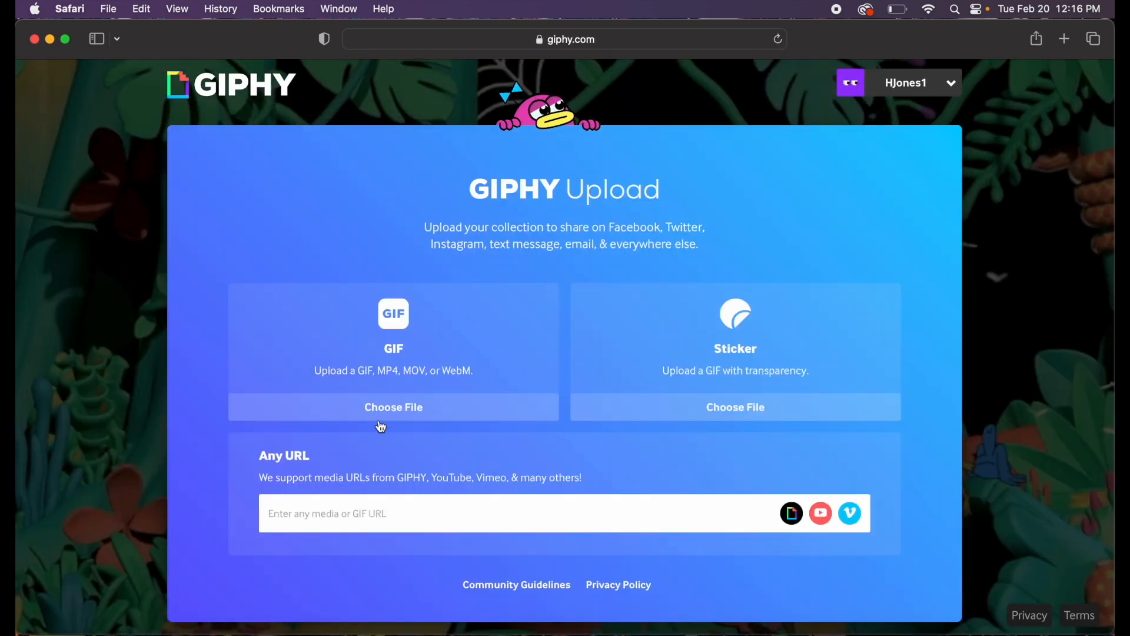
Choose Logo-v4.gif from the desktop as the GIF file for the GIPHY upload.
{"action": "left_click", "coordinate": [384, 406]}
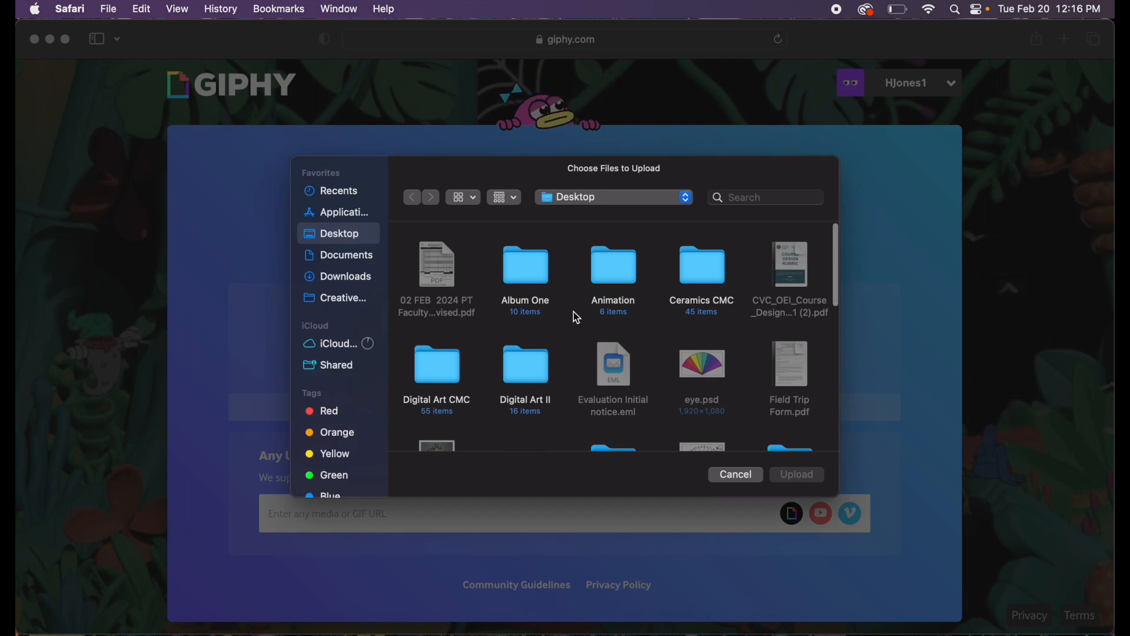
{"action": "scroll", "coordinate": [575, 314], "scroll_direction": "down", "scroll_amount": 5}
{"action": "scroll", "coordinate": [577, 318], "scroll_direction": "down", "scroll_amount": 3}
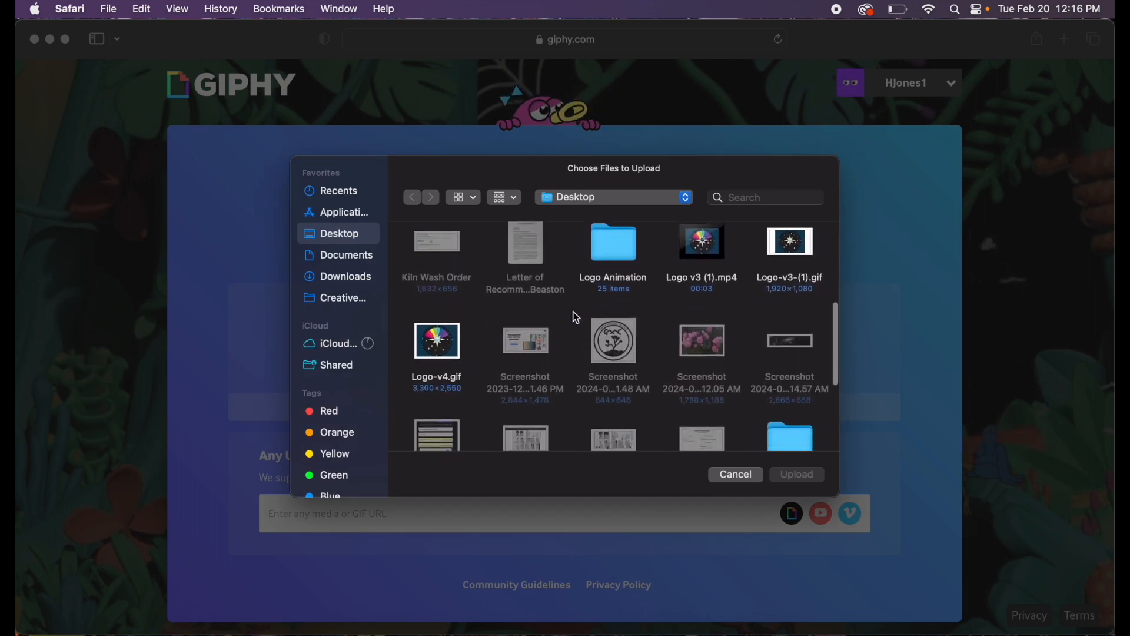
{"action": "left_click", "coordinate": [455, 342]}
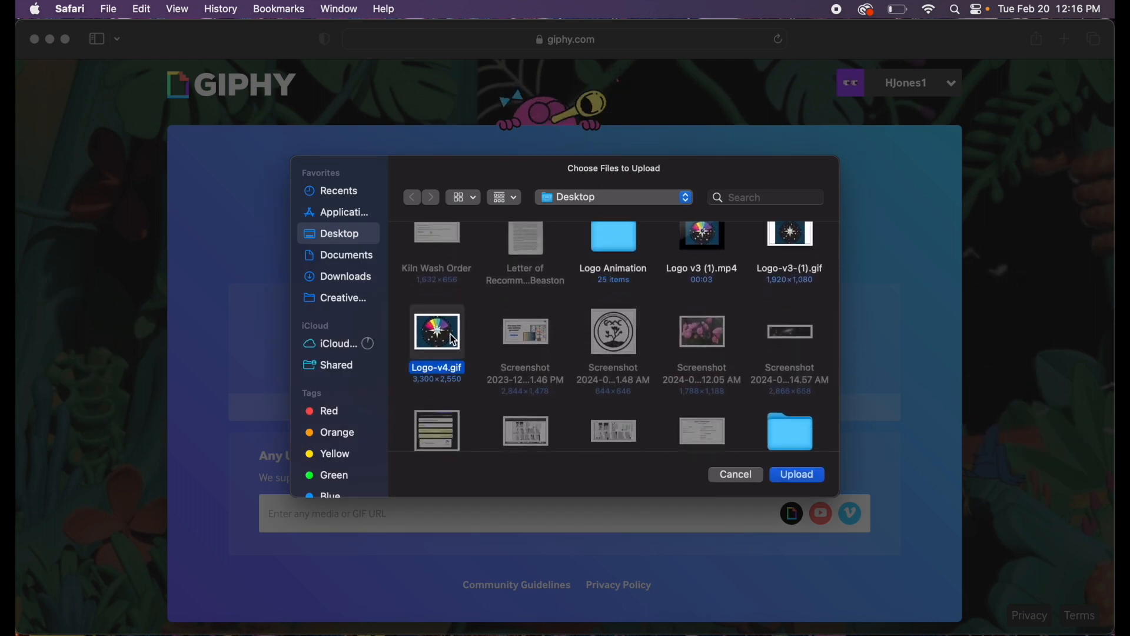
{"action": "left_click", "coordinate": [802, 474]}
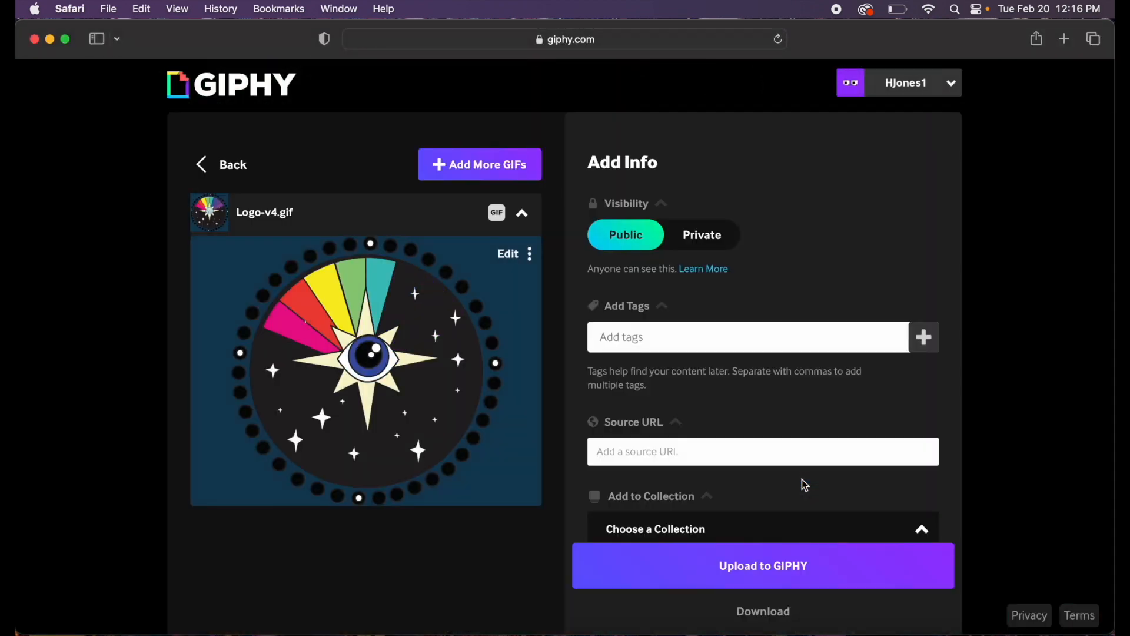
Enter the tags "eye, rainbow" and upload the public GIF to GIPHY in the Practice collection.
{"action": "type", "text": "e"}
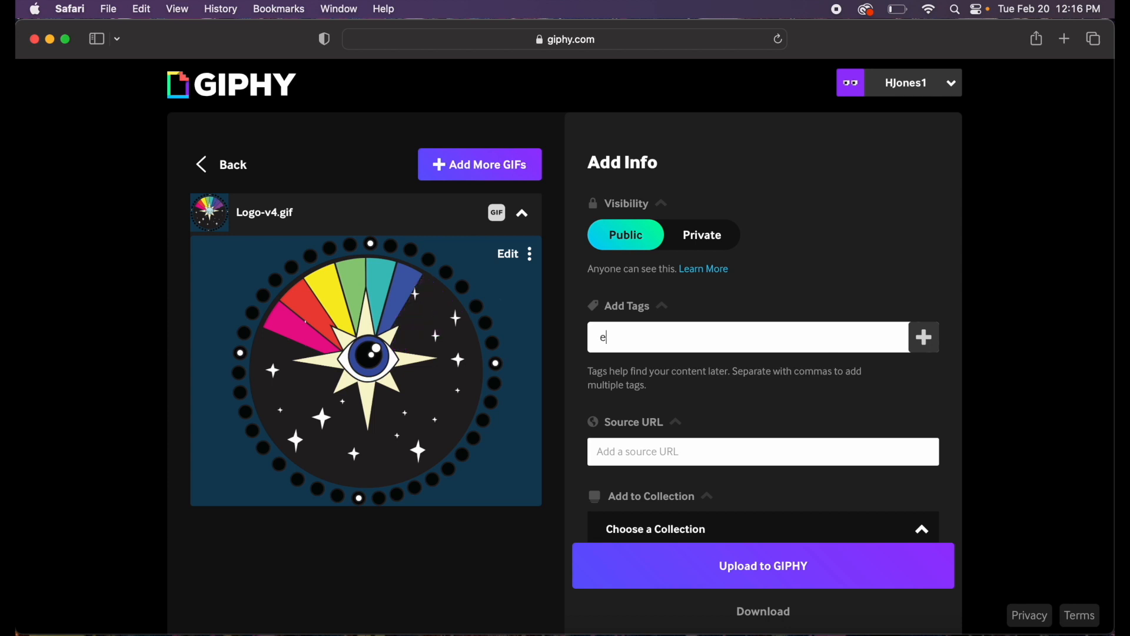
{"action": "type", "text": "ye, rainbow"}
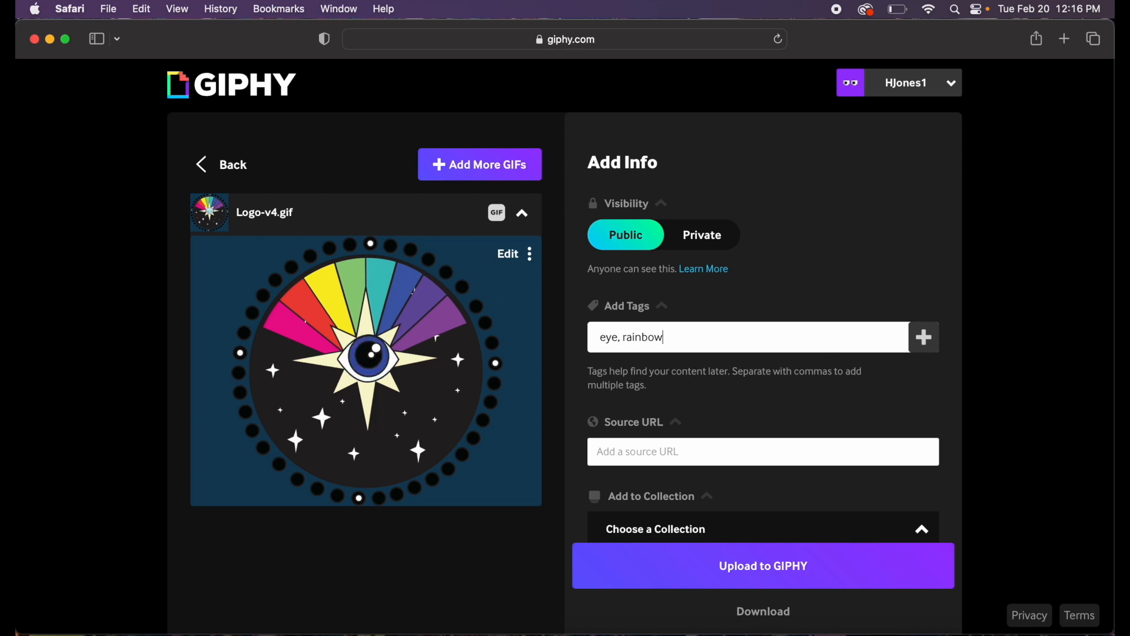
{"action": "scroll", "coordinate": [816, 437], "scroll_direction": "down", "scroll_amount": 5}
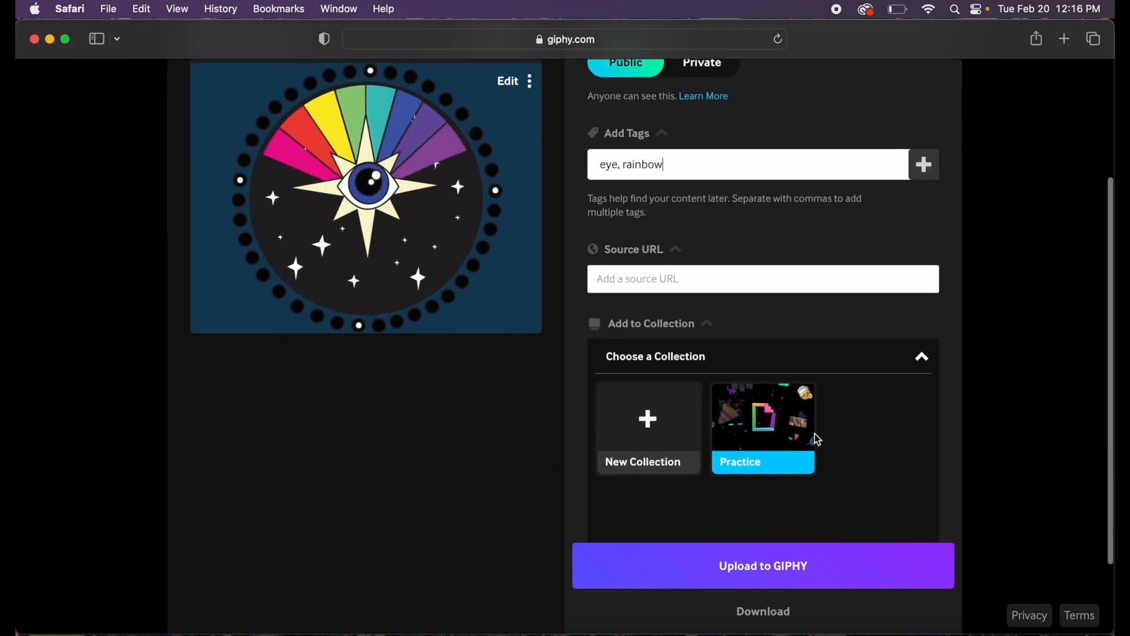
{"action": "left_click", "coordinate": [763, 576]}
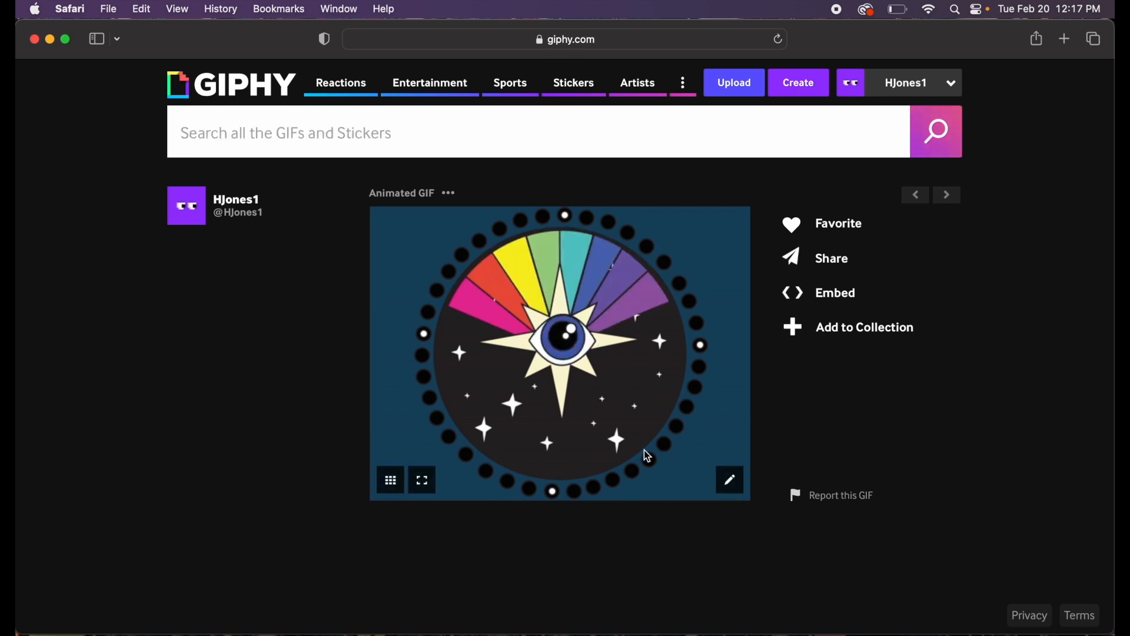
Open the sharing options of the uploaded GIF and copy its GIF link.
{"action": "left_click", "coordinate": [845, 264]}
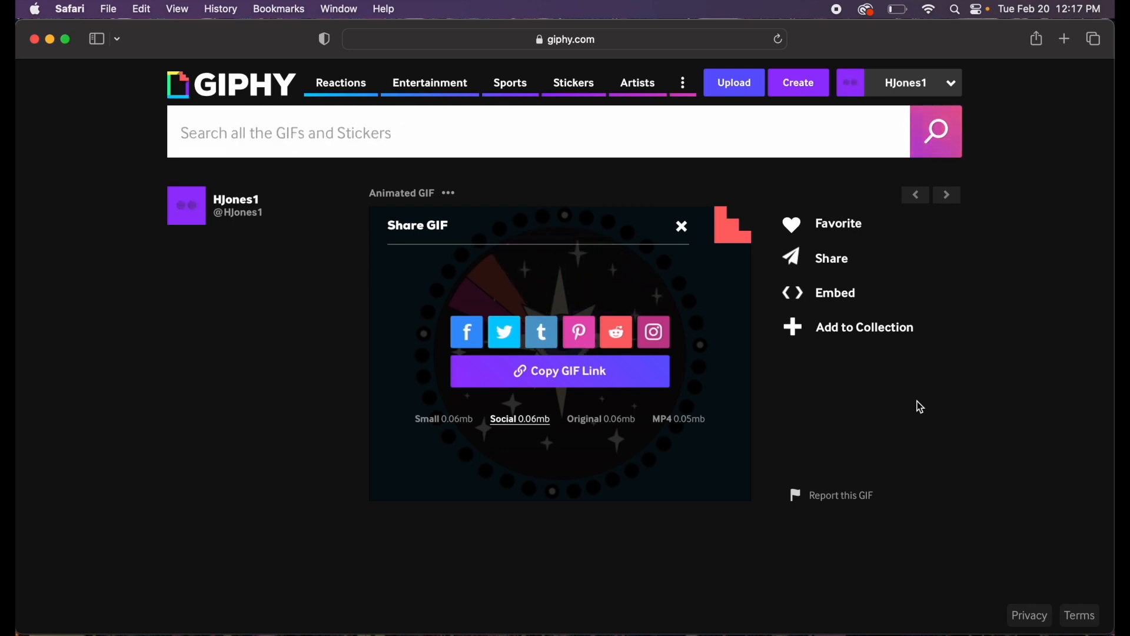
{"action": "left_click", "coordinate": [602, 384]}
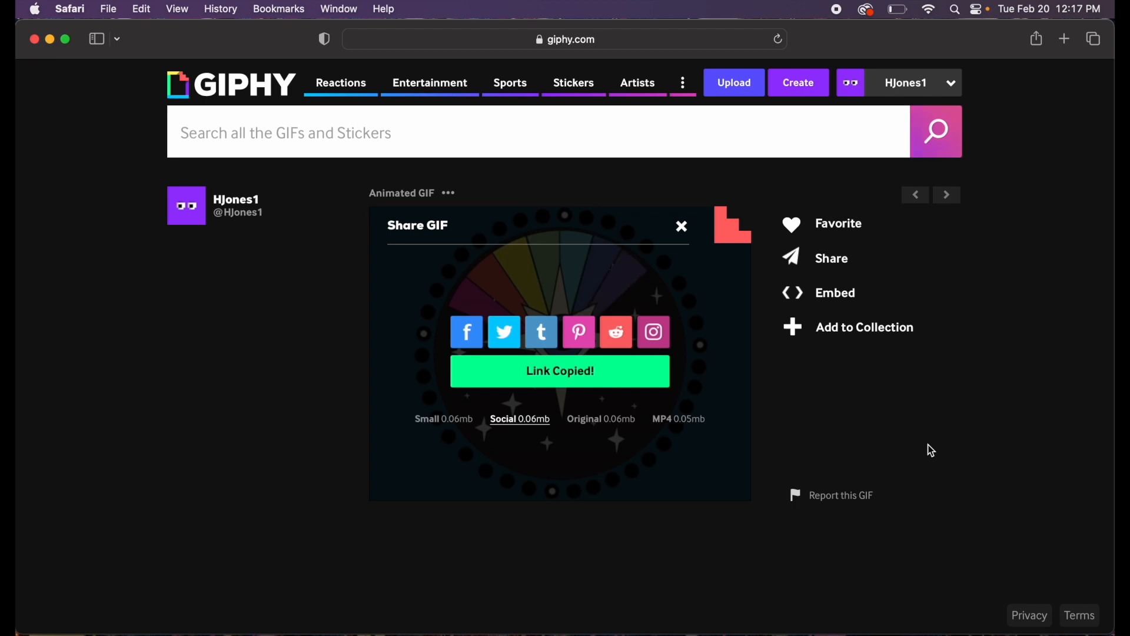